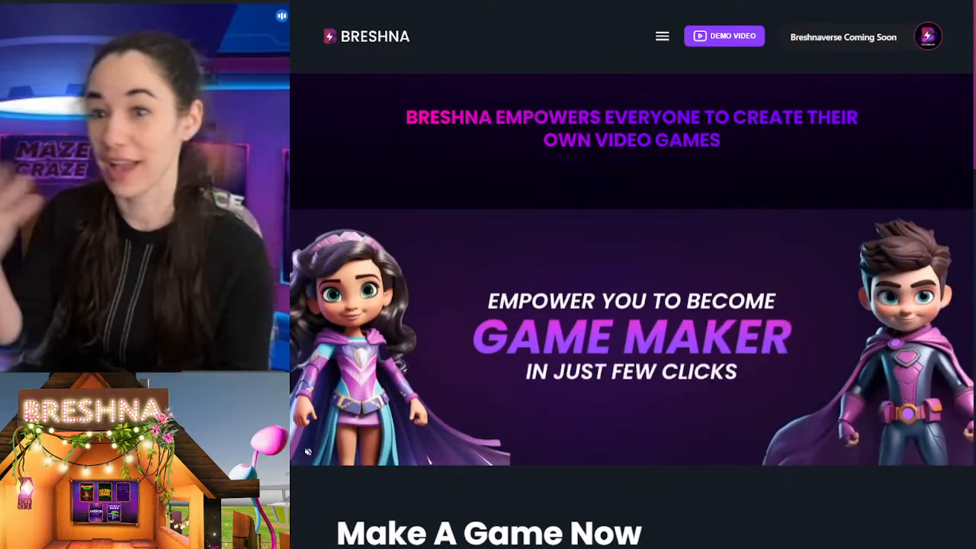
Step: Look through the available game templates and the player-made games section on the home page
scroll(501, 196, "down", 5)
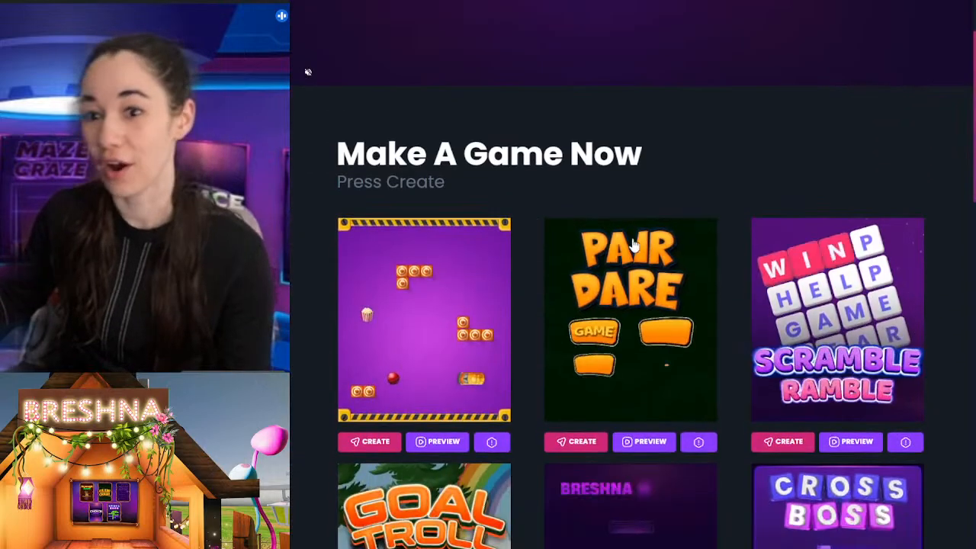
scroll(634, 244, "up", 5)
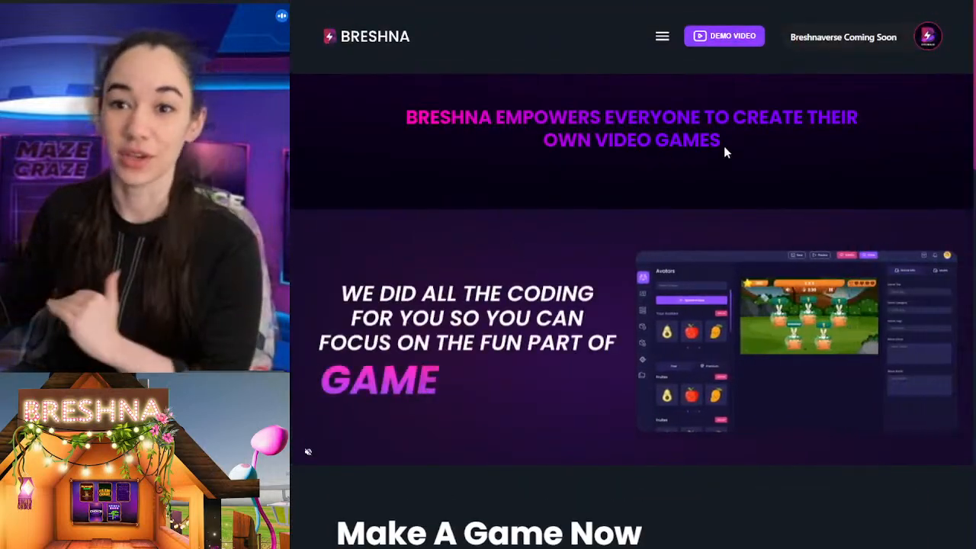
scroll(689, 286, "down", 5)
scroll(721, 320, "down", 8)
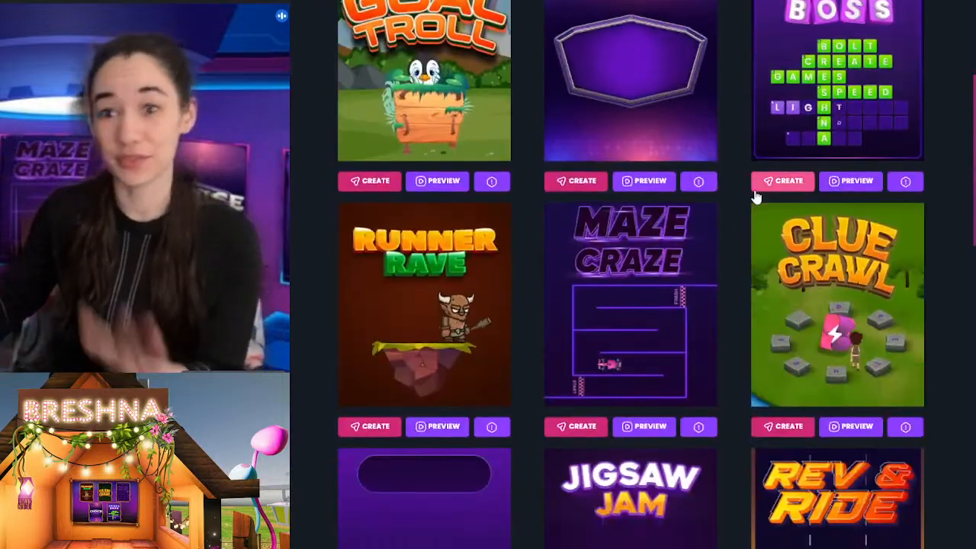
scroll(770, 281, "up", 10)
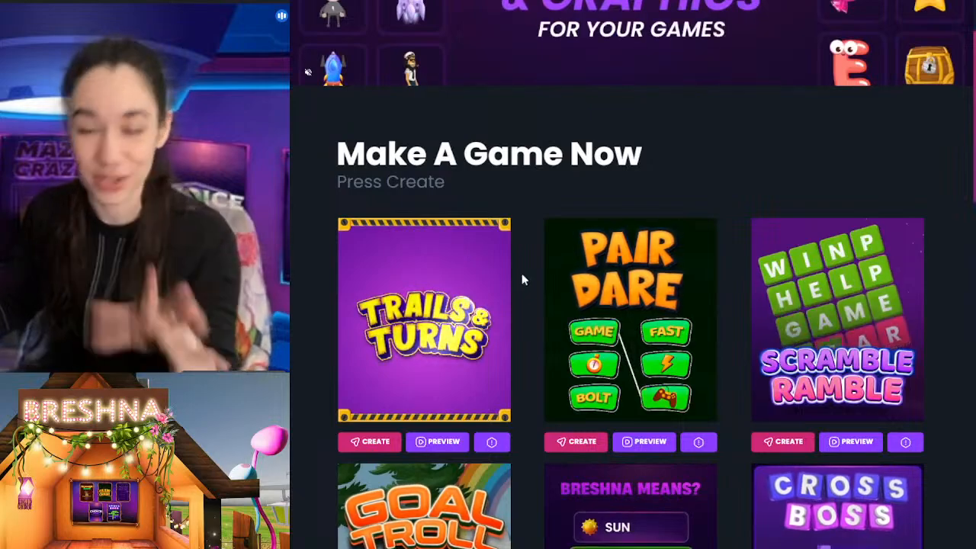
scroll(542, 324, "down", 5)
scroll(526, 304, "down", 18)
scroll(525, 305, "up", 10)
scroll(524, 305, "down", 14)
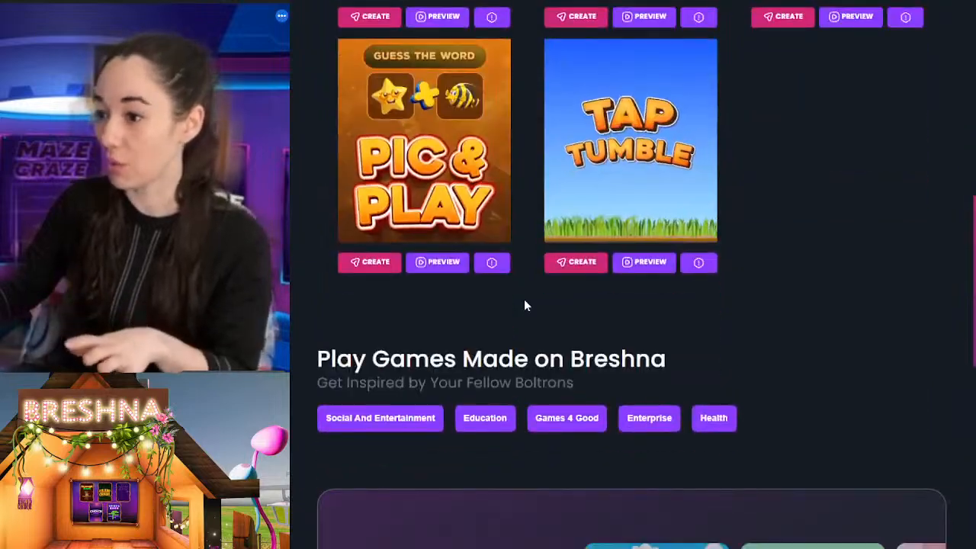
scroll(523, 304, "up", 2)
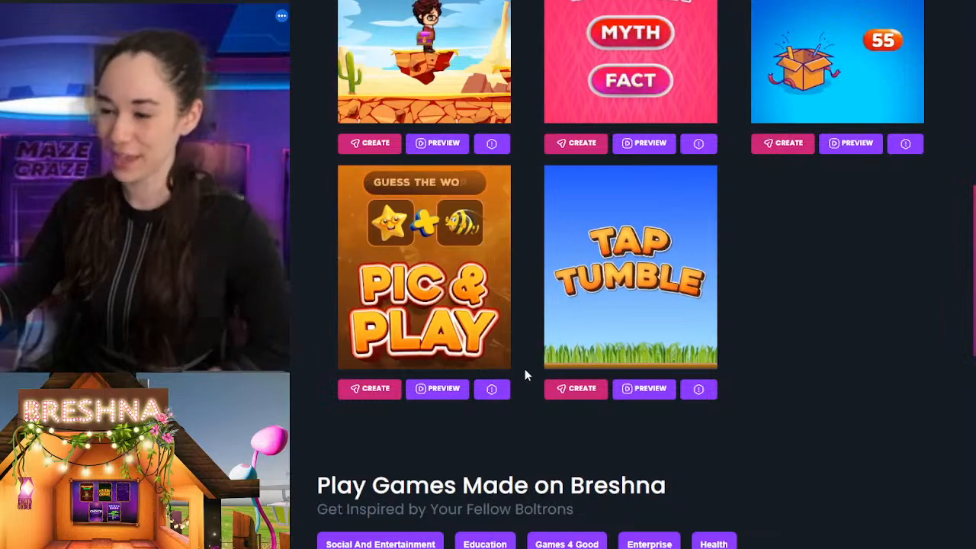
scroll(524, 368, "up", 2)
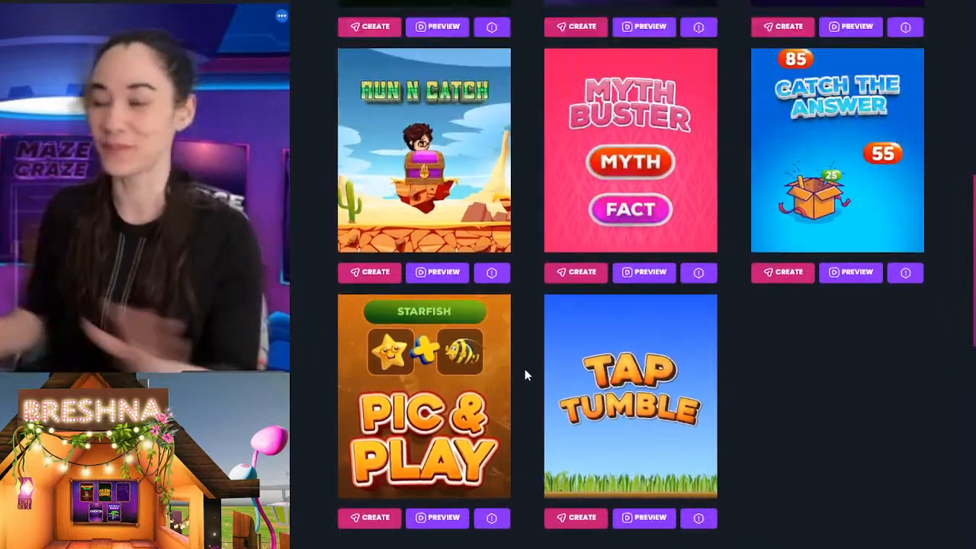
scroll(524, 373, "up", 15)
scroll(524, 374, "up", 4)
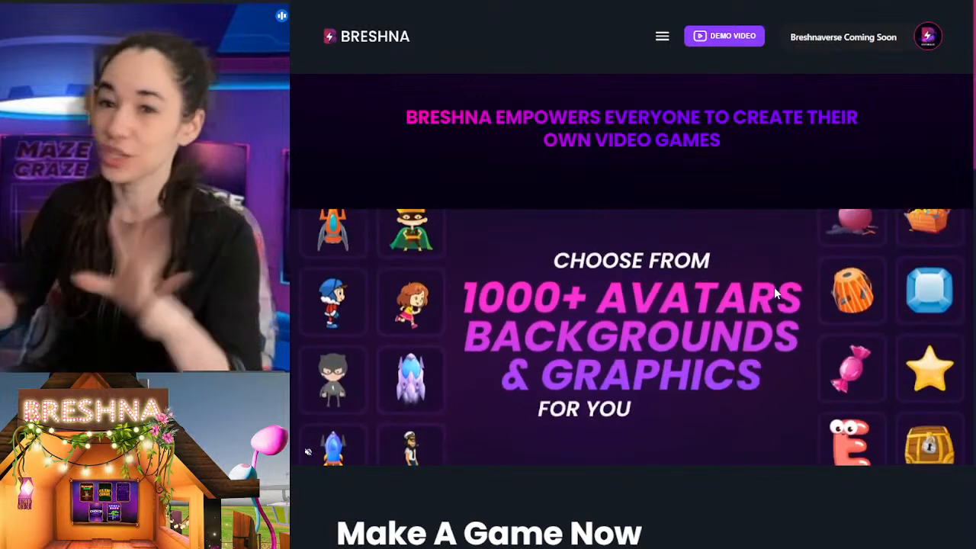
scroll(793, 207, "down", 4)
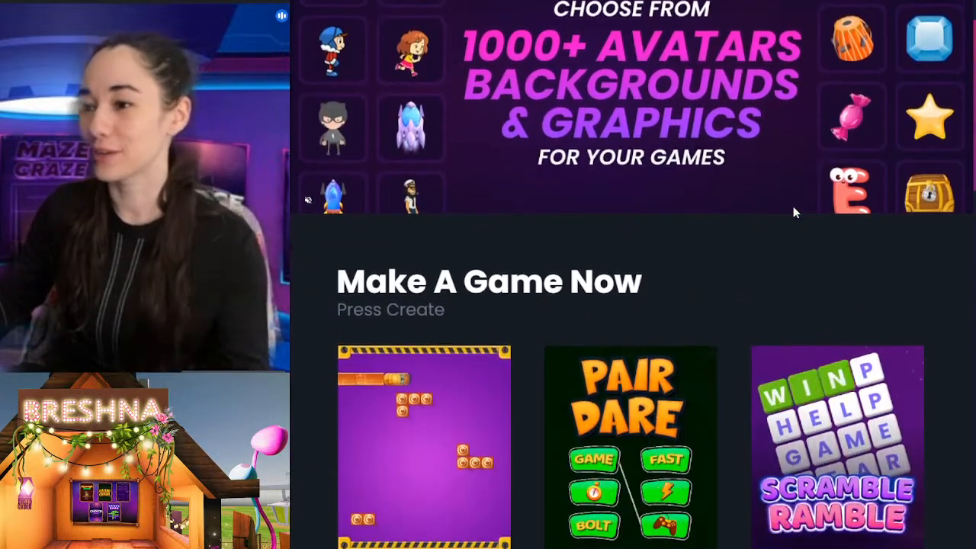
scroll(793, 217, "up", 4)
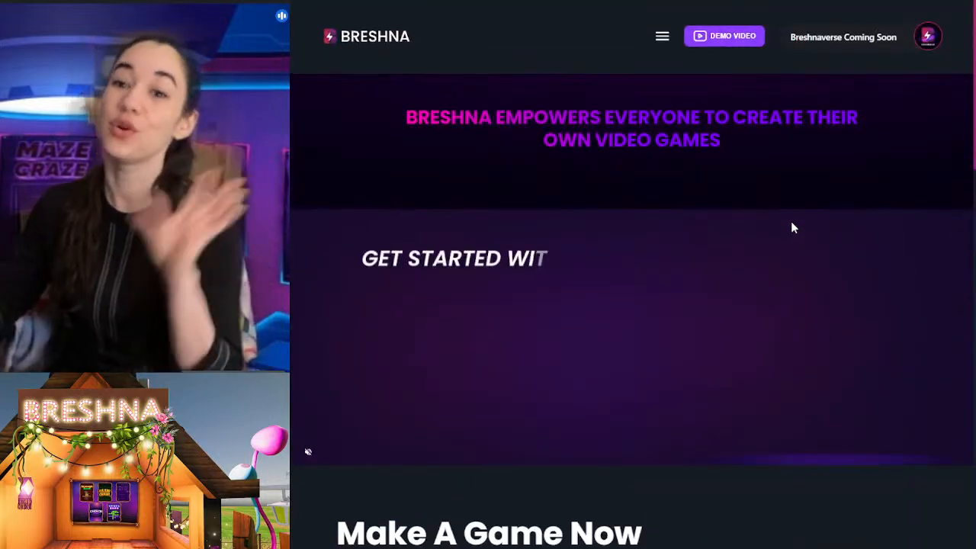
Step: Start creating a game from the Trails & Turns template
scroll(719, 171, "down", 3)
scroll(717, 174, "down", 3)
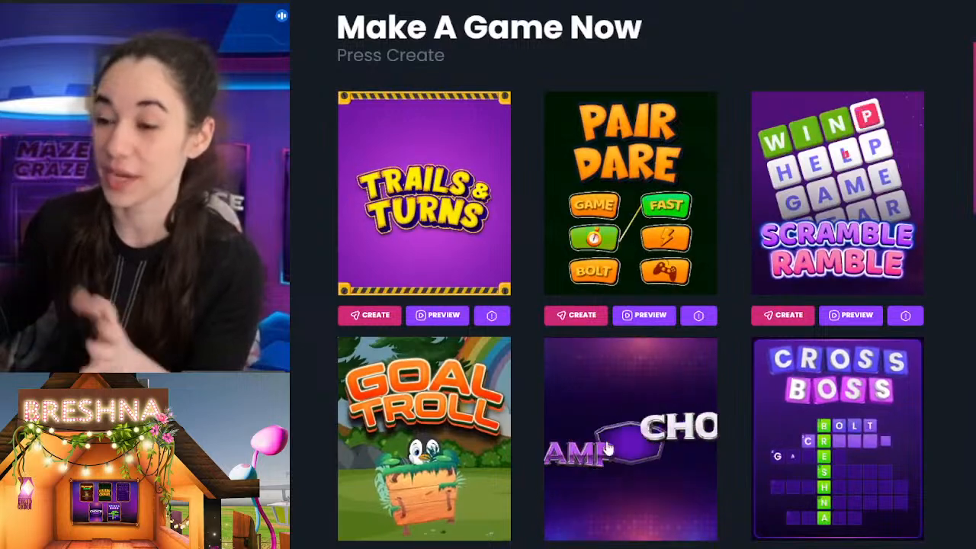
left_click(374, 316)
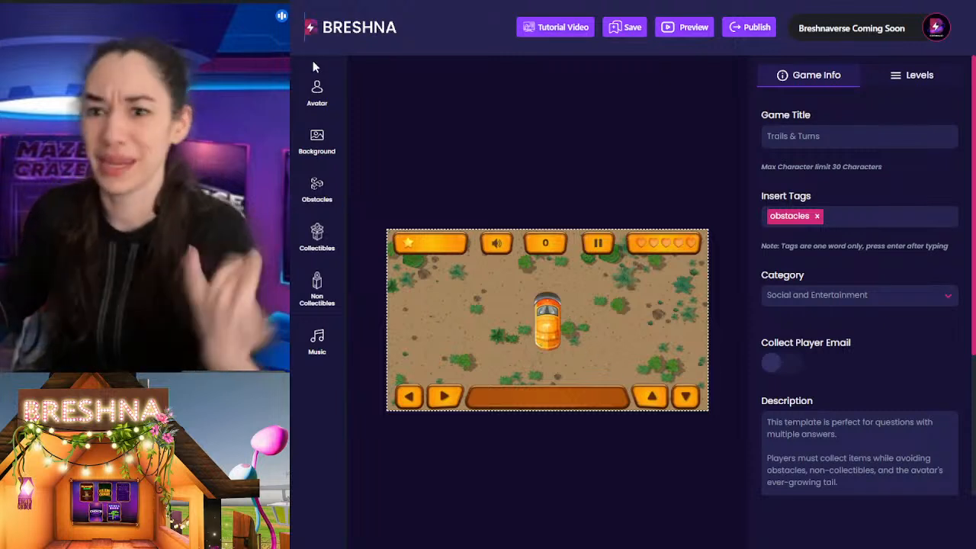
Step: Examine the image requirements for uploading avatar frames and return to the site's home page
left_click(316, 111)
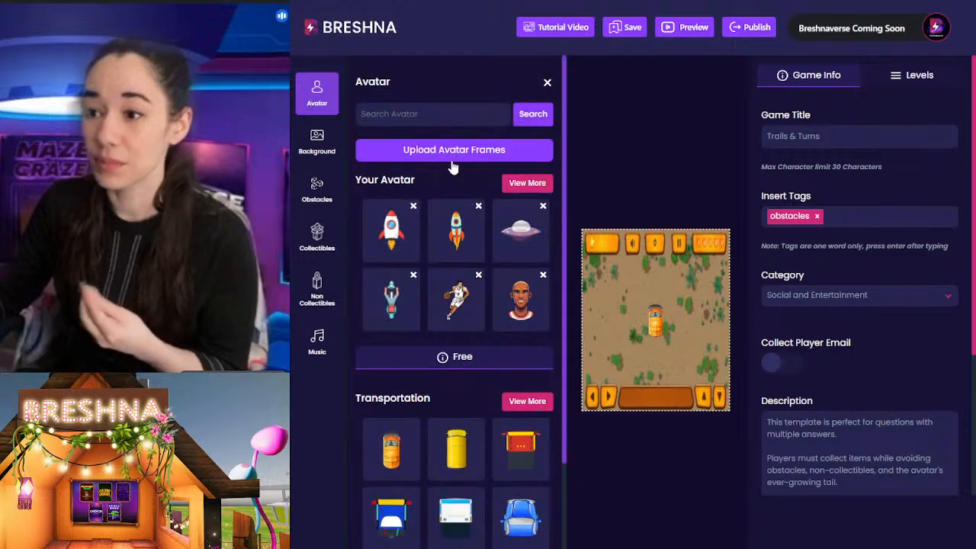
left_click(452, 155)
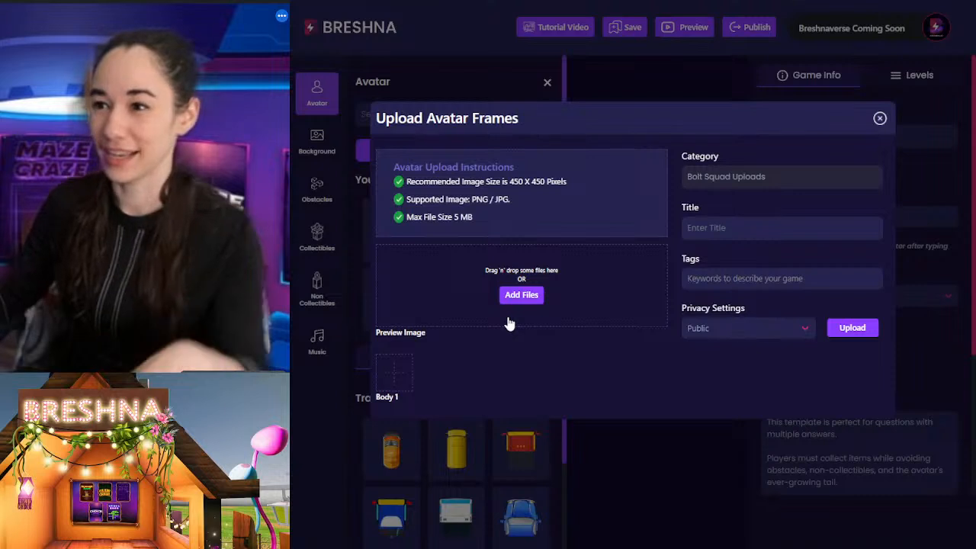
left_click(880, 118)
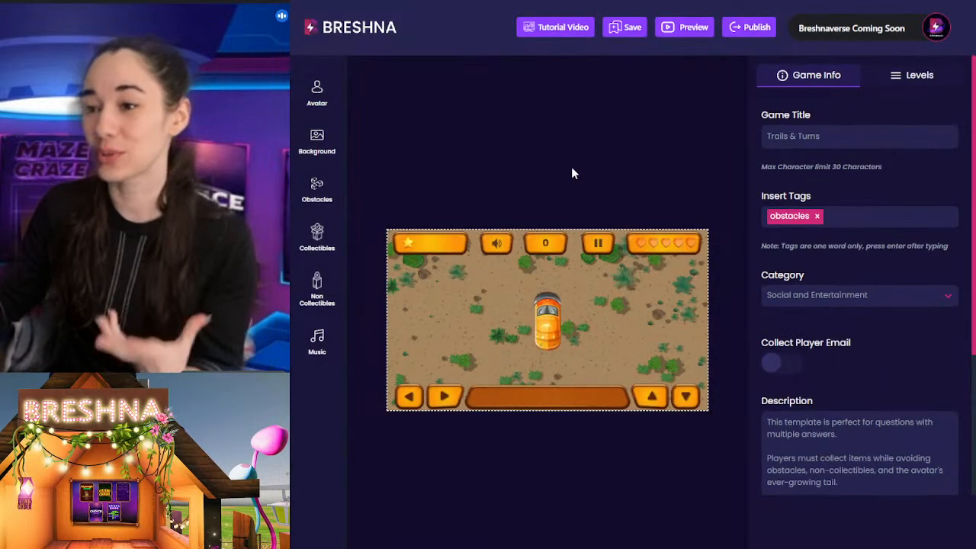
left_click(347, 19)
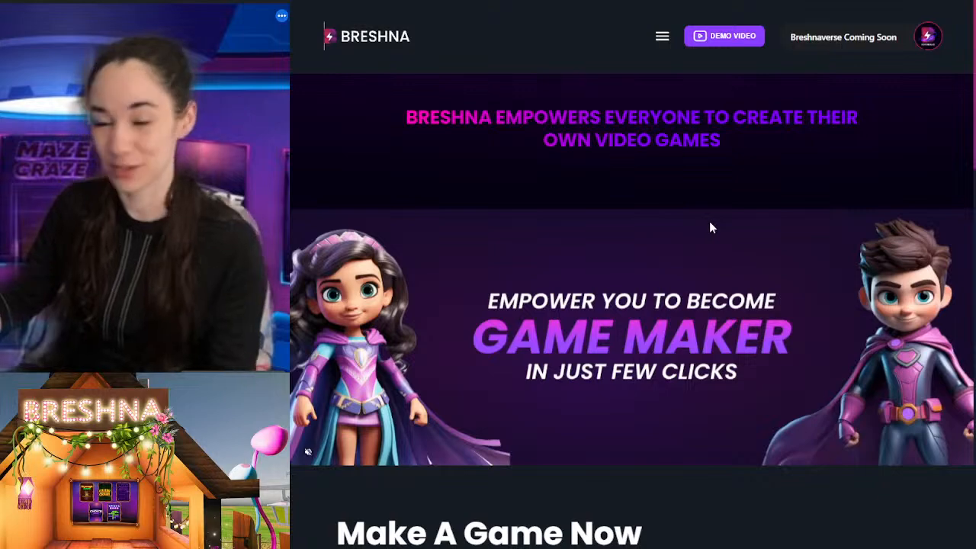
Step: Create a Trails & Turns game and set its avatar to the brown vehicle with the blue top edge from the Transportation category
scroll(662, 211, "down", 5)
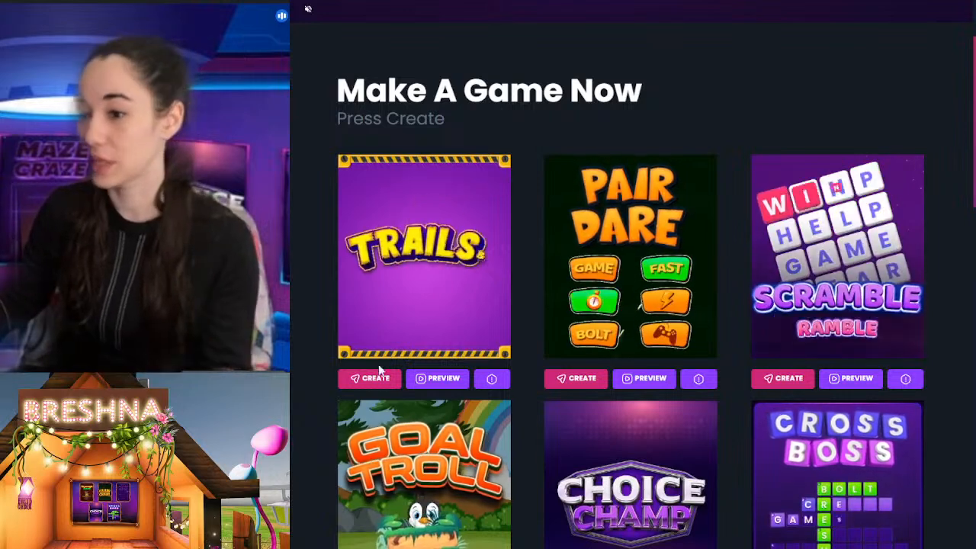
left_click(380, 375)
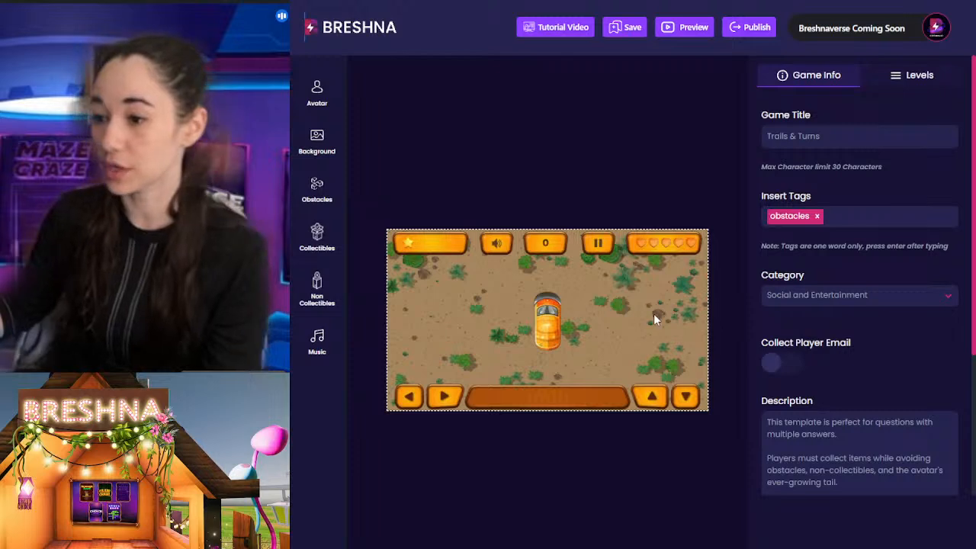
left_click(331, 113)
scroll(435, 196, "down", 3)
left_click(454, 327)
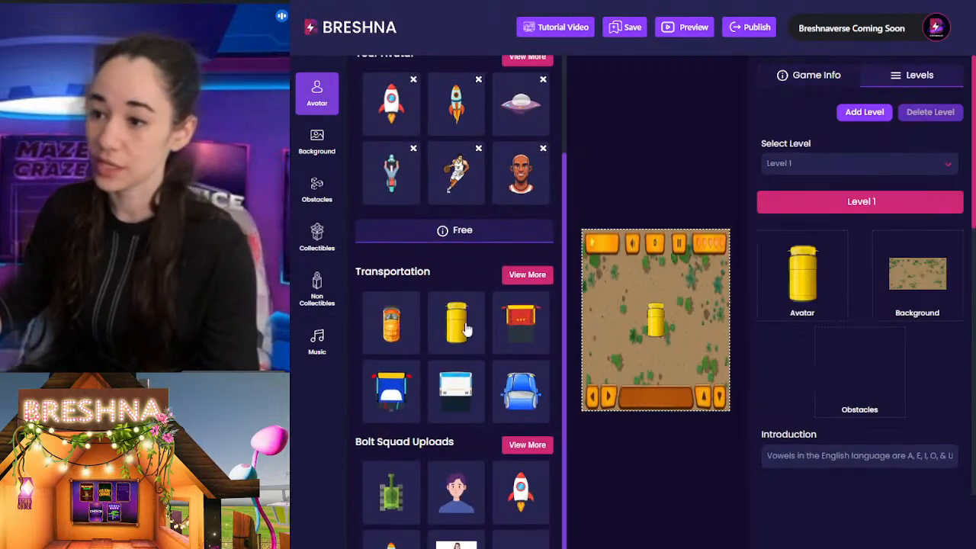
scroll(526, 294, "down", 1)
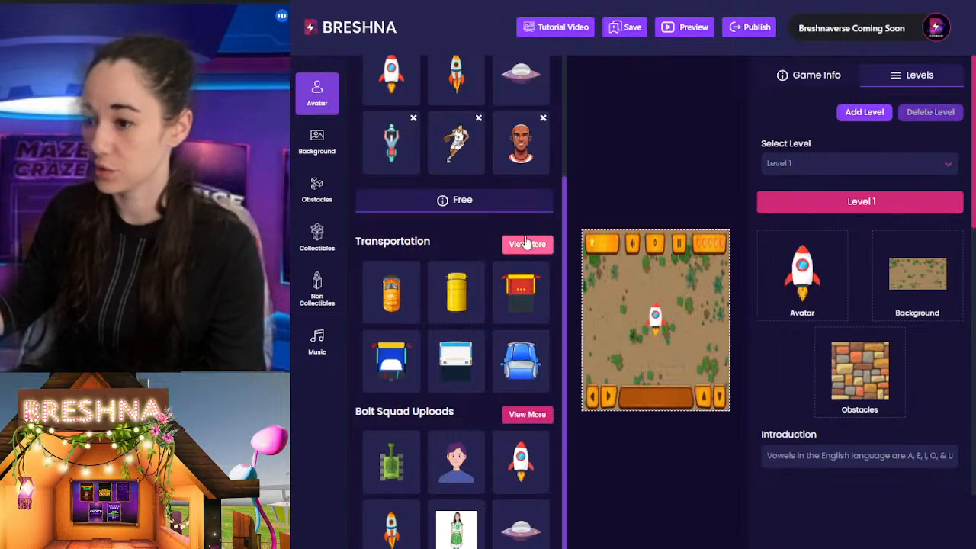
left_click(526, 242)
left_click(514, 357)
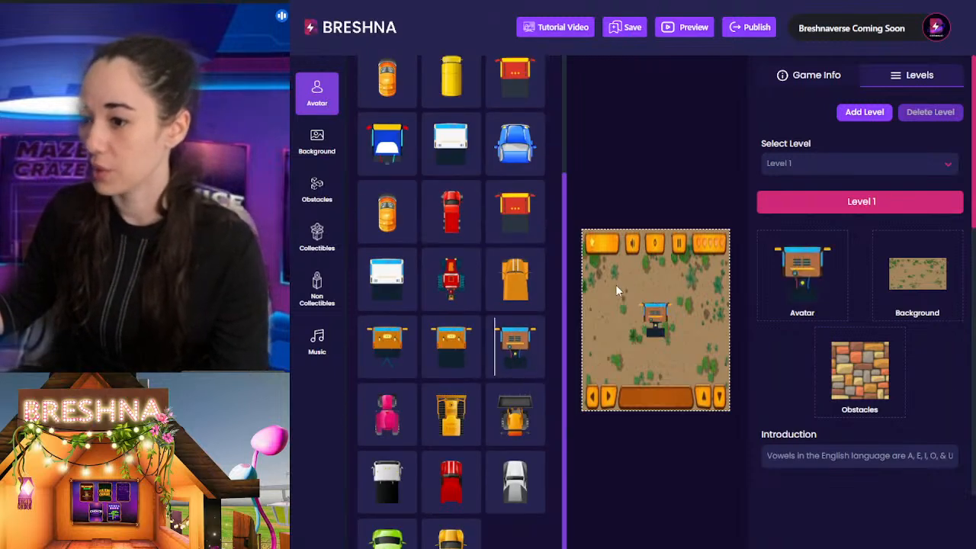
Step: Look through the Bolt Squad Uploads avatars and the other avatar categories
scroll(542, 296, "up", 3)
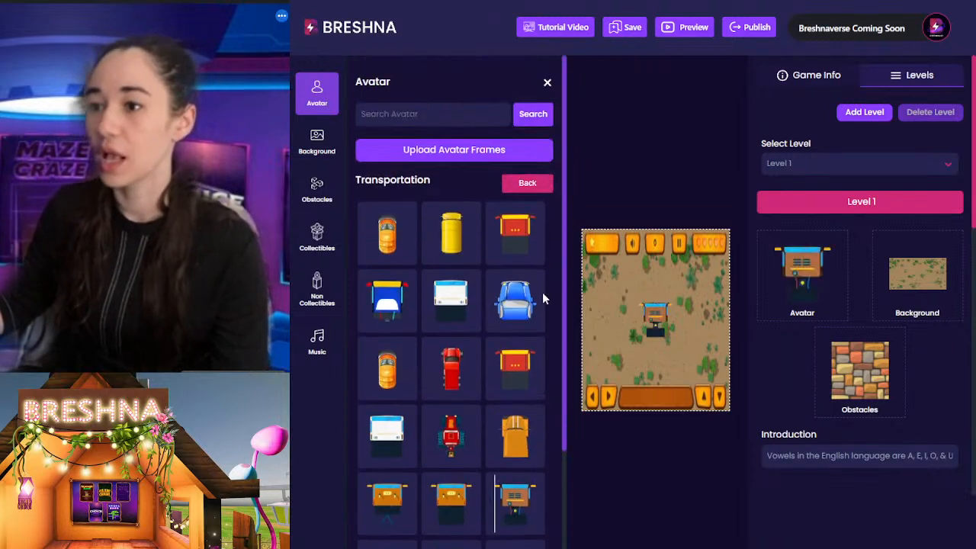
left_click(526, 184)
scroll(544, 344, "down", 3)
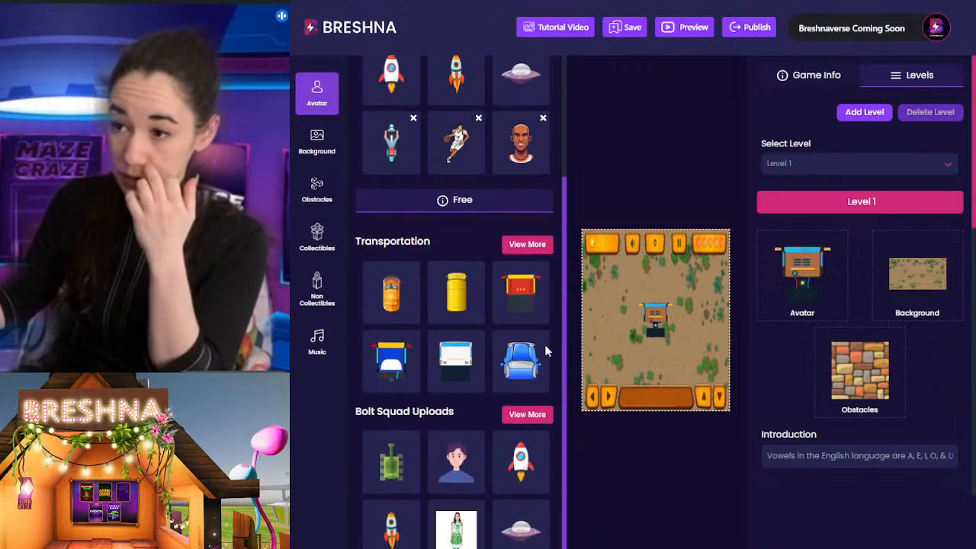
left_click(521, 414)
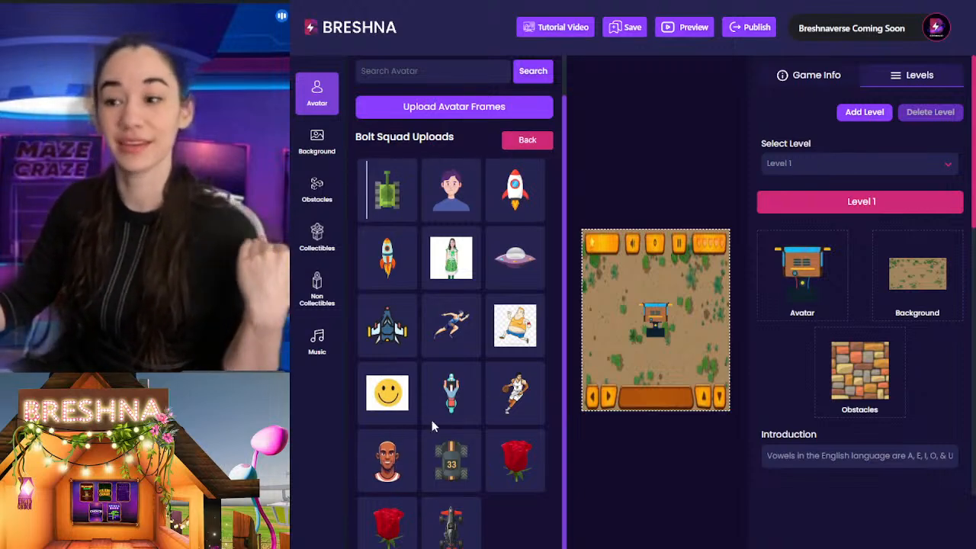
left_click(518, 145)
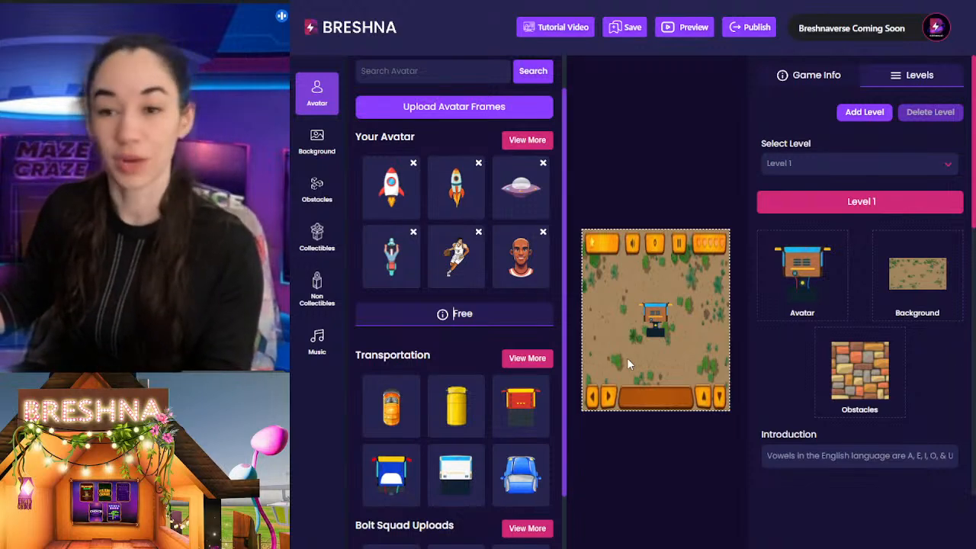
scroll(442, 294, "down", 3)
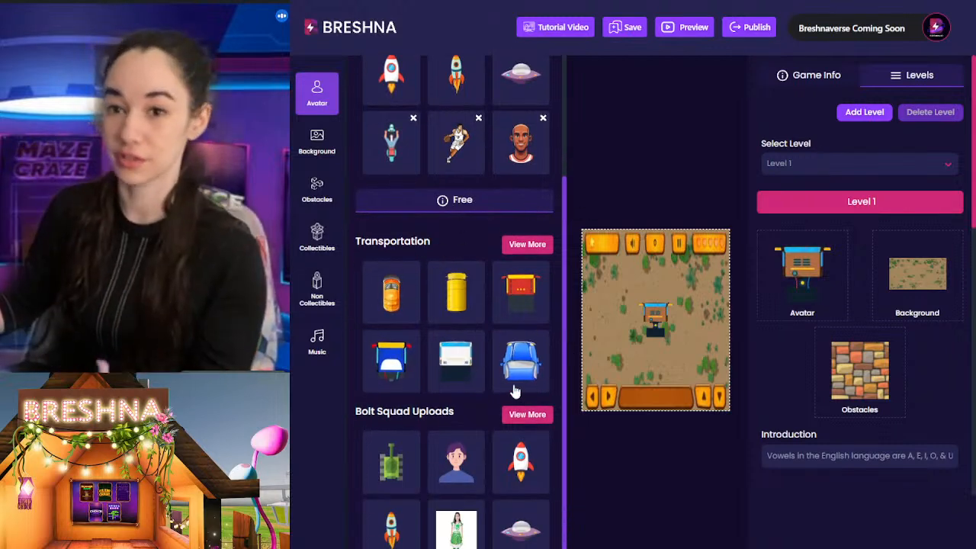
scroll(522, 381, "up", 4)
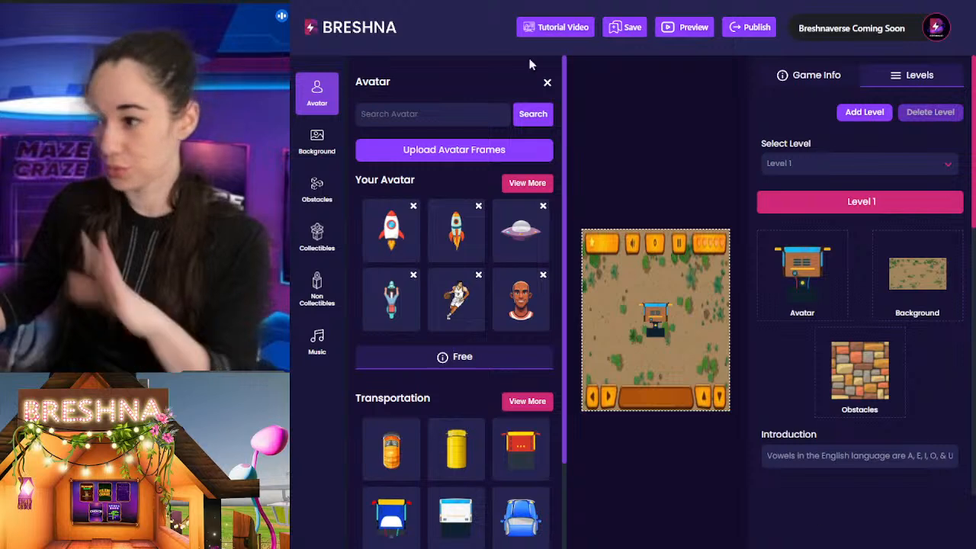
Step: Close the avatar library, switch to Canva and open the custom size settings for a new design
left_click(619, 165)
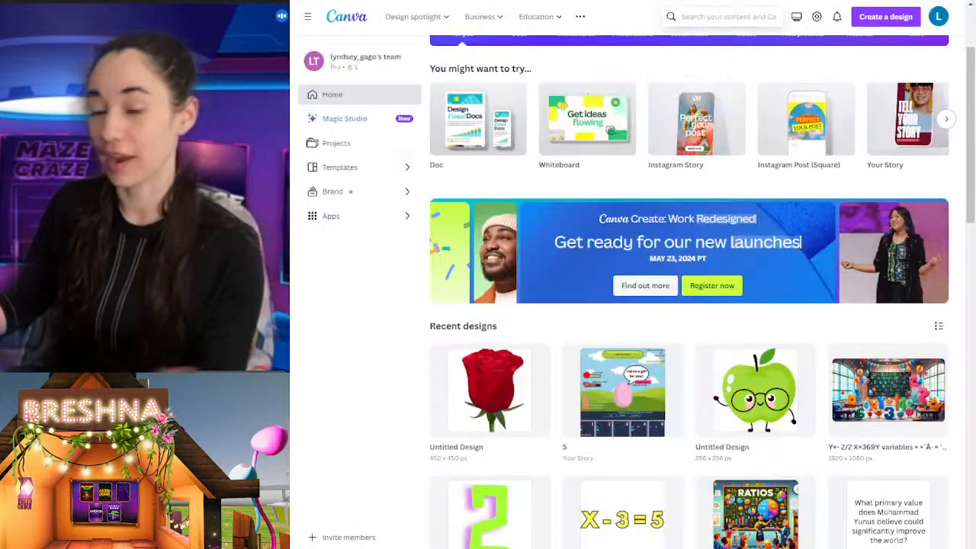
scroll(518, 42, "up", 2)
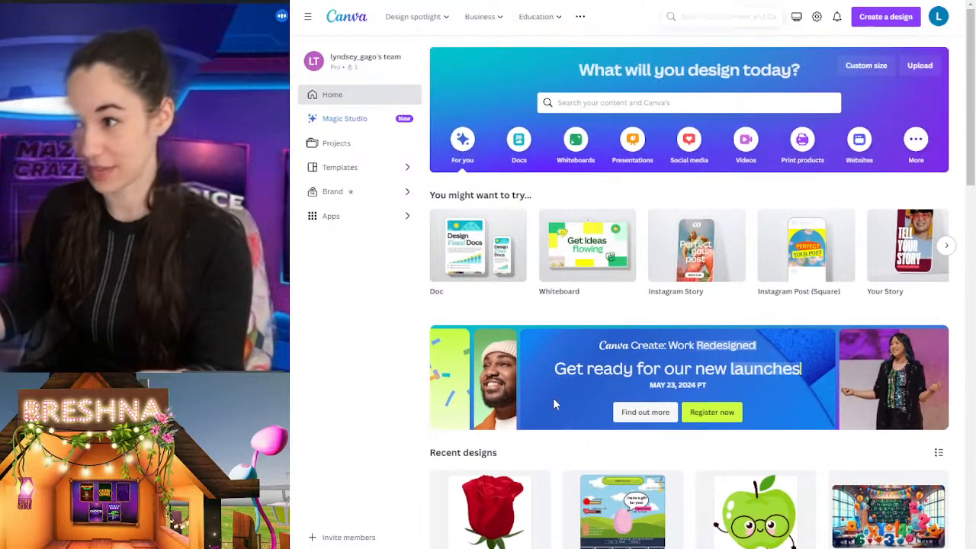
left_click(865, 67)
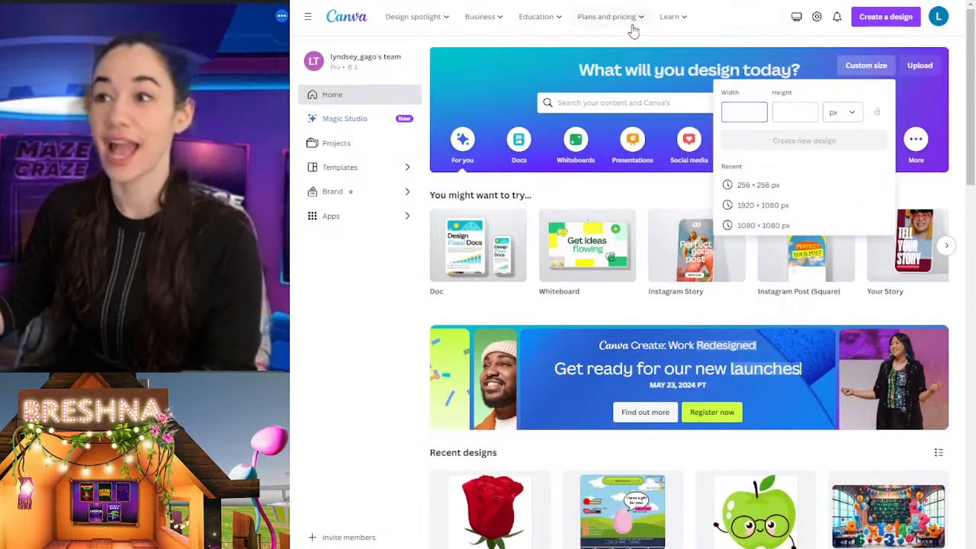
Step: Check the recommended image size for avatar frame uploads in Breshna and switch back to Canva
left_click(494, 4)
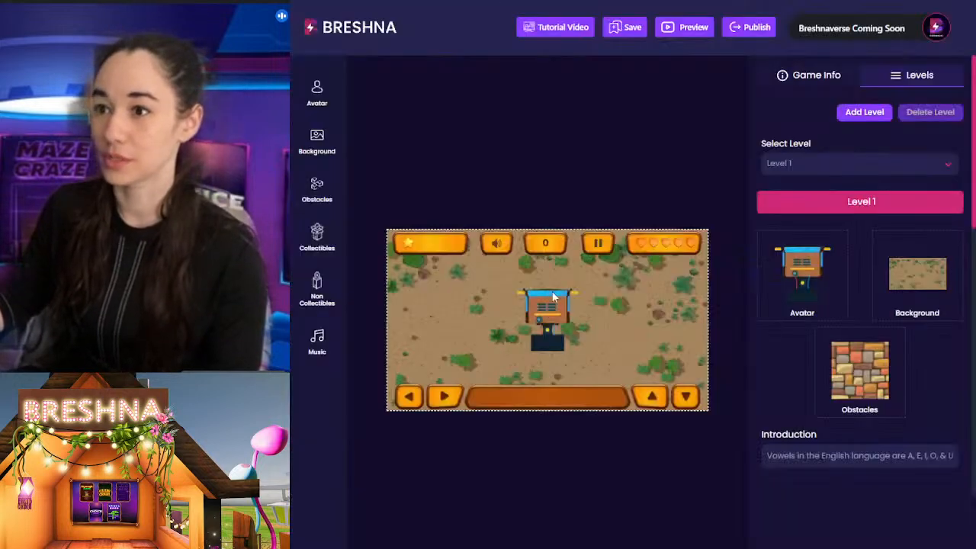
left_click(316, 91)
left_click(454, 151)
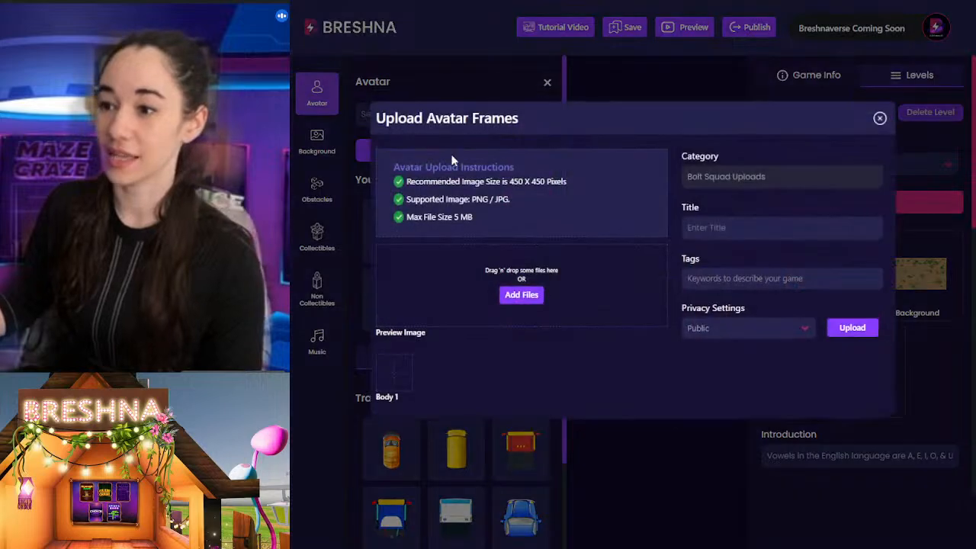
left_click_drag(509, 182, 568, 189)
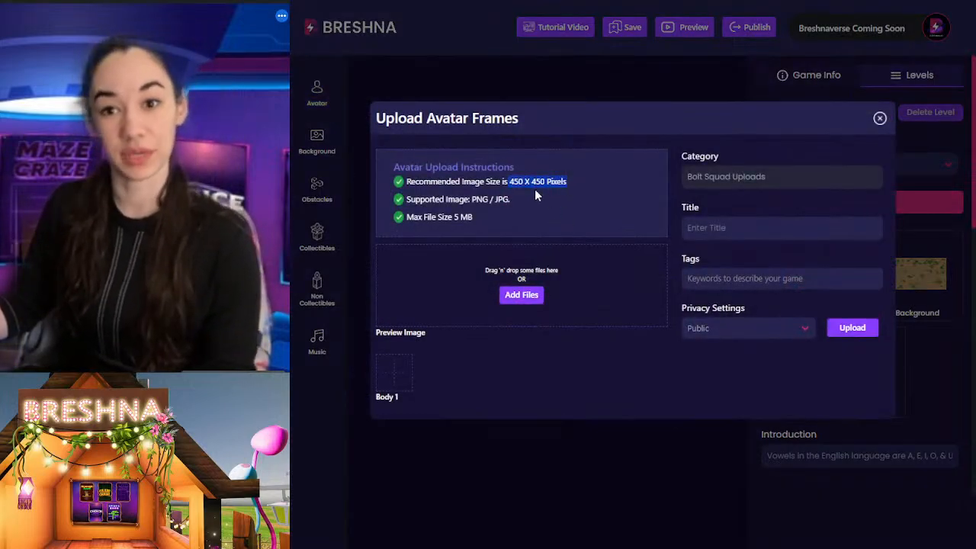
left_click(493, 88)
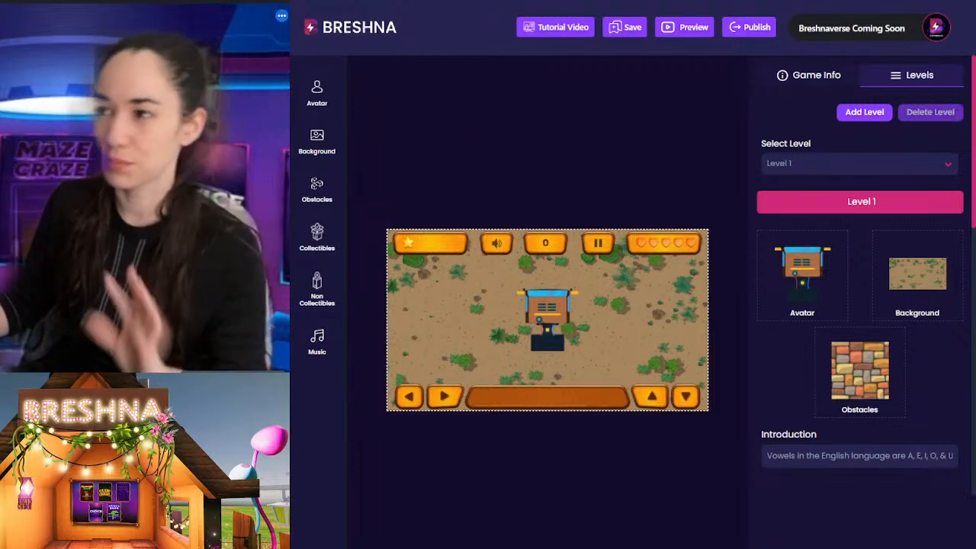
key("ctrl+Tab")
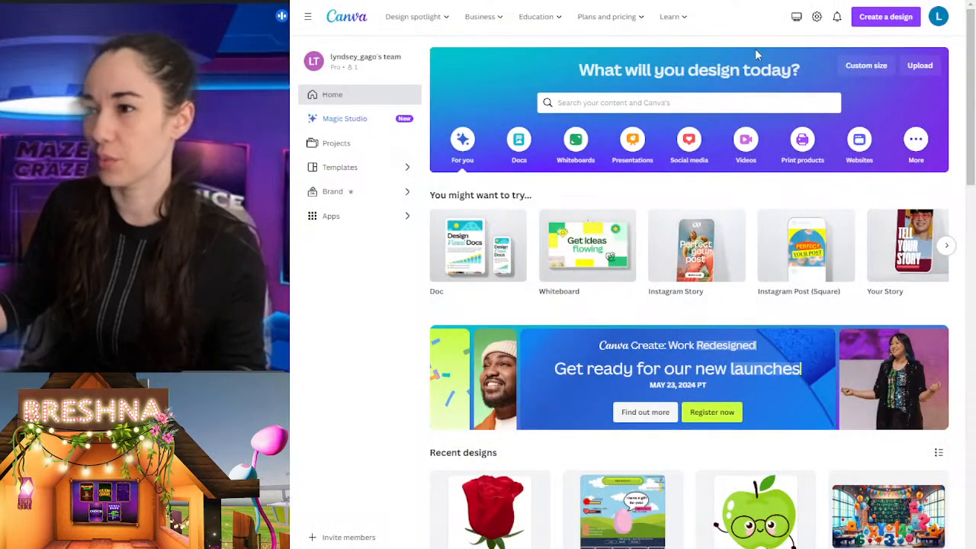
Step: Create a new custom design measuring 450 × 450 px
left_click(868, 68)
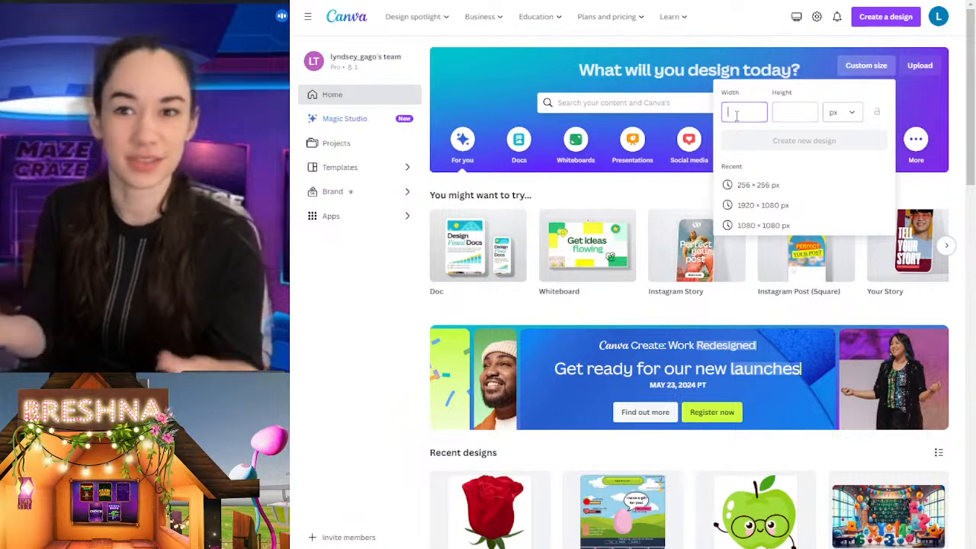
key("Tab")
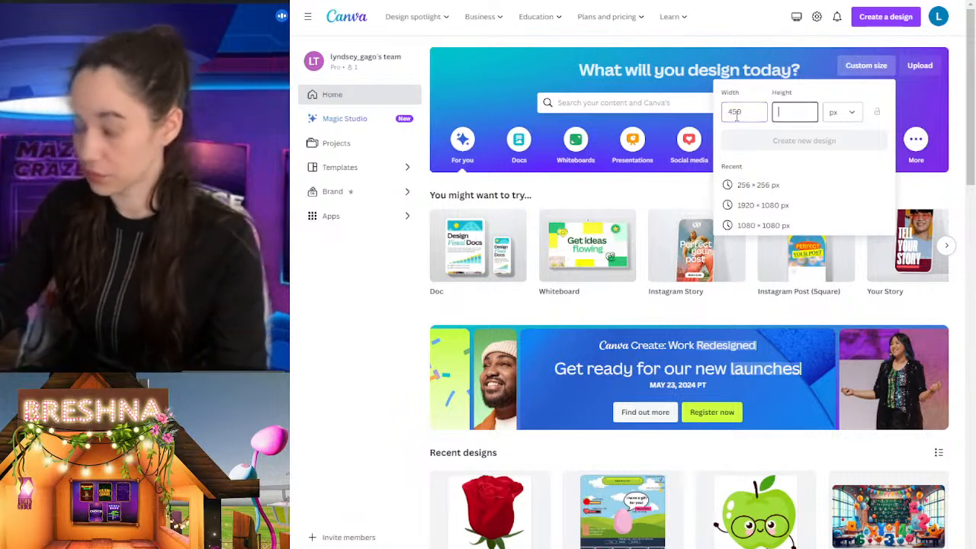
type("450")
key("Return")
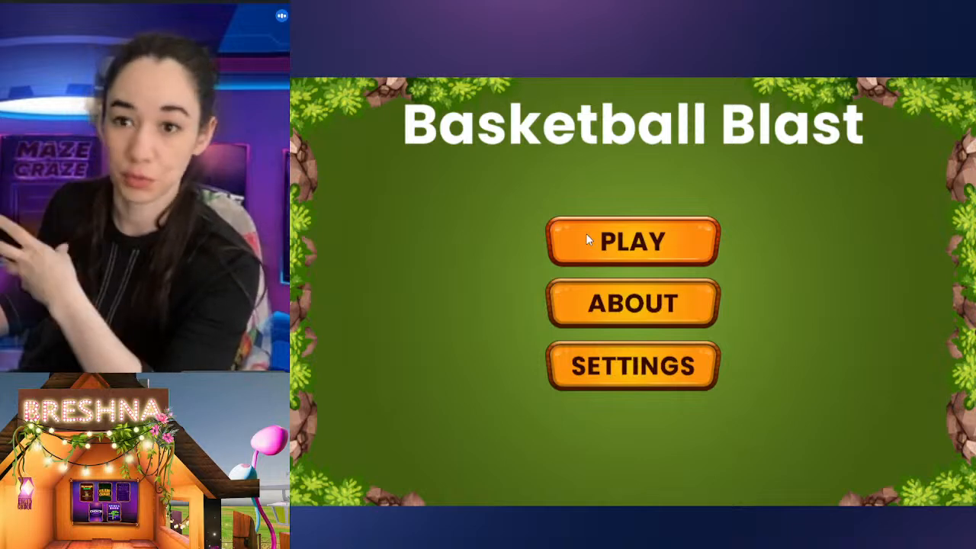
Step: Start the Basketball Blast game and steer the player around the court to collect basketballs
left_click(625, 250)
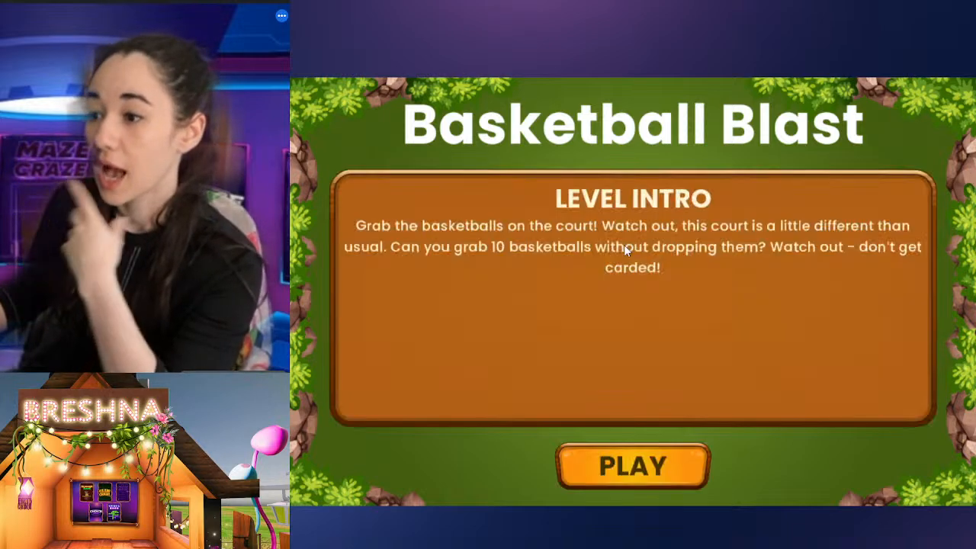
left_click(614, 458)
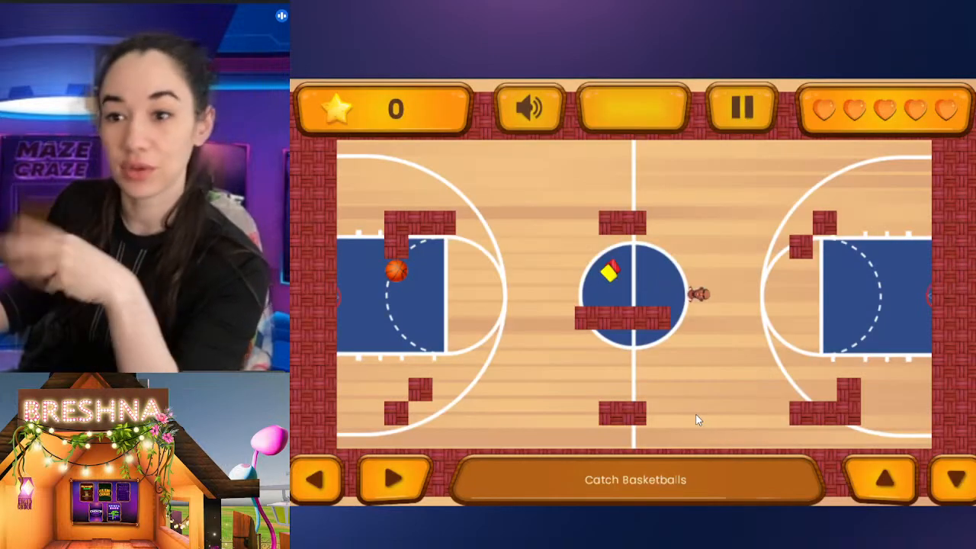
key("Right")
key("Up")
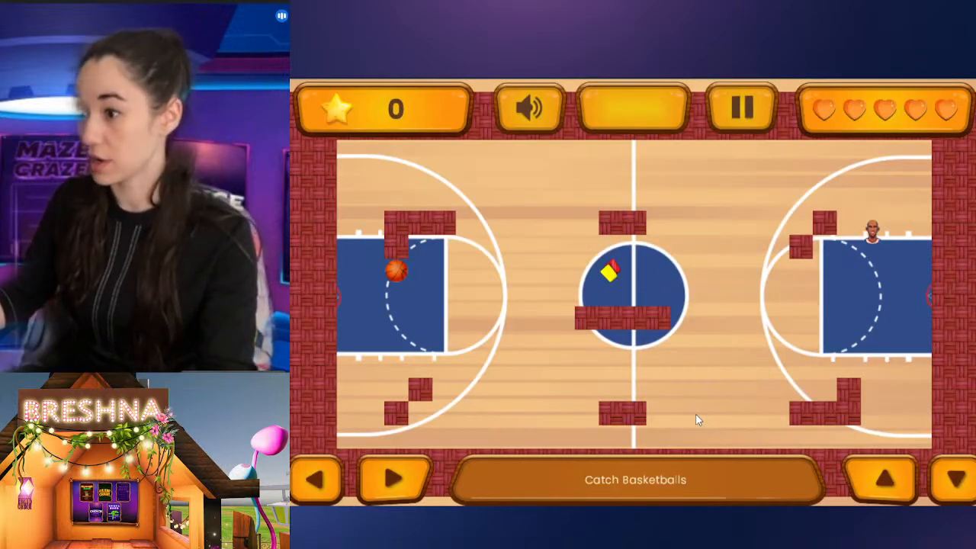
key("Left")
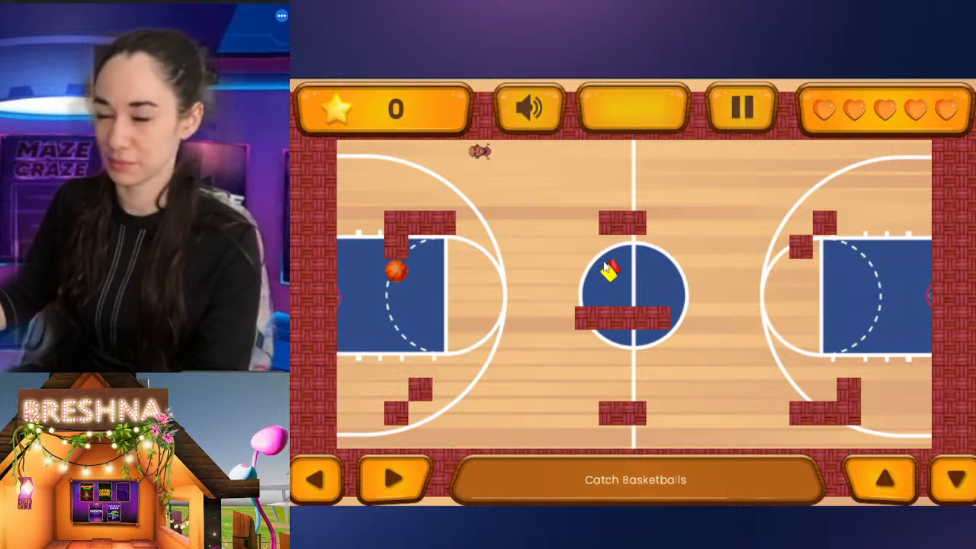
key("Down")
key("Right")
key("Down")
key("Left")
key("Up")
key("Right")
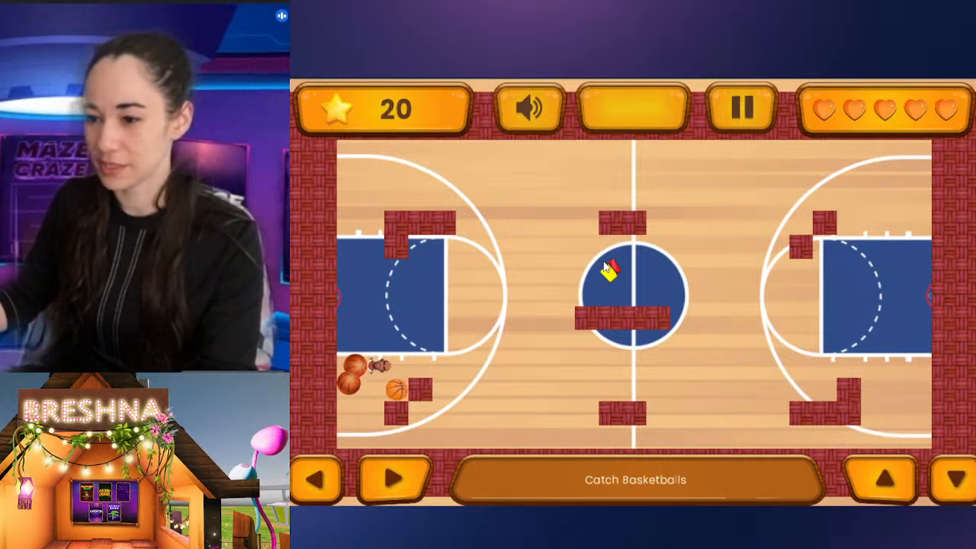
key("Down")
key("Left")
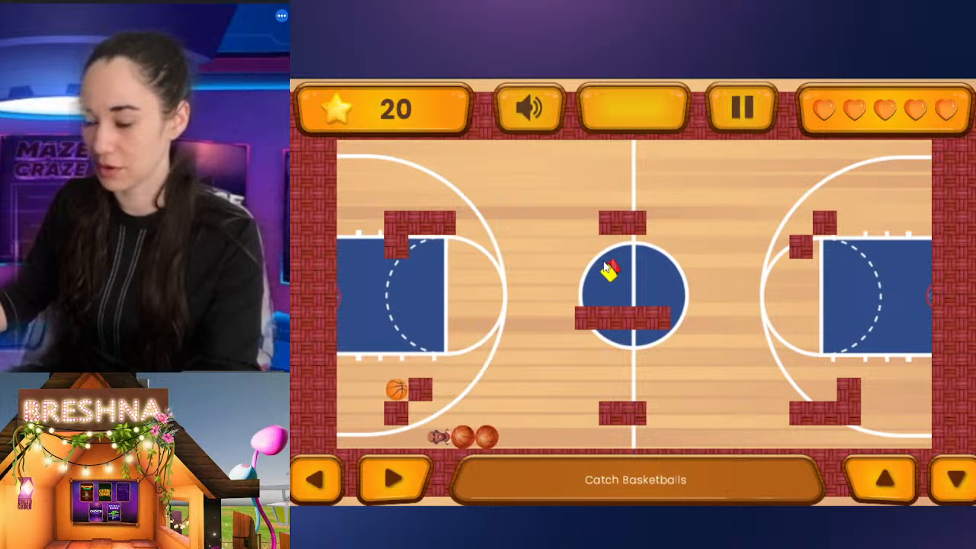
key("Up")
key("Right")
key("Up")
key("Left")
key("Down")
key("Right")
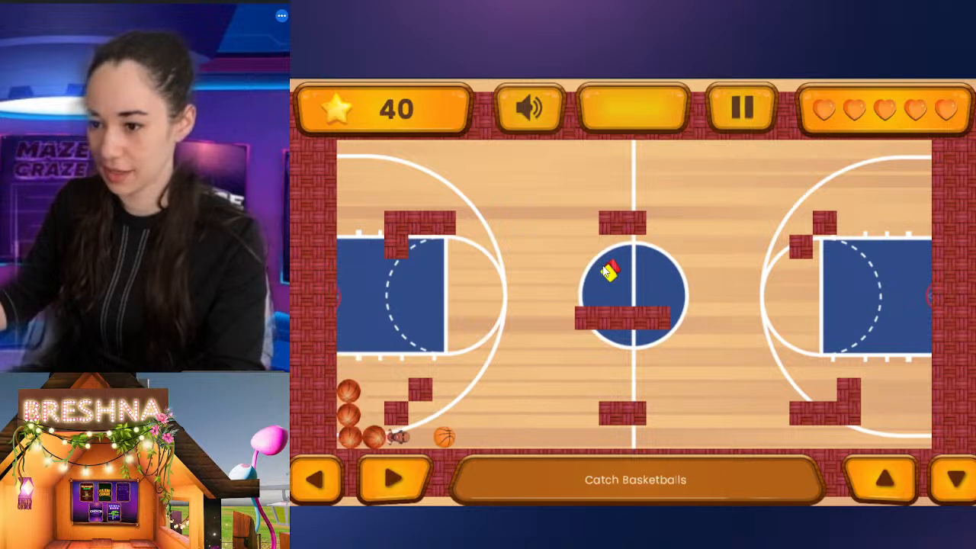
key("Up")
key("Left")
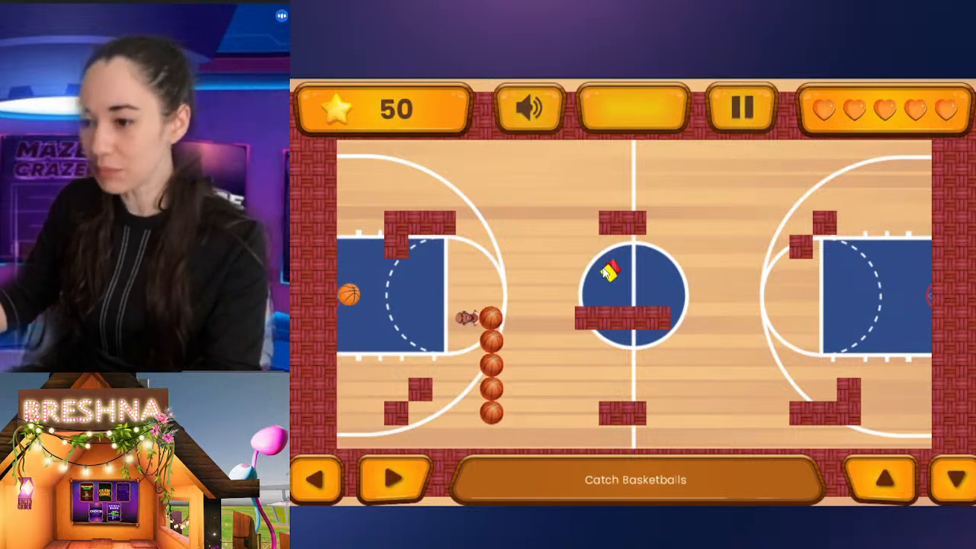
key("Up")
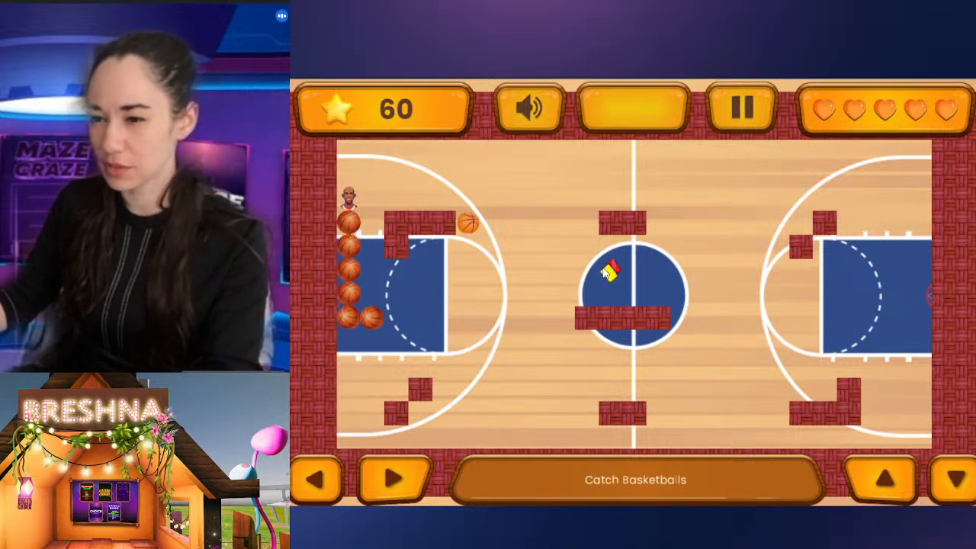
key("Right")
key("Down")
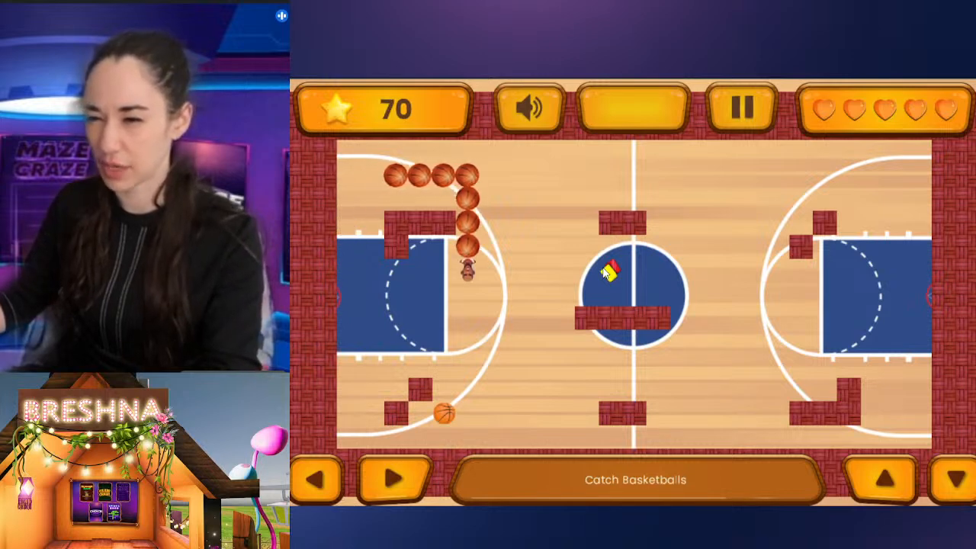
key("Left")
key("Down")
key("Left")
key("Up")
key("Right")
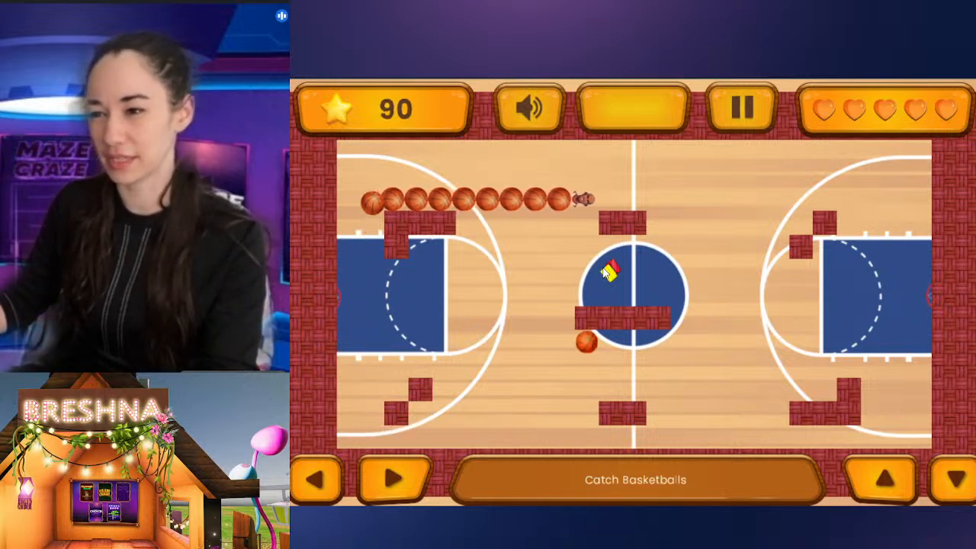
key("Down")
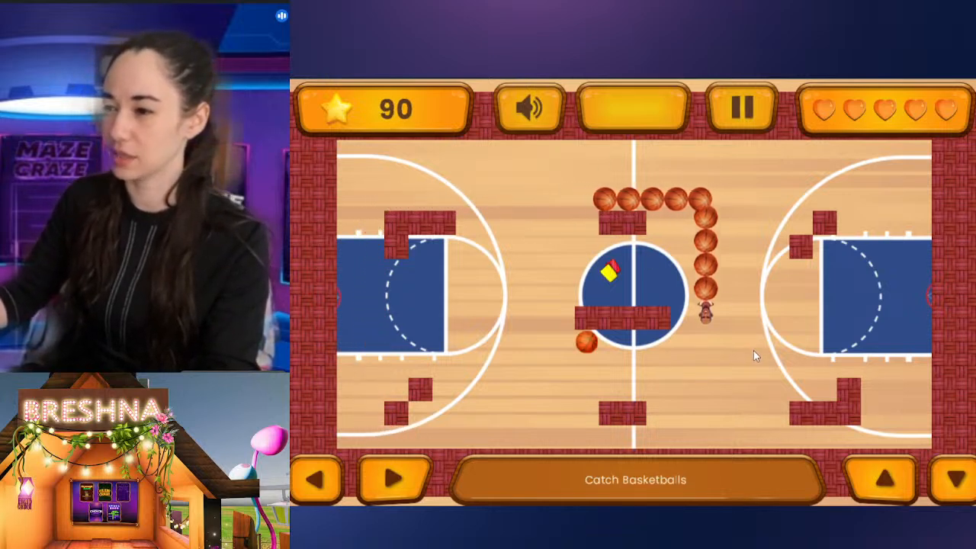
key("Left")
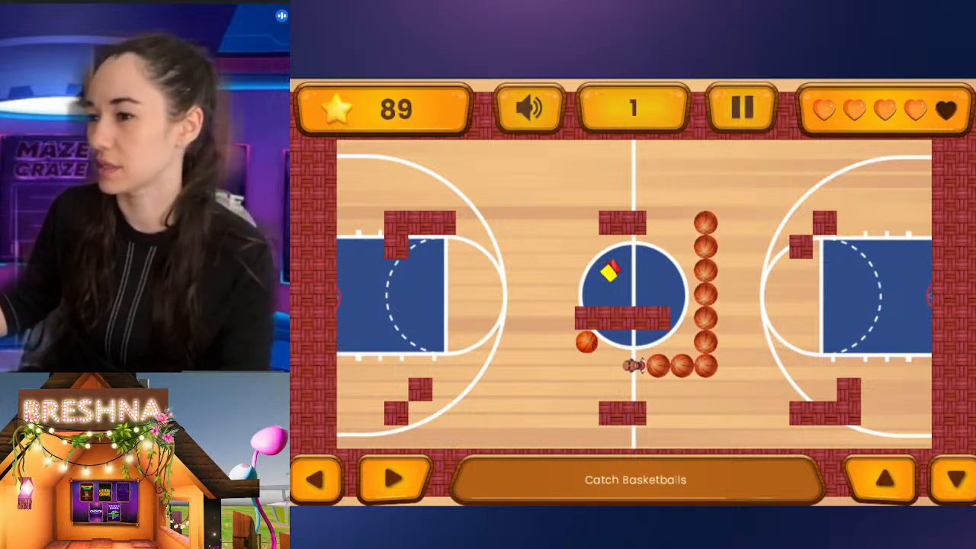
Step: Pause the Basketball Blast game and switch back to the blank 450 × 450 px Canva design
left_click(751, 109)
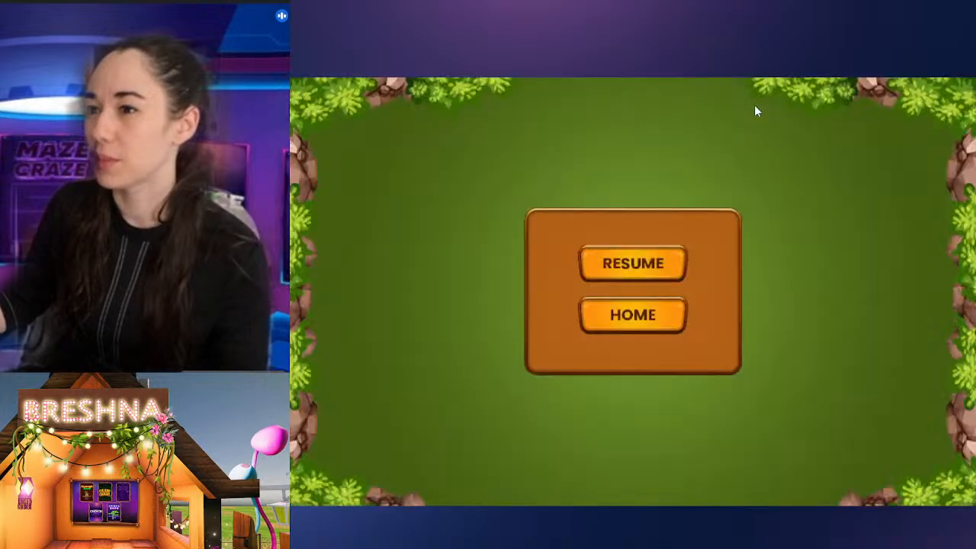
key("ctrl+shift+Tab")
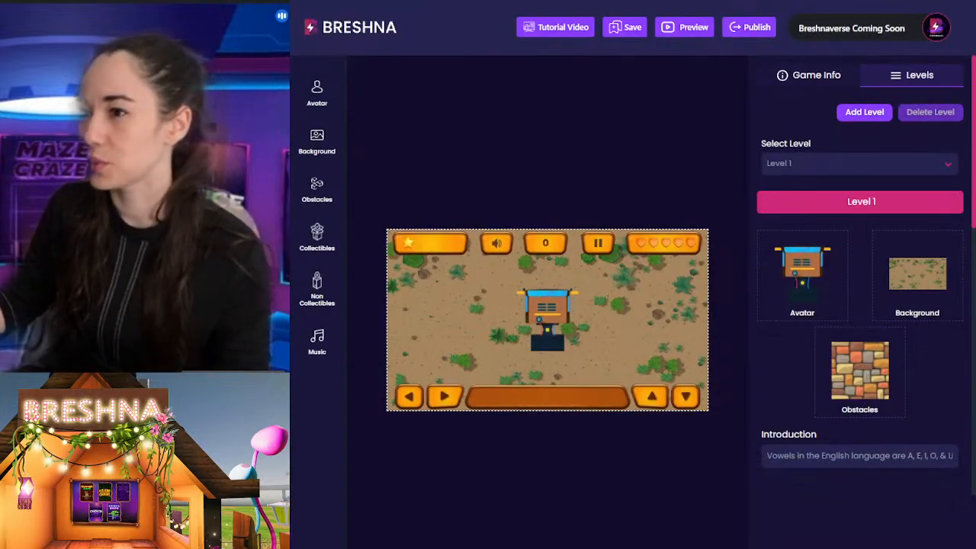
key("ctrl+shift+Tab")
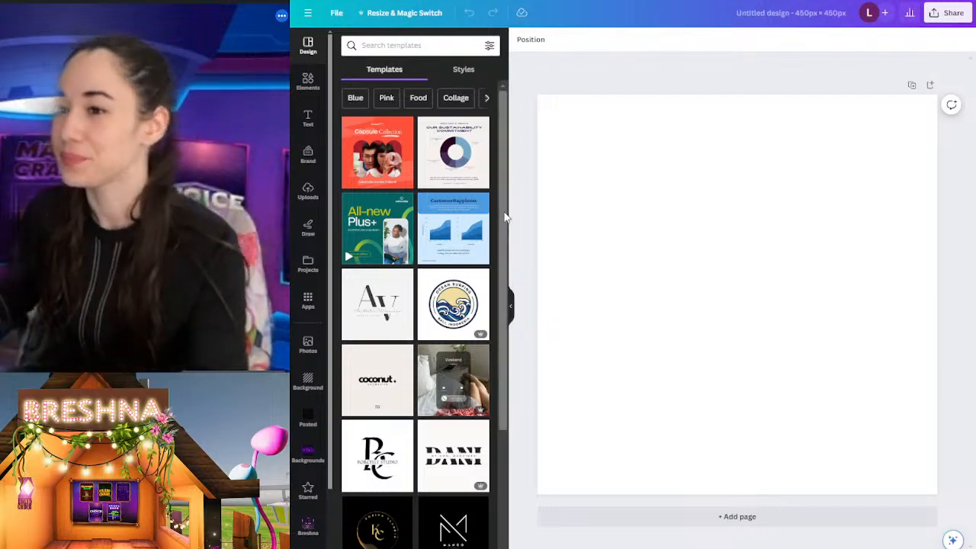
Step: Search the design elements for basketball
left_click(308, 80)
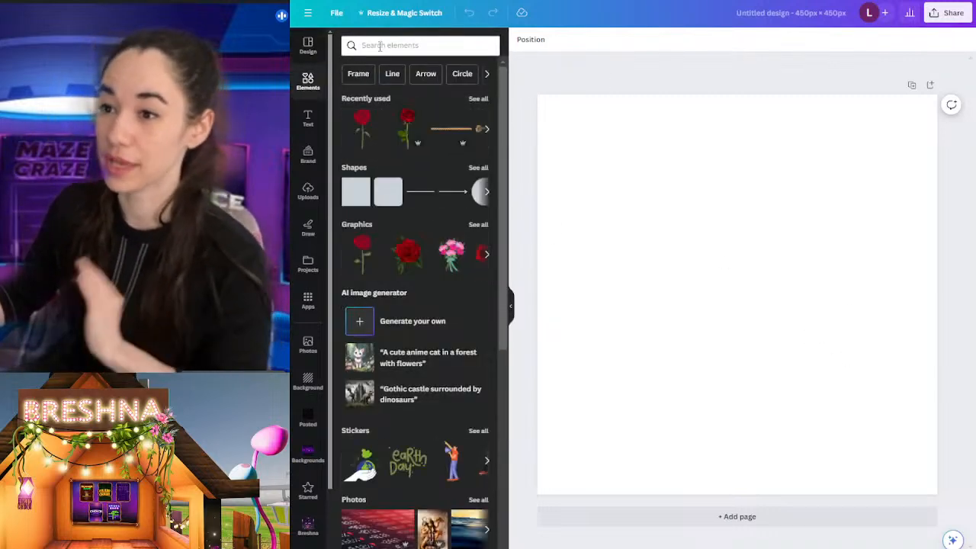
left_click(379, 46)
type("bask")
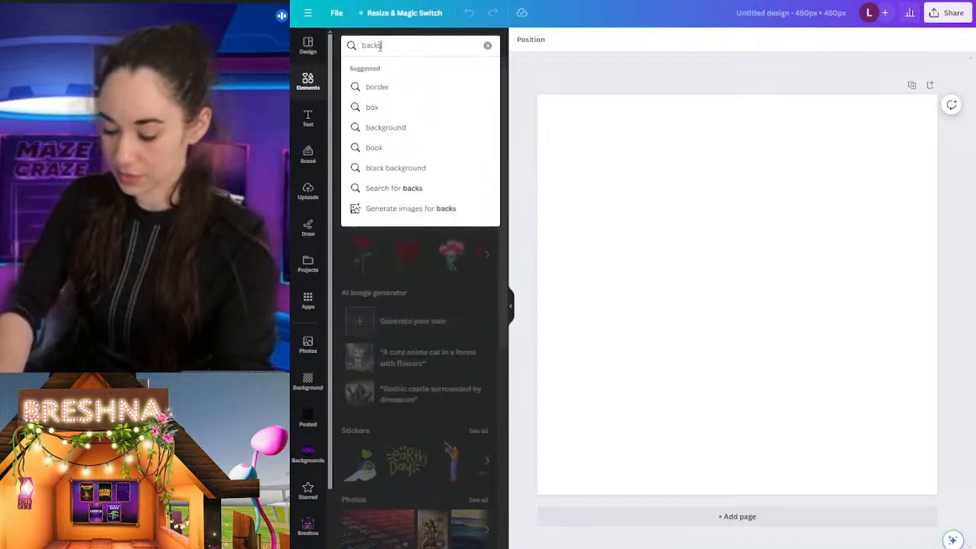
type("e")
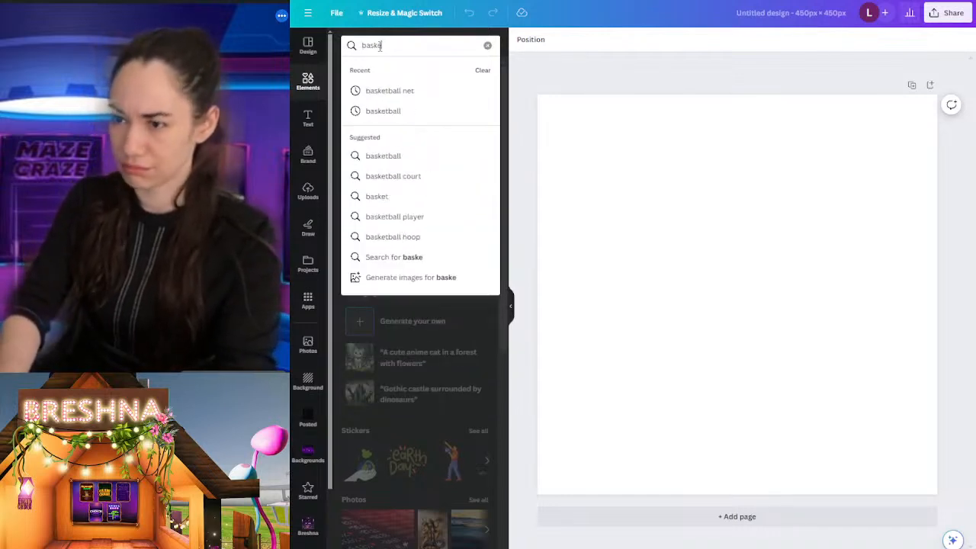
type("tball")
key("Return")
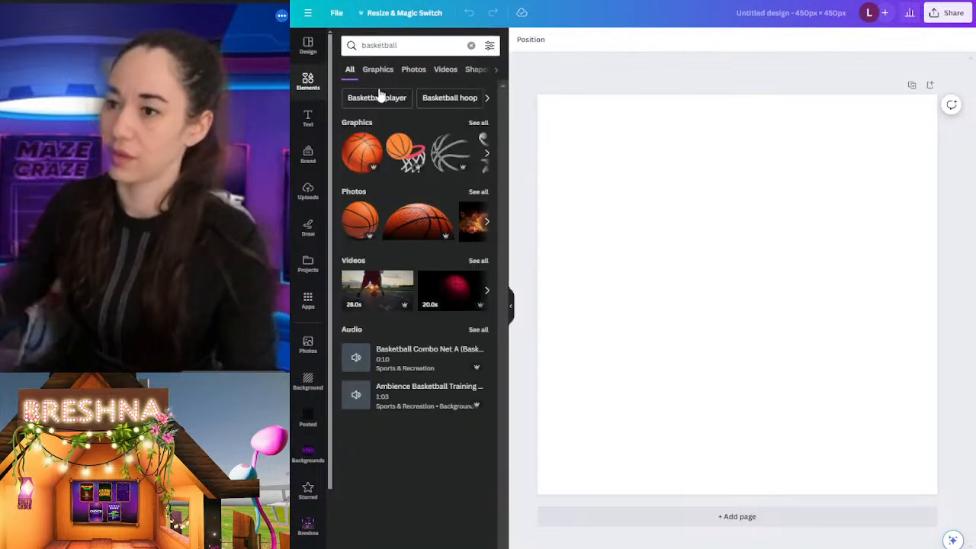
Step: Add the first orange basketball graphic and enlarge it from the page's corner to fill the whole page
left_click(360, 160)
left_click_drag(799, 408, 758, 361)
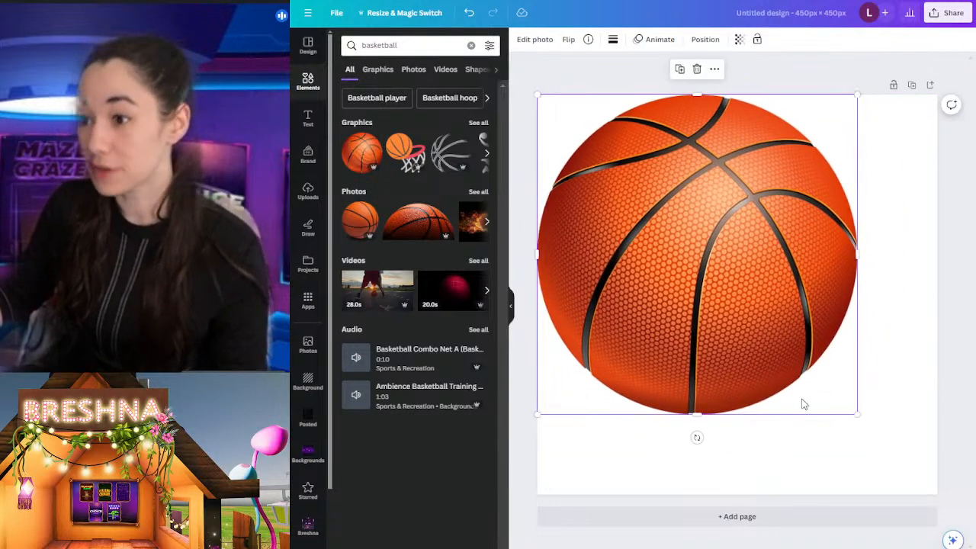
left_click_drag(856, 415, 941, 493)
left_click(954, 467)
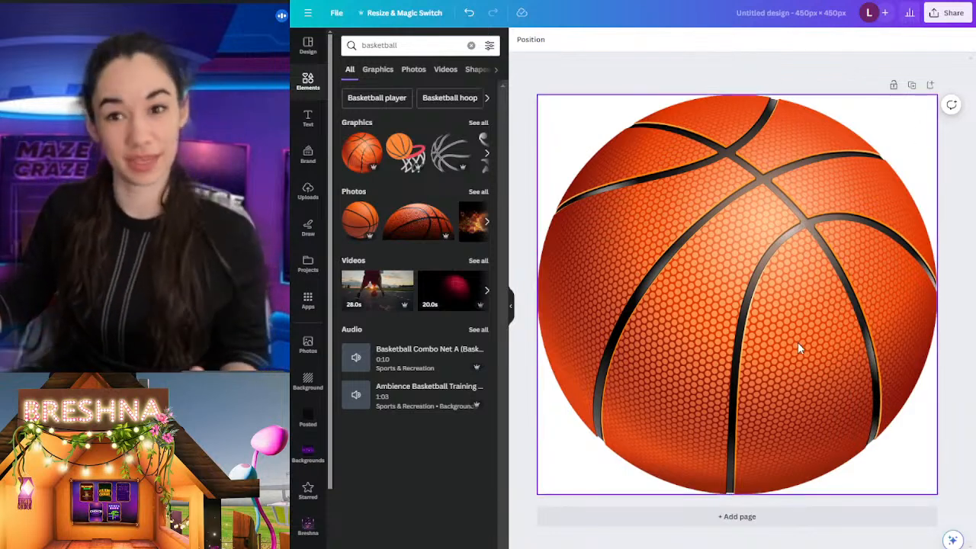
Step: Shrink the basketball to about half the page width and centre it horizontally against the page's upper edge
left_click(933, 494)
left_click_drag(937, 494, 713, 271)
left_click_drag(614, 197, 725, 195)
key("Up")
key("Up")
key("Up")
key("Up")
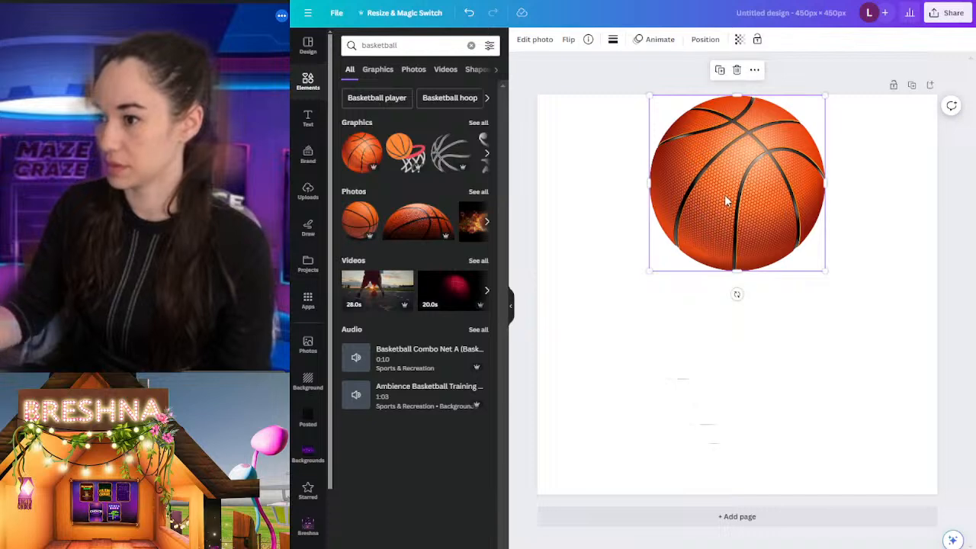
mouse_move(826, 272)
left_mouse_down()
mouse_move(865, 309)
mouse_move(808, 279)
left_mouse_up()
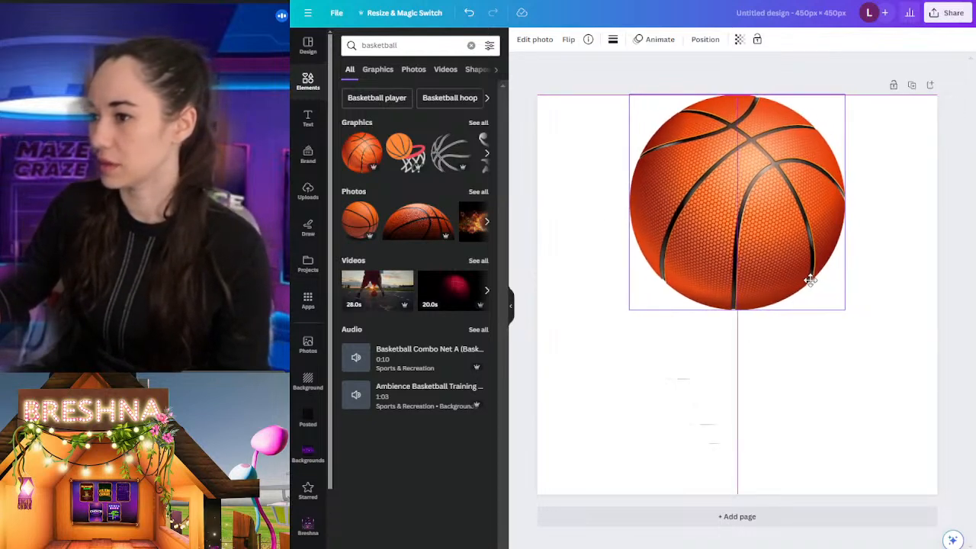
Step: Duplicate the basketball page as a second page and bring both pages into view
left_click(831, 416)
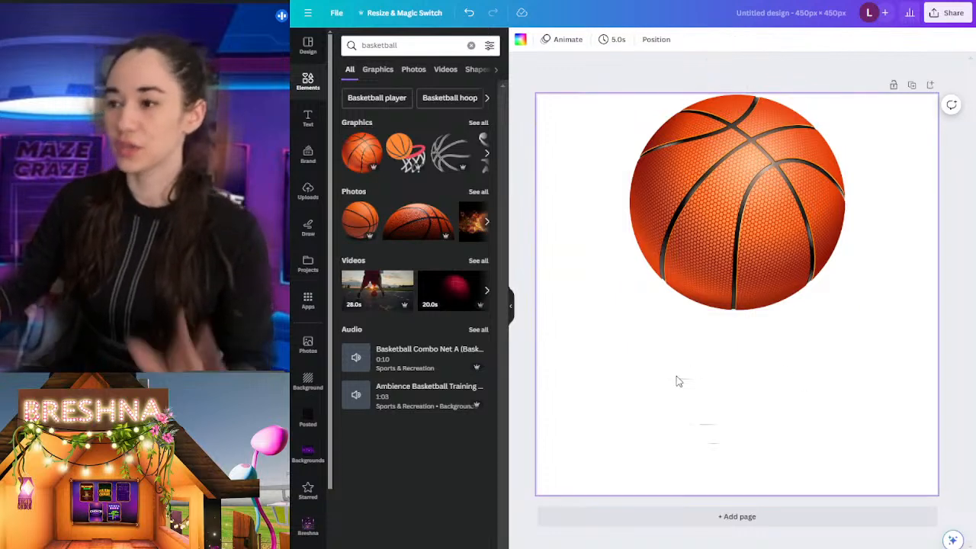
left_click(912, 84)
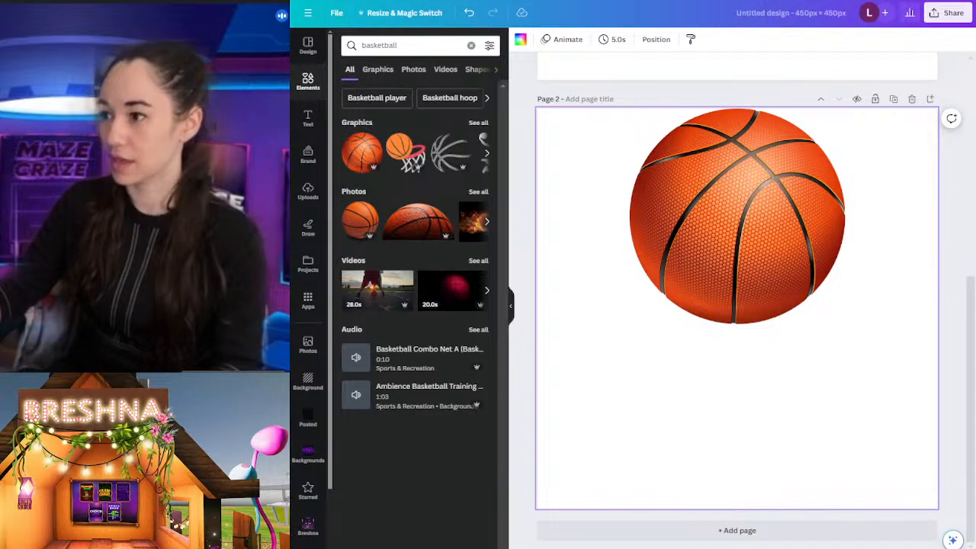
scroll(736, 308, "down", 5)
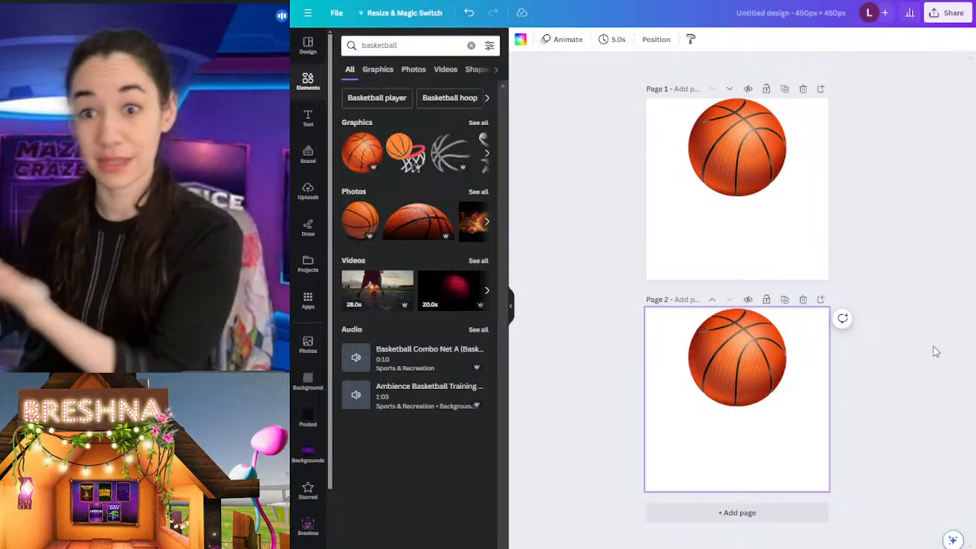
Step: Search the design elements for rope
left_click(404, 50)
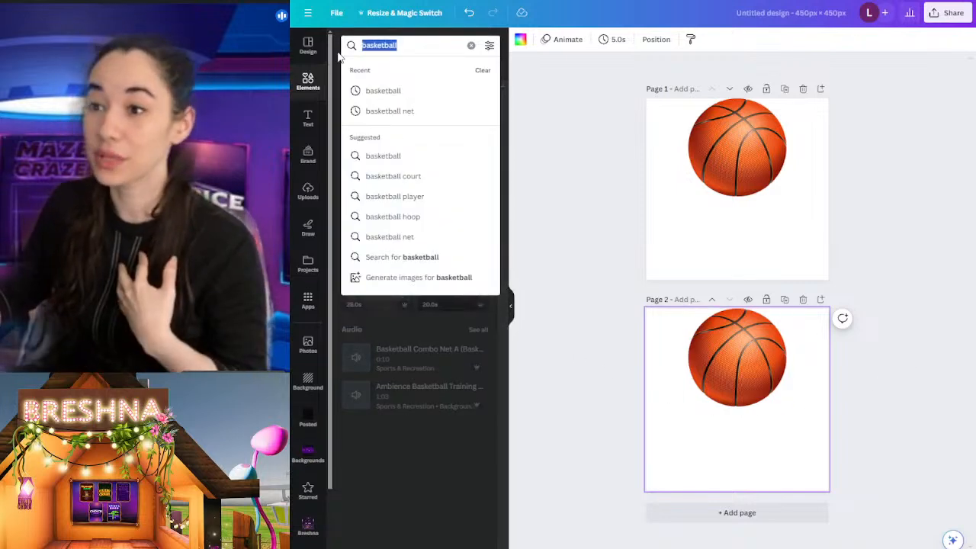
type("rose")
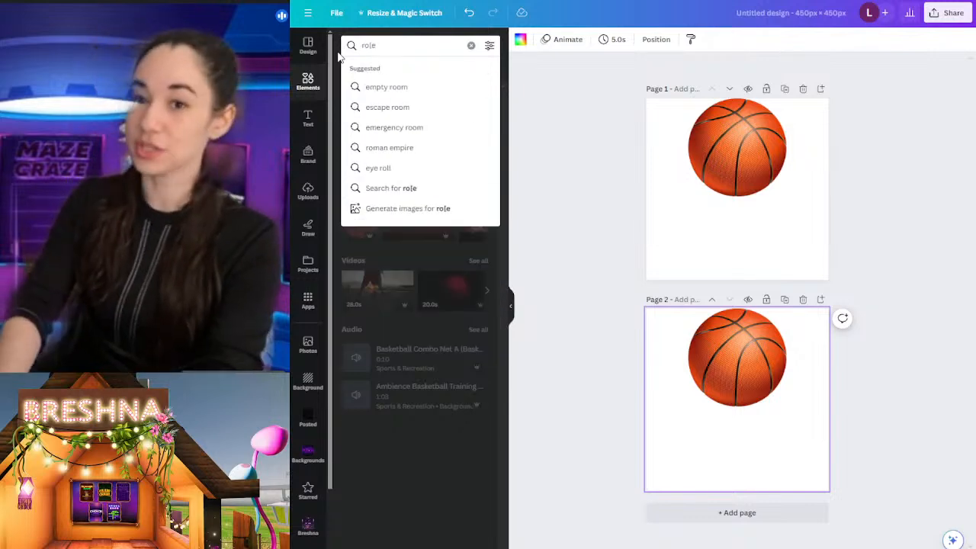
key("BackSpace")
key("BackSpace")
type("pe")
key("Return")
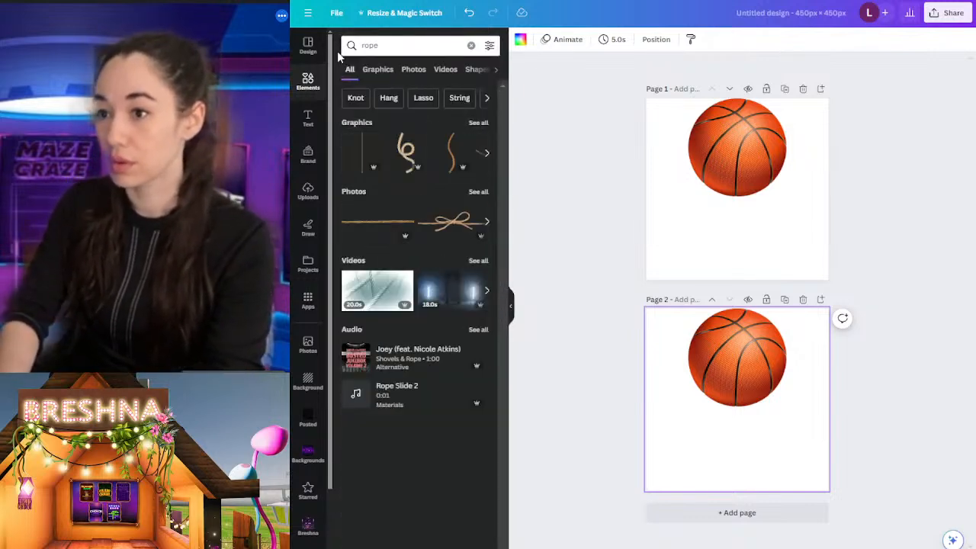
Step: Show all rope graphics and place the looped beige rope beneath the basketball on page 1
left_click(477, 123)
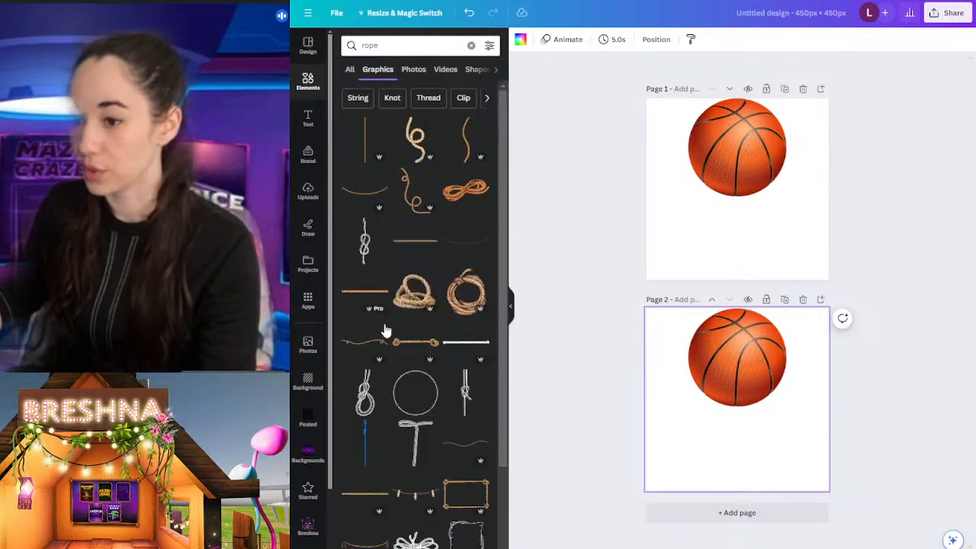
left_click(416, 142)
left_click_drag(720, 412, 742, 259)
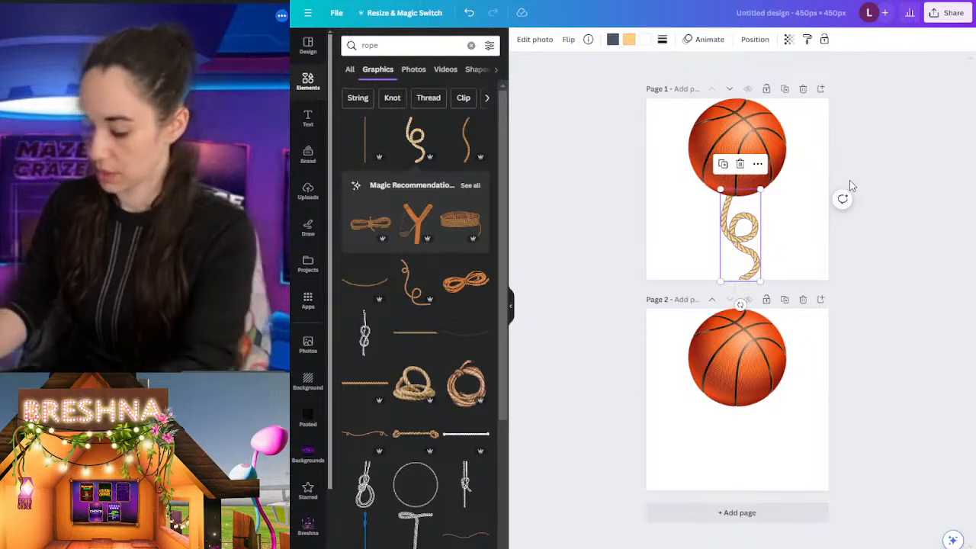
Step: Copy the looped rope from page 1 beneath the basketball on page 2 and shift the copy slightly left
left_click(625, 220)
left_click(751, 254)
left_click(728, 443)
key("ctrl+v")
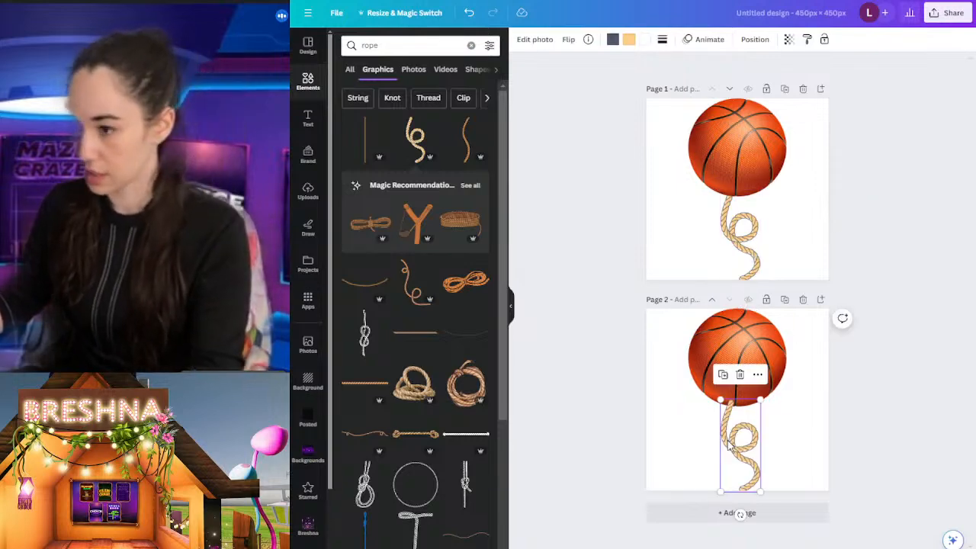
left_click(948, 327)
left_click_drag(758, 447, 755, 447)
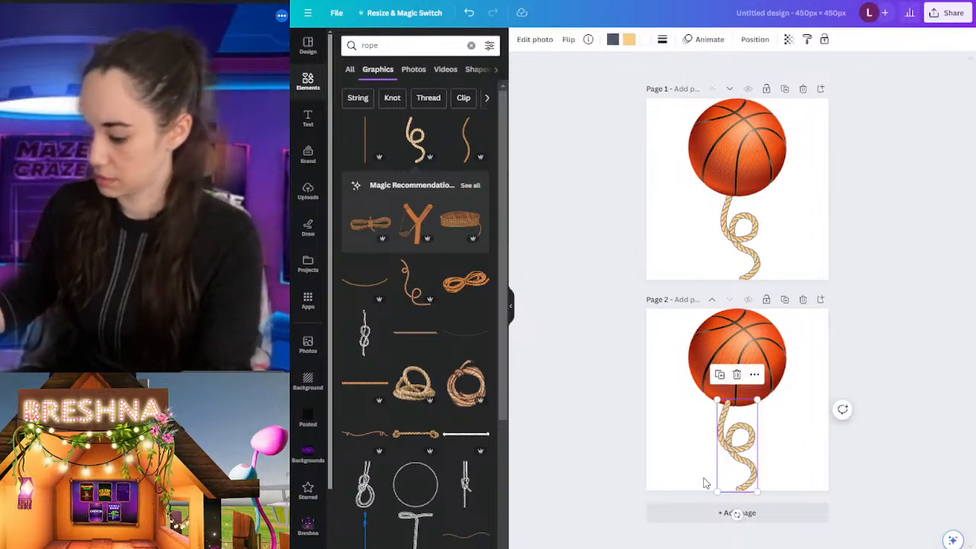
left_click(920, 190)
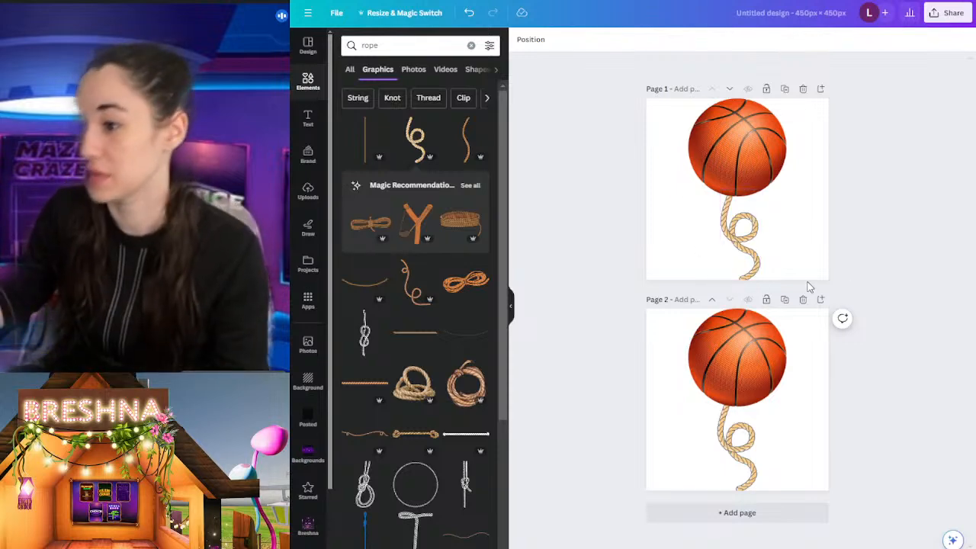
Step: Duplicate page 2 as a third page and remove the looped rope from the copy
left_click(785, 299)
left_click(738, 480)
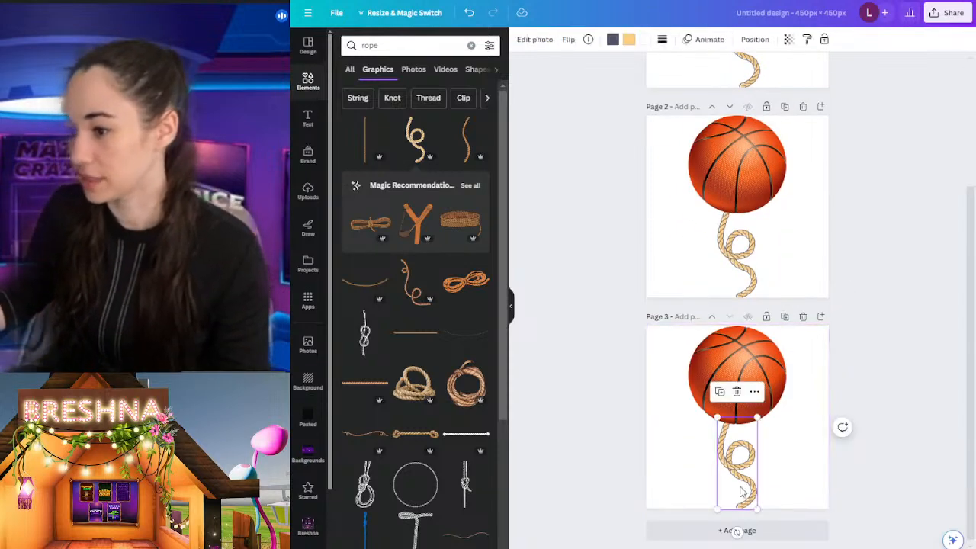
key("Delete")
left_click(364, 145)
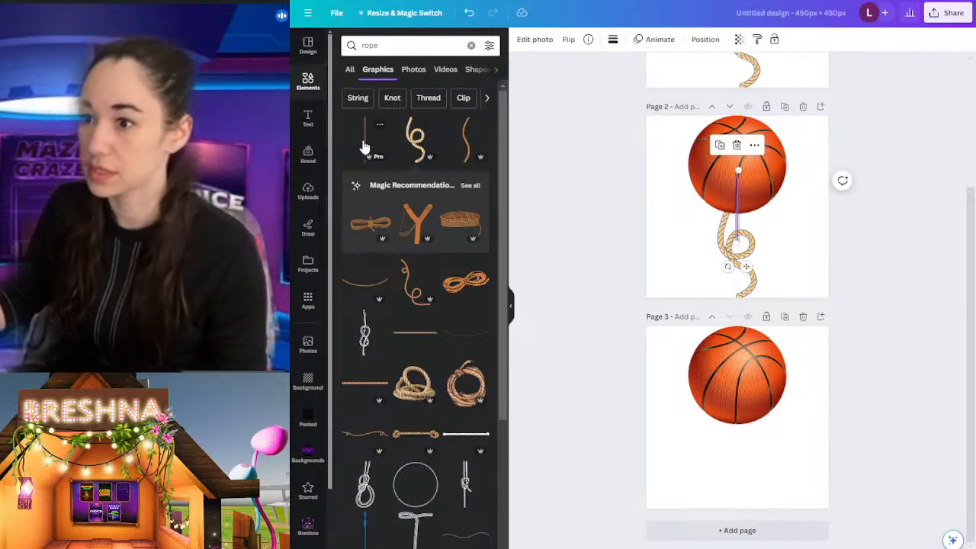
left_click_drag(747, 266, 690, 411)
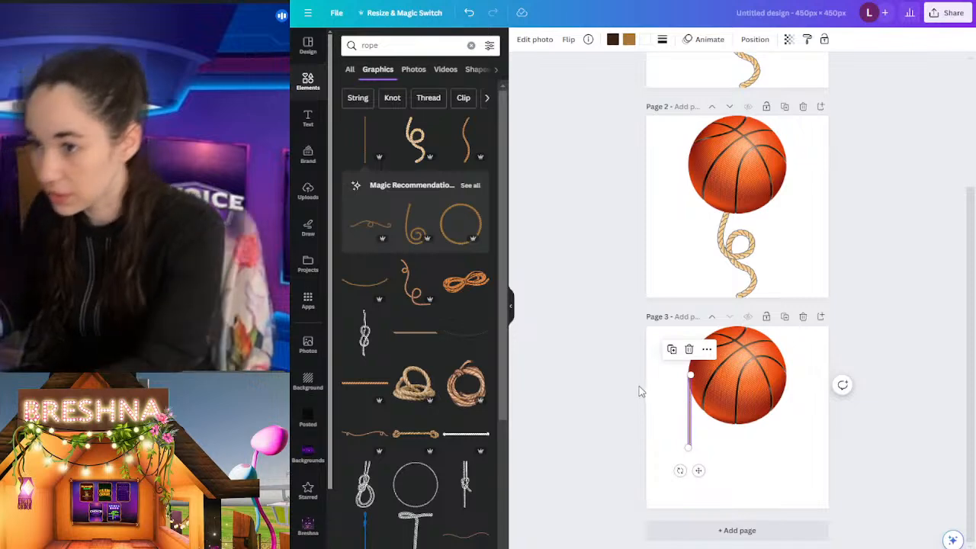
key("Delete")
Step: Add the brown twisted straight rope graphic and place it horizontally below the basketball on page 3
scroll(427, 293, "down", 2)
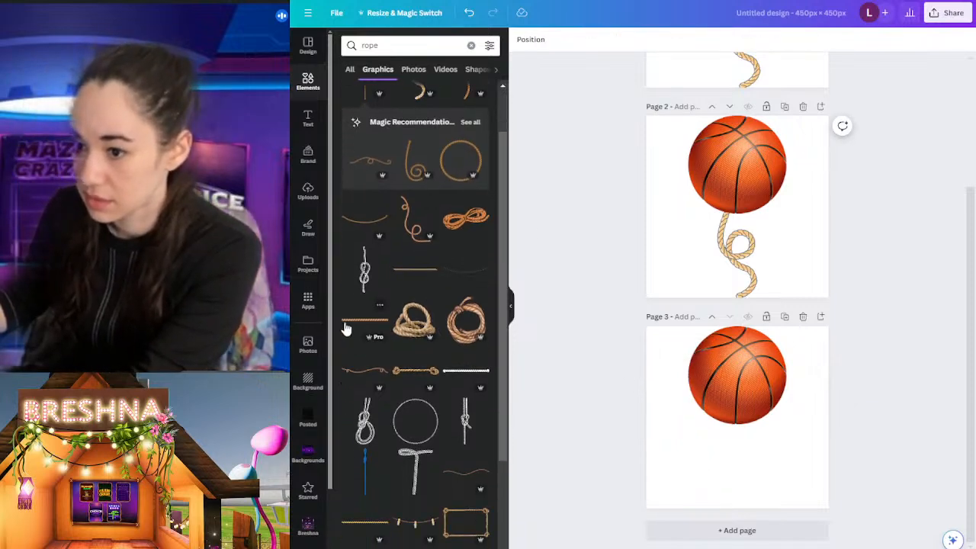
left_click(345, 327)
left_click_drag(747, 216, 712, 479)
left_click_drag(722, 161, 731, 155)
left_click(859, 387)
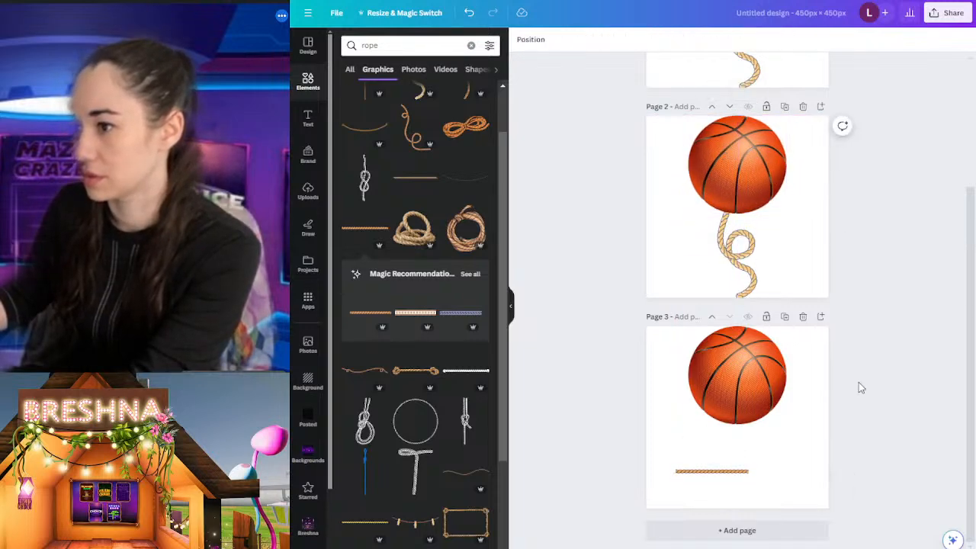
Step: Rotate the straight rope on page 3 to vertical and stretch it from beneath the basketball's centre to the page's lower edge
left_click(701, 473)
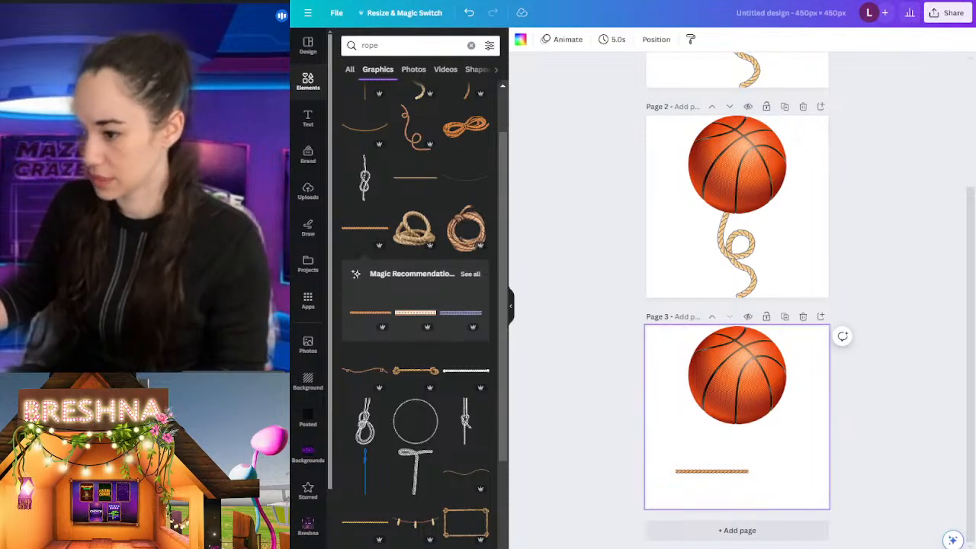
scroll(869, 404, "up", 4)
left_click(649, 420)
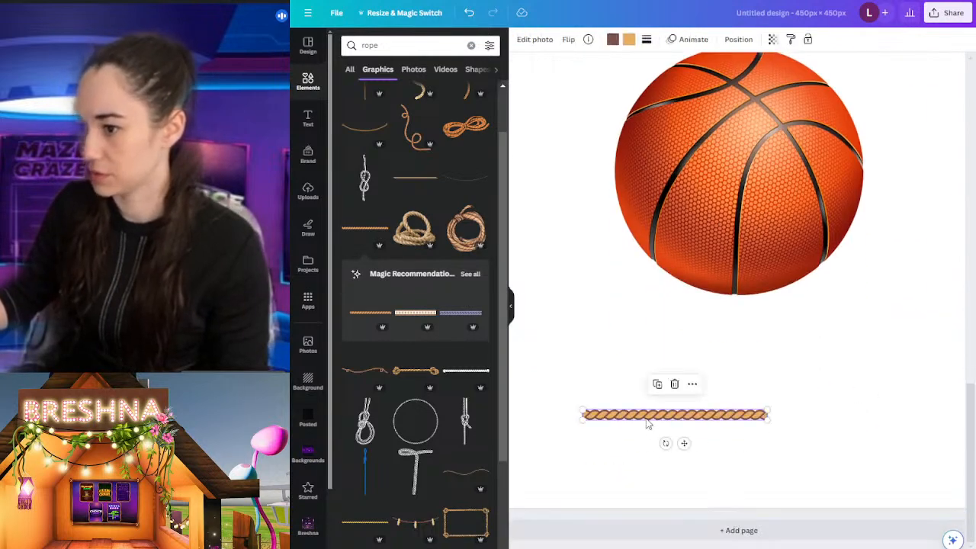
left_click_drag(674, 444, 751, 387)
left_click_drag(749, 460, 745, 520)
left_click_drag(750, 419, 742, 416)
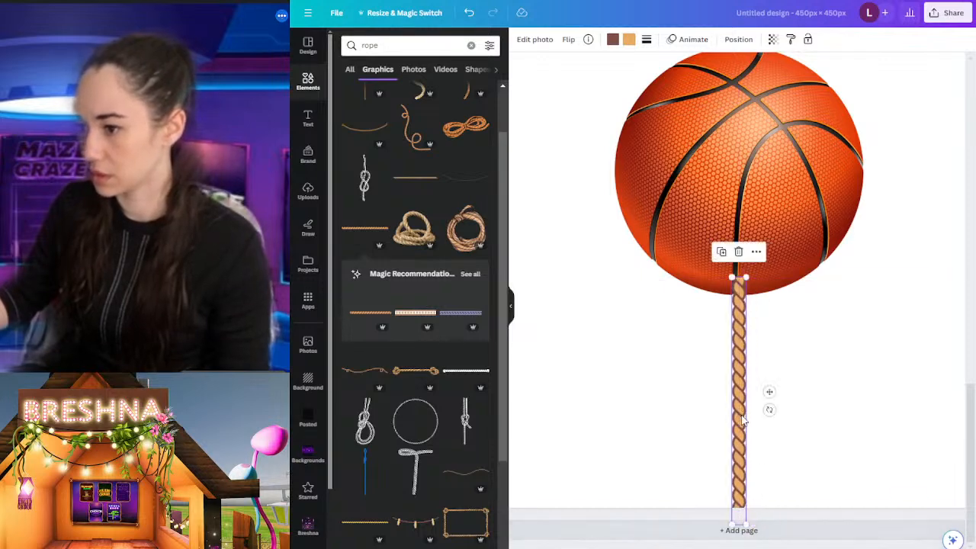
left_click(782, 360)
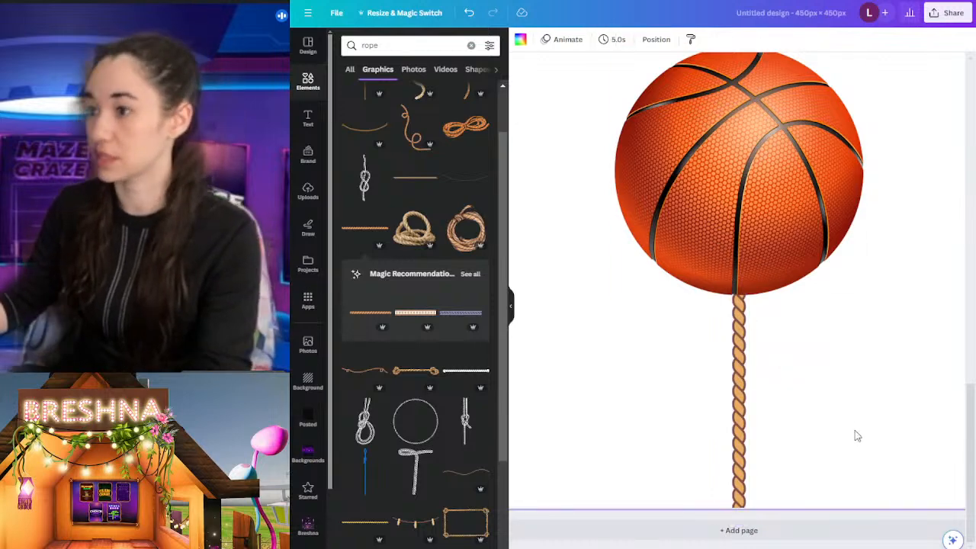
scroll(845, 458, "down", 3, "ctrl")
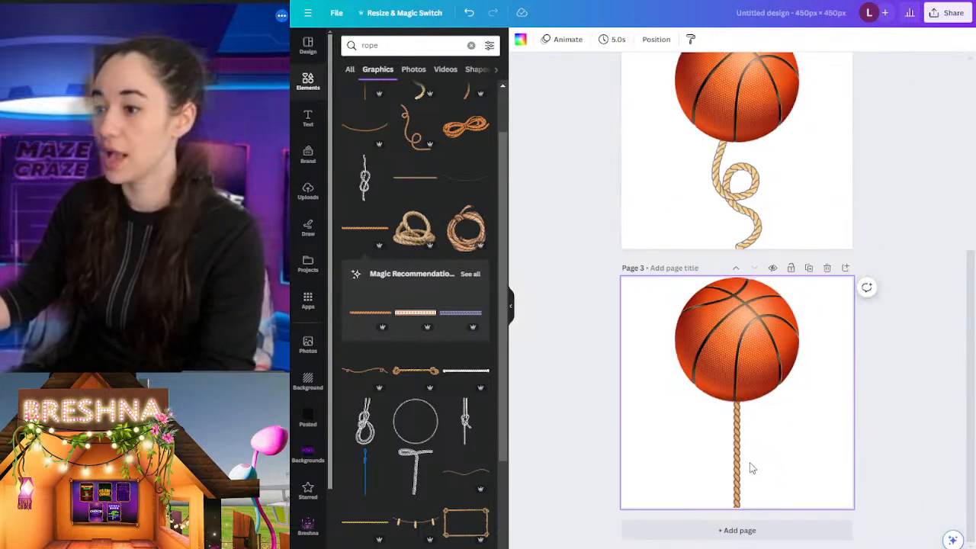
Step: Duplicate the straight-rope page as page 4 and look over all four pages
left_click(808, 269)
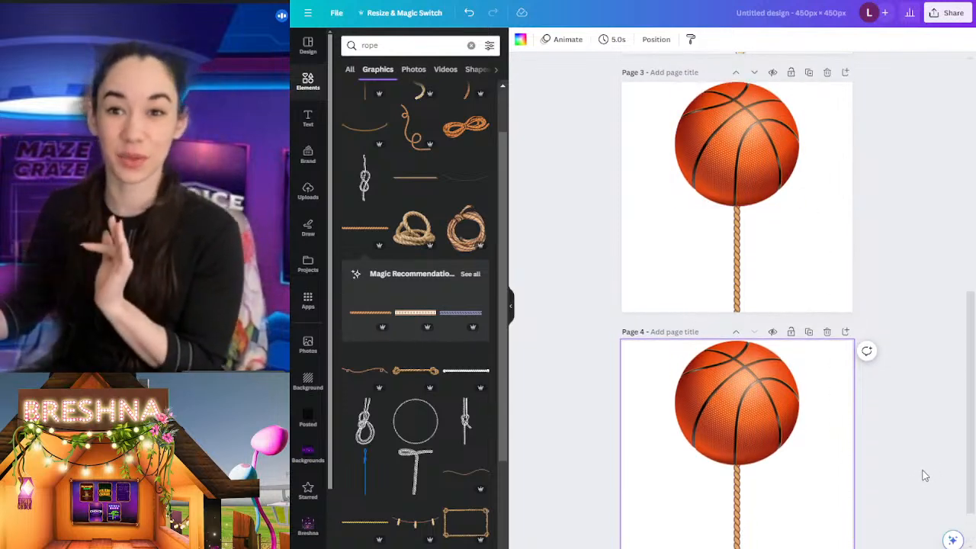
scroll(924, 475, "up", 6)
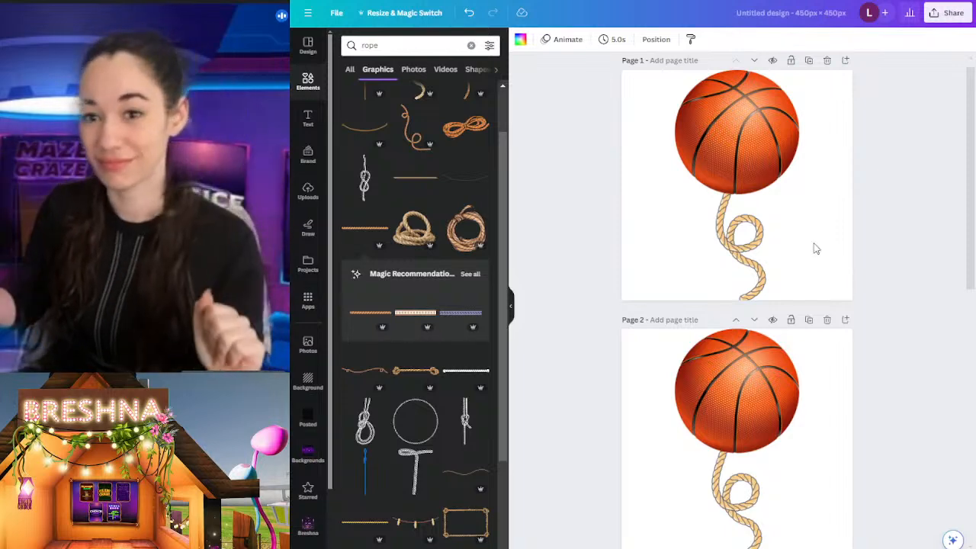
scroll(815, 249, "down", 5)
scroll(815, 249, "down", 2)
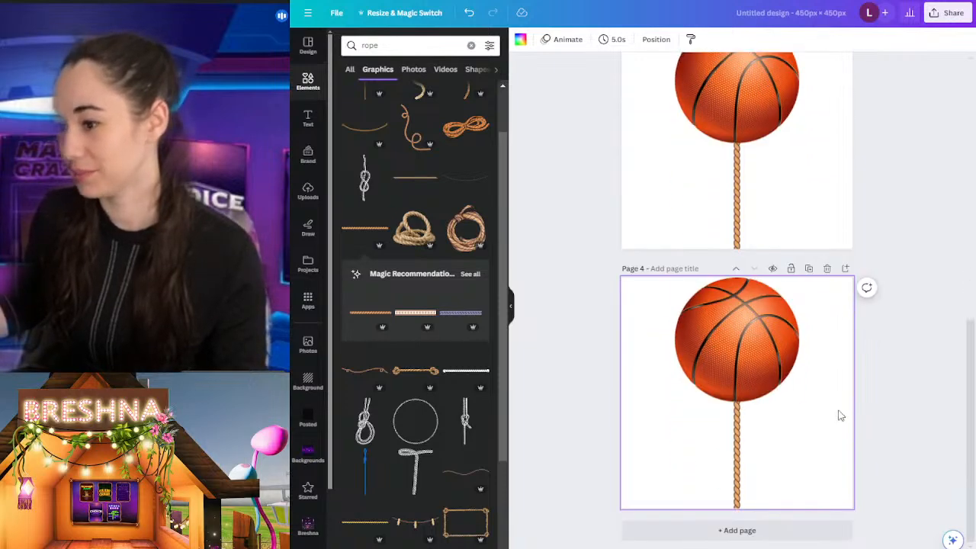
scroll(853, 265, "up", 7)
scroll(854, 266, "down", 5)
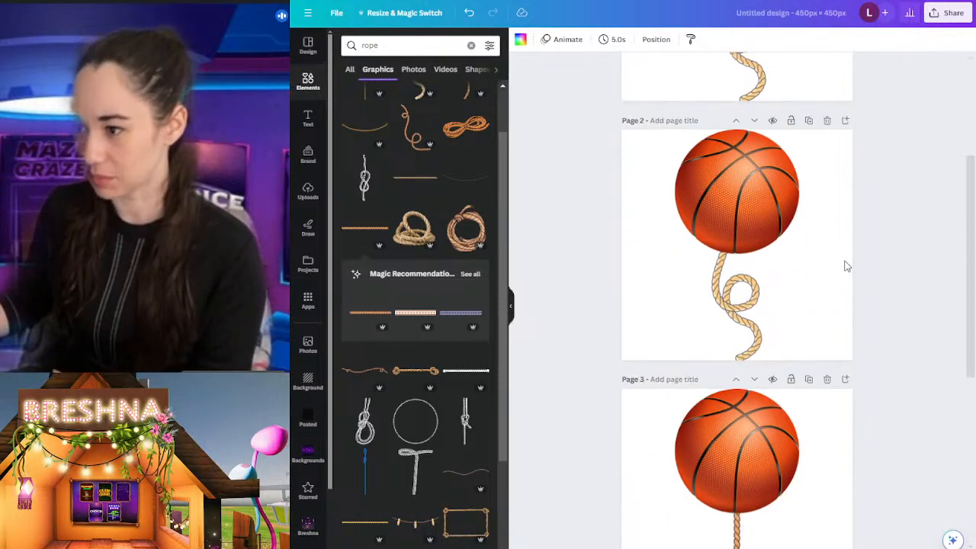
scroll(847, 265, "down", 3)
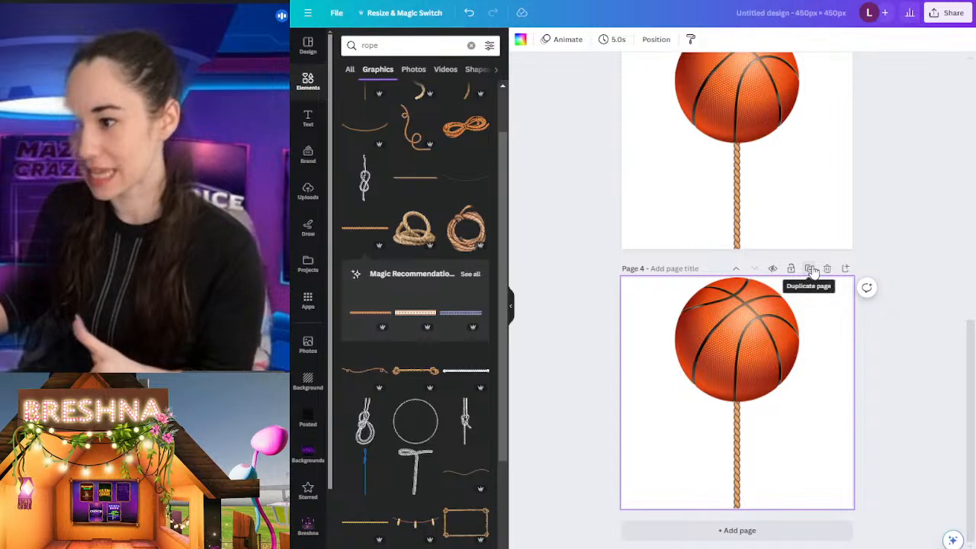
Step: Duplicate page 4 as a fifth page and delete the straight rope from the copy
left_click(810, 269)
left_click(737, 457)
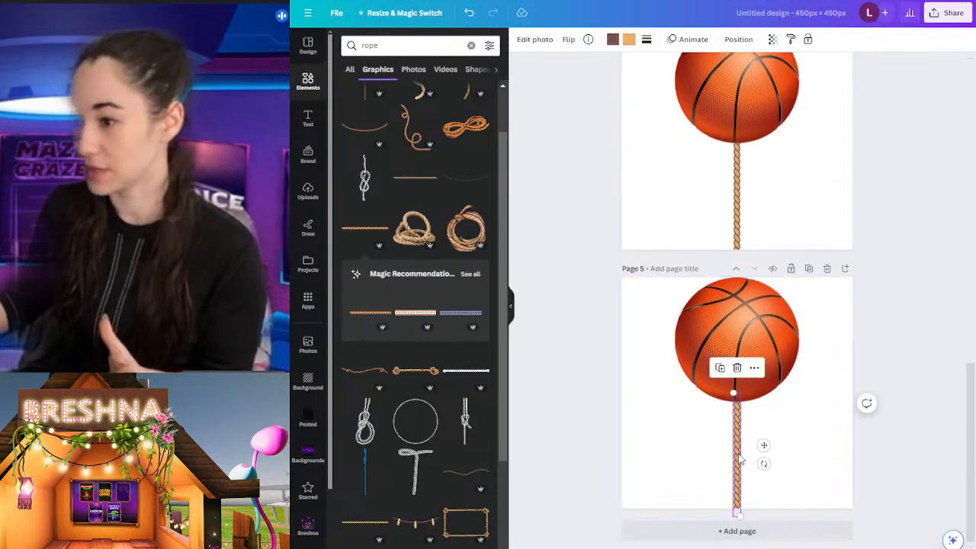
key("Delete")
left_click(780, 346)
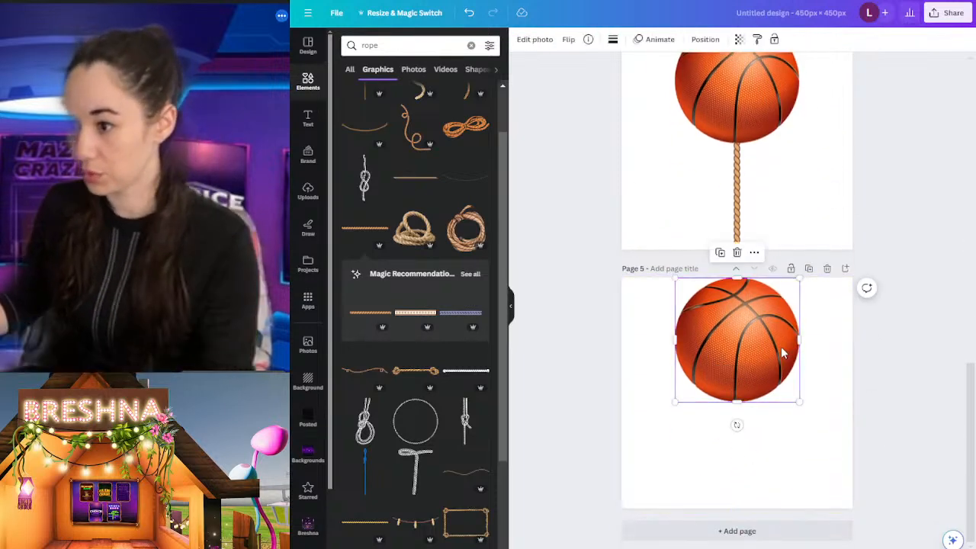
left_click_drag(780, 346, 771, 458)
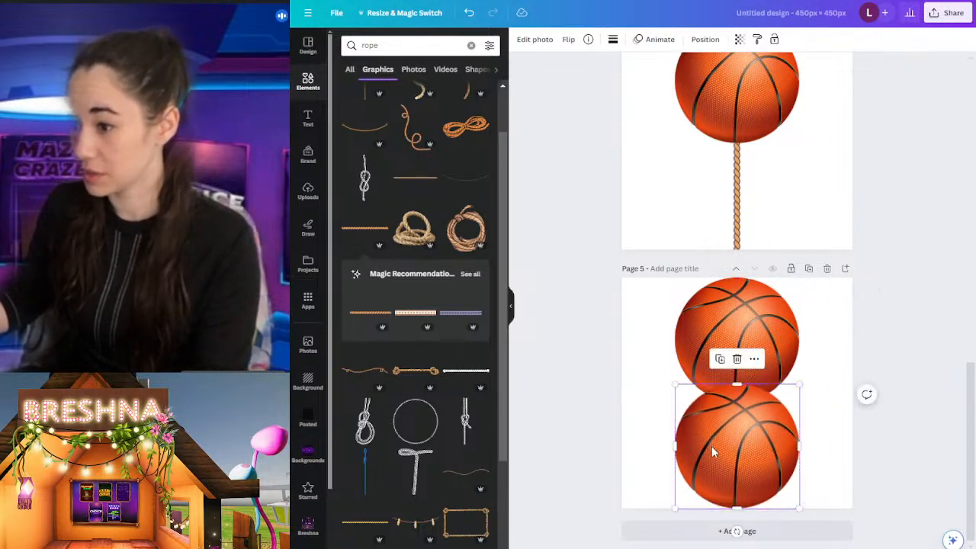
key("Delete")
Step: Shrink the basketball on page 5 to just under half the page height and stack a same-sized, centred duplicate below it
left_click(758, 376)
left_click_drag(800, 402, 772, 378)
left_click_drag(741, 350, 757, 490)
key("ctrl+d")
left_click_drag(787, 411, 768, 365)
left_click(783, 371)
left_click_drag(766, 460, 757, 458)
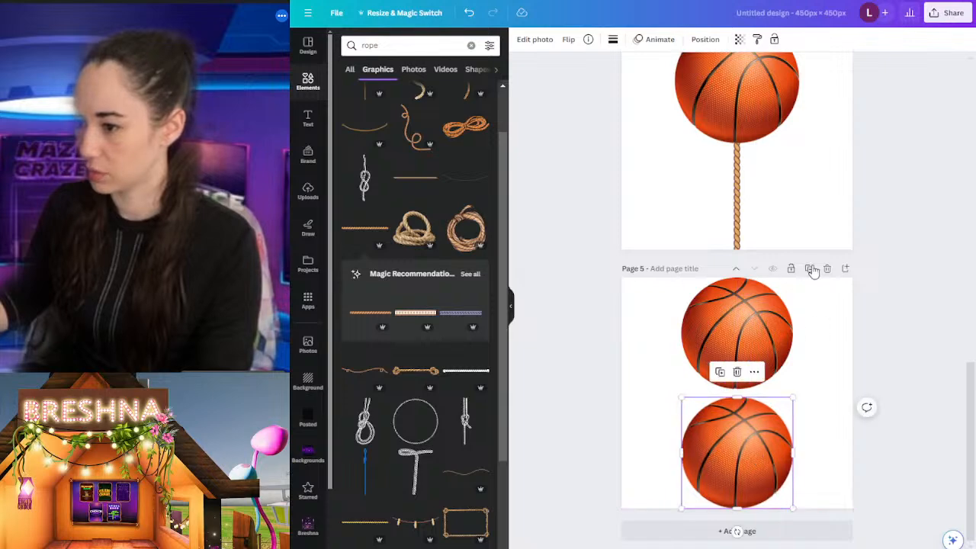
Step: Duplicate the two-basketball page as page 6 and look over the whole set of pages
left_click(809, 269)
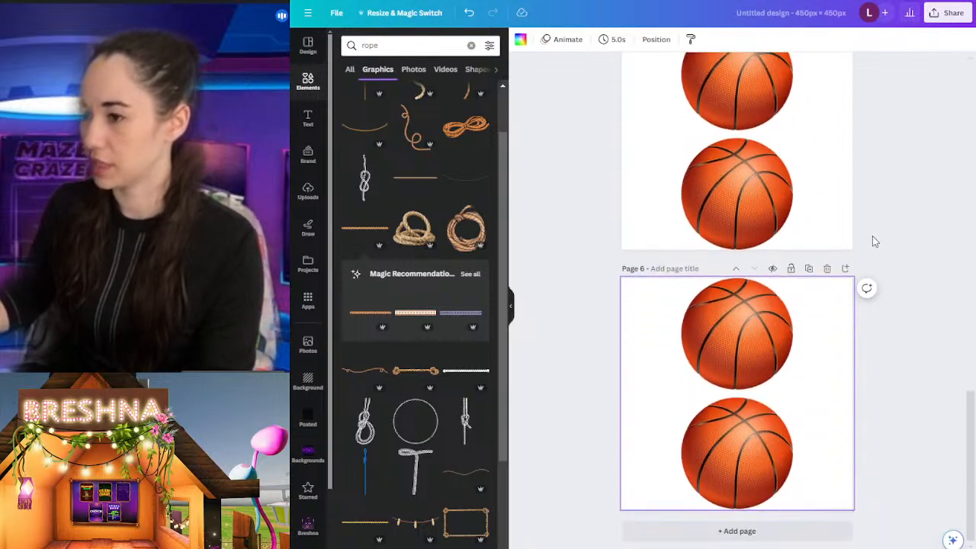
scroll(847, 292, "up", 1)
scroll(847, 292, "down", 2)
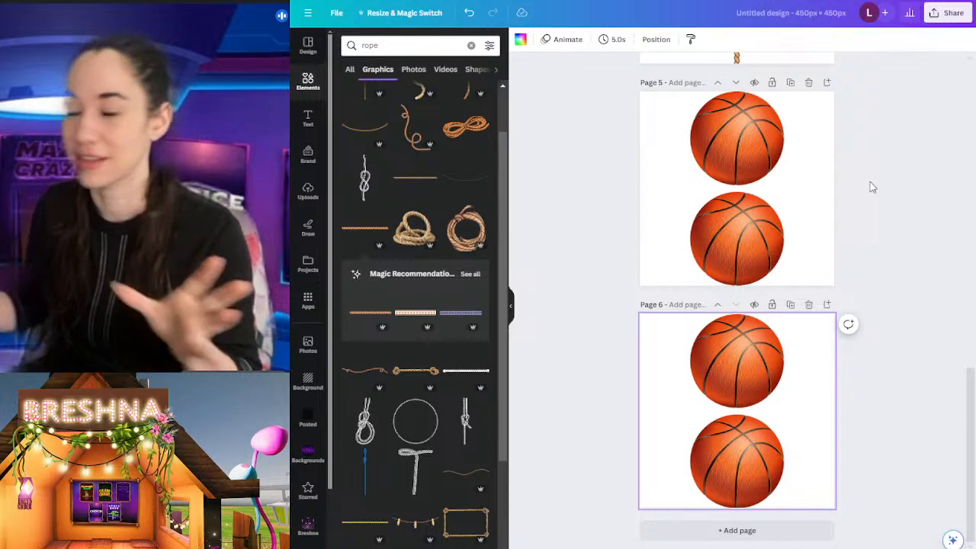
scroll(861, 204, "up", 10)
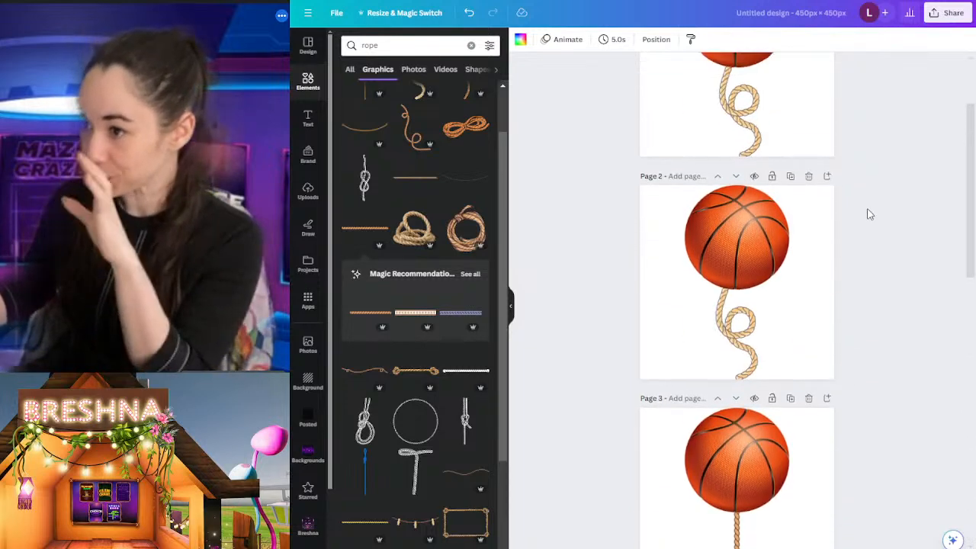
scroll(903, 300, "up", 1)
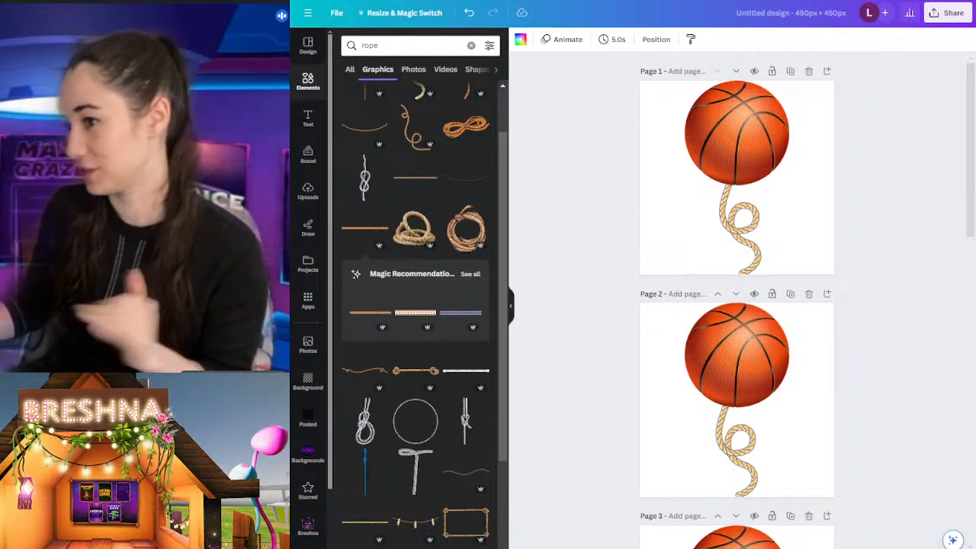
scroll(801, 171, "down", 2)
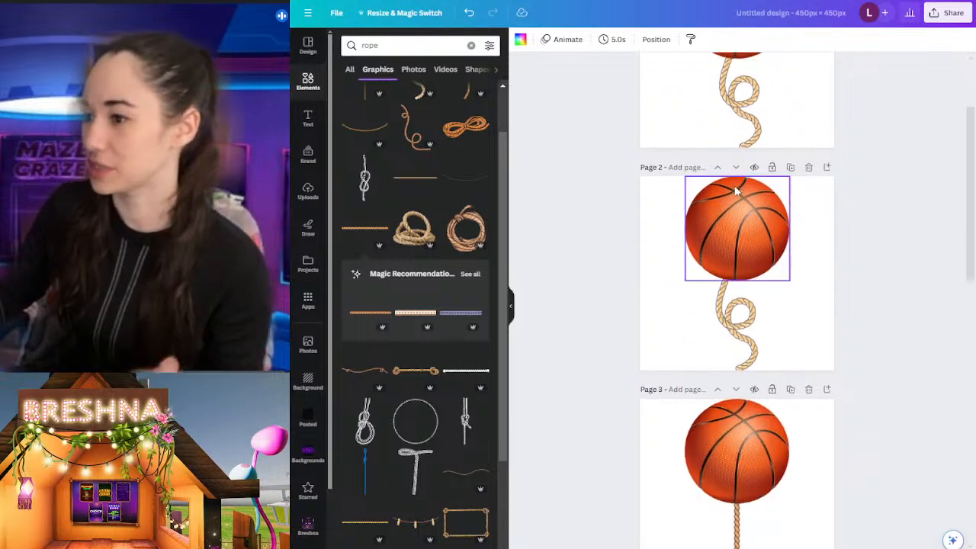
Step: Delete the duplicate pages, keeping one looped-rope page, one straight-rope page and one two-basketball page
left_click(808, 168)
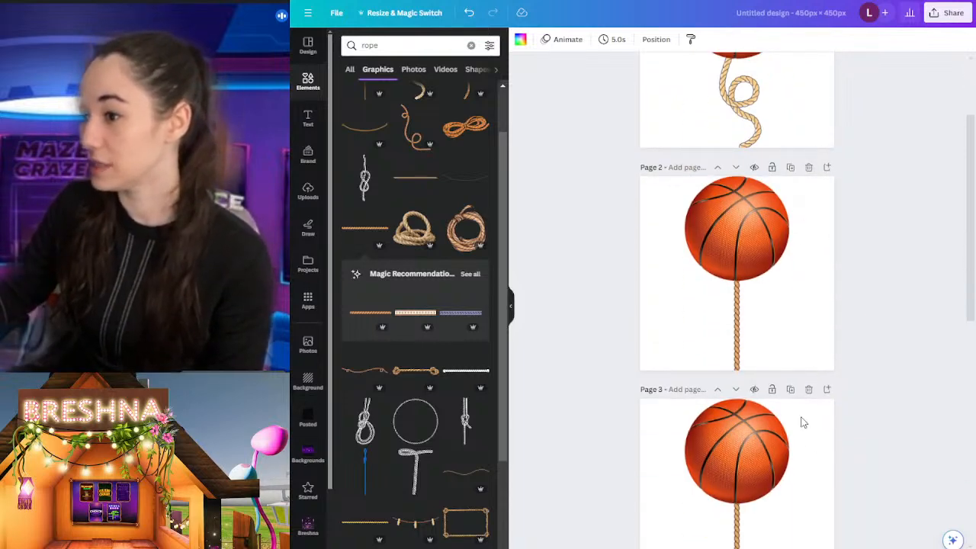
left_click(789, 389)
left_click(807, 168)
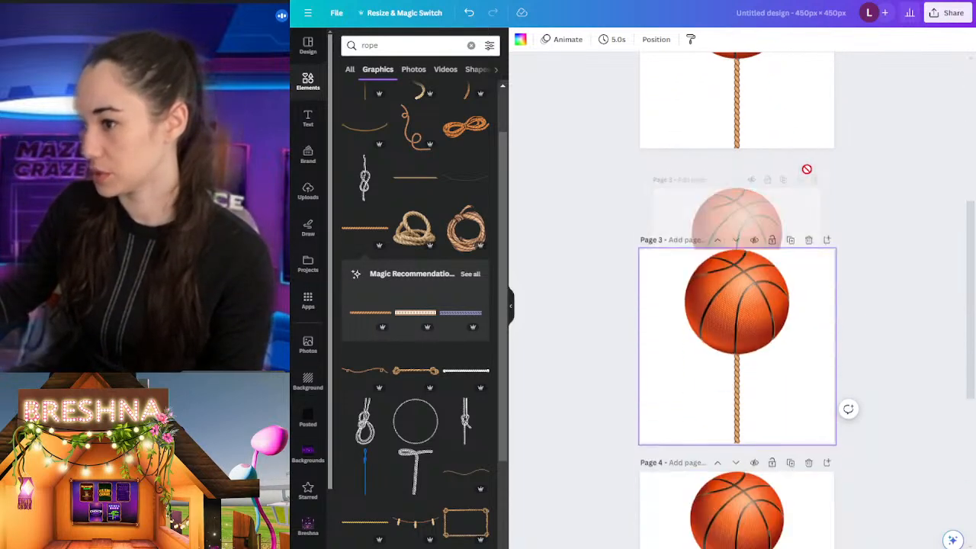
left_click(809, 168)
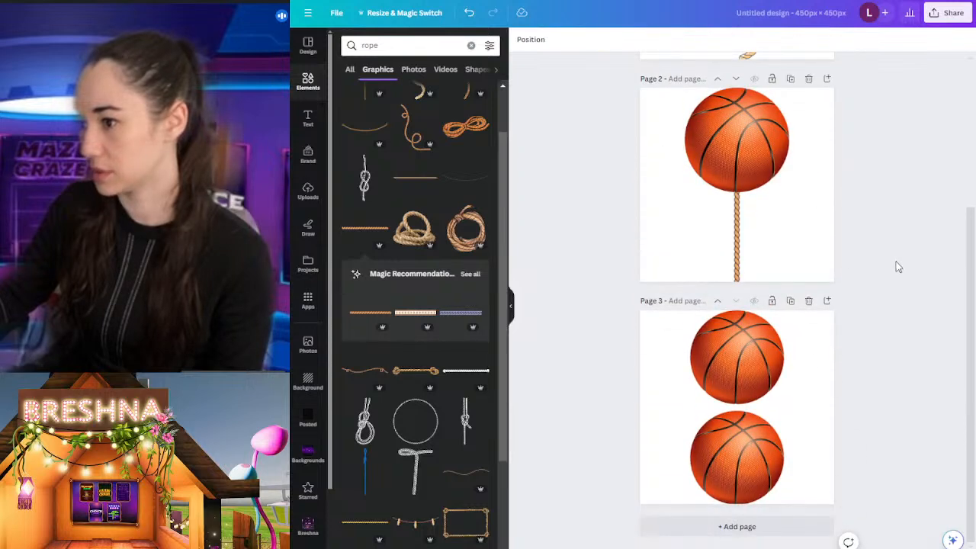
scroll(756, 396, "up", 3)
scroll(798, 390, "down", 3)
scroll(798, 390, "up", 3)
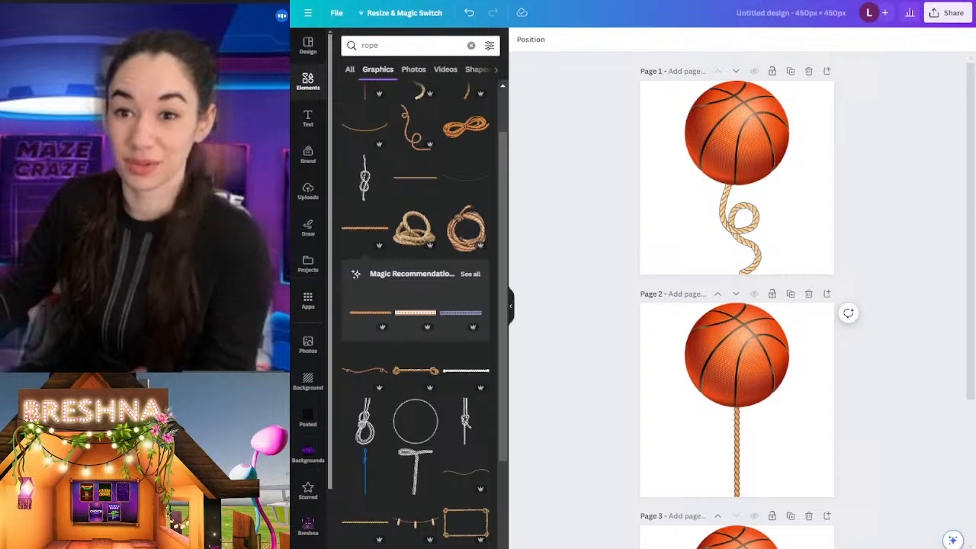
Step: Download all three pages as PNG files at 450 × 450 px with a transparent background, and dismiss the completion pop-up
left_click(946, 13)
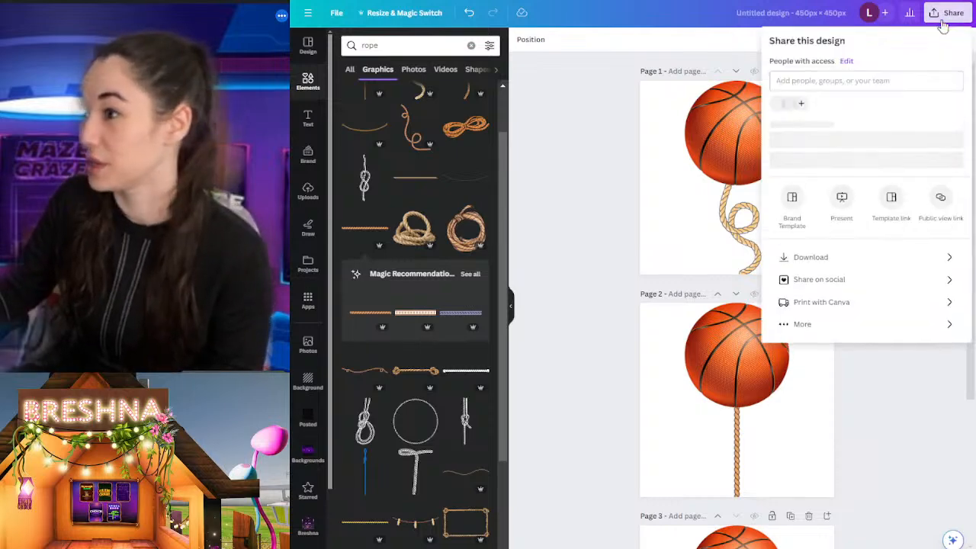
left_click(829, 269)
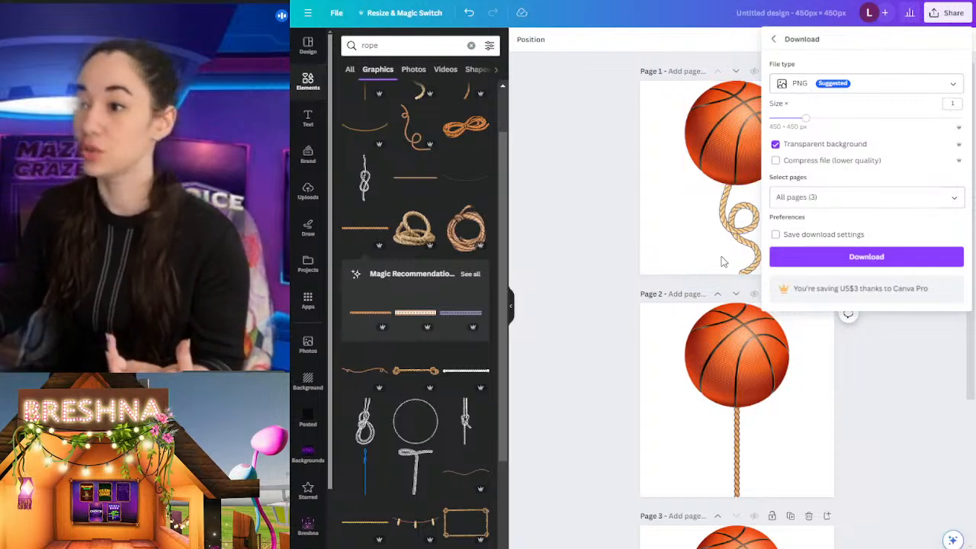
left_click(858, 259)
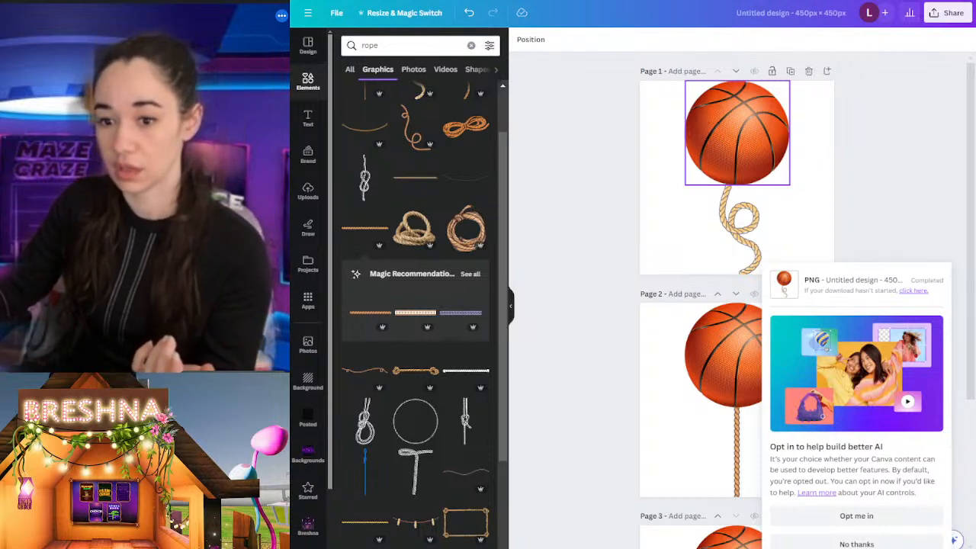
left_click(663, 112)
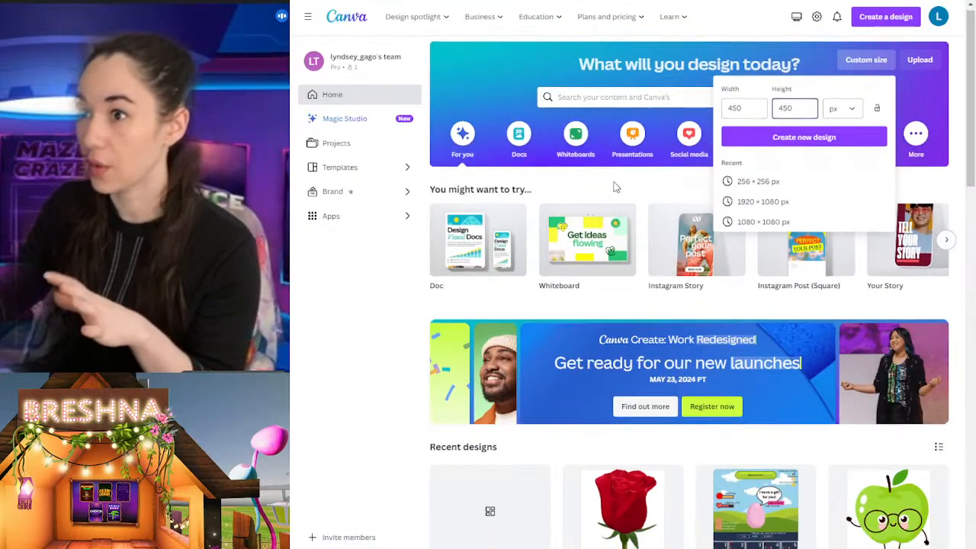
scroll(636, 201, "down", 5)
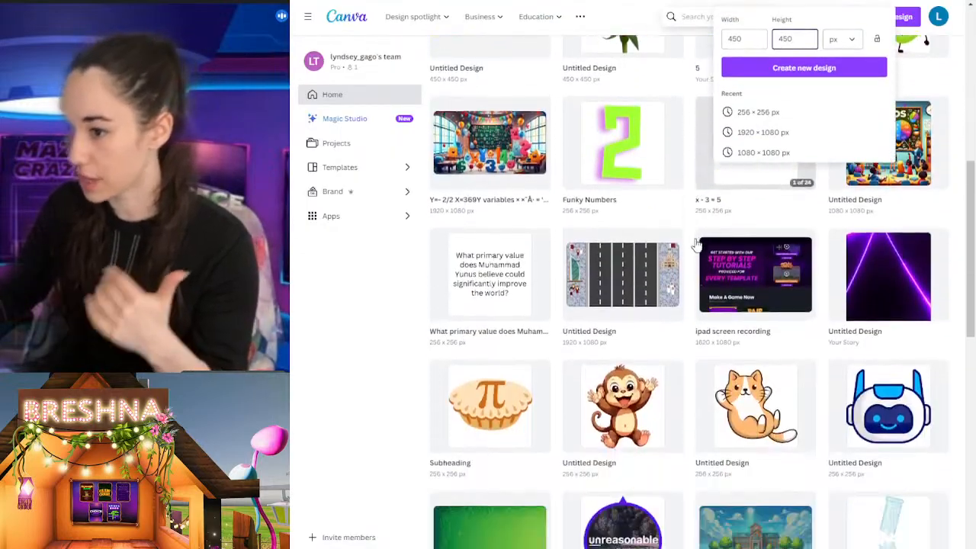
scroll(695, 244, "down", 5)
scroll(697, 244, "up", 6)
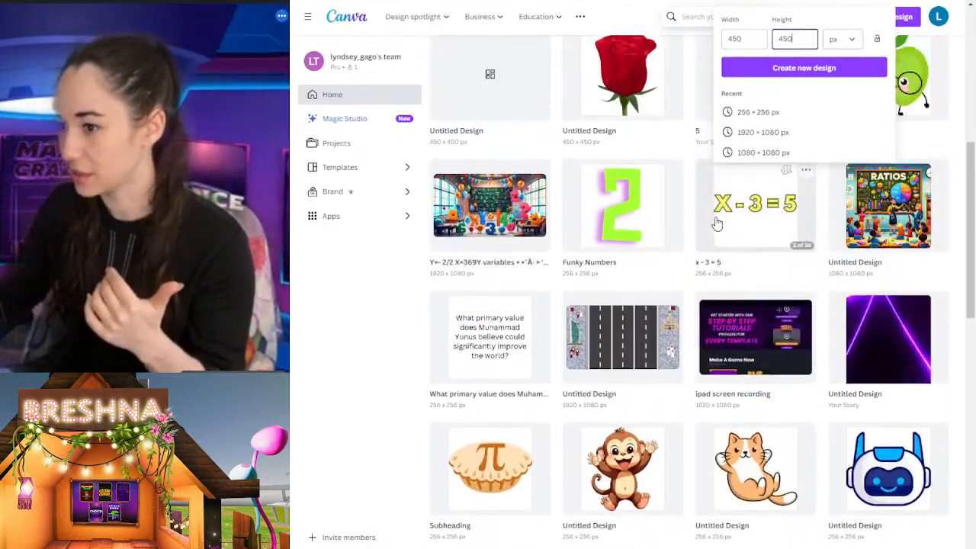
scroll(716, 227, "up", 4)
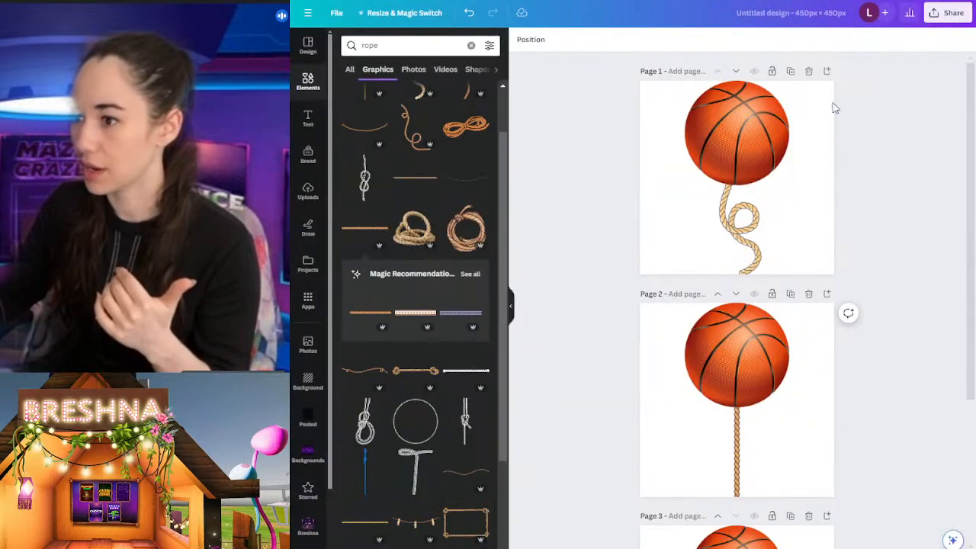
Step: Add a blank page after the looped-rope page and search the graphics for "athlete"
left_click(826, 71)
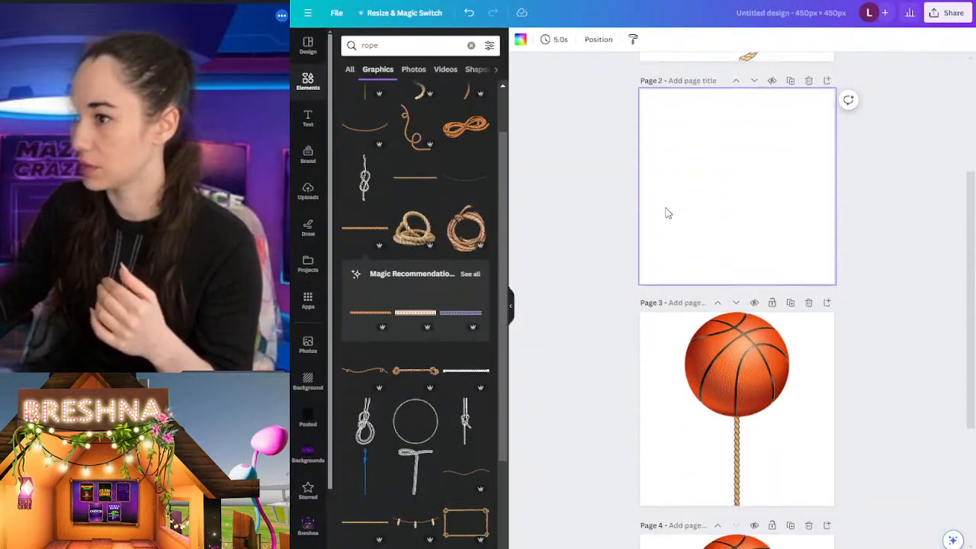
left_click(353, 47)
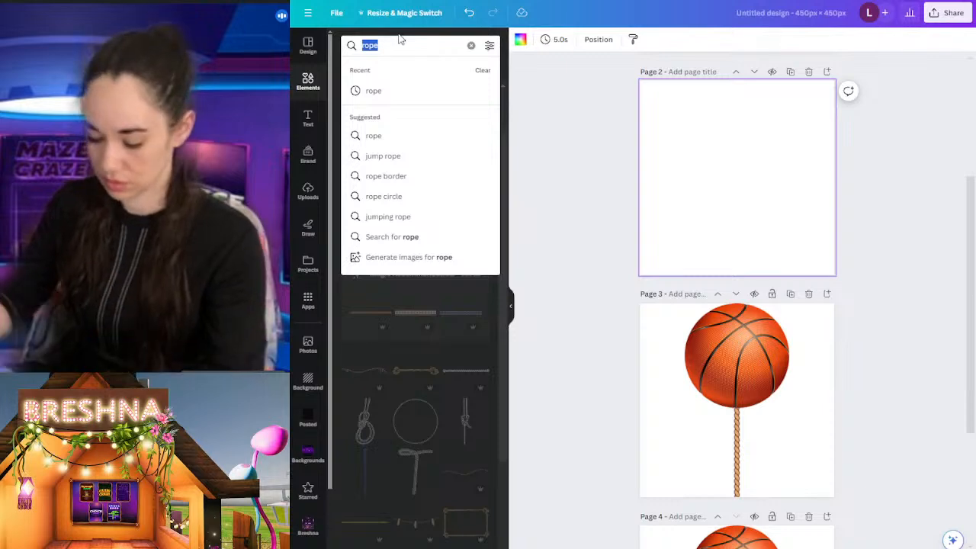
type("athlete")
key("Return")
scroll(416, 266, "down", 6)
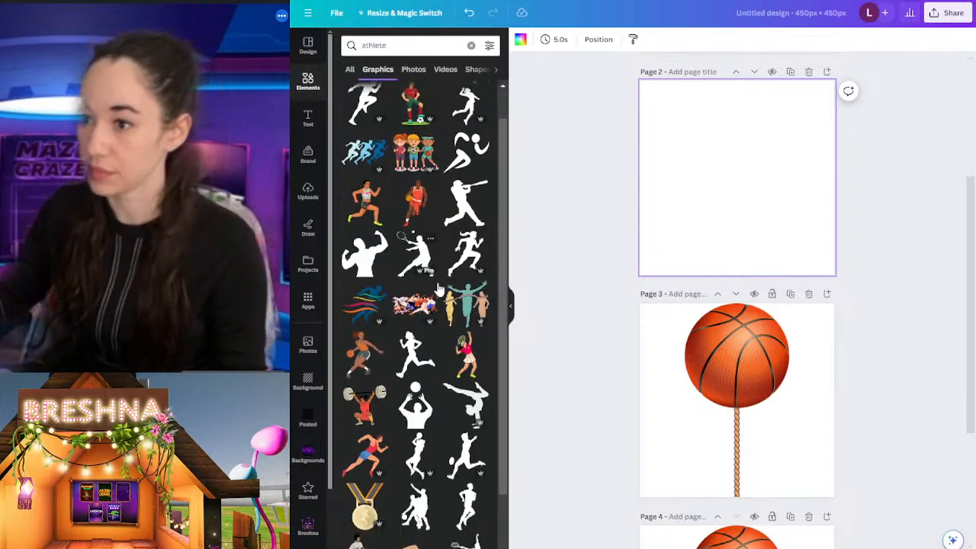
scroll(415, 267, "up", 6)
Step: Search the graphics for "athlete head" and look through the results for a suitable head illustration
left_click(415, 45)
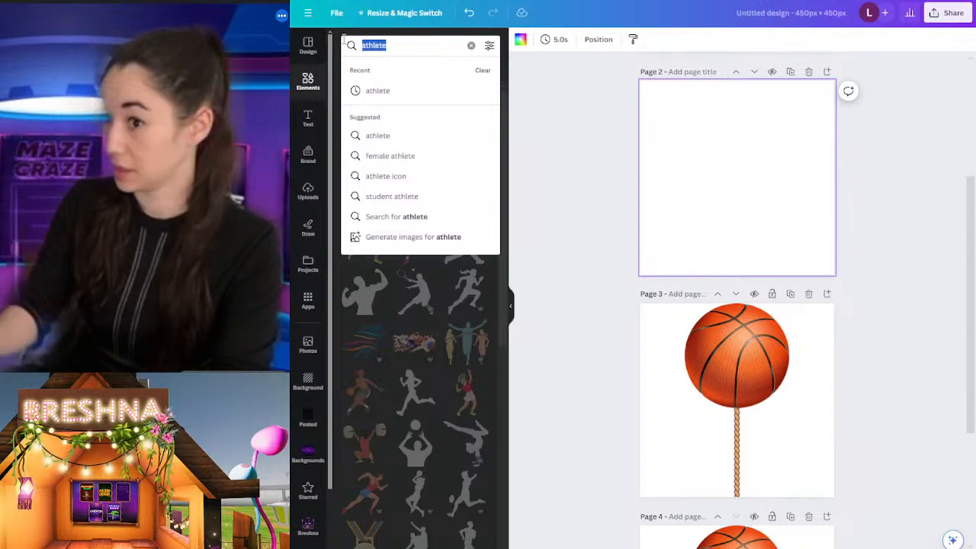
type("0")
key("BackSpace")
type("a")
key("BackSpace")
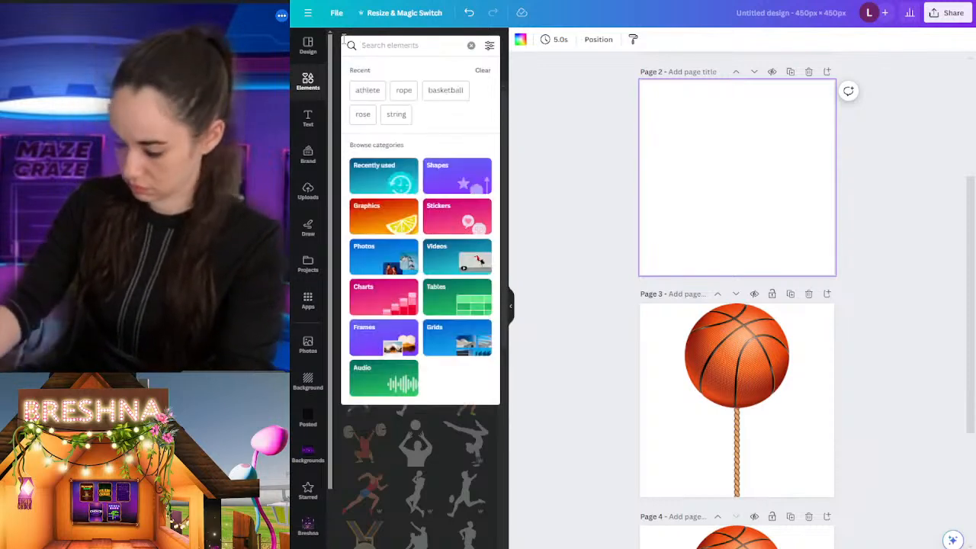
type("athlete head")
key("Return")
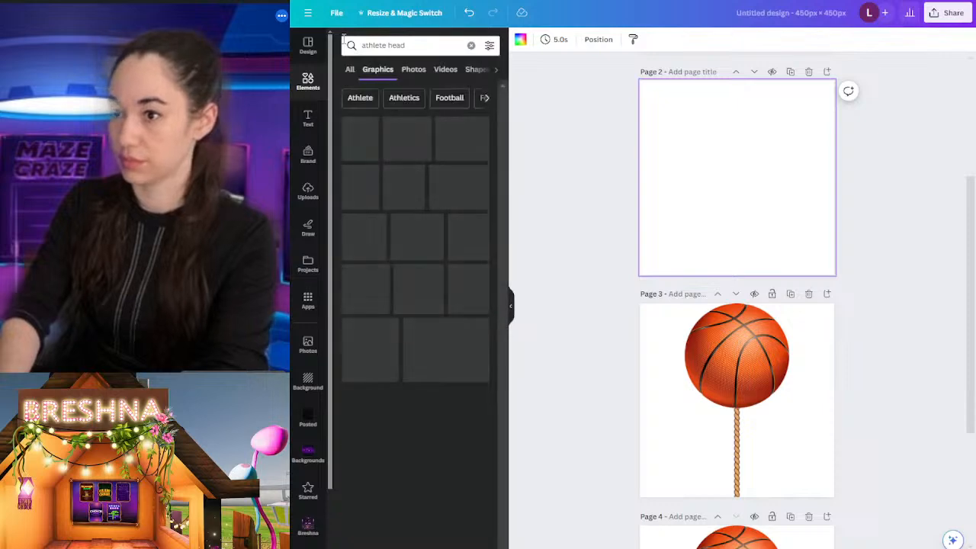
scroll(421, 458, "down", 3)
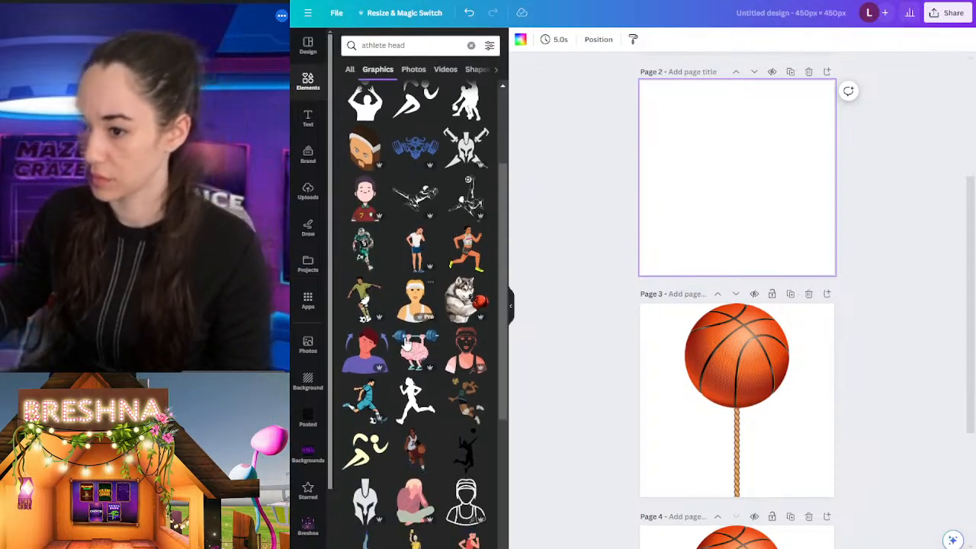
scroll(427, 496, "down", 10)
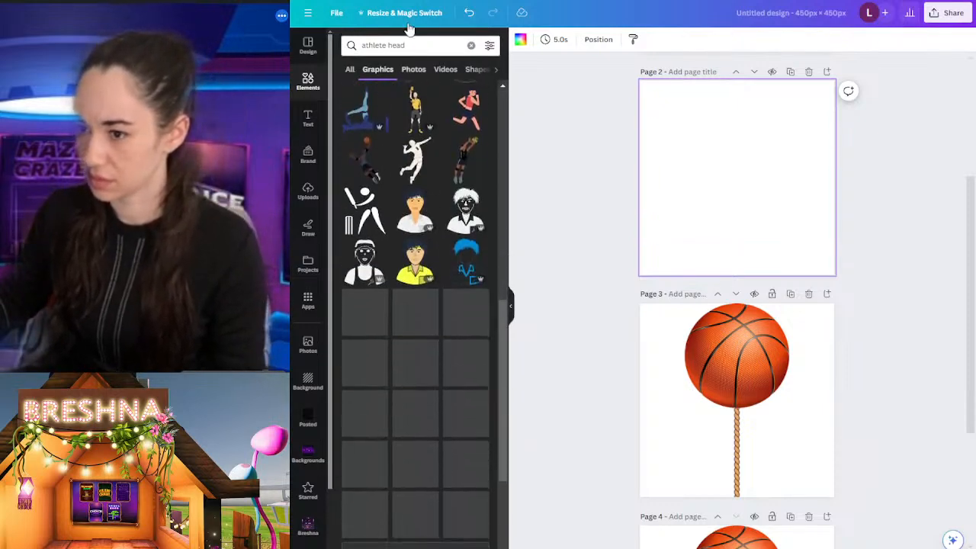
Step: Search the graphics for "basketball player" and insert the bearded player portrait in the yellow jersey on blank page 2
double_click(420, 42)
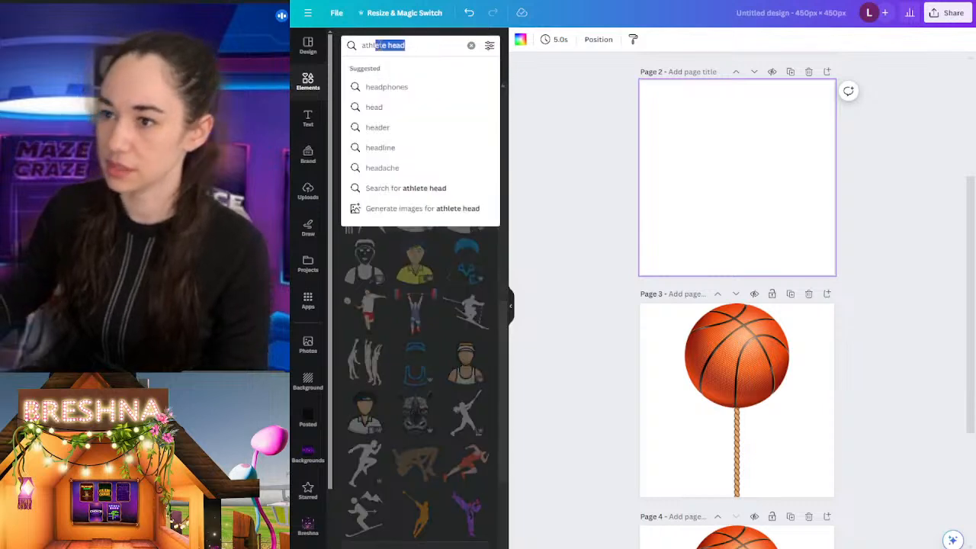
key("BackSpace")
key("BackSpace")
key("BackSpace")
key("BackSpace")
key("BackSpace")
type("bask")
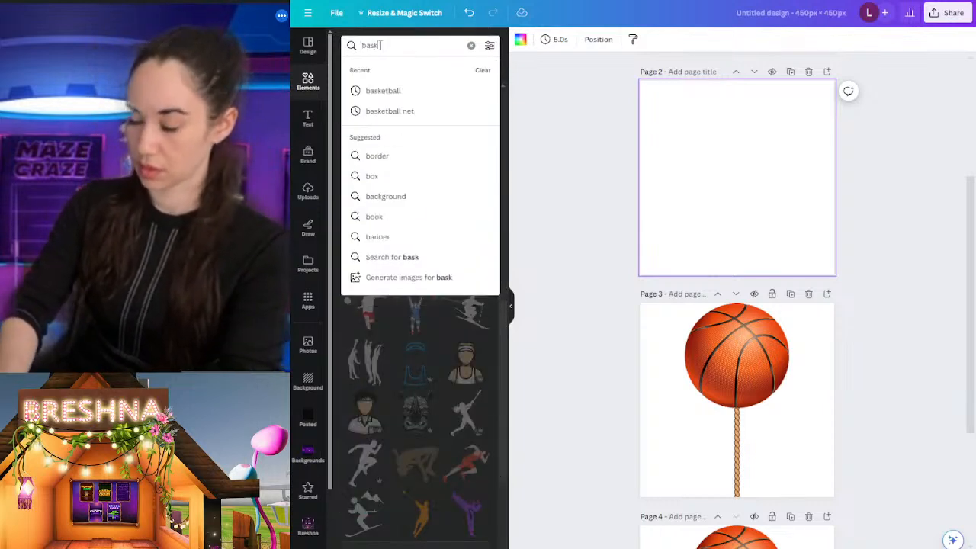
type("etball playe")
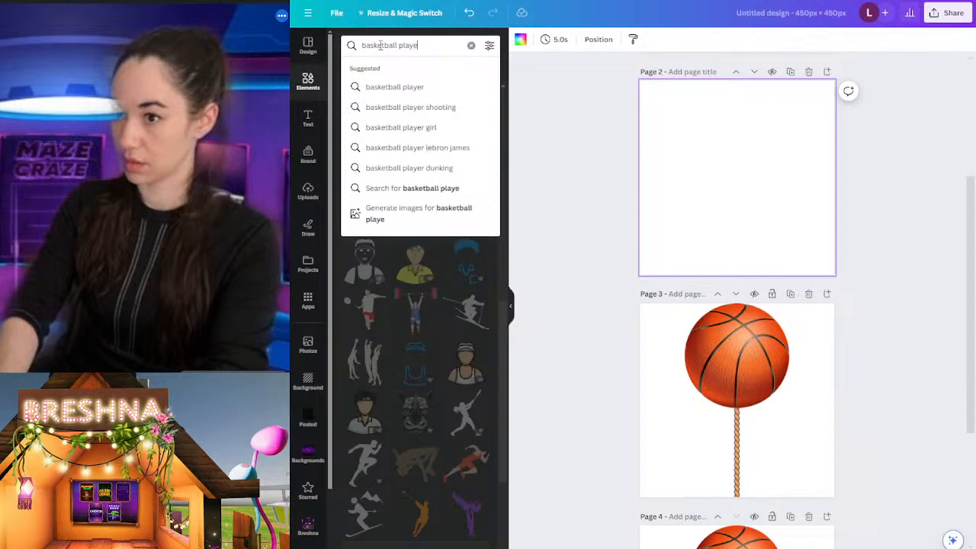
type("r")
key("Return")
scroll(396, 241, "down", 2)
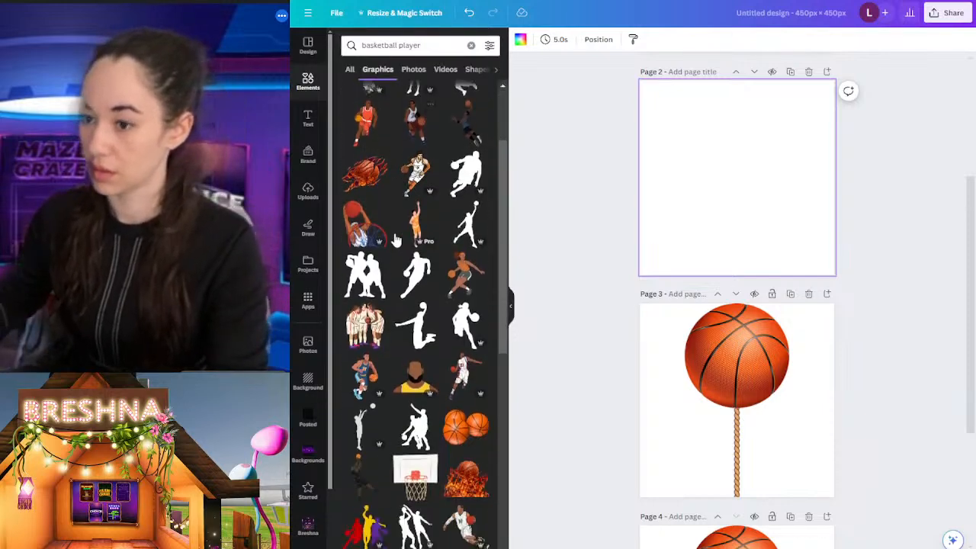
scroll(396, 241, "down", 3)
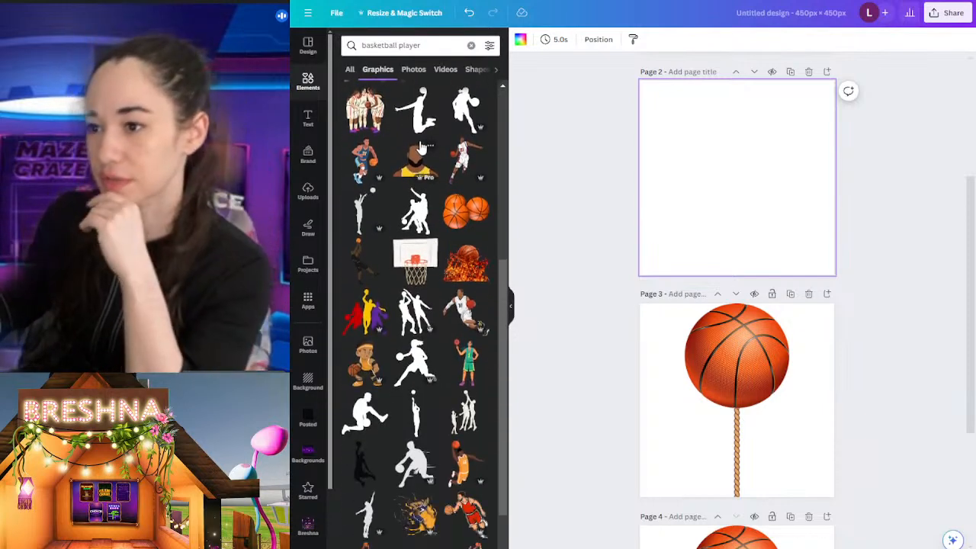
left_click(411, 164)
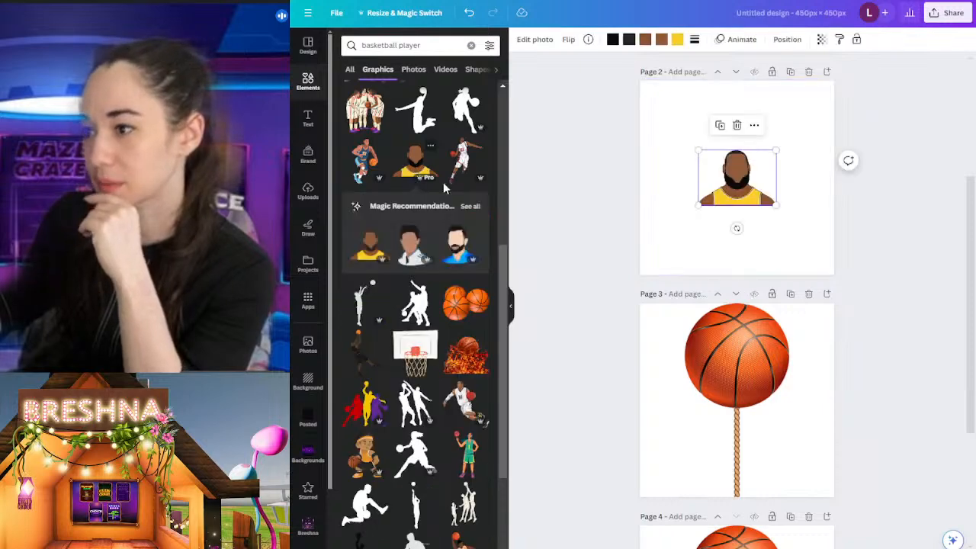
Step: Look through more basketball player graphics, then search for "basketball player head" and examine those results for alternative portraits
scroll(428, 177, "down", 3)
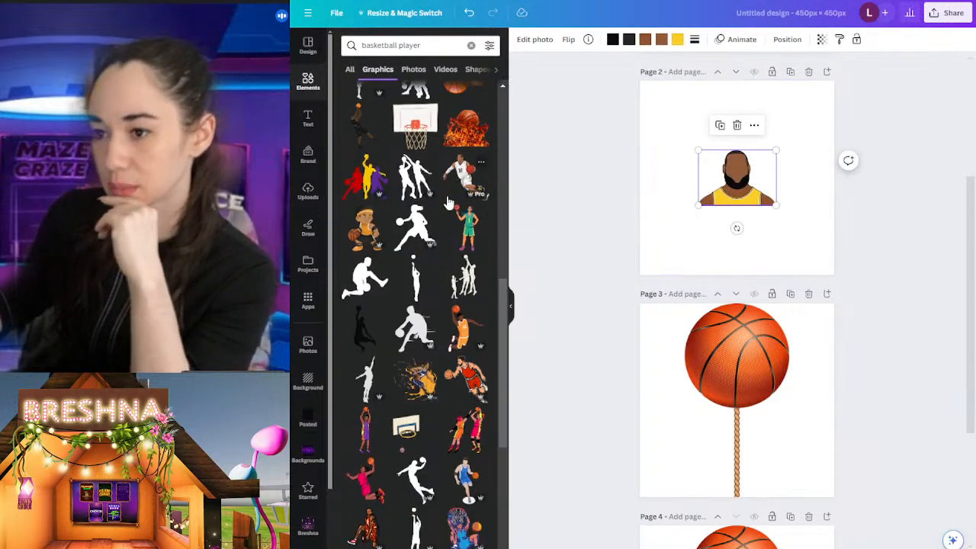
scroll(442, 206, "down", 5)
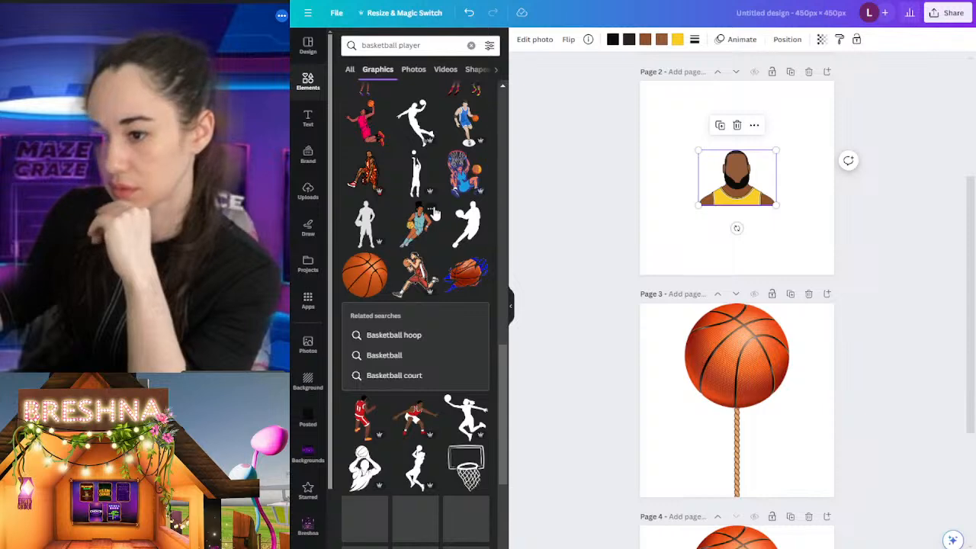
scroll(432, 213, "down", 10)
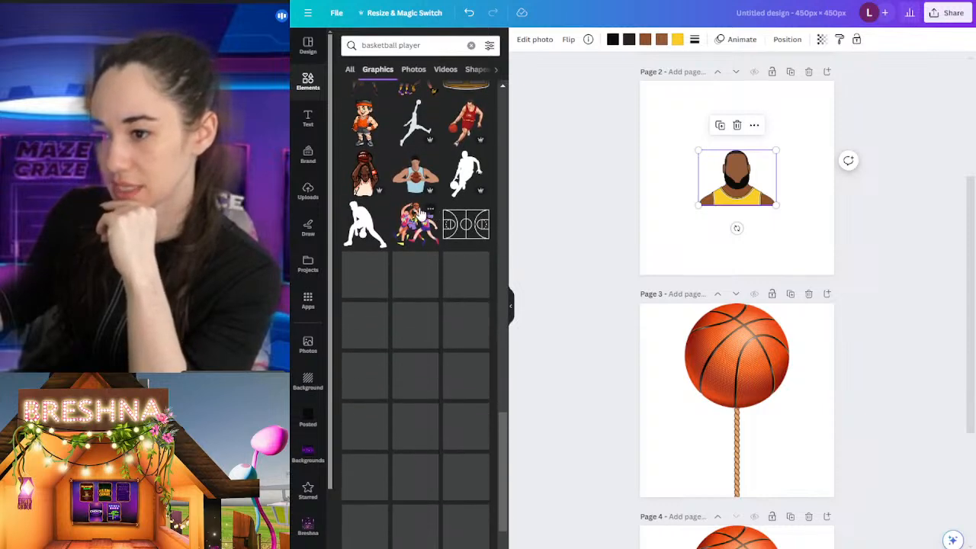
scroll(423, 216, "down", 10)
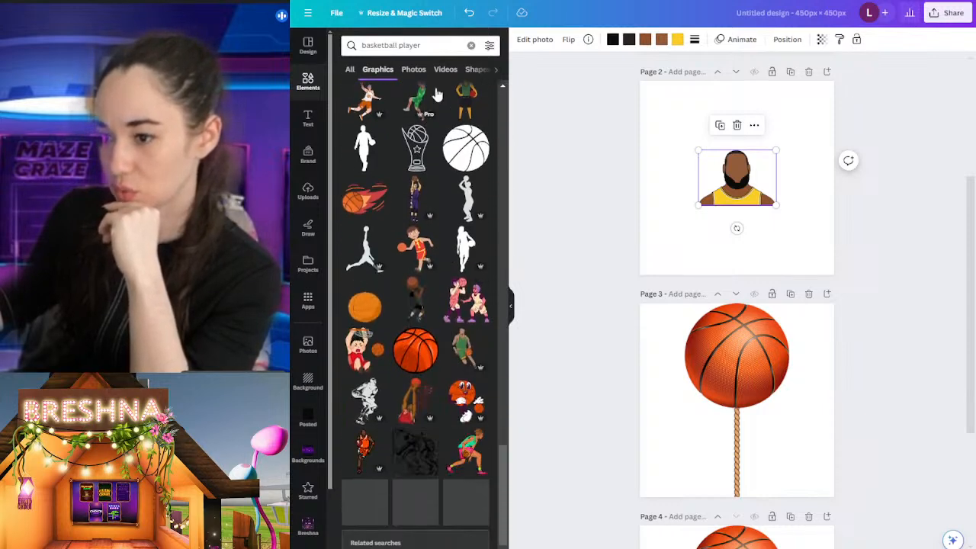
left_click(431, 45)
type("hea")
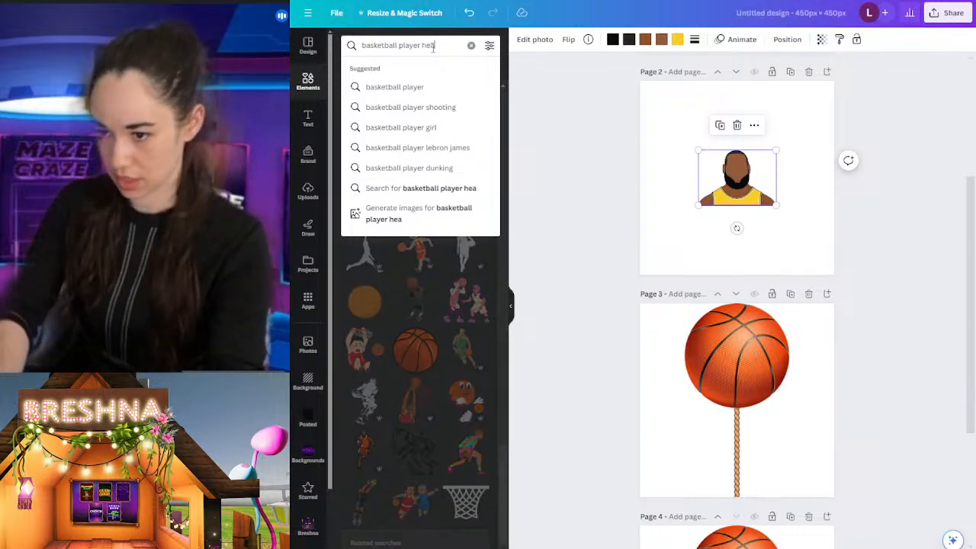
type("d")
key("Return")
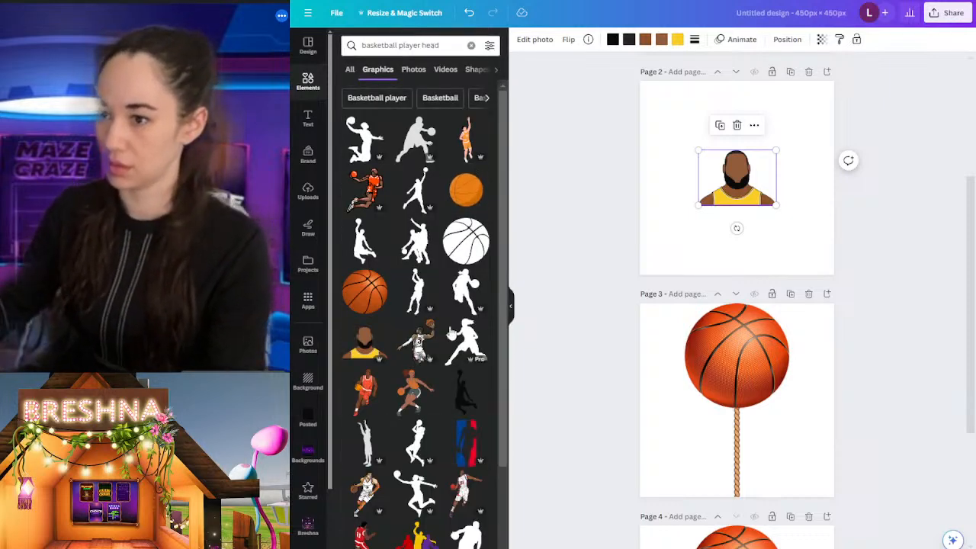
scroll(451, 333, "down", 10)
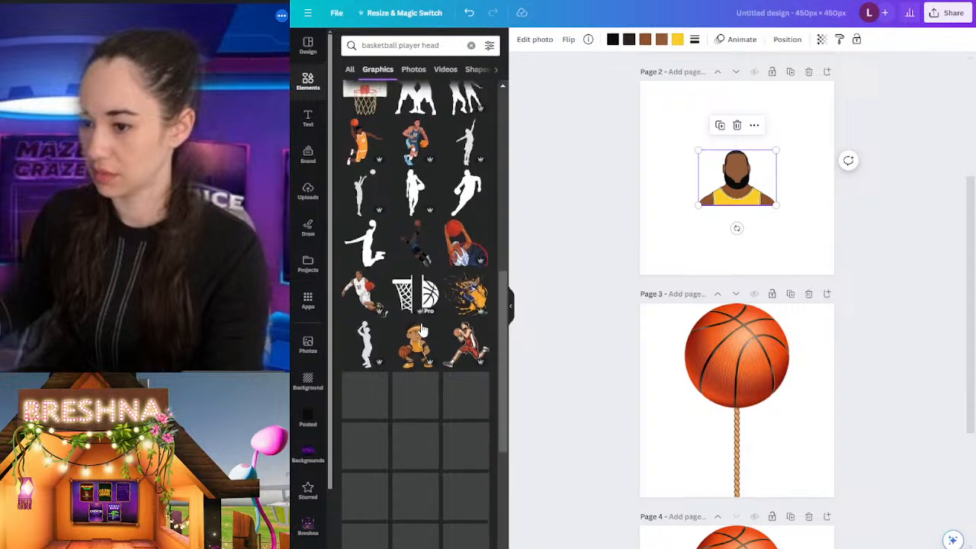
scroll(421, 323, "down", 3)
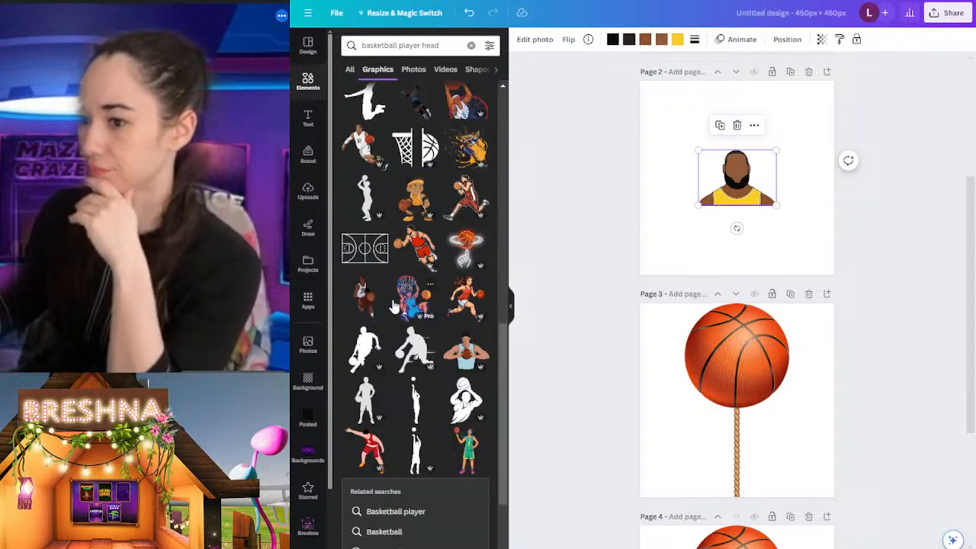
scroll(394, 305, "down", 5)
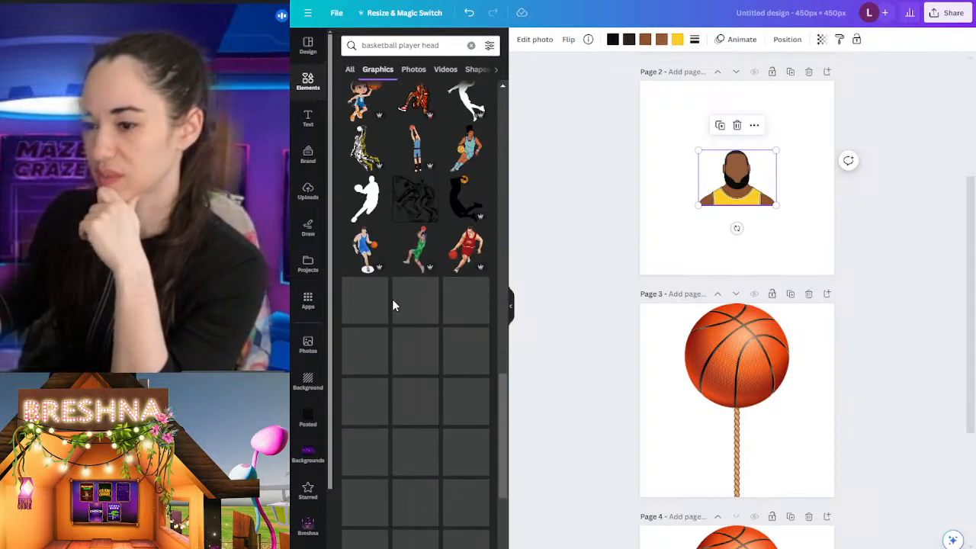
scroll(392, 305, "down", 2)
scroll(392, 305, "down", 3)
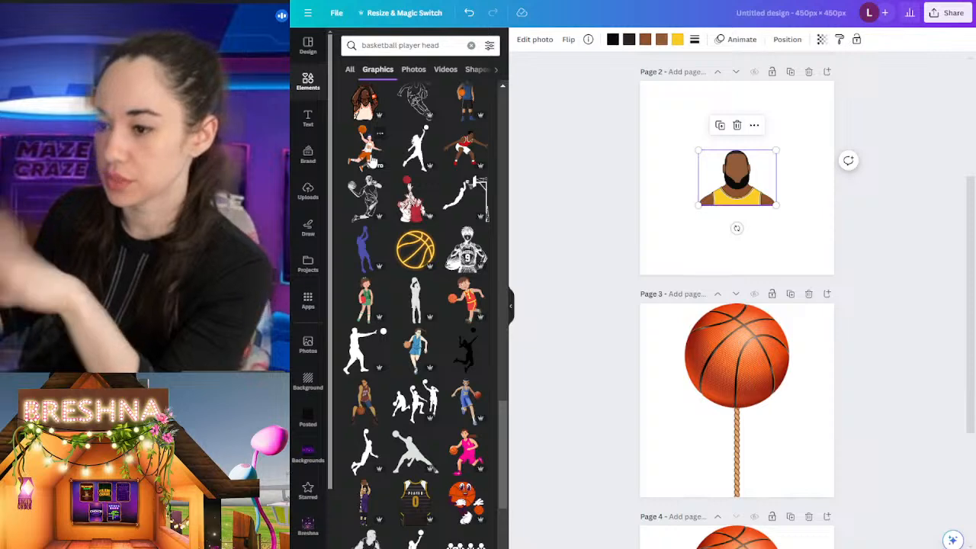
scroll(441, 318, "down", 4)
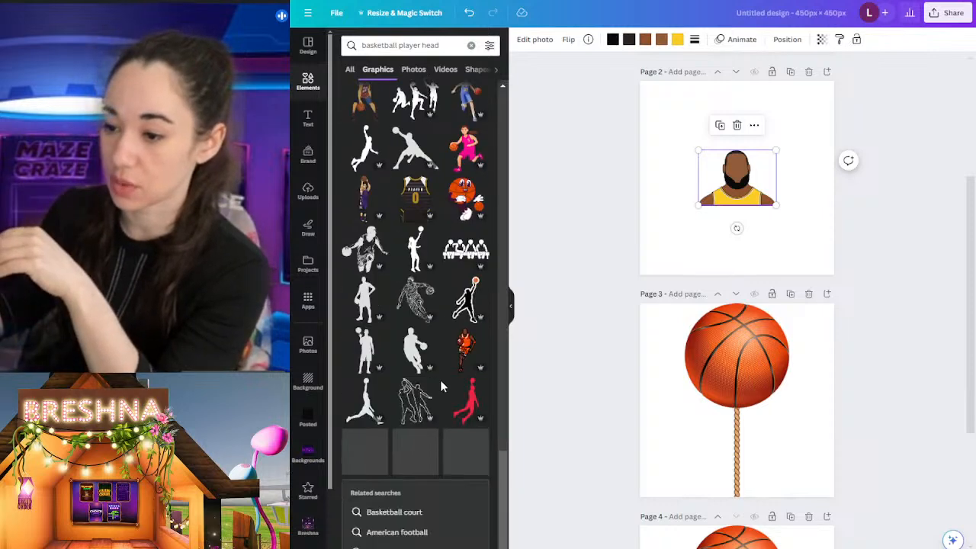
scroll(427, 328, "up", 5)
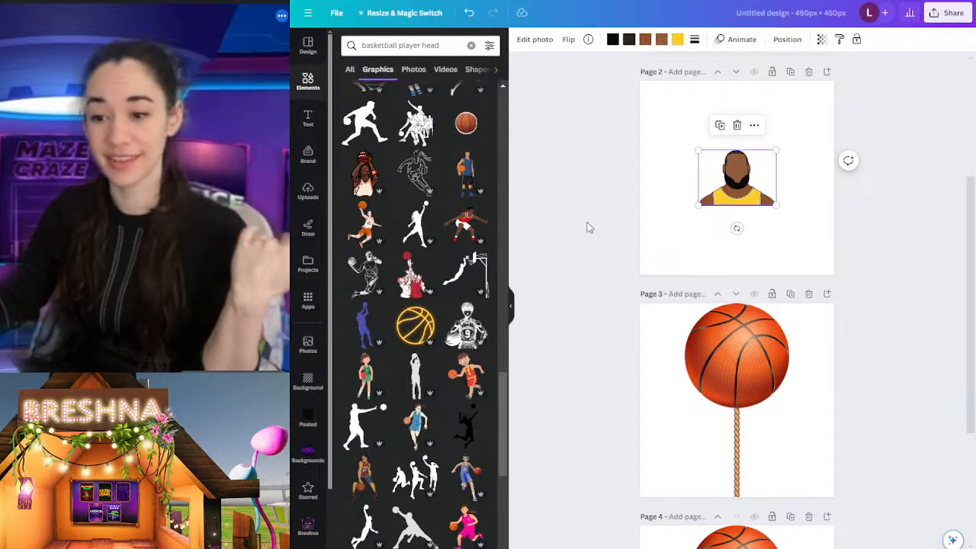
Step: Enlarge the player portrait on page 2 to span the page width, centred with its shoulders on the bottom edge
left_click_drag(733, 173, 657, 242)
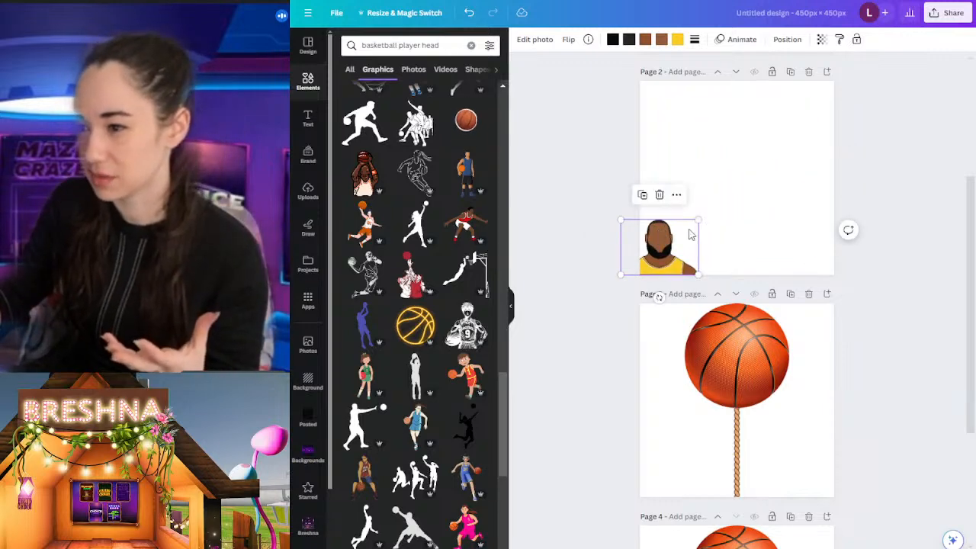
left_click_drag(699, 219, 751, 199)
mouse_move(893, 131)
left_mouse_down()
mouse_move(943, 114)
mouse_move(912, 132)
left_mouse_up()
left_click_drag(855, 204, 847, 201)
left_click(942, 238)
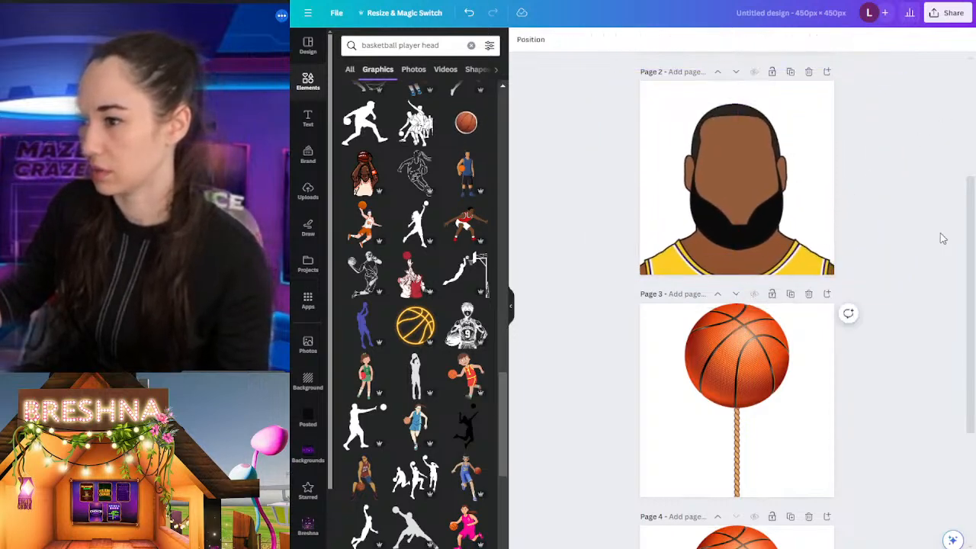
Step: Download only page 2, the bearded player portrait, as a 450 × 450 px PNG with a transparent background
left_click(947, 13)
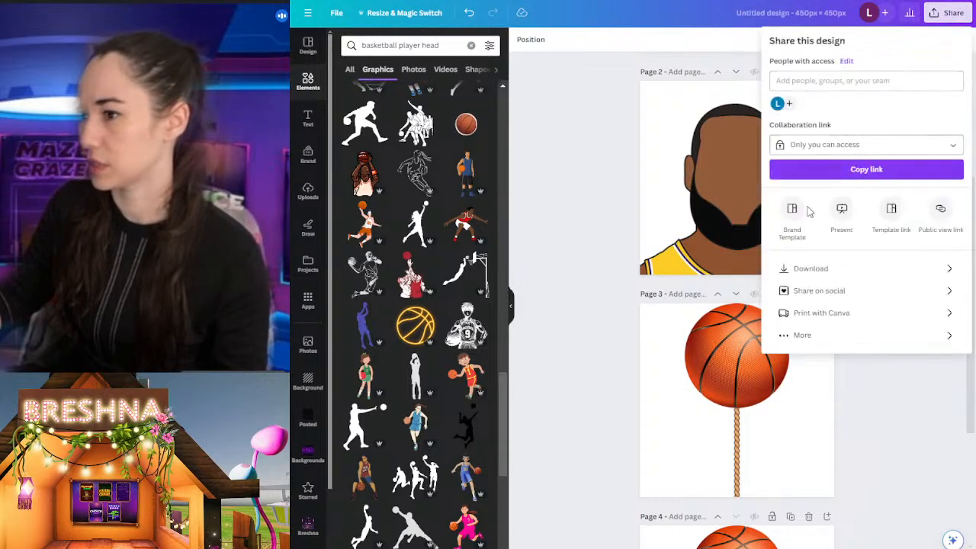
left_click(833, 271)
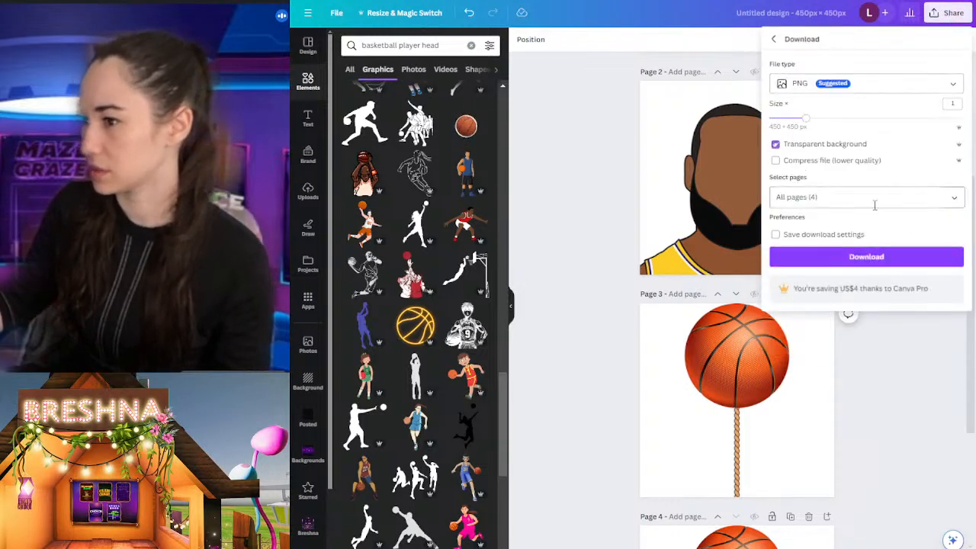
left_click(835, 196)
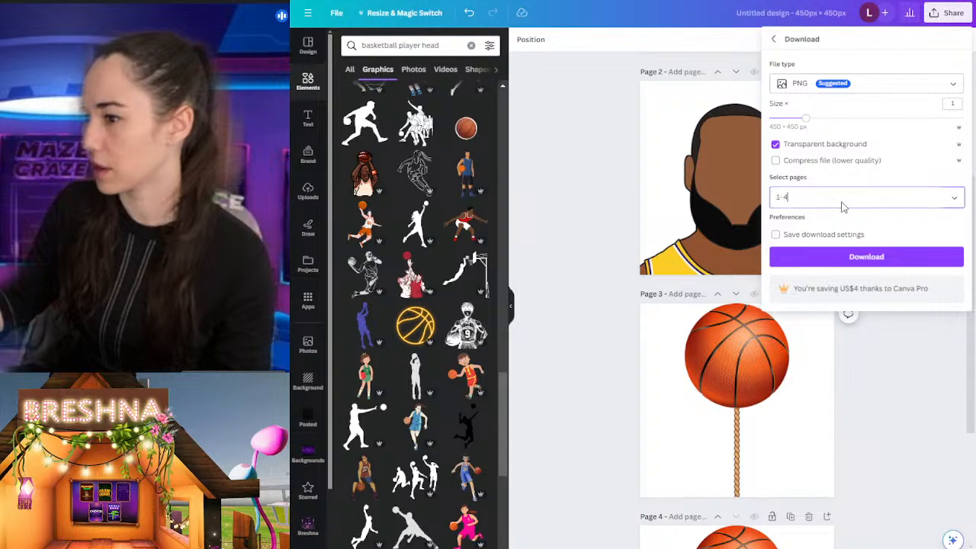
left_click(835, 229)
left_click(845, 253)
left_click(850, 253)
left_click(830, 302)
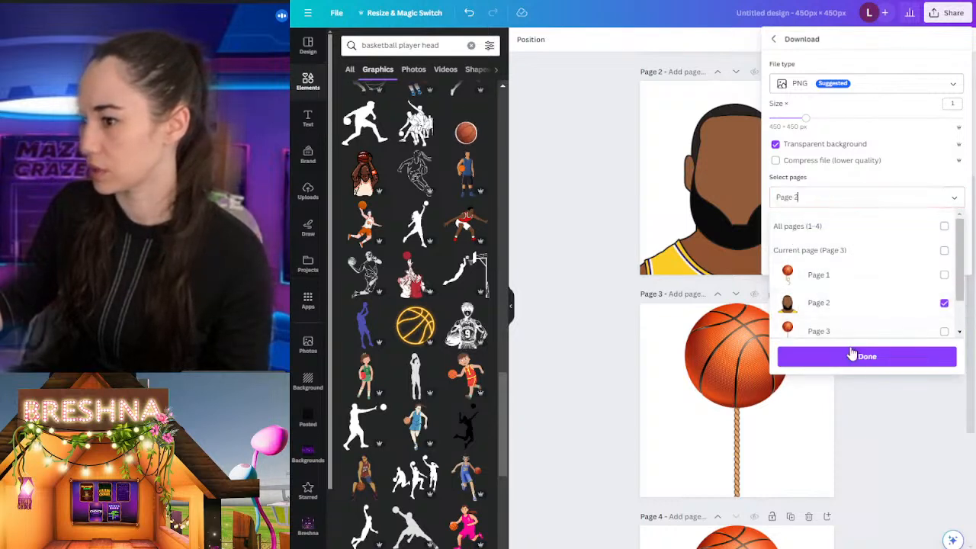
left_click(856, 356)
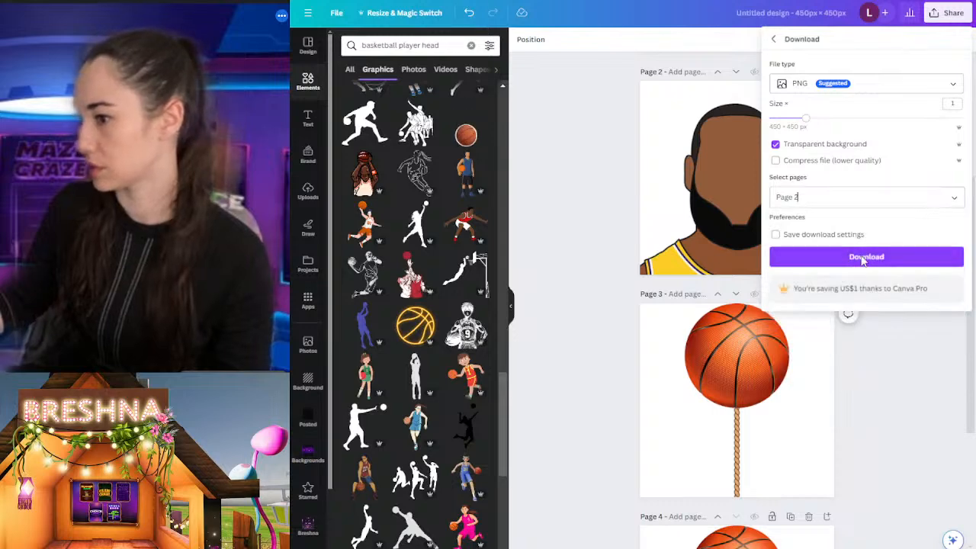
left_click(851, 260)
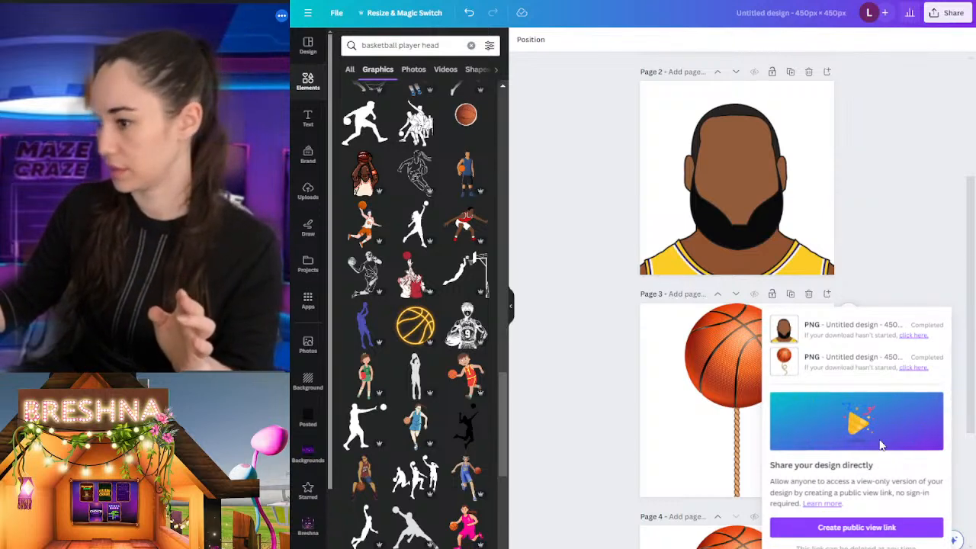
left_click(549, 276)
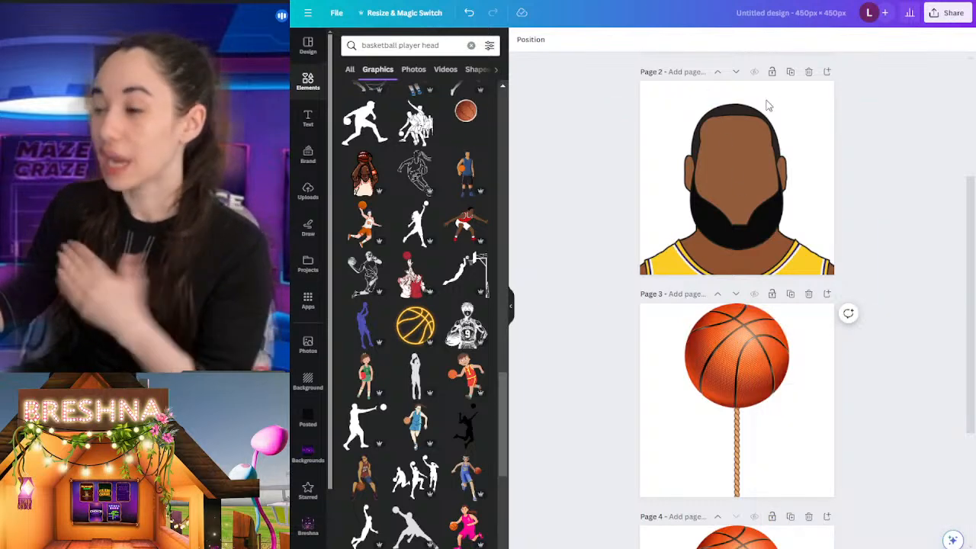
scroll(763, 123, "down", 5)
scroll(739, 322, "up", 10)
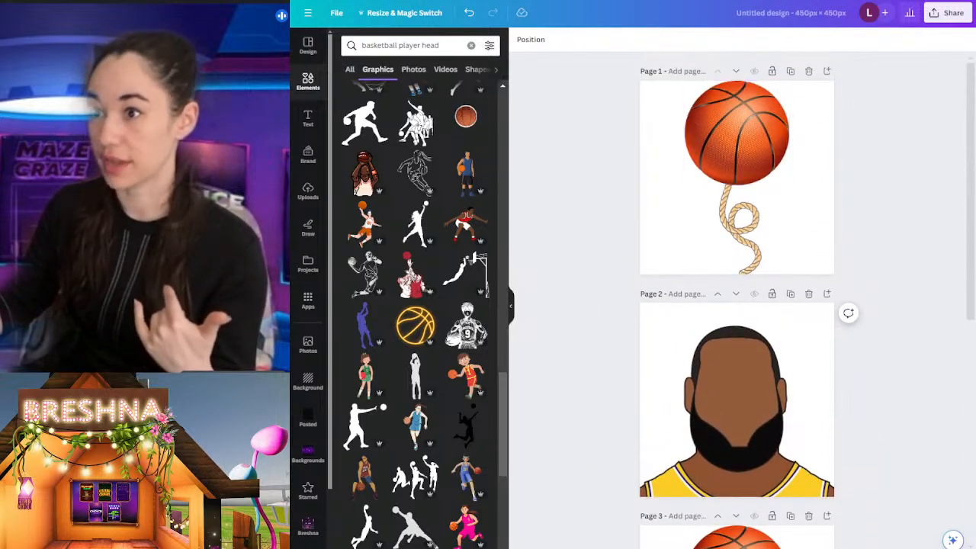
Step: Switch to Breshna and start an avatar frames upload with the player-head image as the preview and the basketballs image as Body 1
left_click(321, 1)
left_click(307, 98)
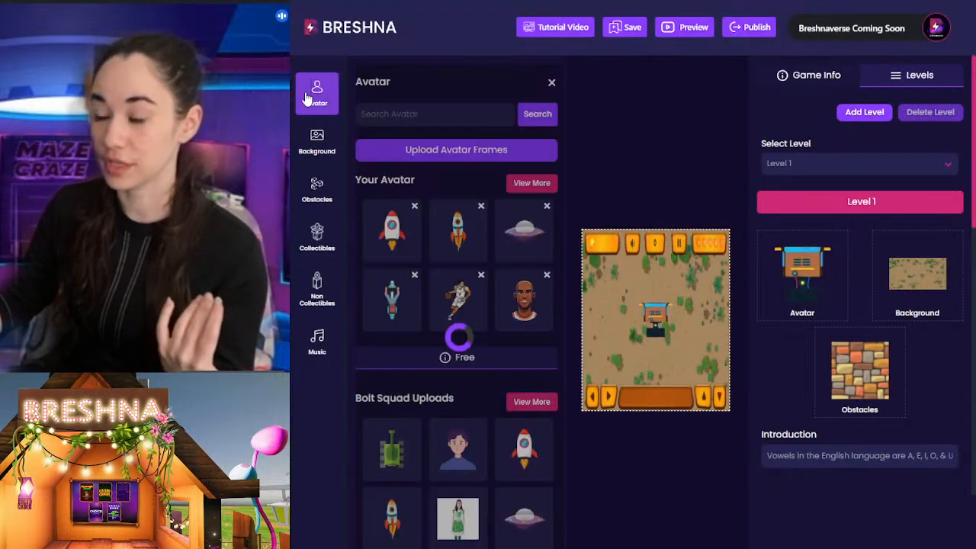
left_click(450, 153)
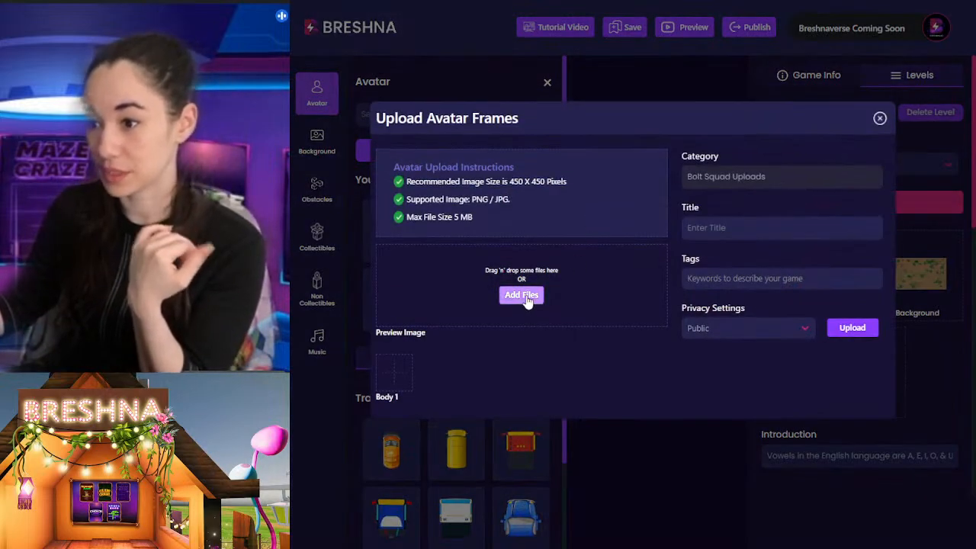
left_click(524, 297)
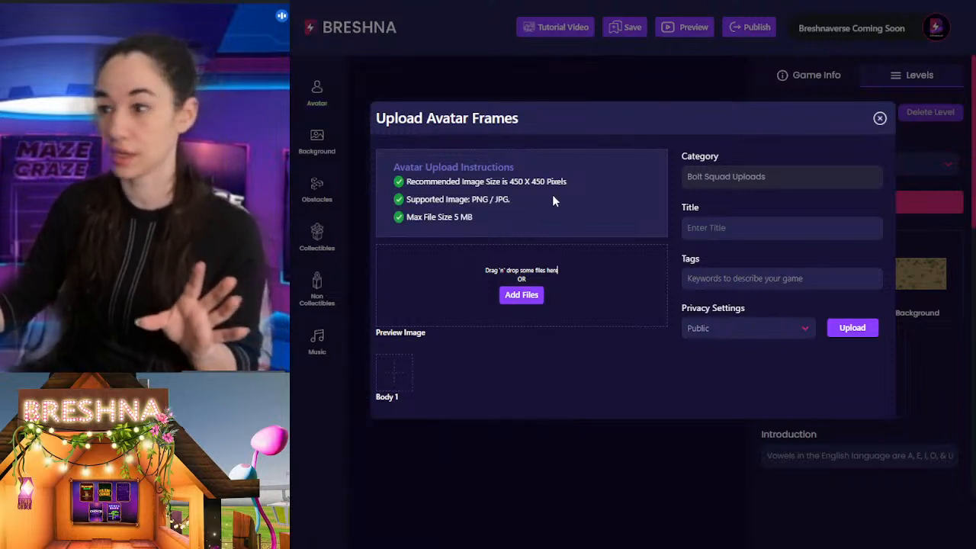
left_click(521, 297)
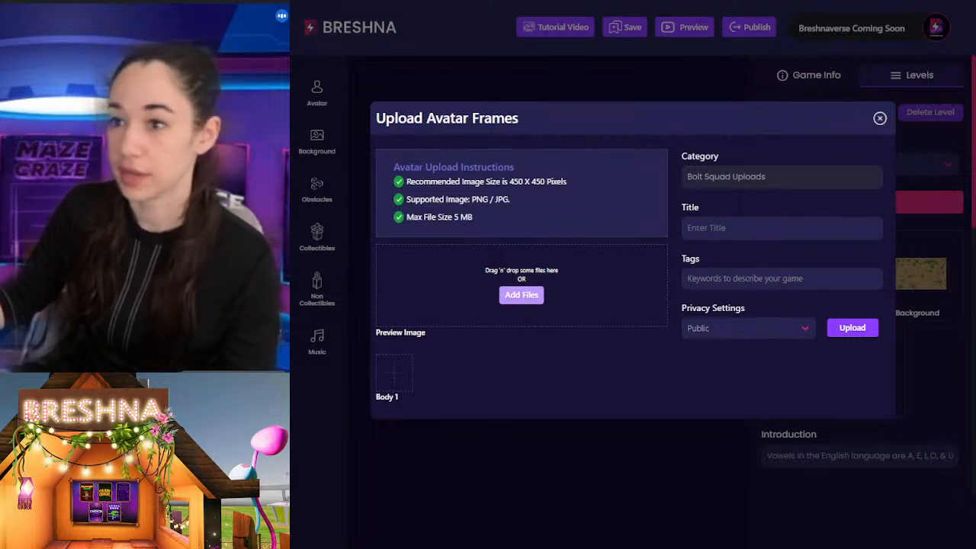
left_click(694, 344)
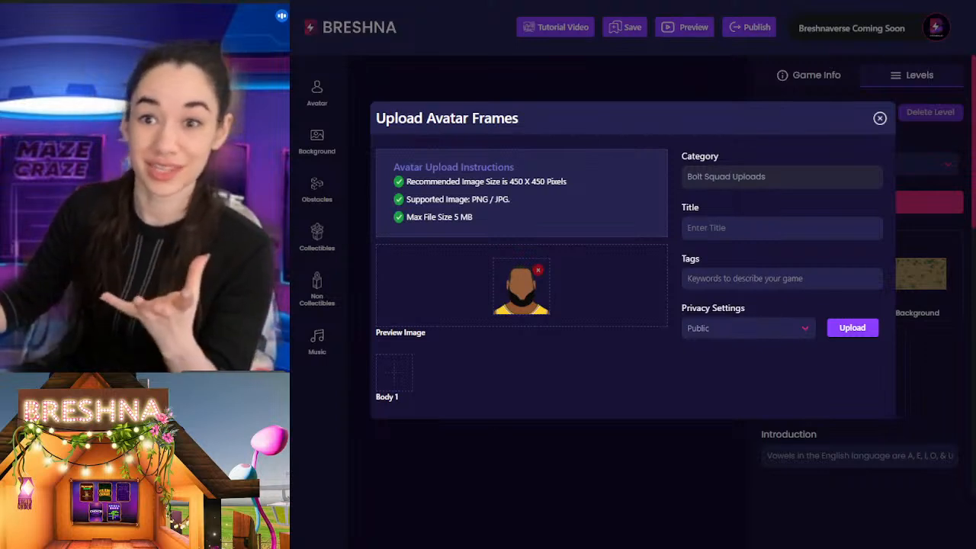
left_click(858, 436)
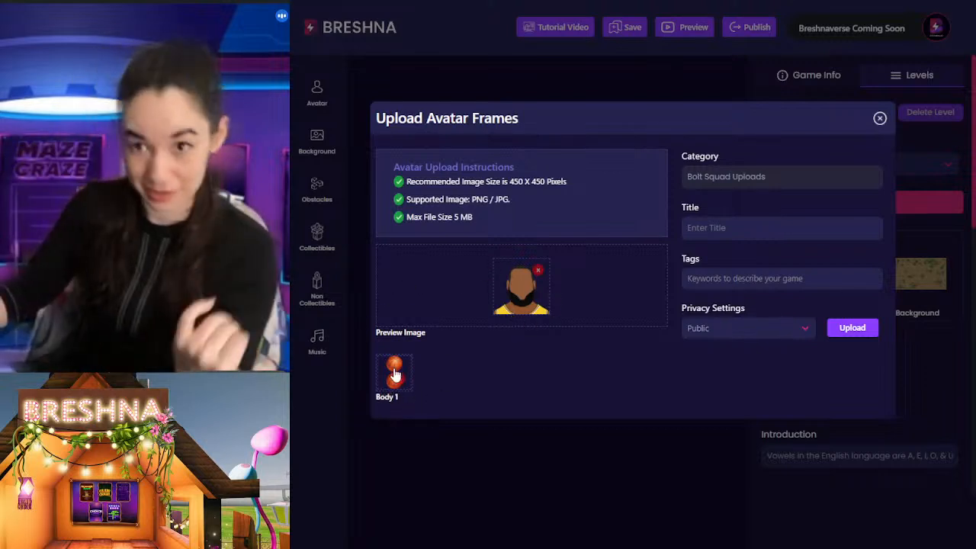
Step: Title the avatar "basket ball"
left_click(738, 223)
type("bolt")
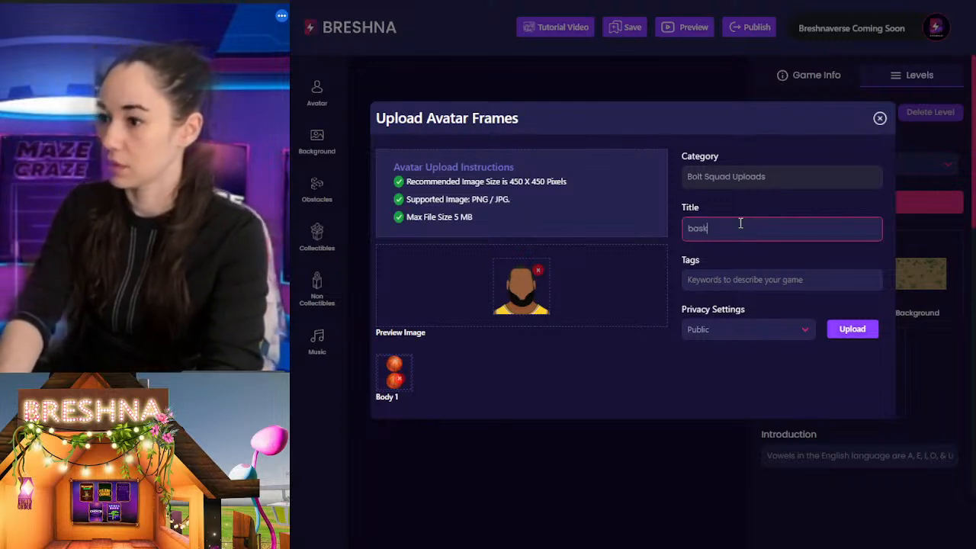
key("Tab")
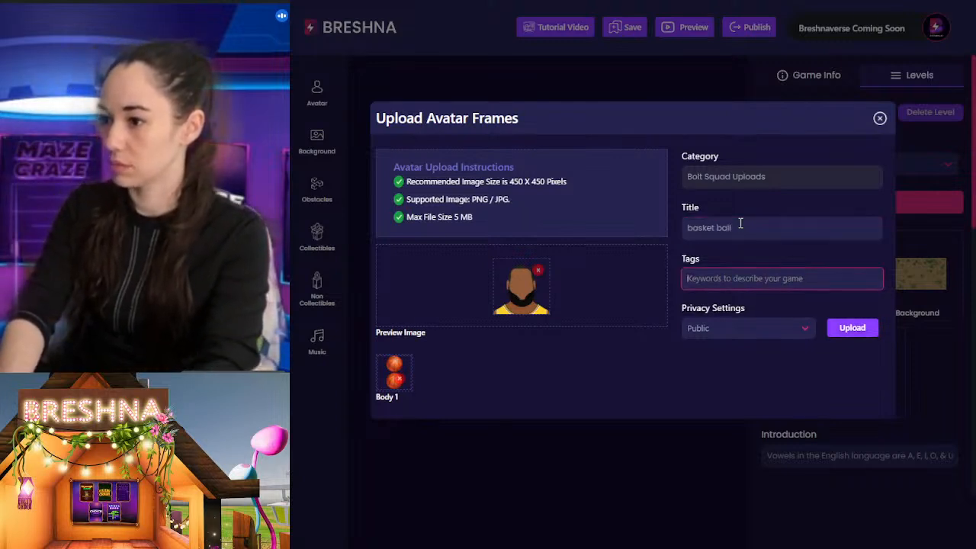
Step: Add the tags basketball, athlete, sports and athletics to the avatar
type("ba")
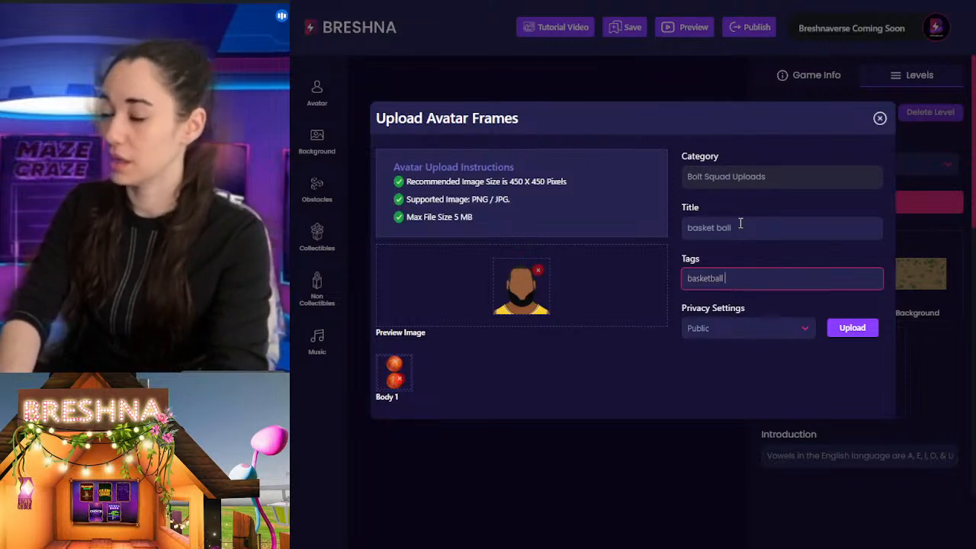
type("sketball")
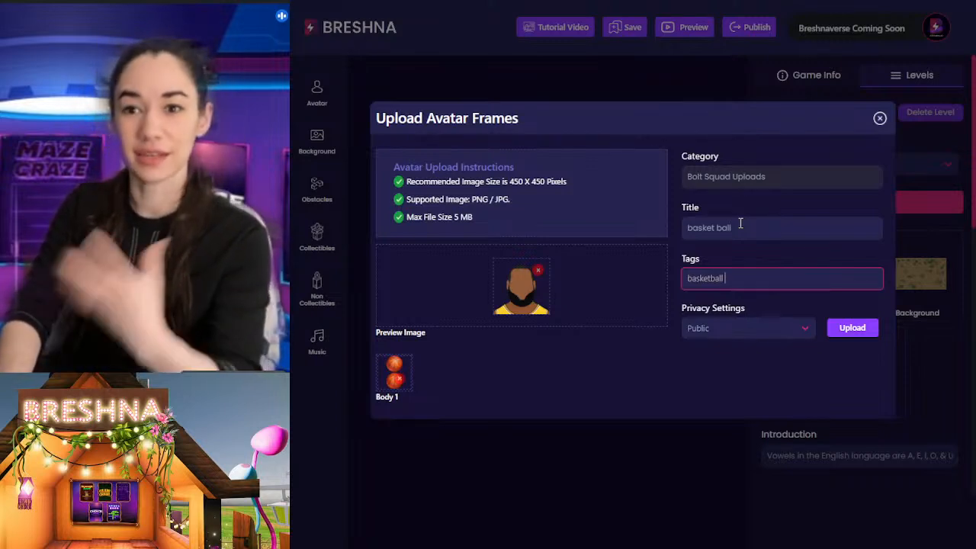
type(" at")
key("BackSpace")
key("BackSpace")
key("BackSpace")
key("Return")
type("athlete")
key("Return")
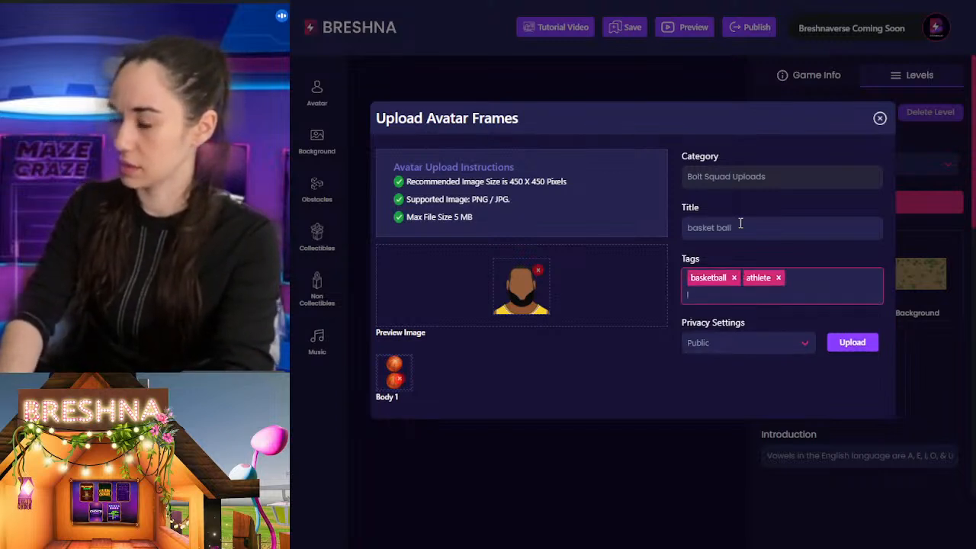
type("sports")
key("Return")
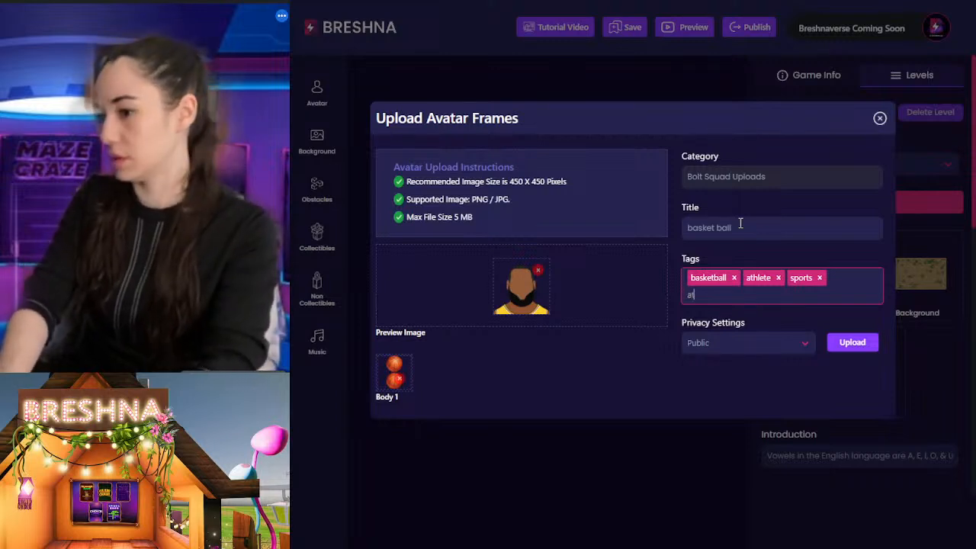
type("athletics")
key("Return")
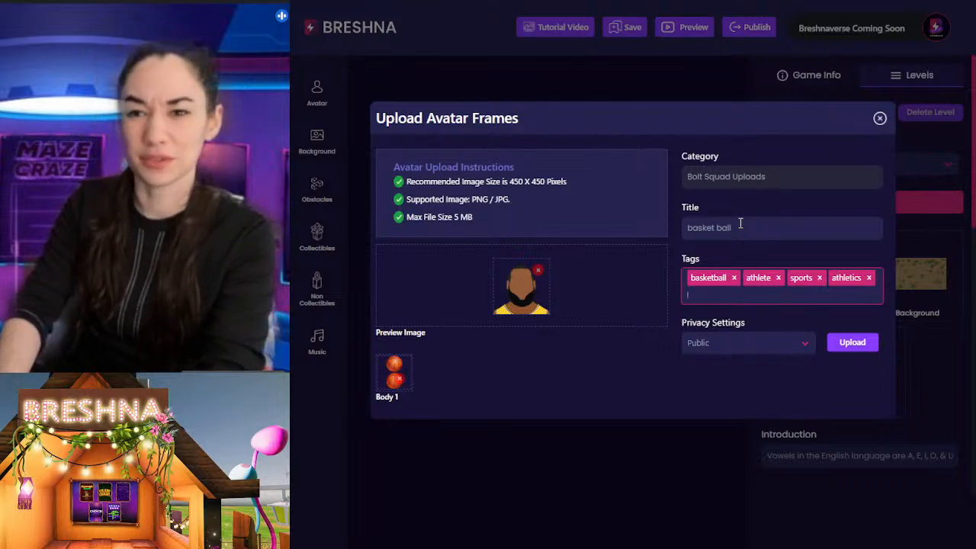
Step: Upload the avatar frames with the privacy setting Public
left_click_drag(738, 227, 661, 228)
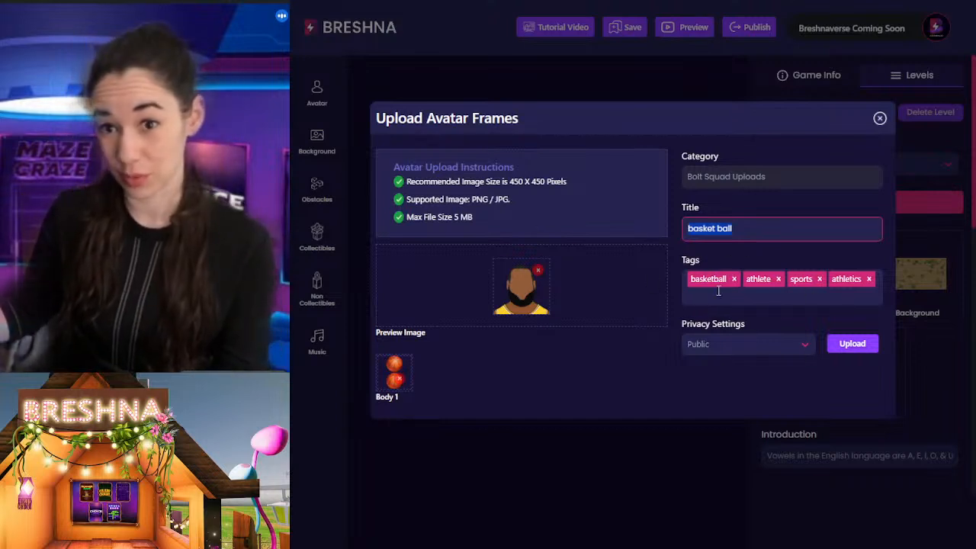
left_click(746, 297)
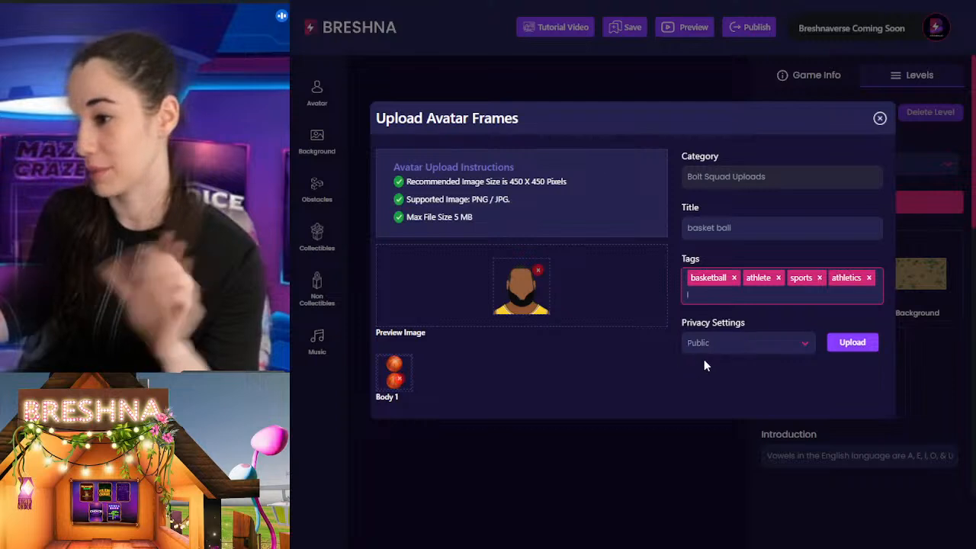
left_click(850, 345)
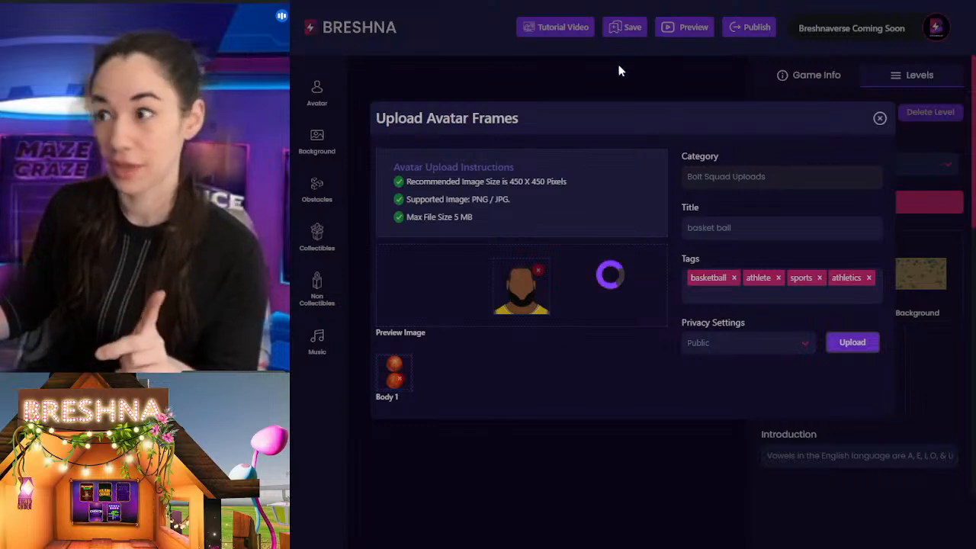
Step: Switch to the rose avatar design in Canva and look through its flower and stem pages
key("ctrl+Tab")
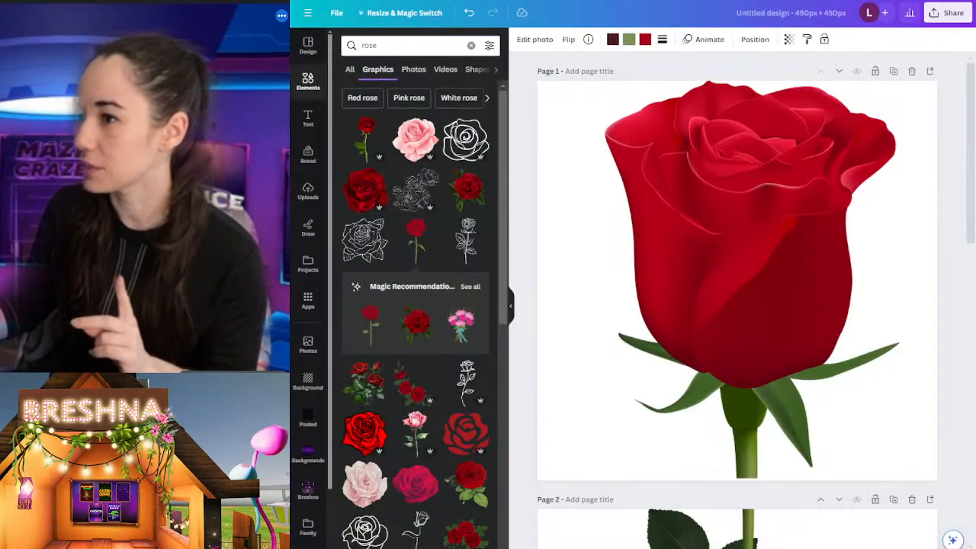
scroll(783, 355, "down", 7)
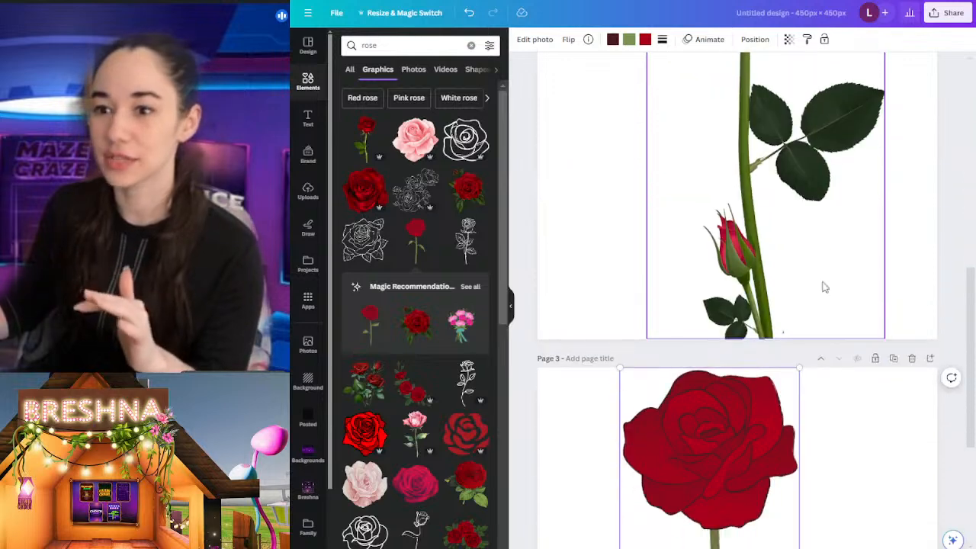
scroll(788, 217, "up", 2)
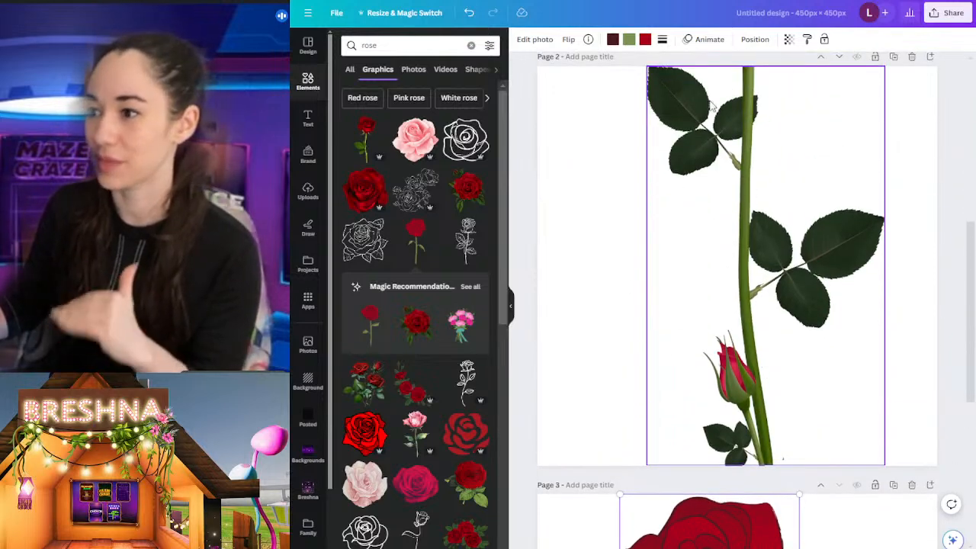
scroll(729, 335, "up", 6)
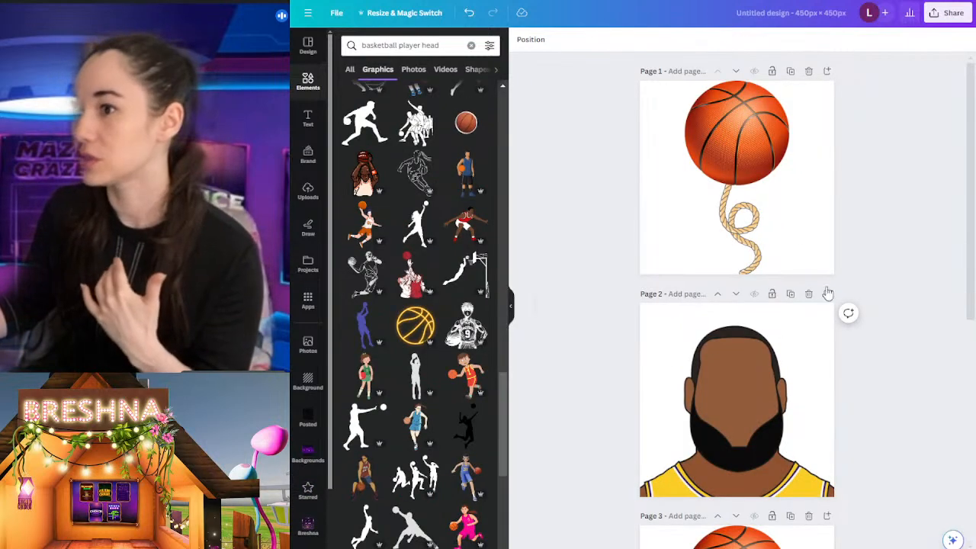
Step: Return to the basketball design and recolour the jersey of the page 2 player portrait dark blue
scroll(778, 320, "down", 3)
left_click(779, 181)
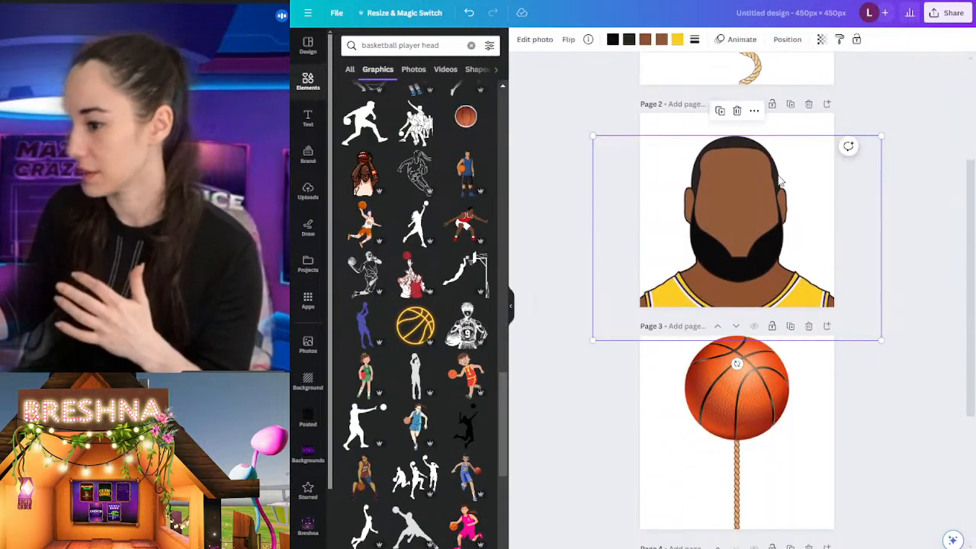
left_click(677, 41)
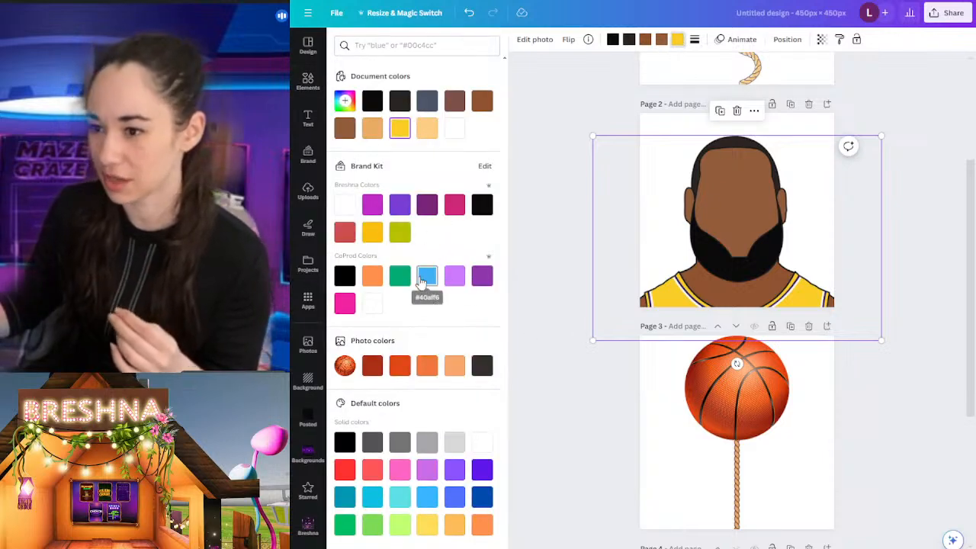
left_click(482, 497)
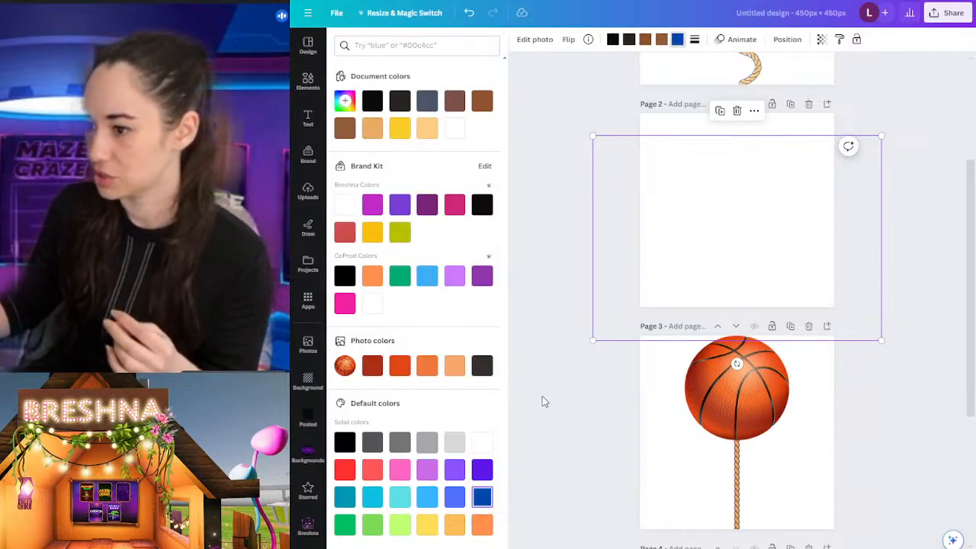
Step: Duplicate page 2 and recolour the jersey of the copied portrait on page 3 violet
scroll(639, 457, "up", 3)
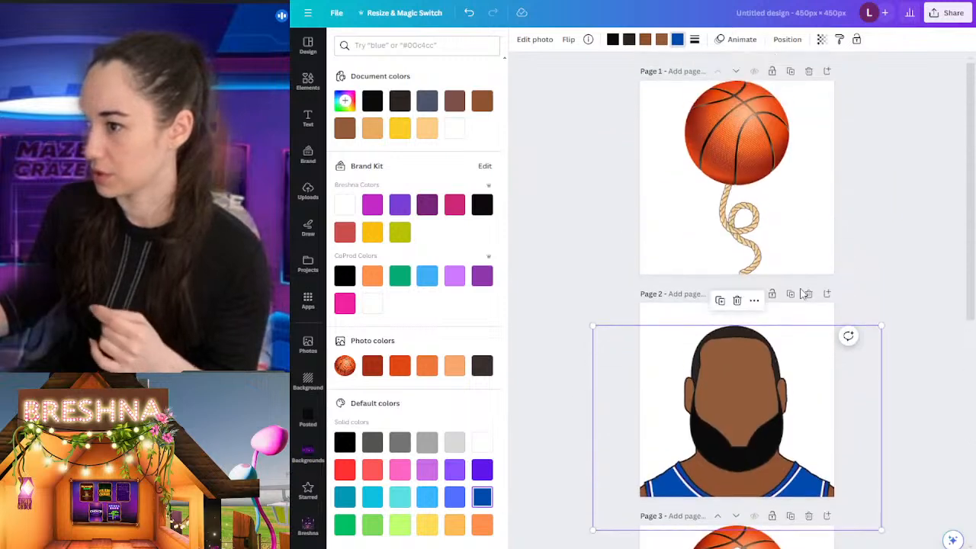
left_click(790, 292)
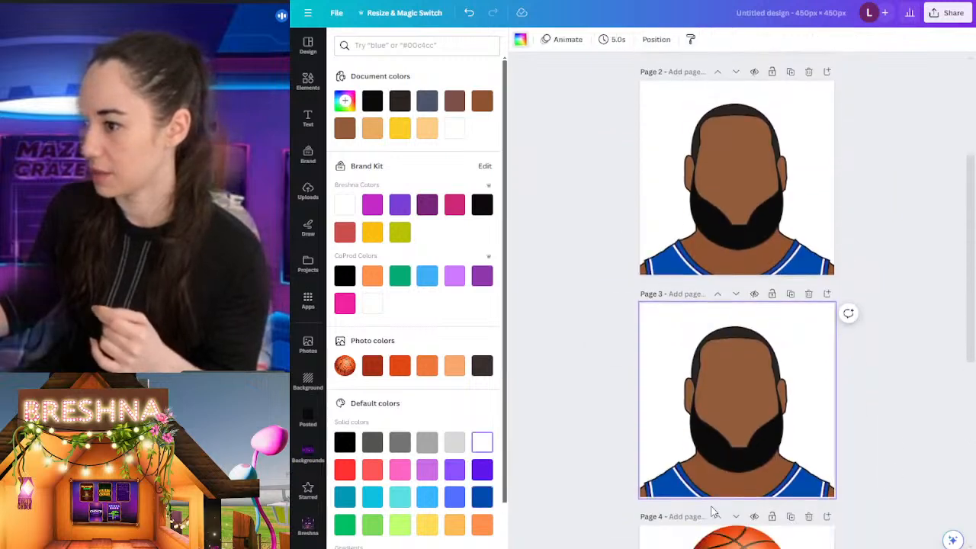
left_click(673, 475)
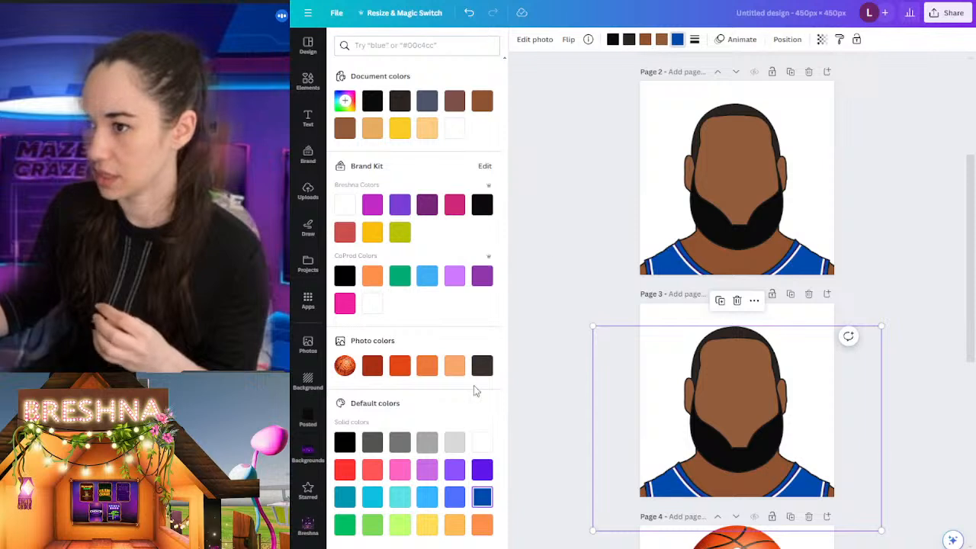
left_click(483, 471)
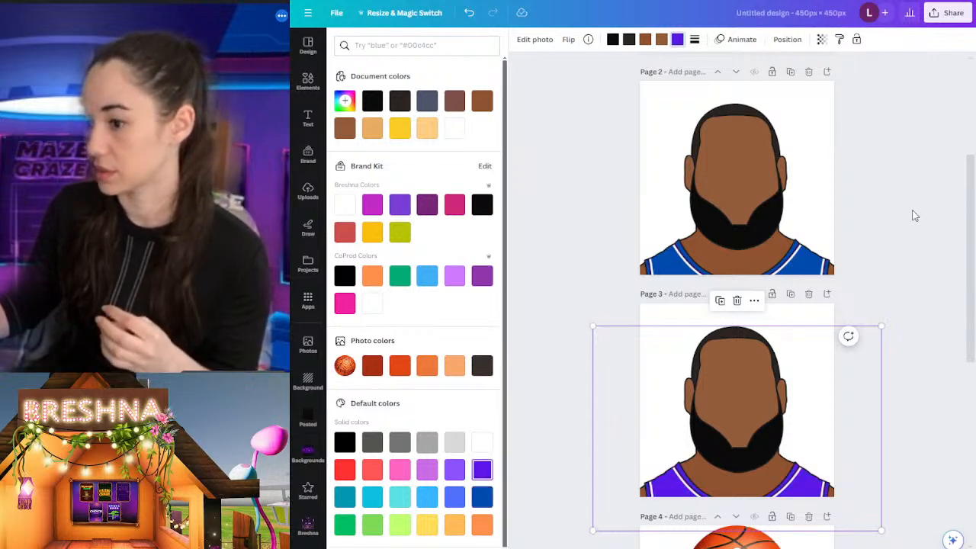
Step: Download only the two recoloured player portrait pages from the design as PNG files with a transparent background
key("Escape")
key("Escape")
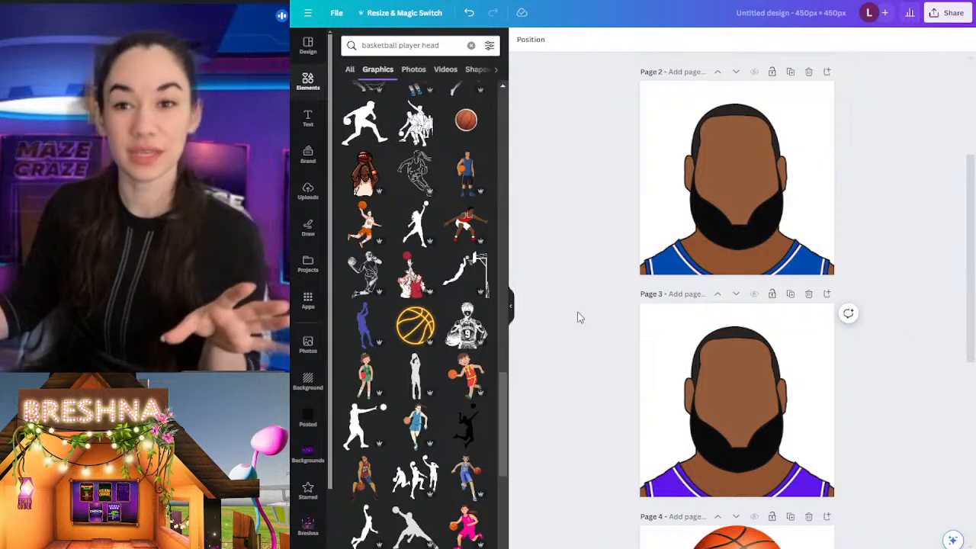
left_click(947, 13)
left_click(810, 269)
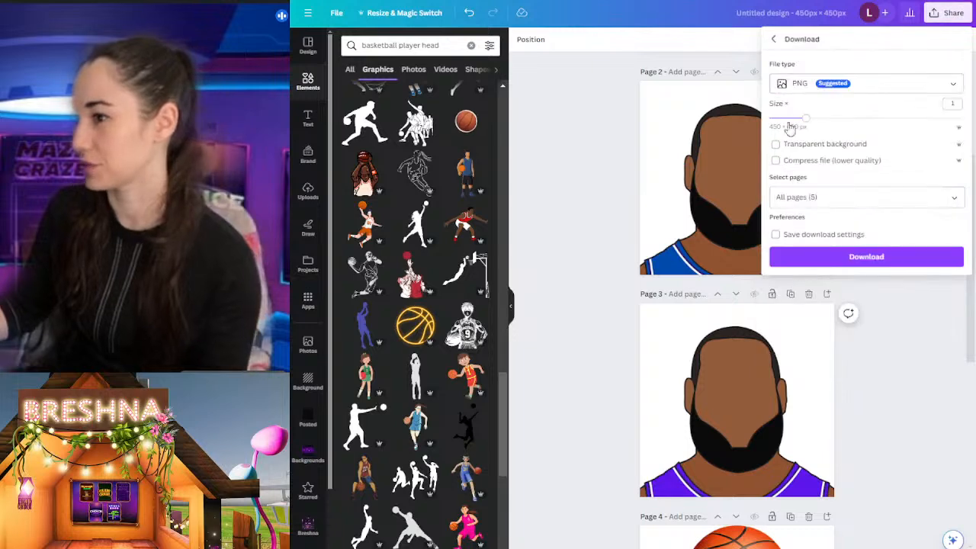
left_click(813, 145)
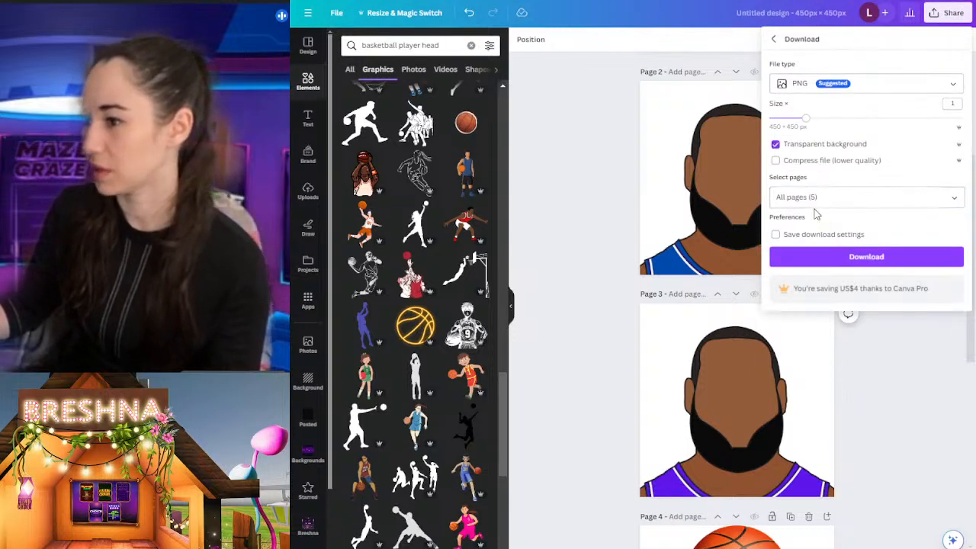
left_click(818, 200)
left_click(828, 226)
left_click(828, 304)
left_click(828, 331)
left_click(867, 356)
left_click(834, 259)
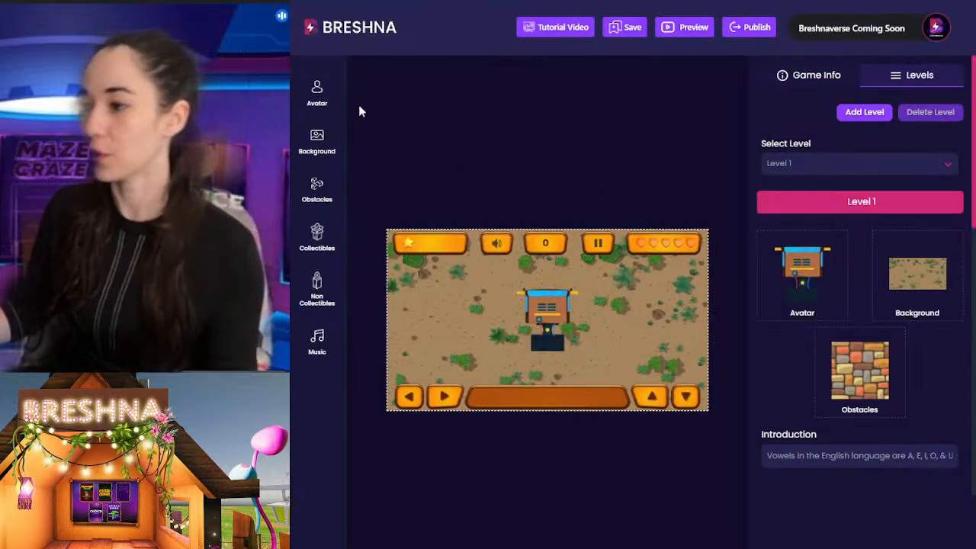
Step: Switch to Breshna and add the blue-jersey portrait as preview image and the basketball as Body 1 of a new avatar
left_click(313, 96)
left_click(440, 153)
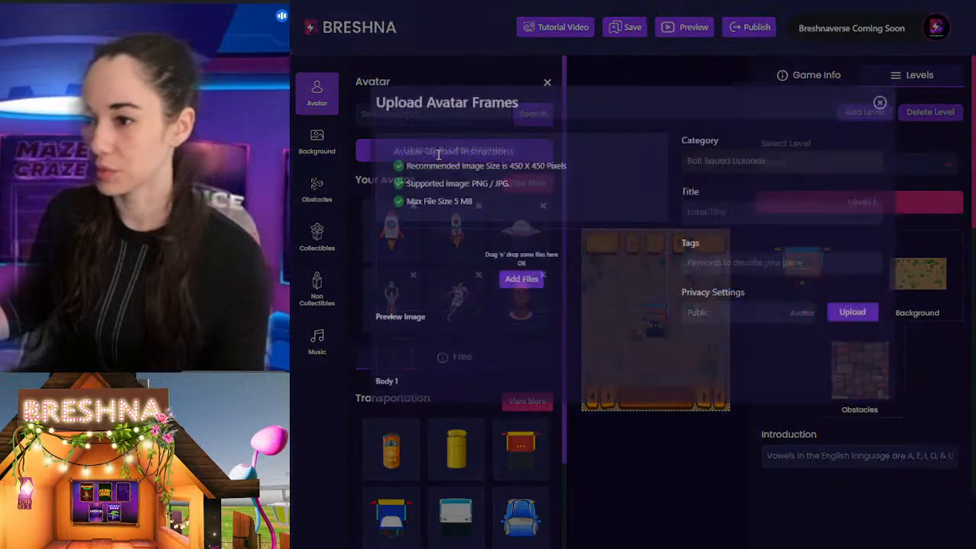
left_click(520, 297)
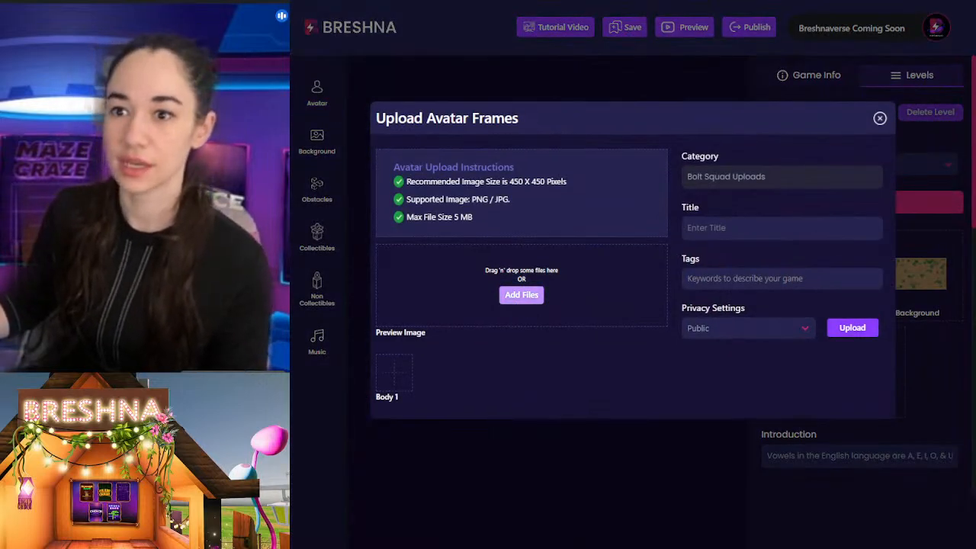
left_click(799, 414)
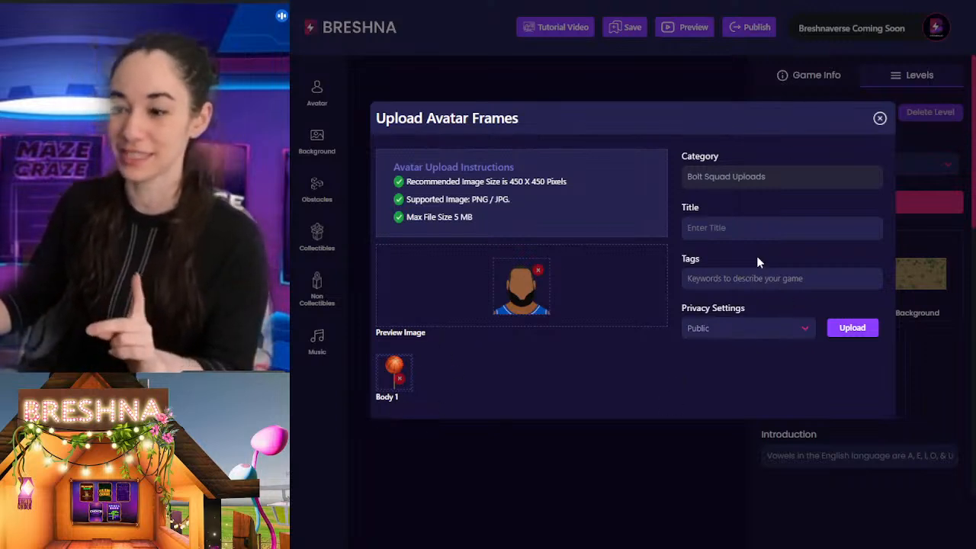
Step: Title the blue-jersey avatar "basket ball"
left_click(726, 232)
type("bo")
key("BackSpace")
type("asket ball")
key("Tab")
Step: Tag the blue-jersey avatar basketball, sports, athlete and athletics, and upload its frames
type("basketball")
key("Return")
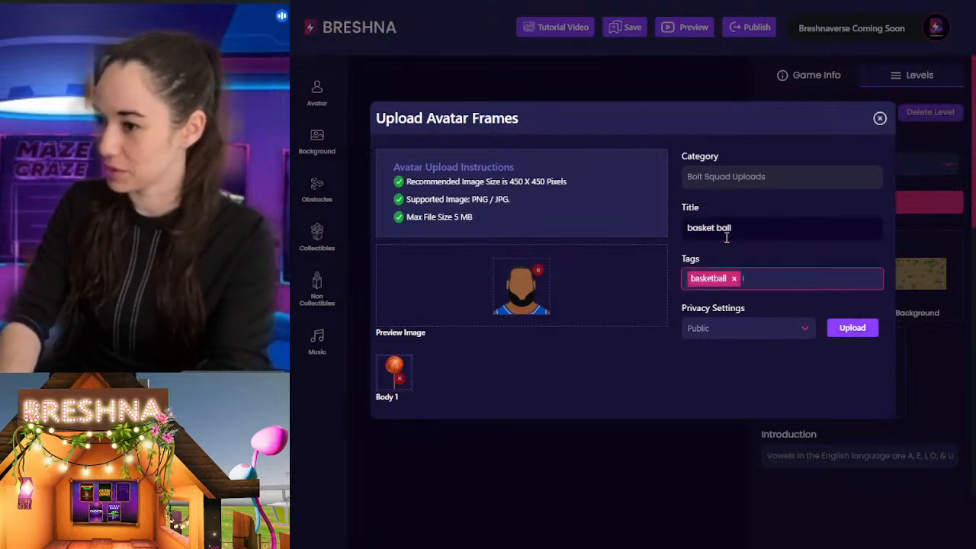
type("sports")
key("Return")
type("athlet")
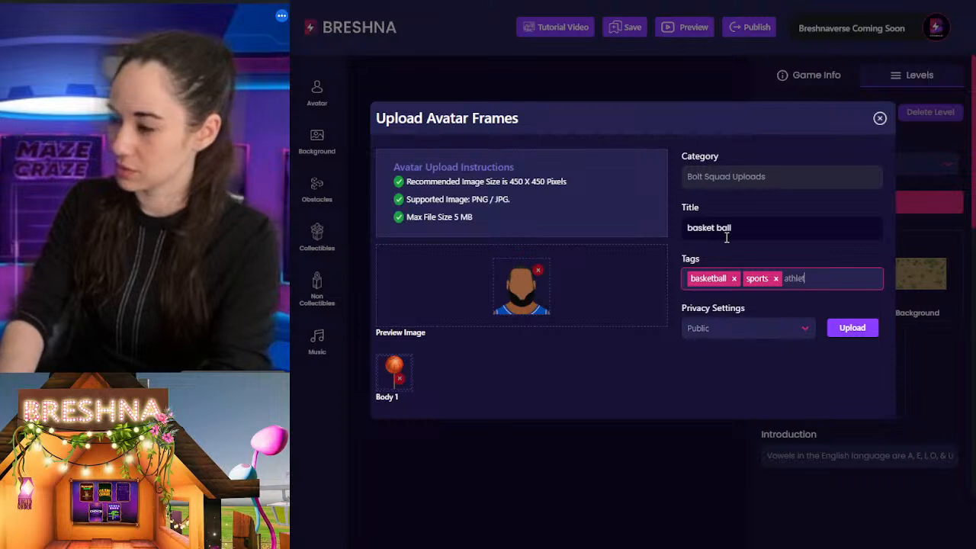
type("e")
key("Return")
type("athletics")
key("Return")
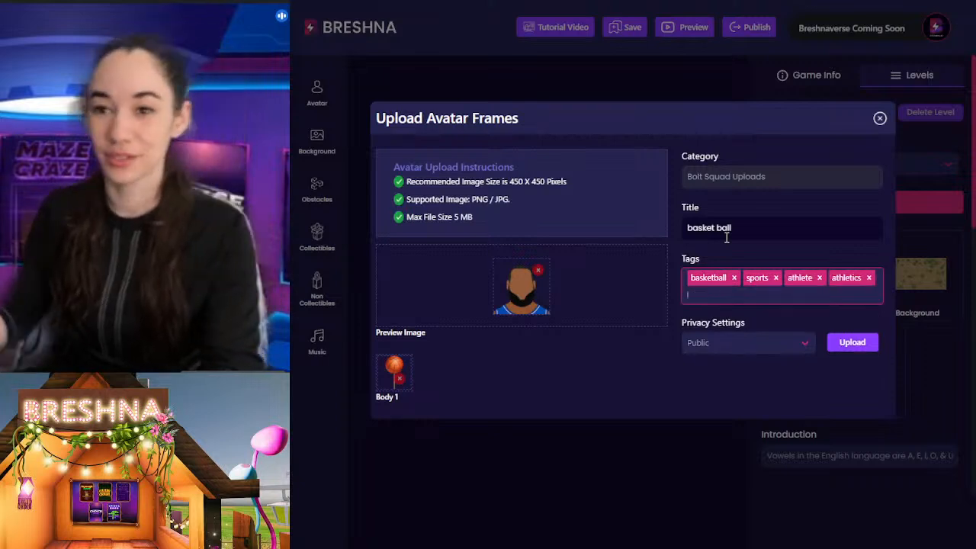
left_click(842, 345)
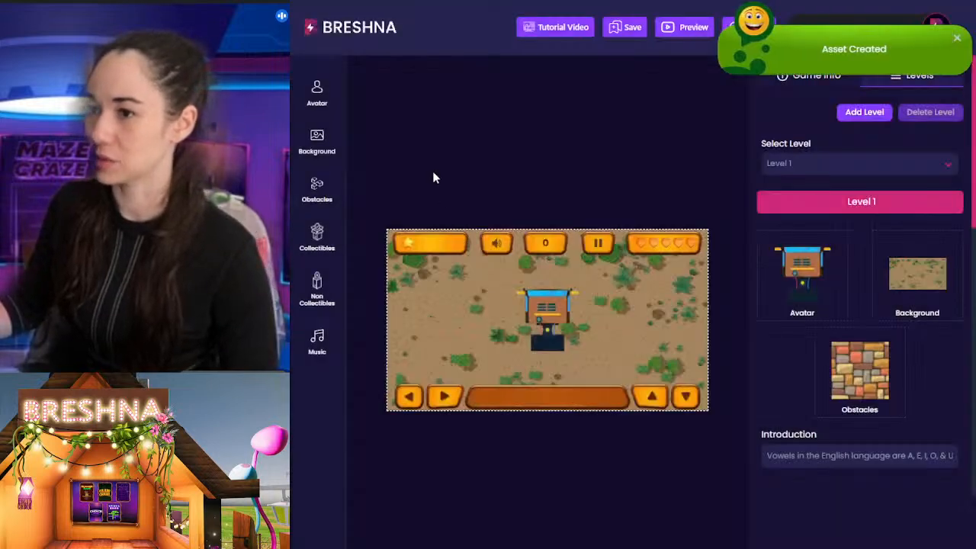
Step: Set the yellow-jersey player portrait from the complete list of own avatars as the avatar of Level 1
left_click(324, 97)
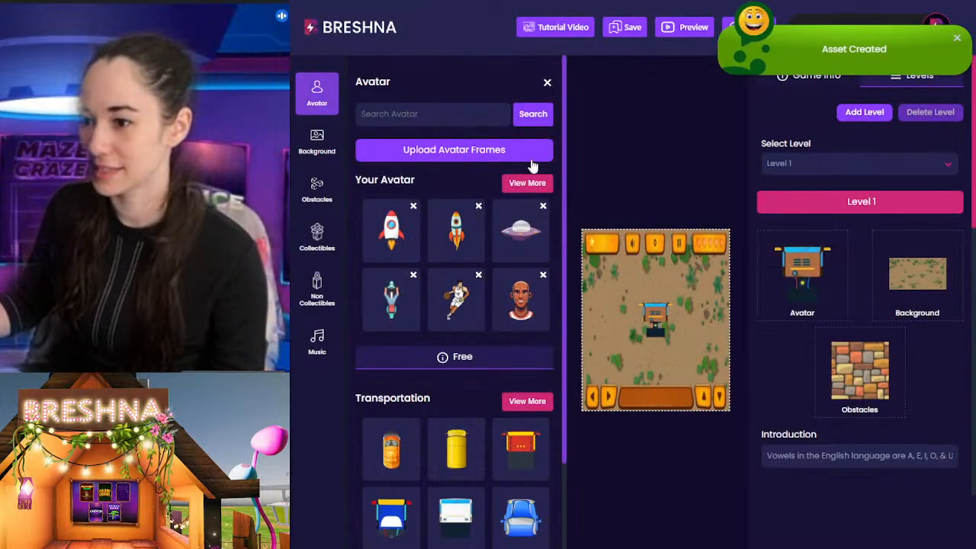
left_click(526, 183)
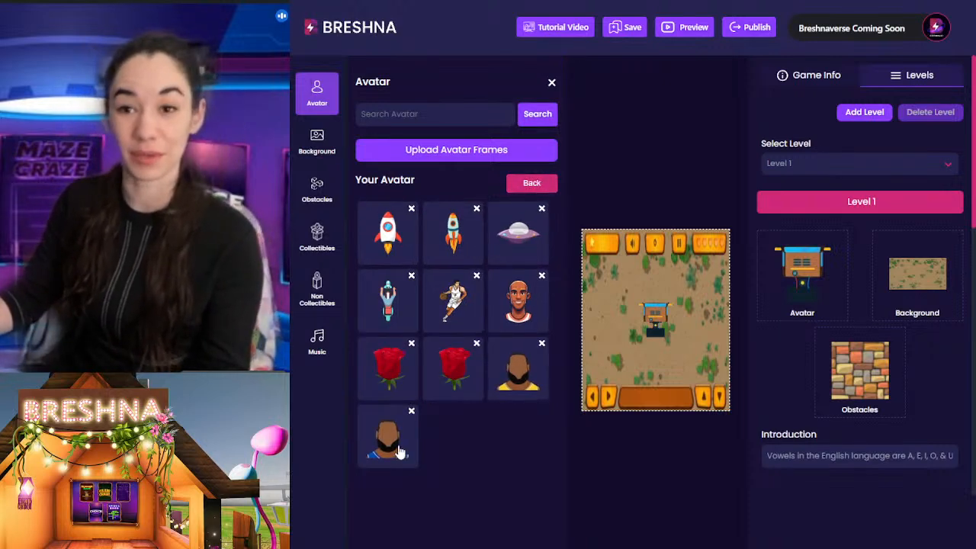
left_click(526, 378)
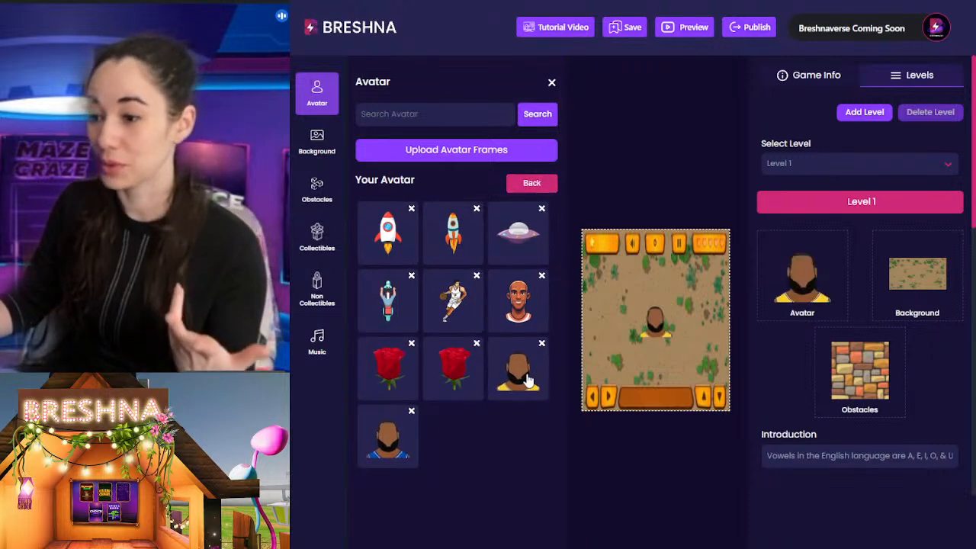
left_click(633, 452)
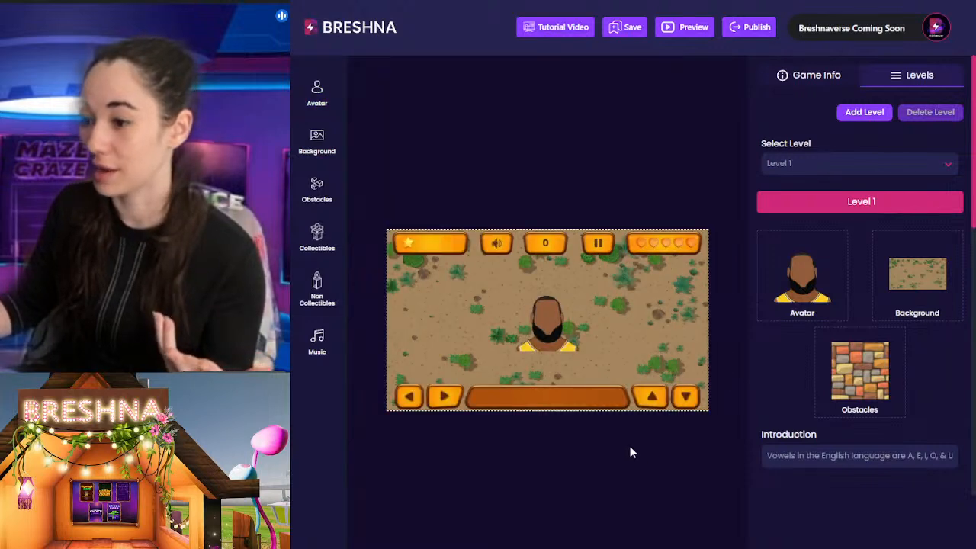
Step: Publish the game and start playing the live version from its level intro
left_click(742, 29)
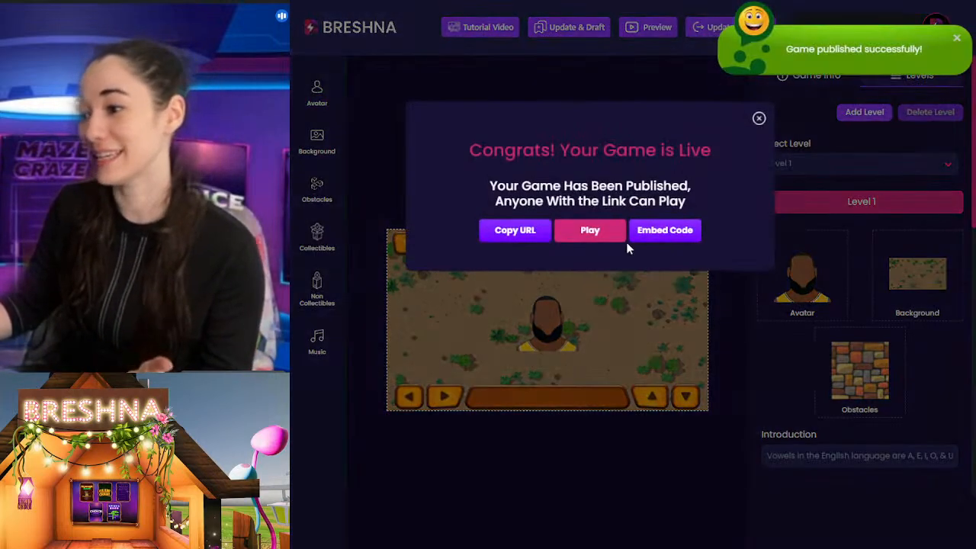
left_click(581, 233)
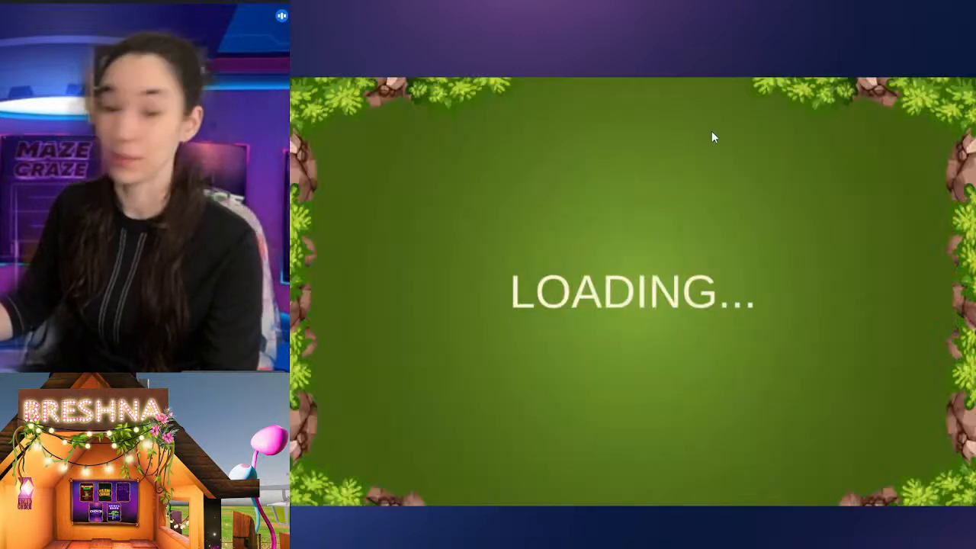
left_click(647, 244)
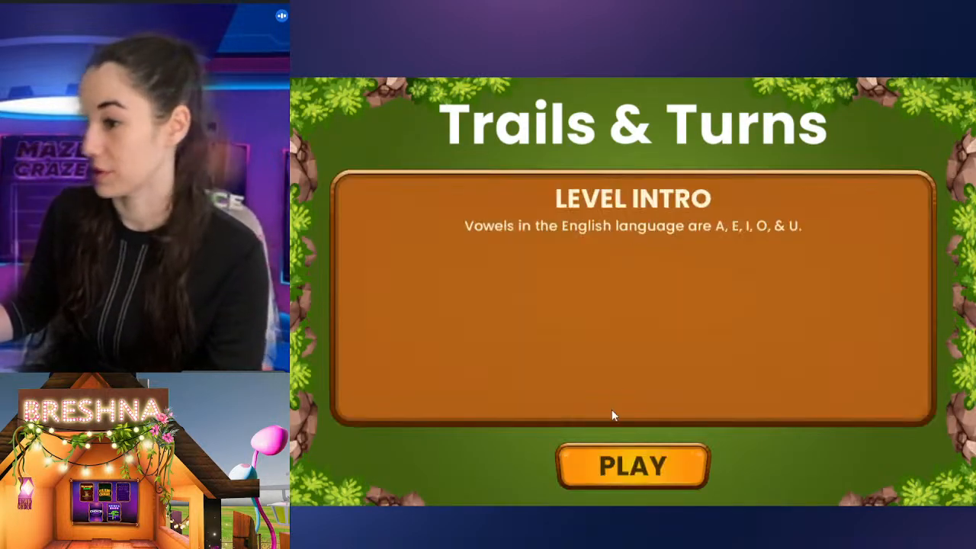
left_click(609, 466)
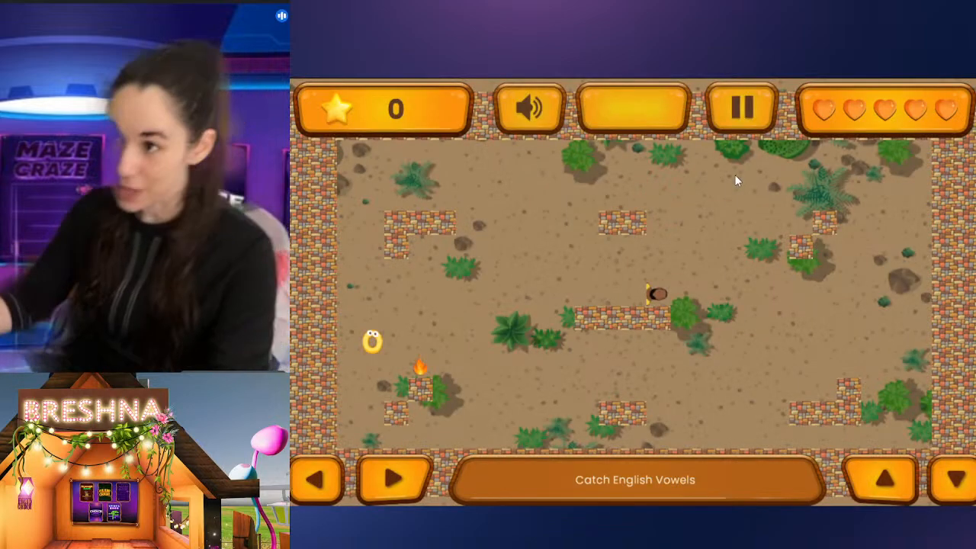
Step: Steer the player-head avatar around the maze to test its movement, and return to the level editor
key("Right")
key("Up")
key("Left")
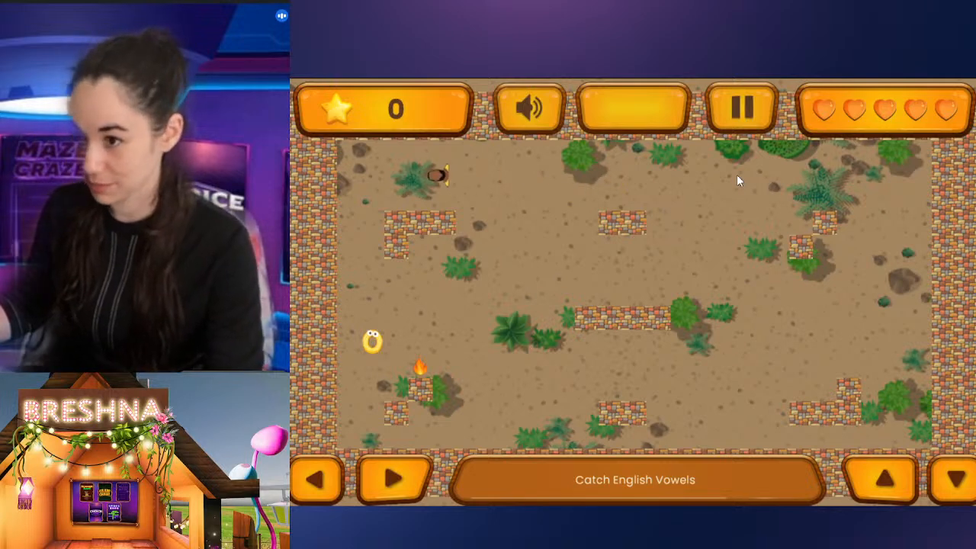
key("Down")
key("Right")
key("Down")
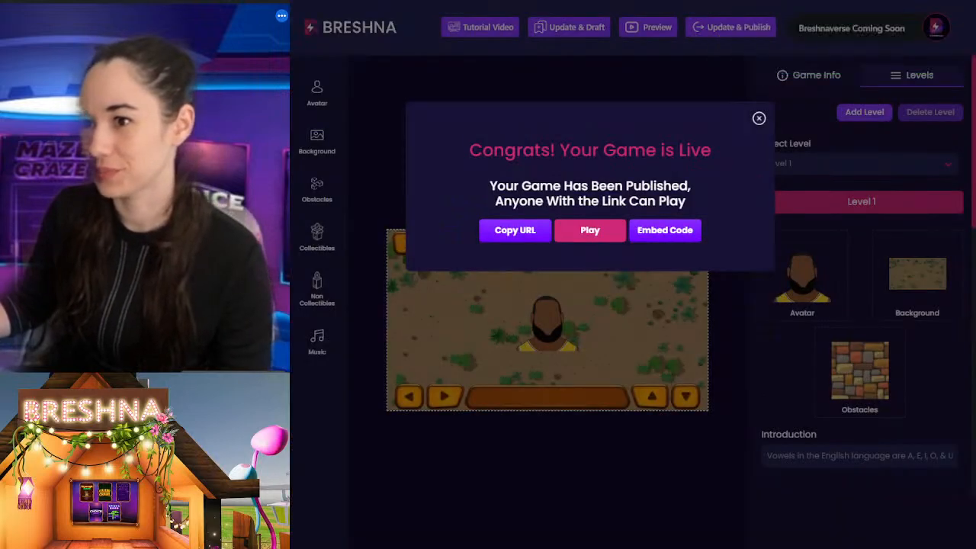
left_click(758, 119)
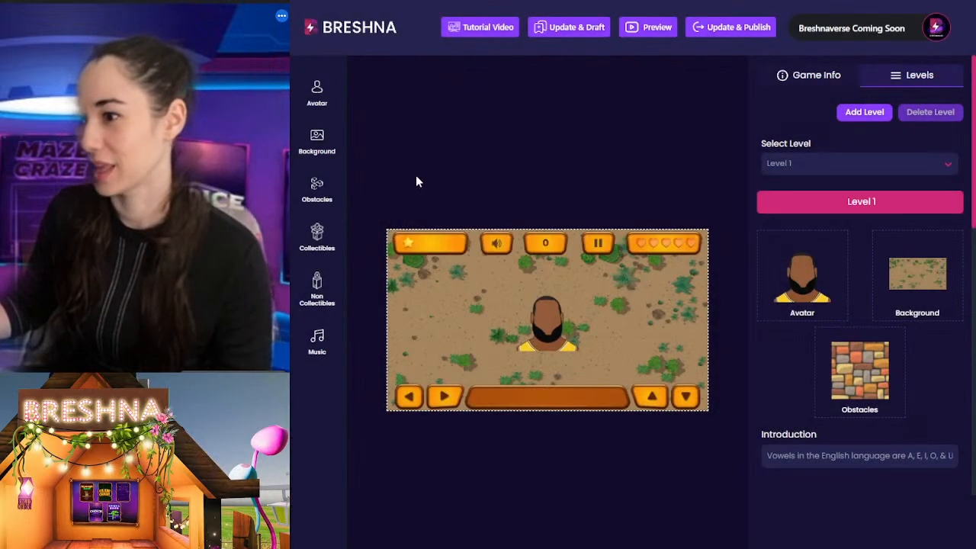
Step: Start another avatar upload with the violet-jersey portrait as preview image and the basketball as Body 1
left_click(327, 98)
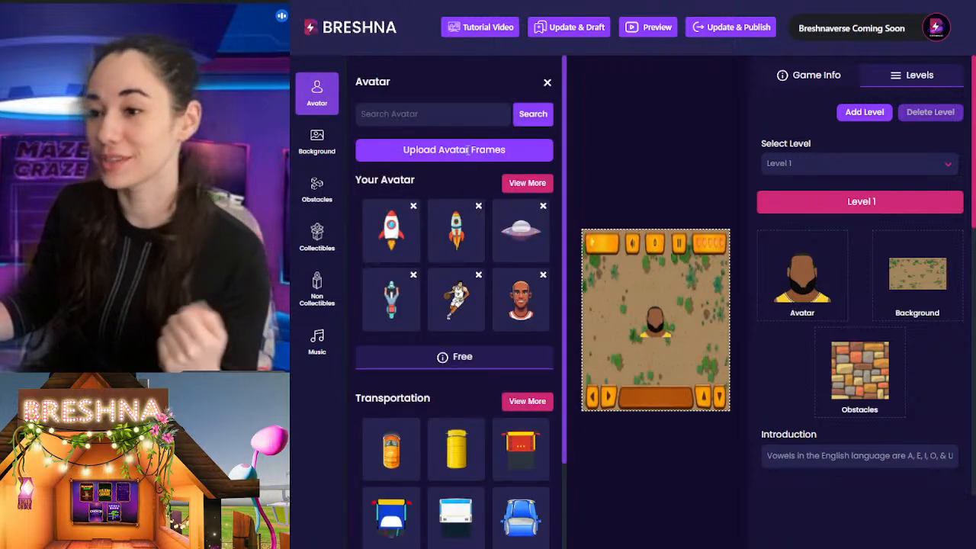
left_click(465, 149)
left_click(524, 293)
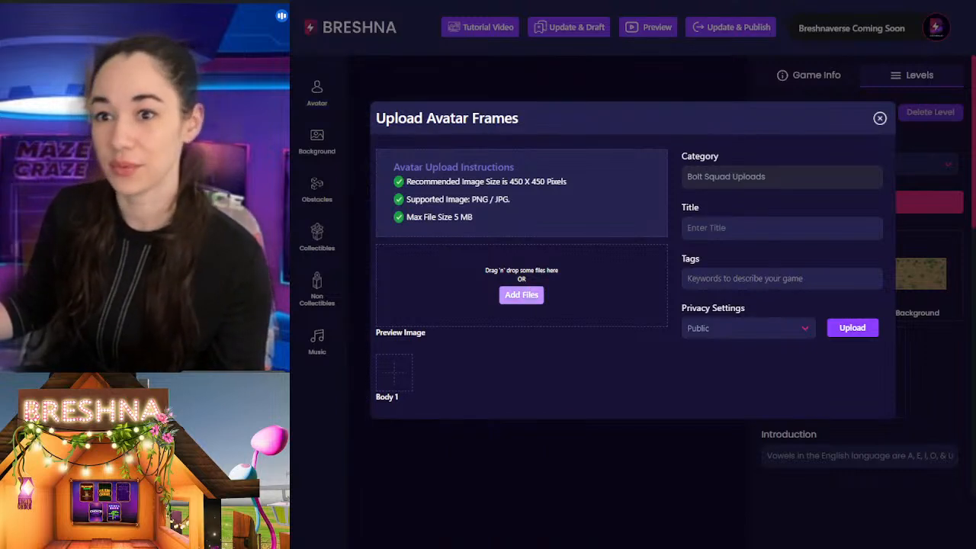
double_click(524, 319)
left_click(395, 381)
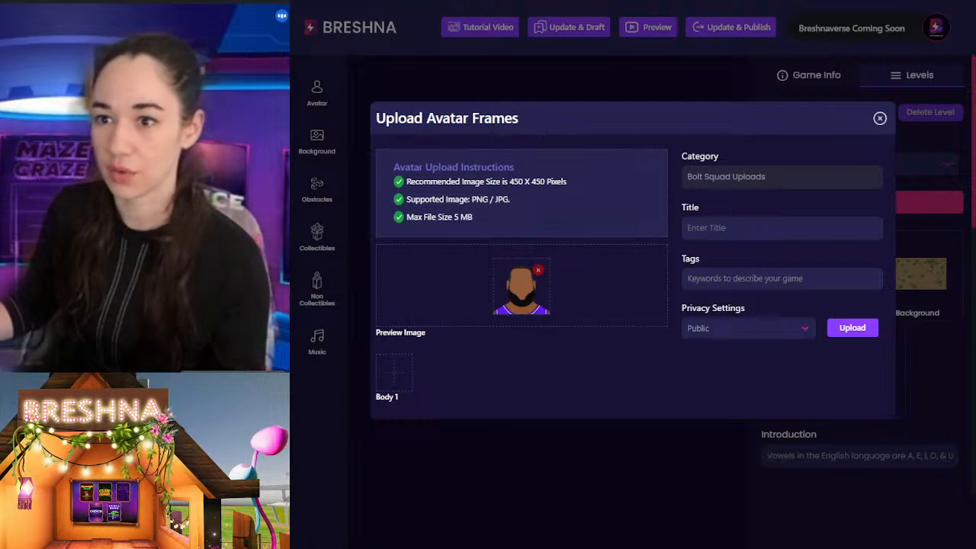
double_click(514, 172)
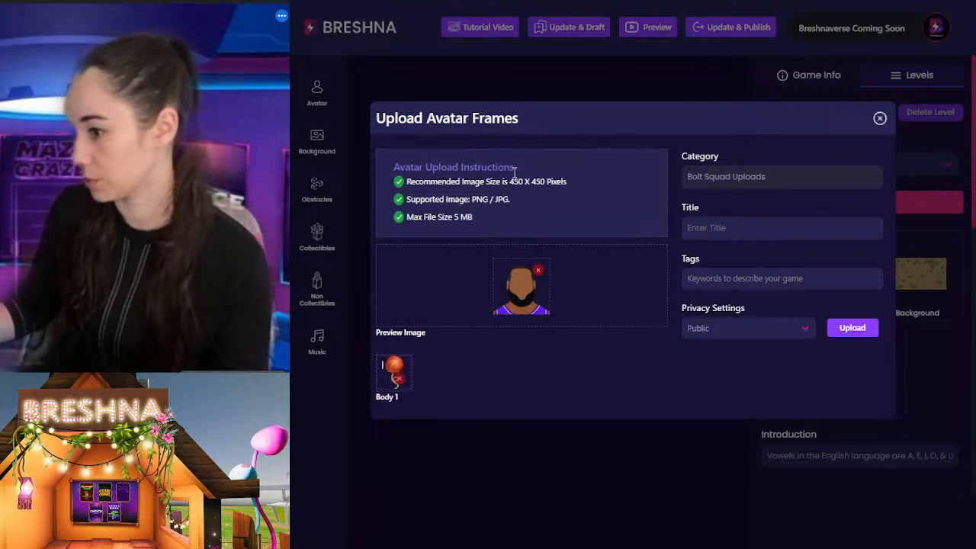
Step: Title the violet-jersey avatar "basket ball"
left_click(731, 229)
type("baks")
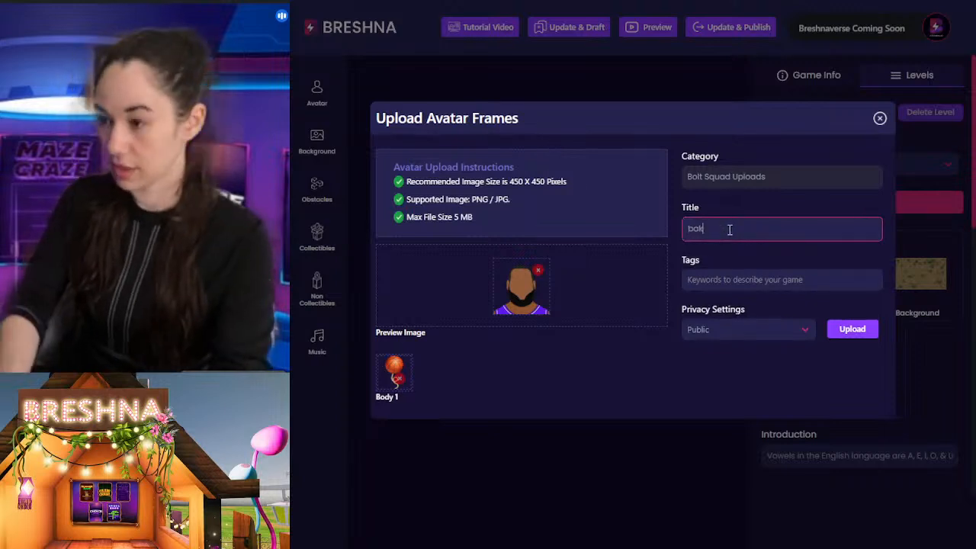
key("BackSpace")
key("BackSpace")
type("sket ball")
key("Tab")
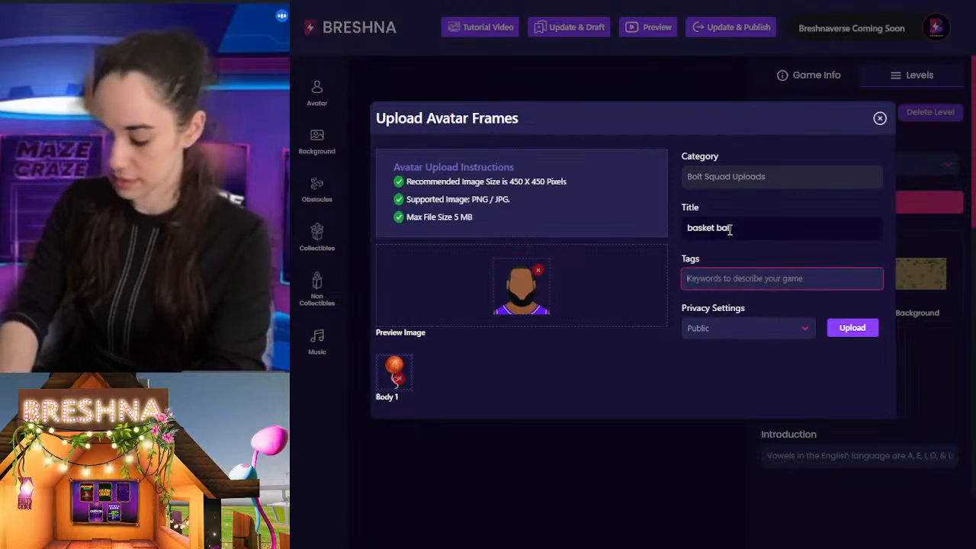
Step: Tag the violet-jersey avatar basketball, athlete and athletics
type("basketball")
key("Return")
type("athlete")
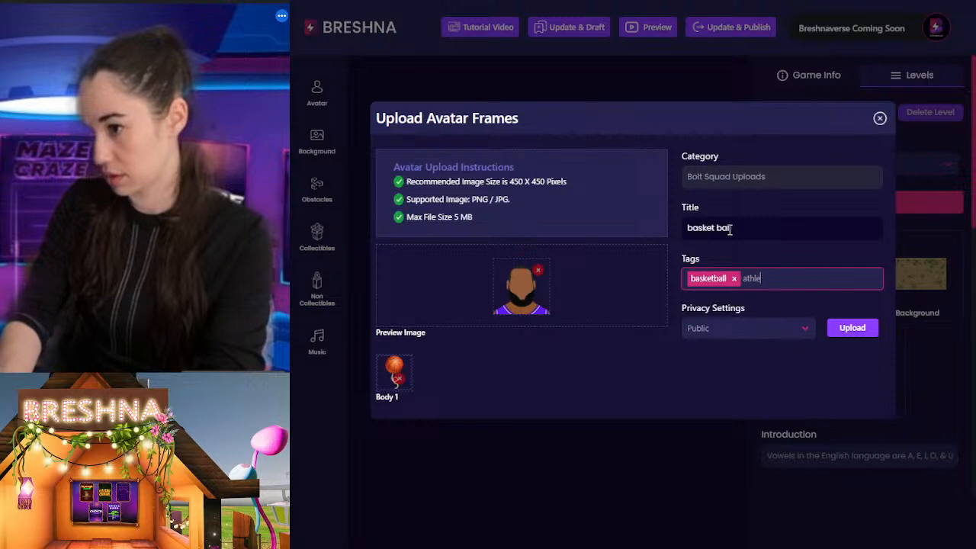
key("Return")
type("athletics")
key("Return")
Step: Add the tag sports to the violet-jersey avatar and upload its frames
type("apor")
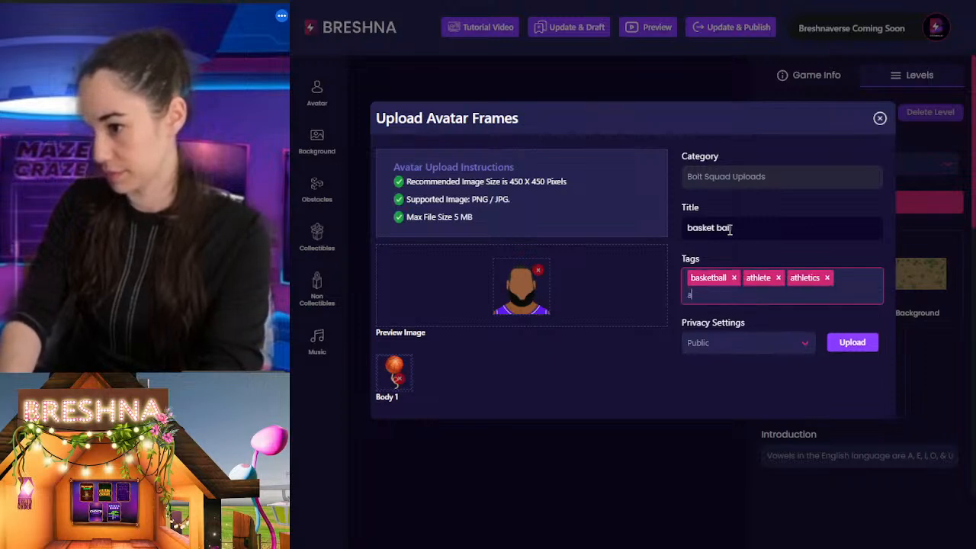
key("BackSpace")
key("BackSpace")
key("BackSpace")
key("BackSpace")
type("sport")
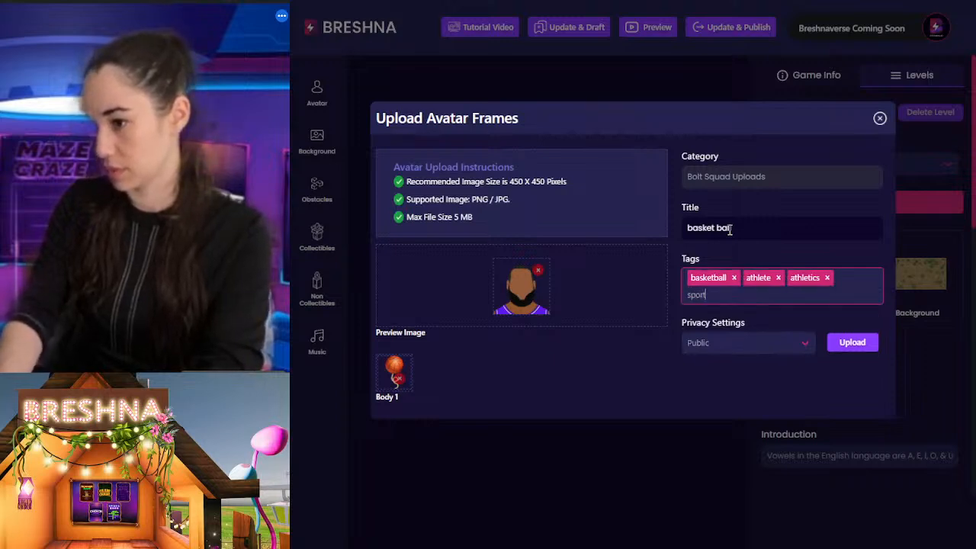
type("s")
key("Return")
left_click(855, 349)
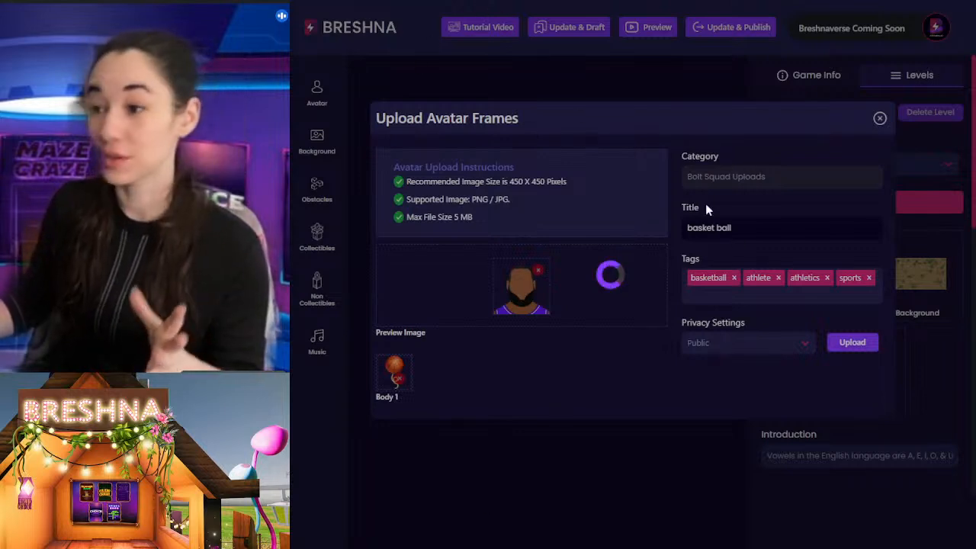
Step: Switch to the rose design in Canva and examine how the flower and stem are divided across its pages
key("ctrl+Tab")
scroll(739, 118, "down", 2)
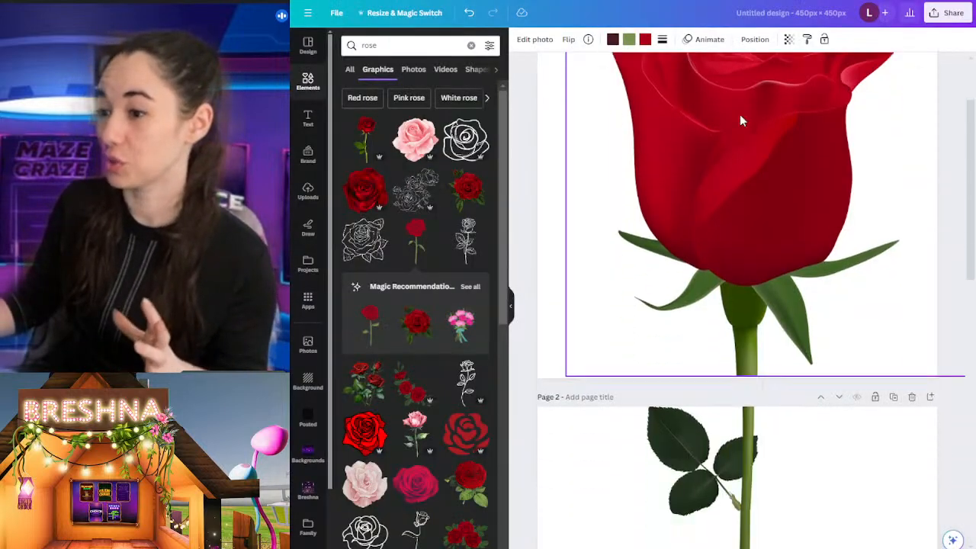
scroll(731, 203, "up", 2)
scroll(732, 203, "down", 2)
scroll(732, 204, "down", 1)
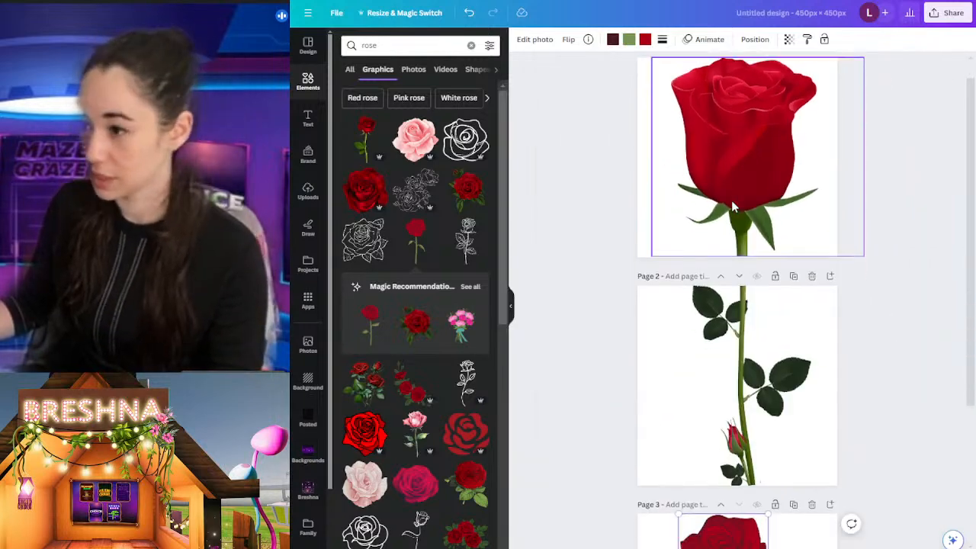
scroll(789, 144, "up", 1)
left_click(866, 168)
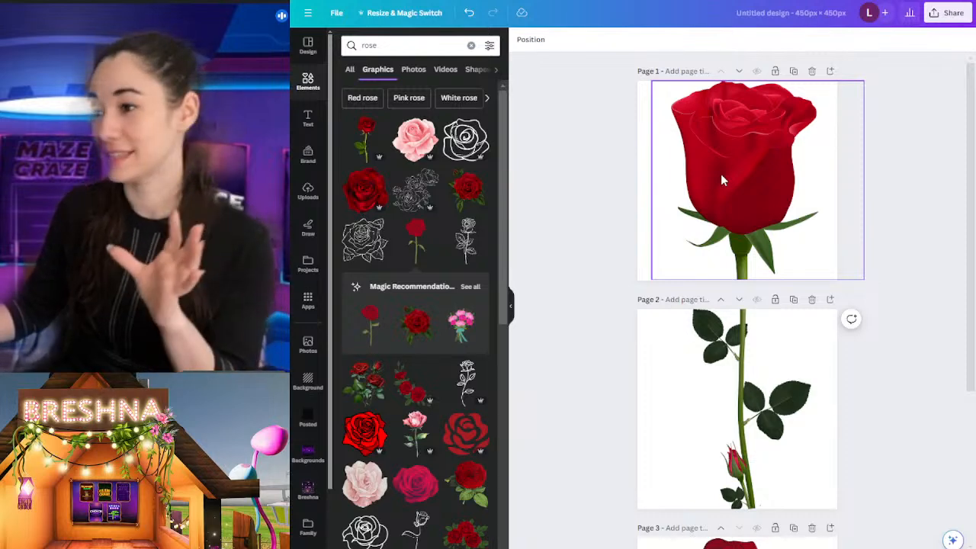
Step: Delete the small long-stemmed rose from page 3 of the rose design and switch back to Breshna
scroll(723, 180, "down", 2)
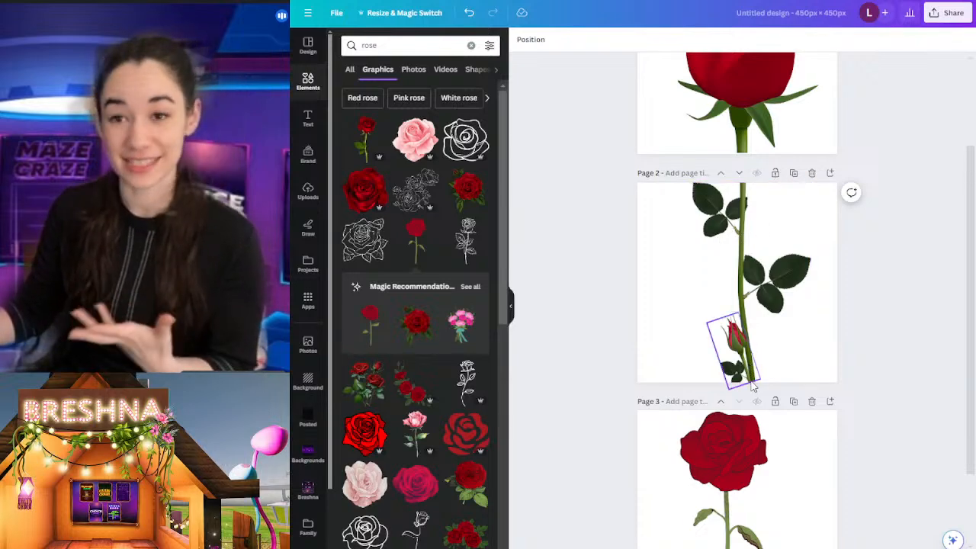
left_click(746, 465)
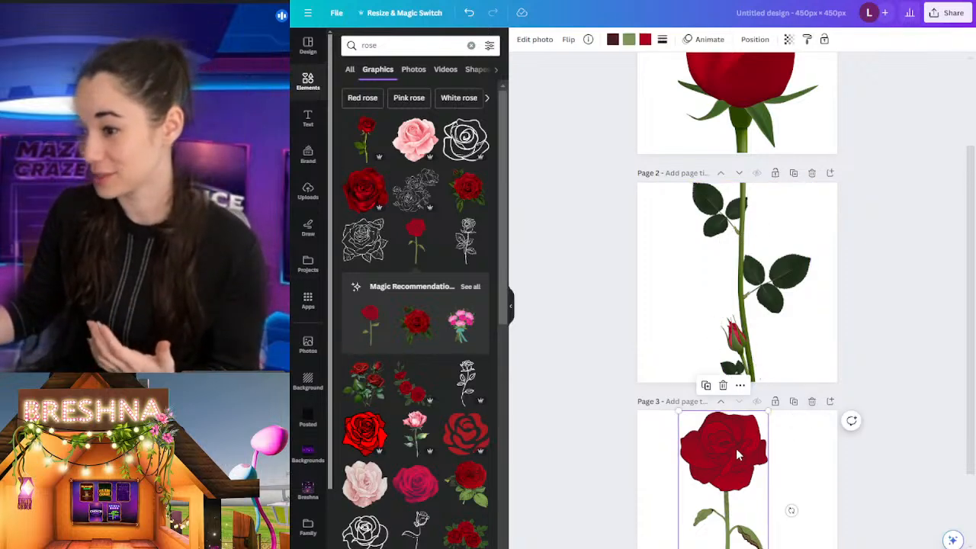
key("Delete")
key("alt+Tab")
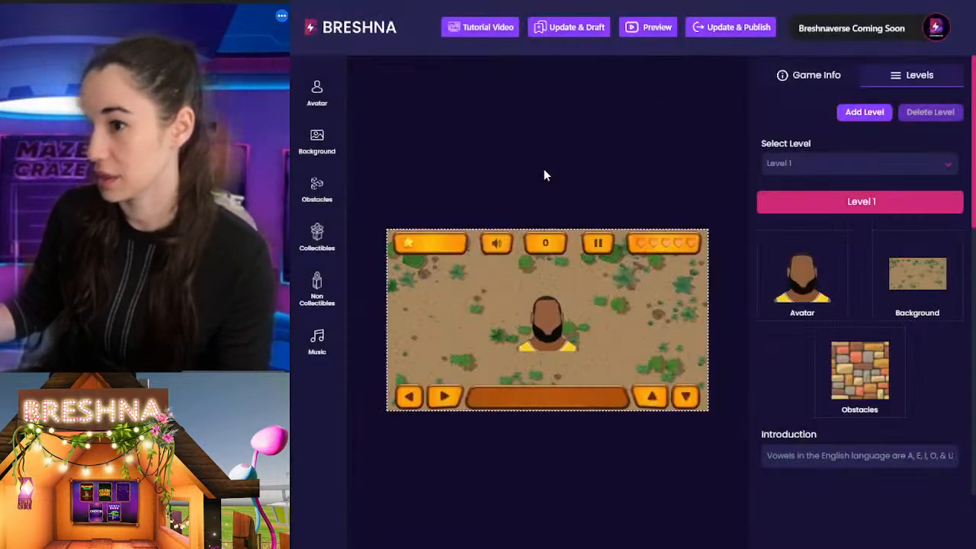
Step: Start a new avatar upload with the violet-jersey player head as preview image and the basketball picture as Body 1
left_click(316, 92)
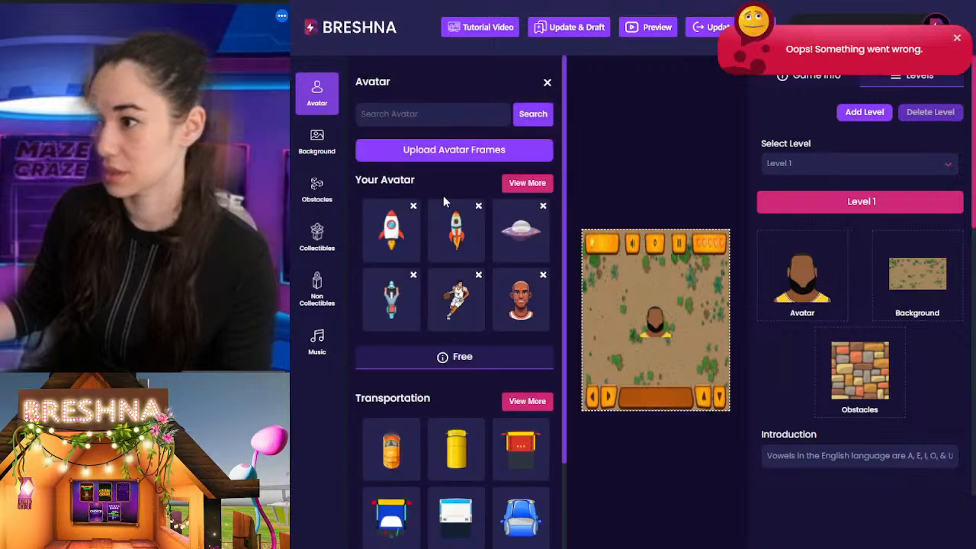
left_click(432, 151)
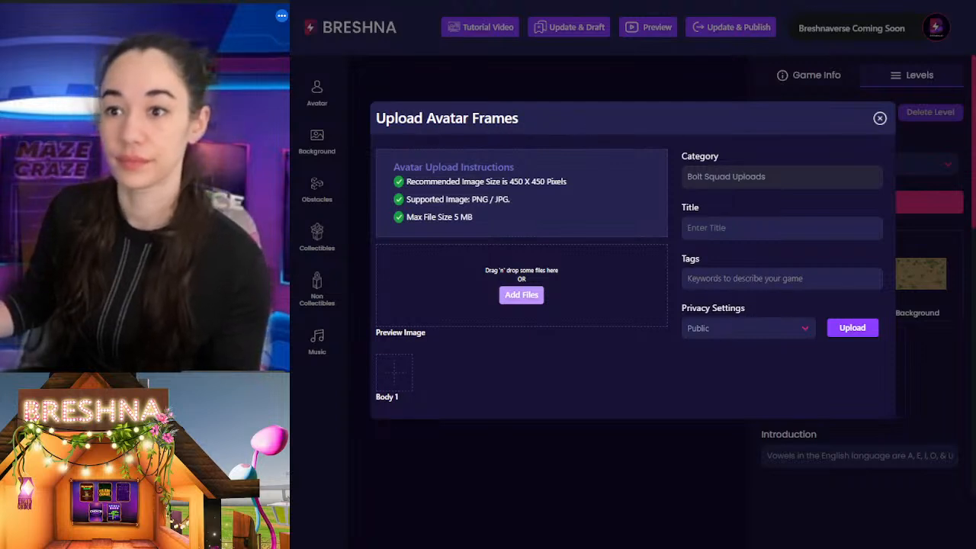
left_click(391, 385)
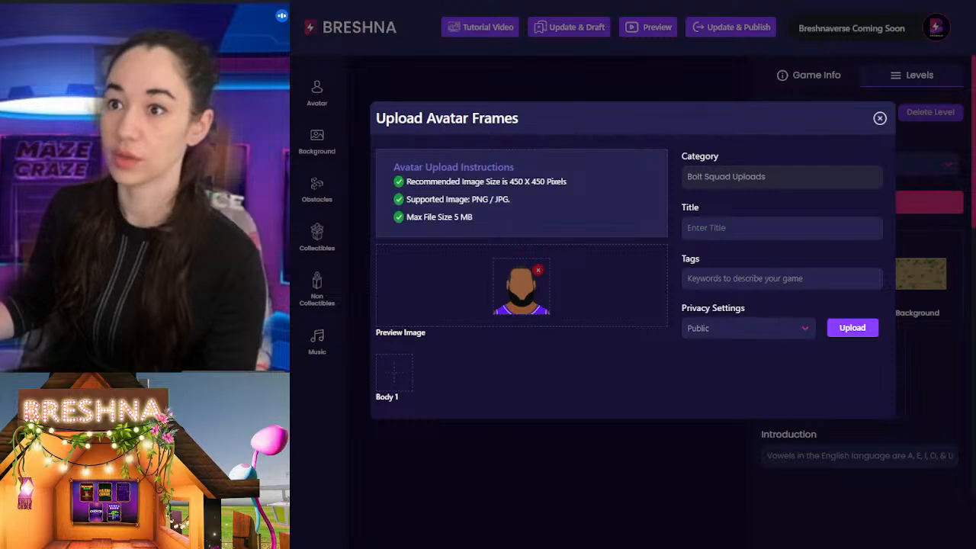
Step: Title the avatar upload "basket ball" and add the tag basketball
left_click(728, 225)
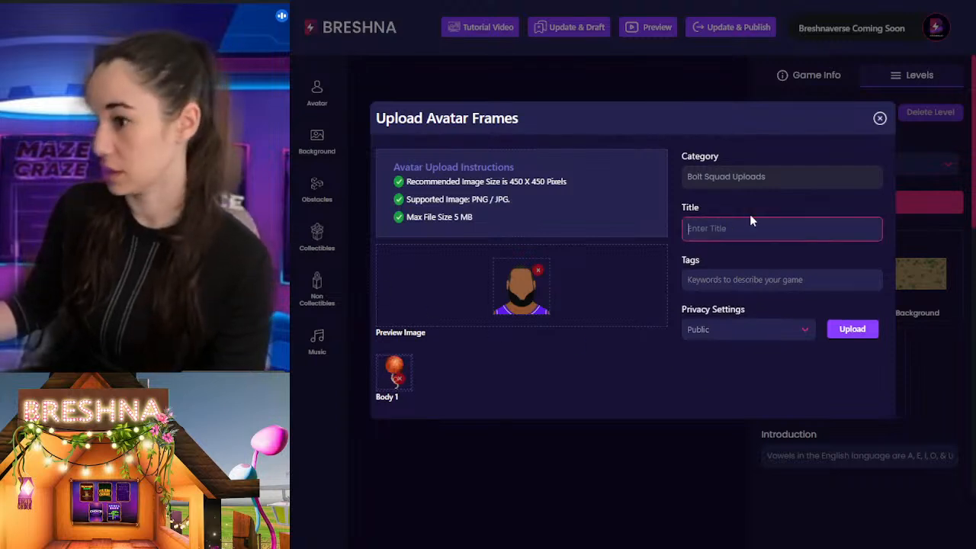
type("basket ball")
key("Tab")
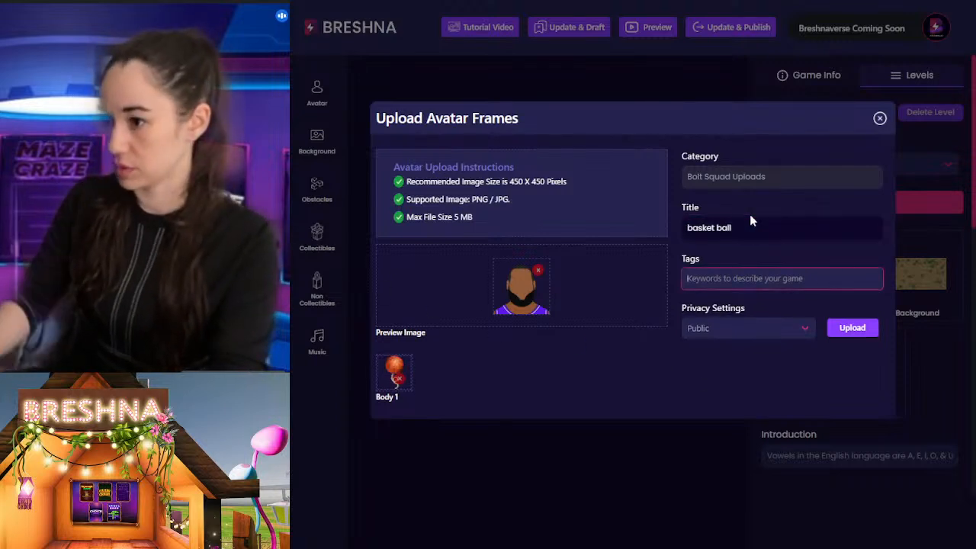
type("basketball athel")
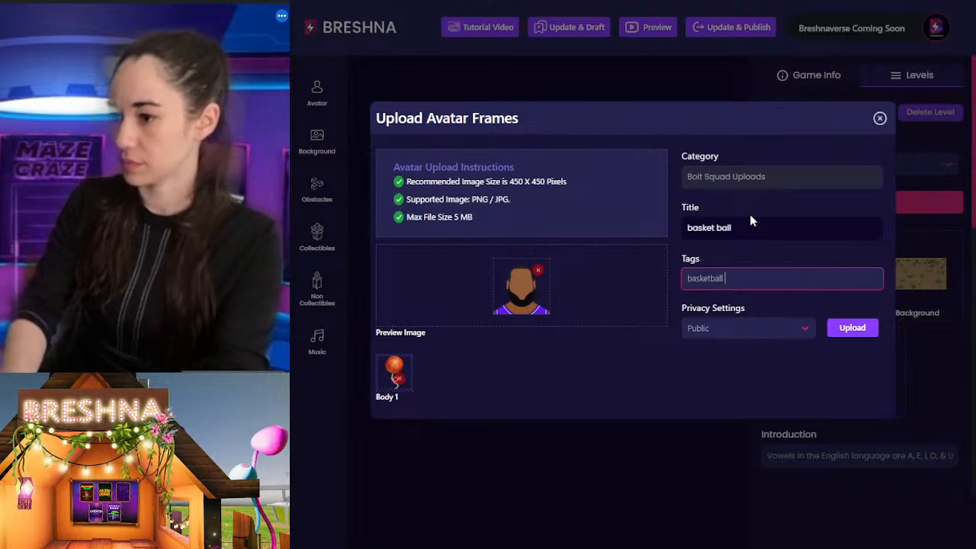
key("Return")
Step: Add the tags athlete, athletics and sports to the avatar and upload its frames
type("athe")
key("BackSpace")
type("lete")
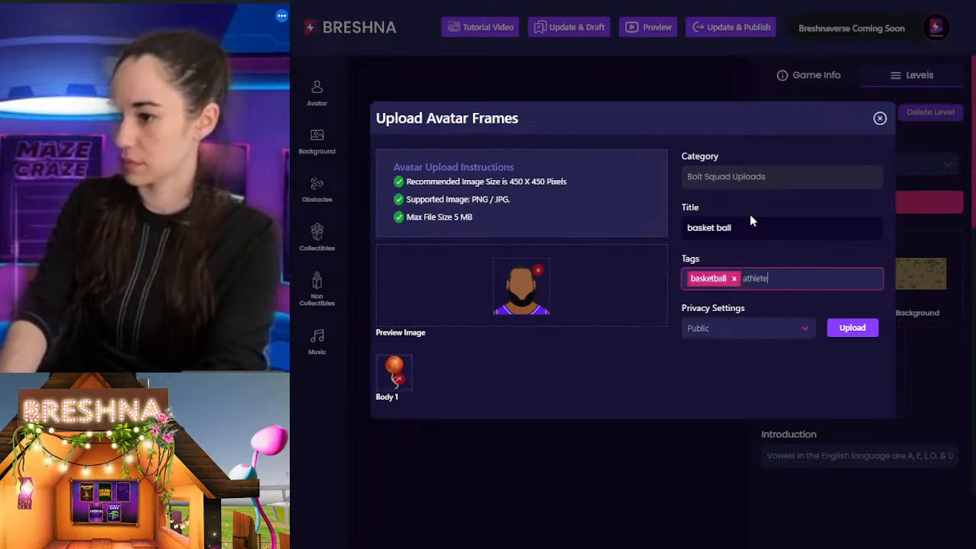
key("Return")
type("athlet")
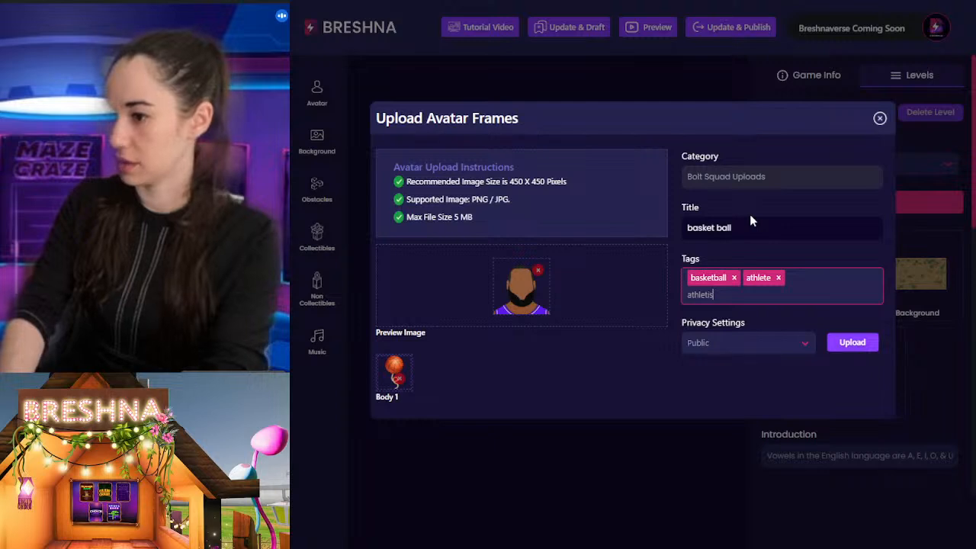
type("ics")
key("Return")
type("spo")
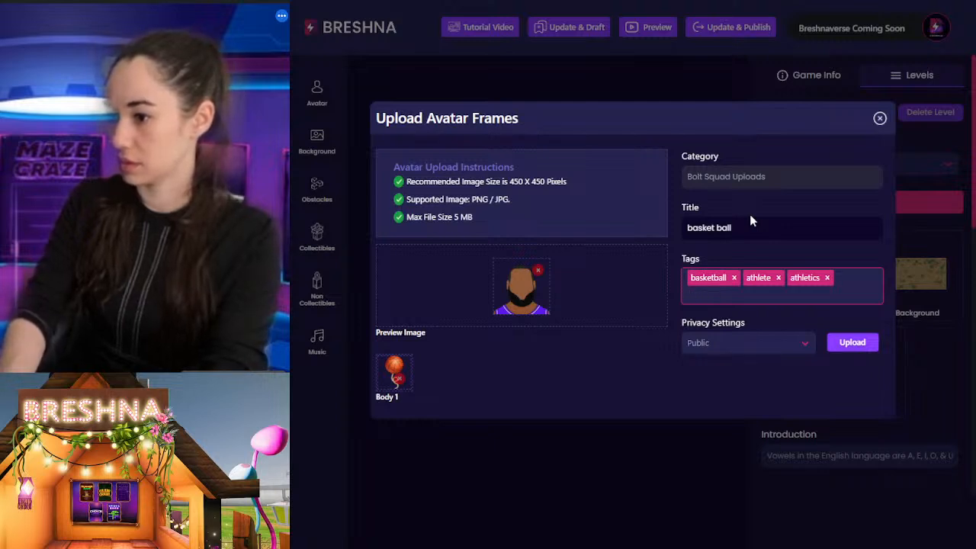
type("rts")
key("Return")
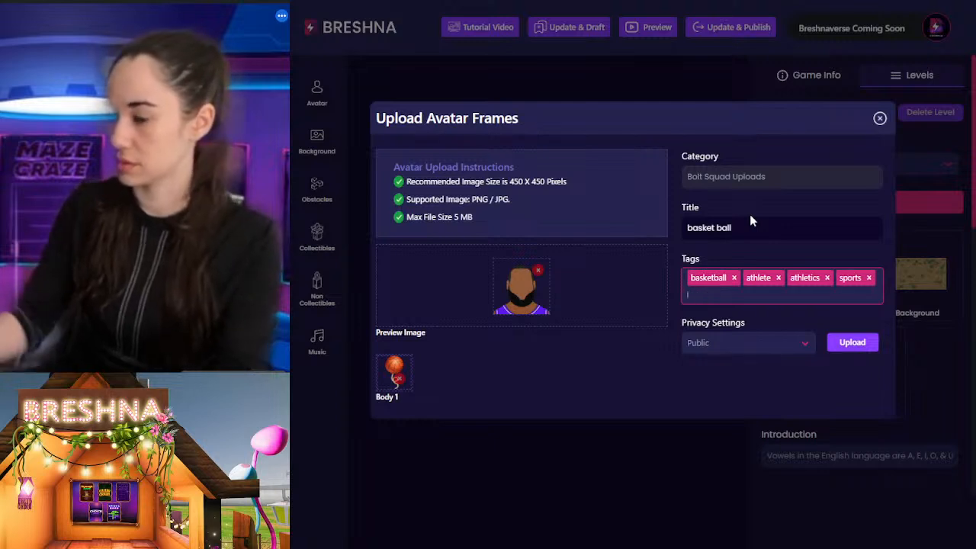
left_click(851, 339)
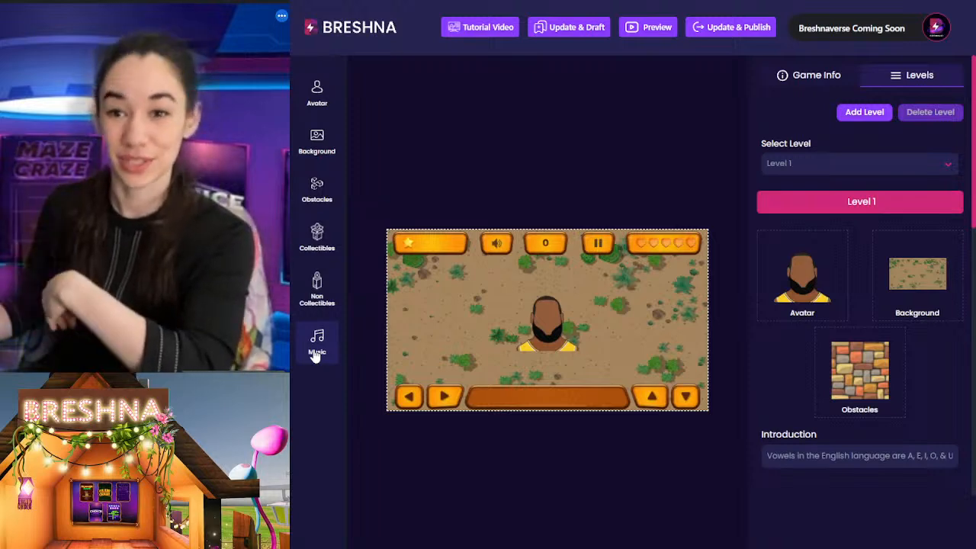
Step: Check the recommended image size in the background upload form and close the form without adding files
left_click(319, 145)
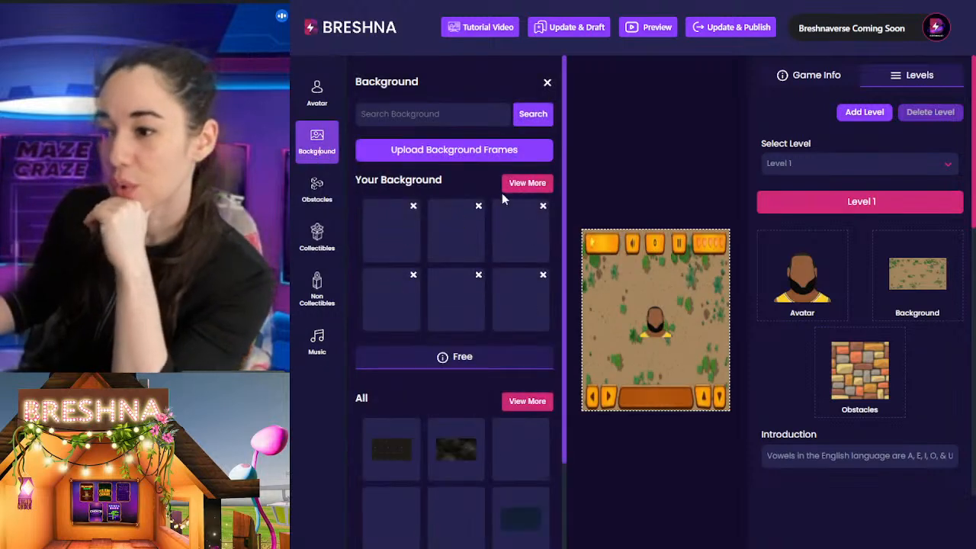
left_click(449, 151)
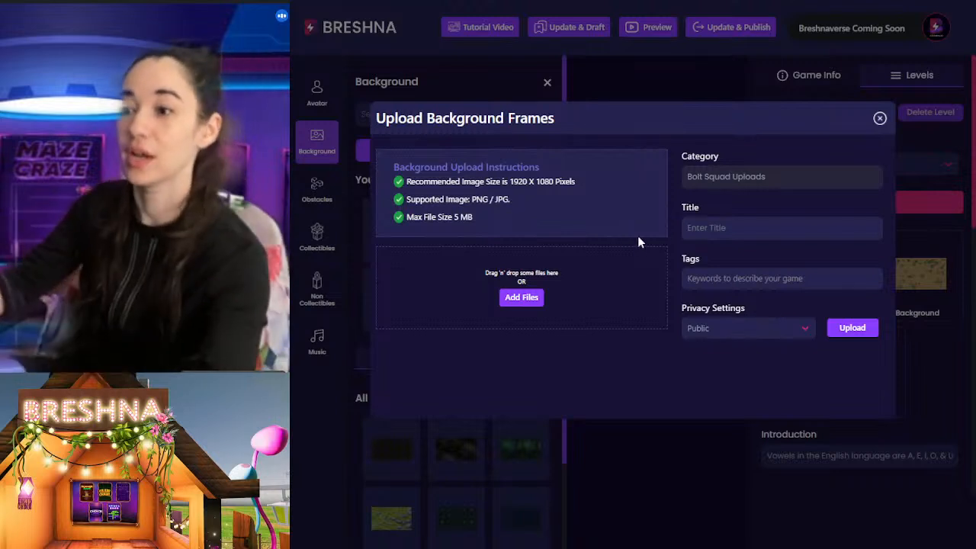
left_click_drag(499, 181, 581, 180)
left_click(601, 232)
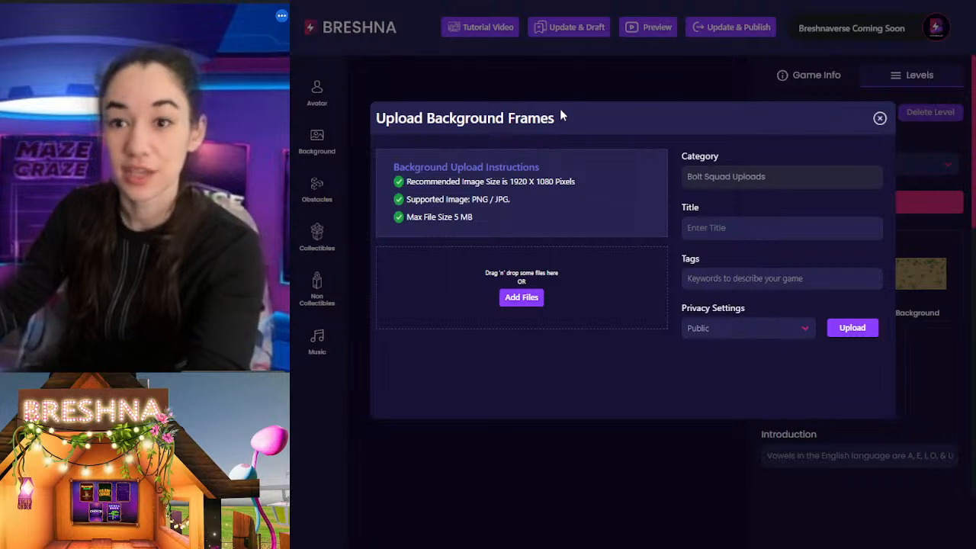
left_click(658, 490)
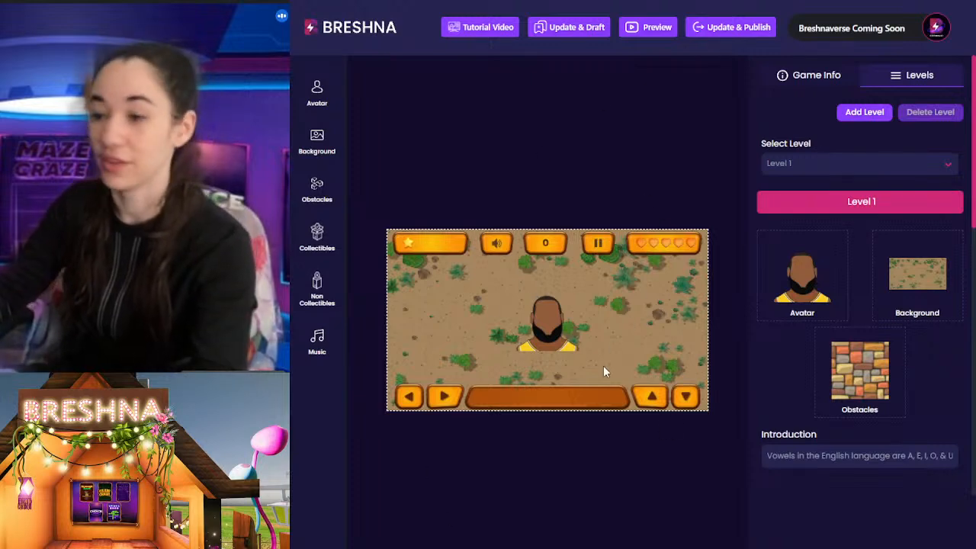
Step: Set the basketball court from the uploaded backgrounds as the Level 1 background
left_click(316, 141)
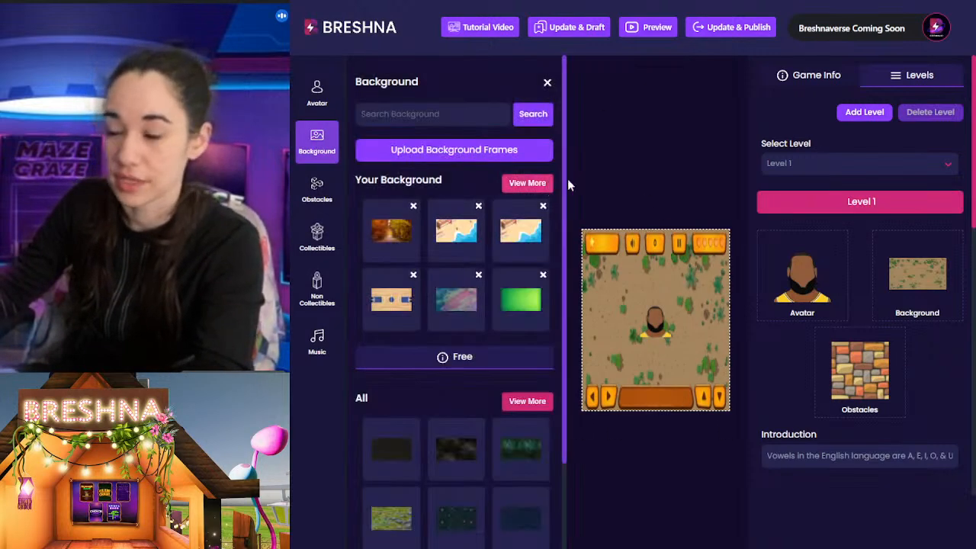
left_click(536, 184)
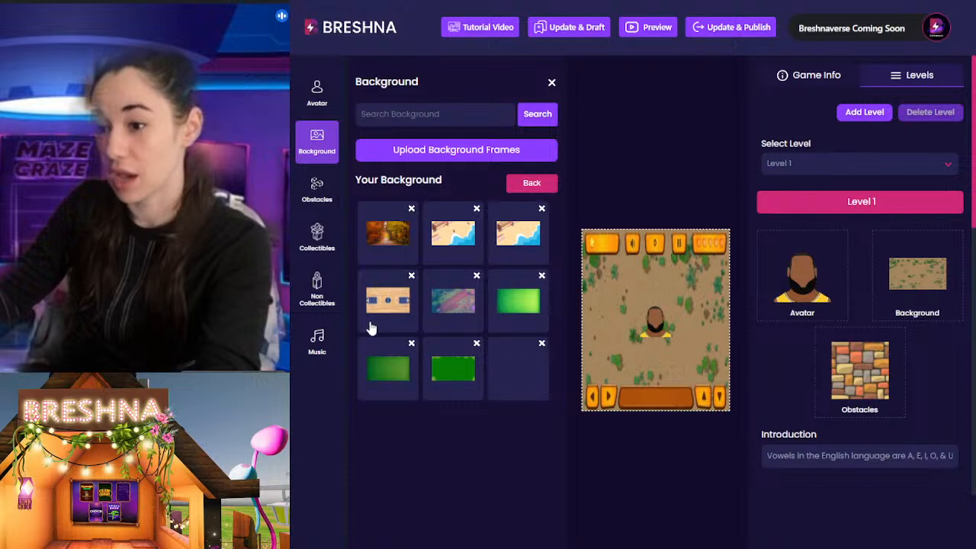
left_click(387, 303)
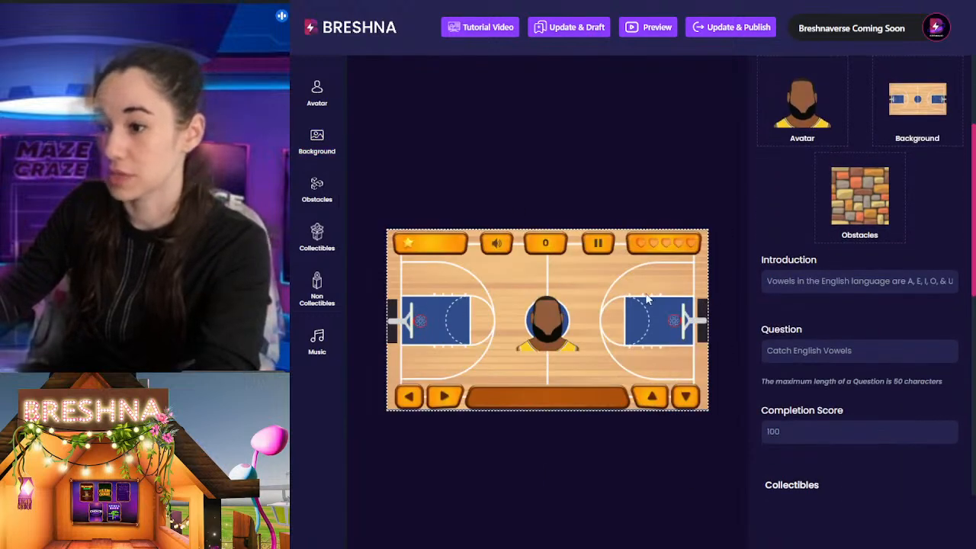
Step: Choose the red wooden plank tile from the full free obstacle collection as the Level 1 obstacle
left_click(317, 186)
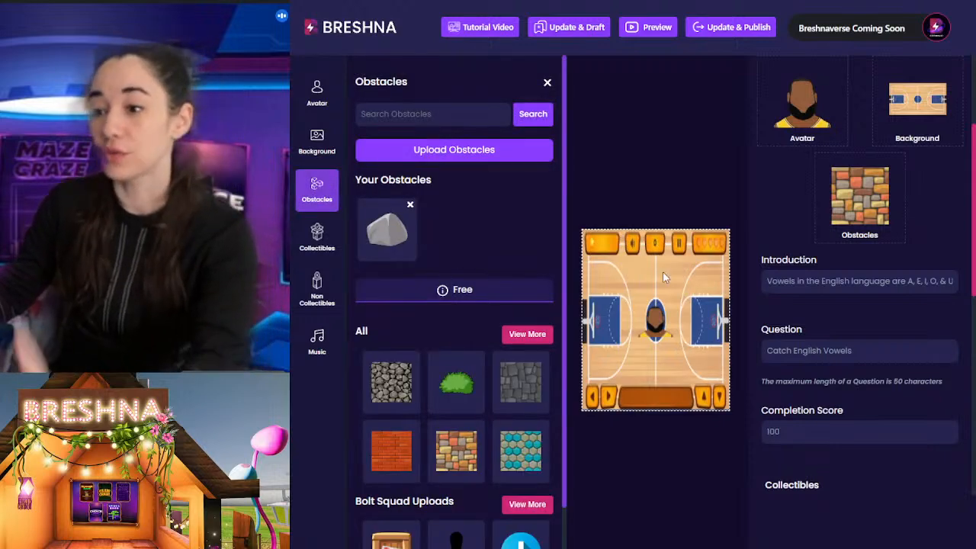
left_click(624, 274)
left_click(318, 196)
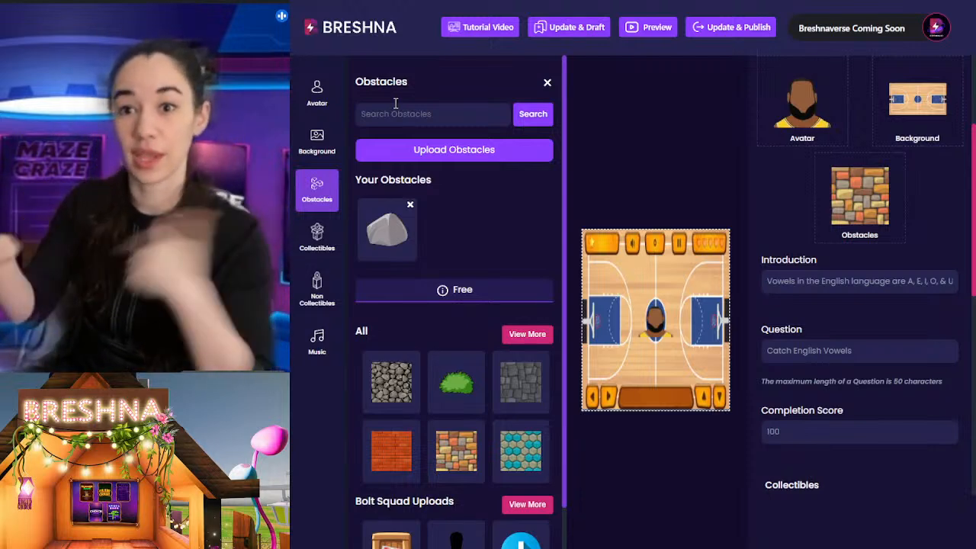
scroll(527, 194, "down", 2)
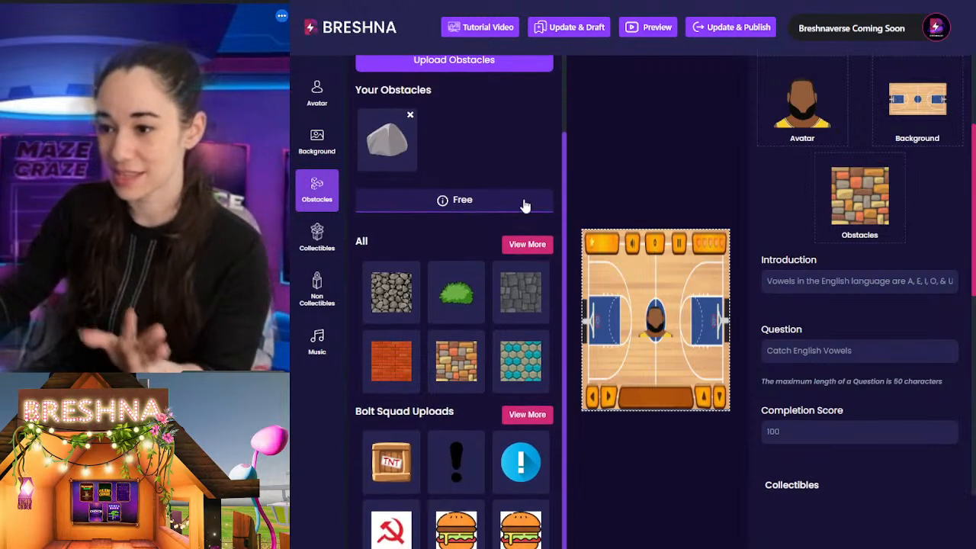
left_click(527, 246)
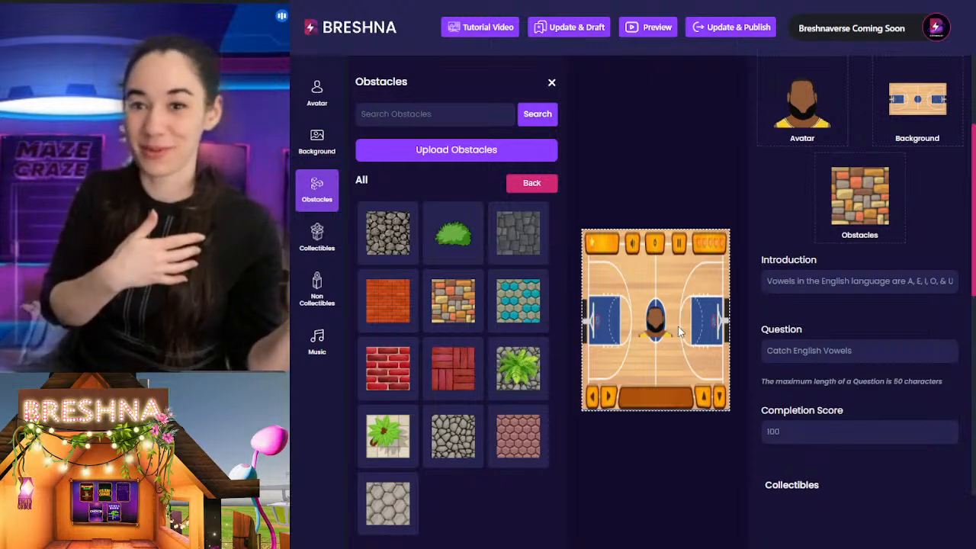
left_click(430, 371)
scroll(593, 498, "down", 2)
scroll(873, 191, "up", 2)
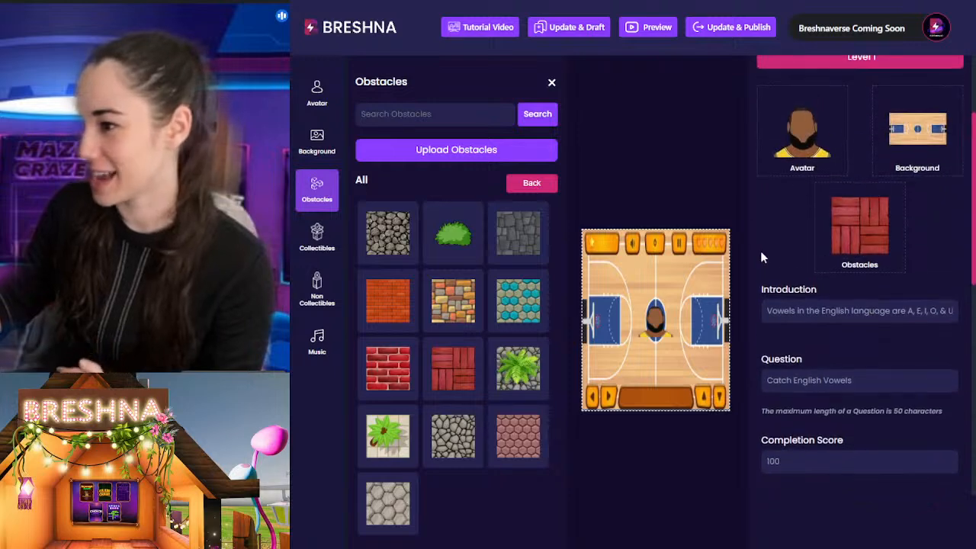
left_click(761, 252)
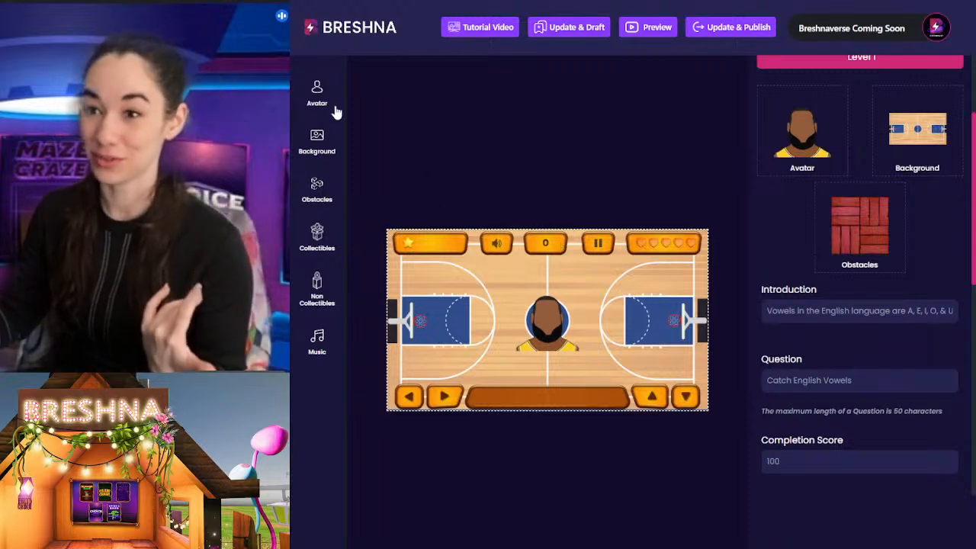
Step: Change the level background to the sandy ground with green shrubs from the free backgrounds
left_click(319, 141)
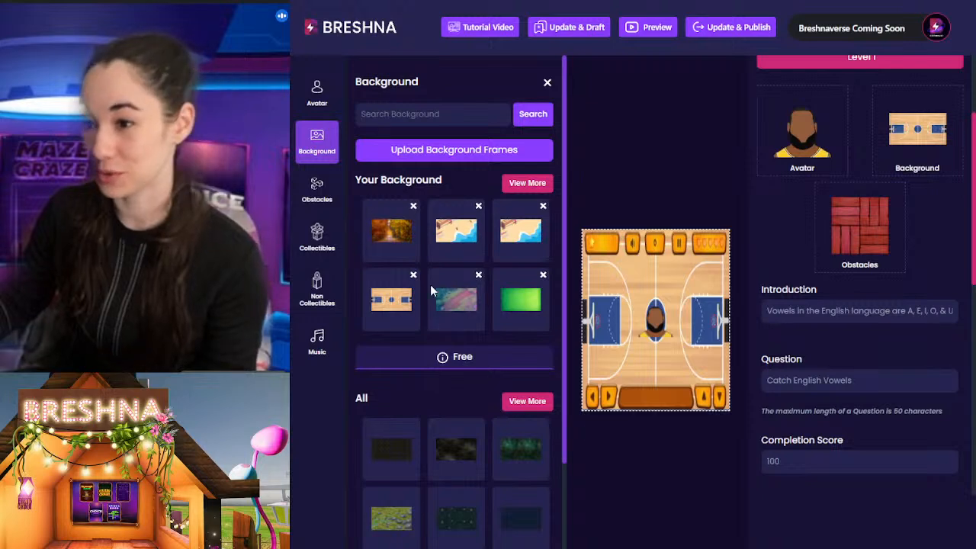
scroll(487, 287, "down", 2)
scroll(503, 297, "down", 3)
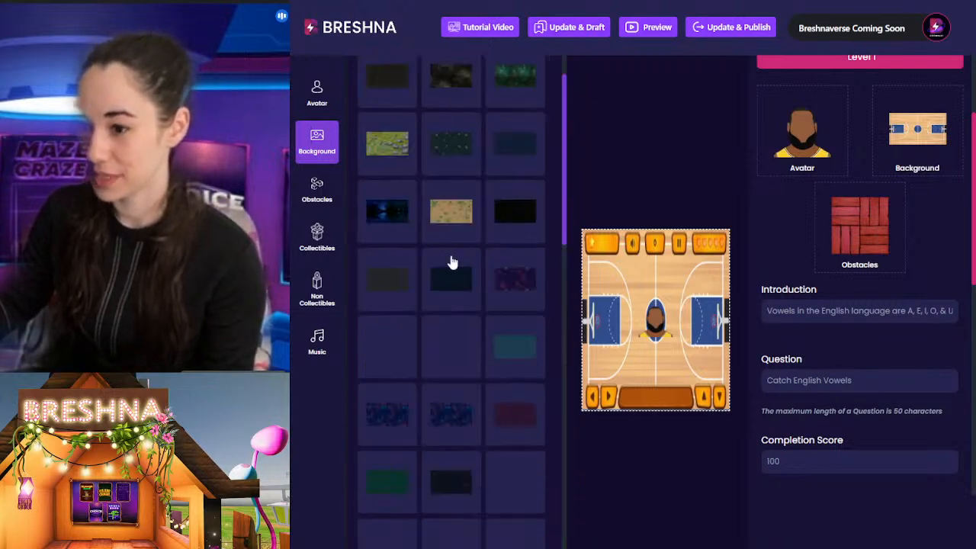
left_click(451, 211)
left_click(661, 175)
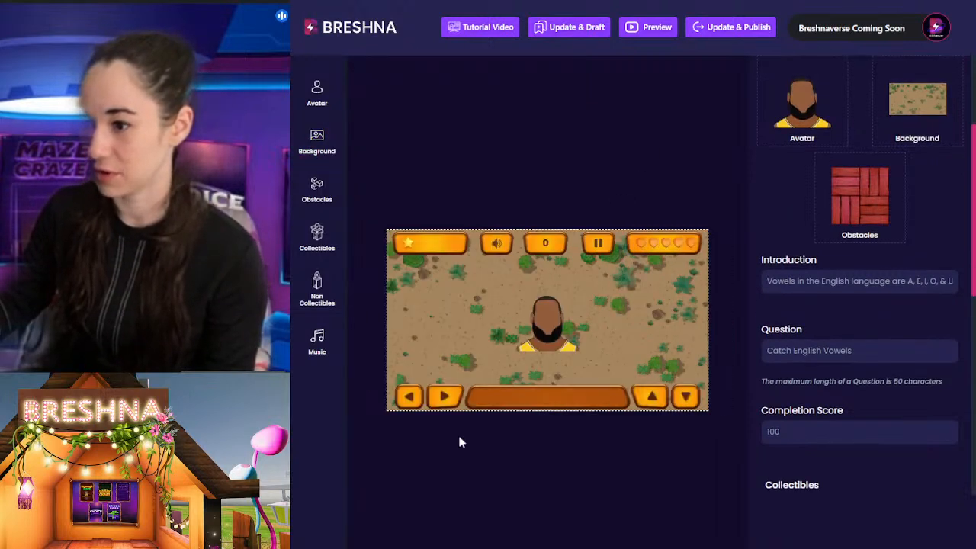
Step: Set the green bush as the level's obstacle
left_click(317, 191)
left_click(465, 381)
left_click(710, 456)
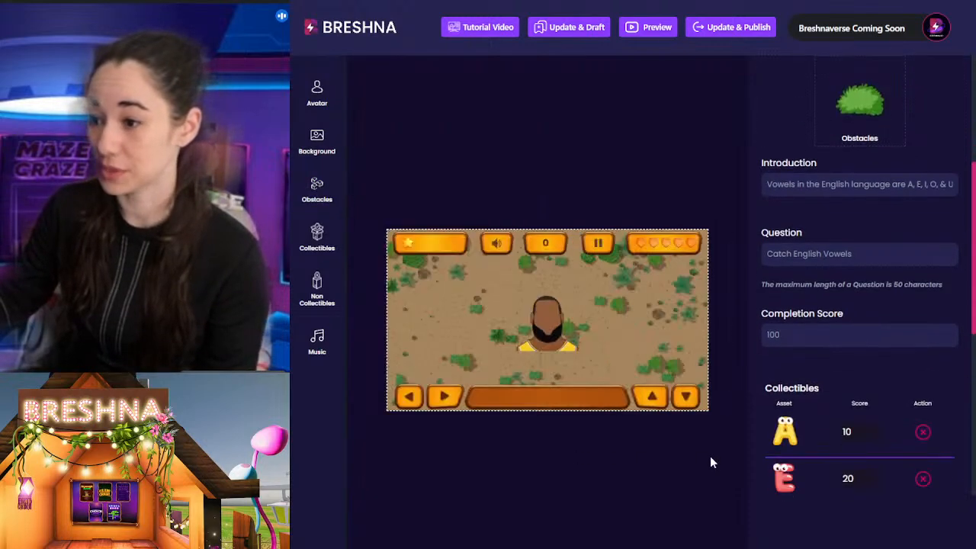
Step: Restore the uploaded basketball court as the level background
scroll(809, 221, "up", 2)
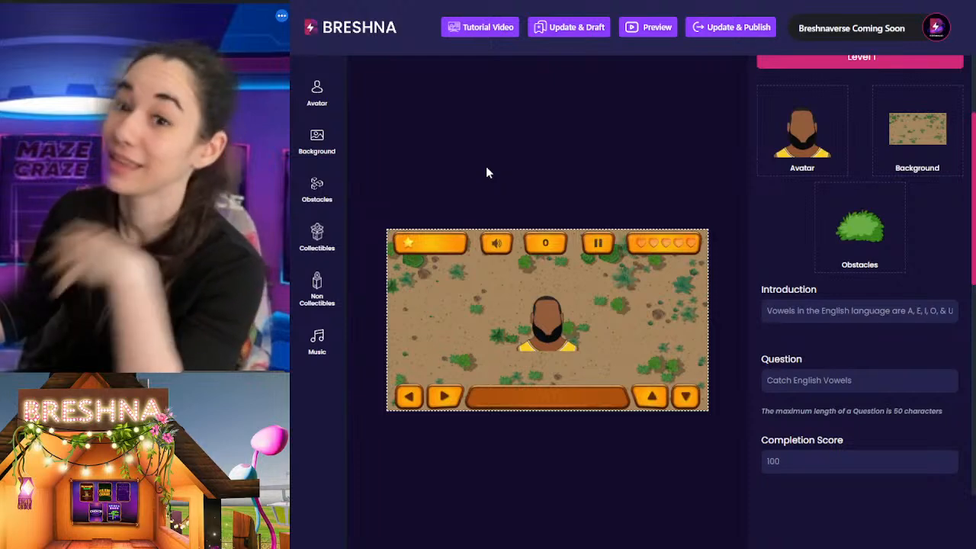
left_click(316, 148)
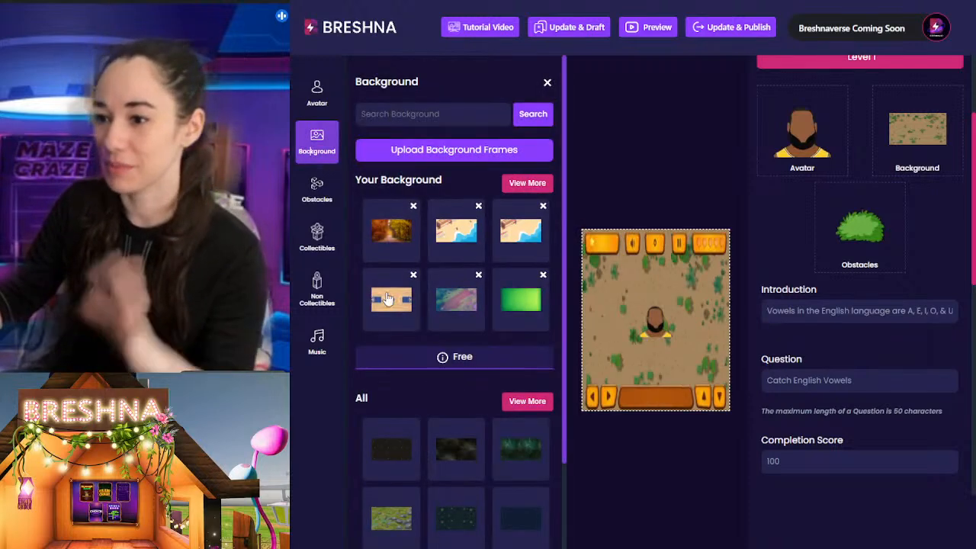
left_click(391, 314)
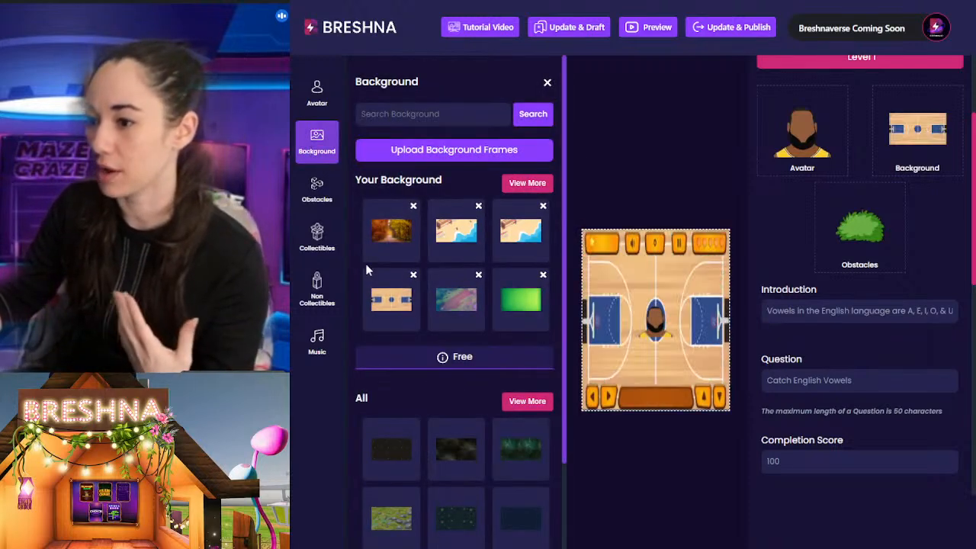
Step: Set the red wooden plank tile from the full free obstacle collection as the Level 1 obstacle
left_click(317, 190)
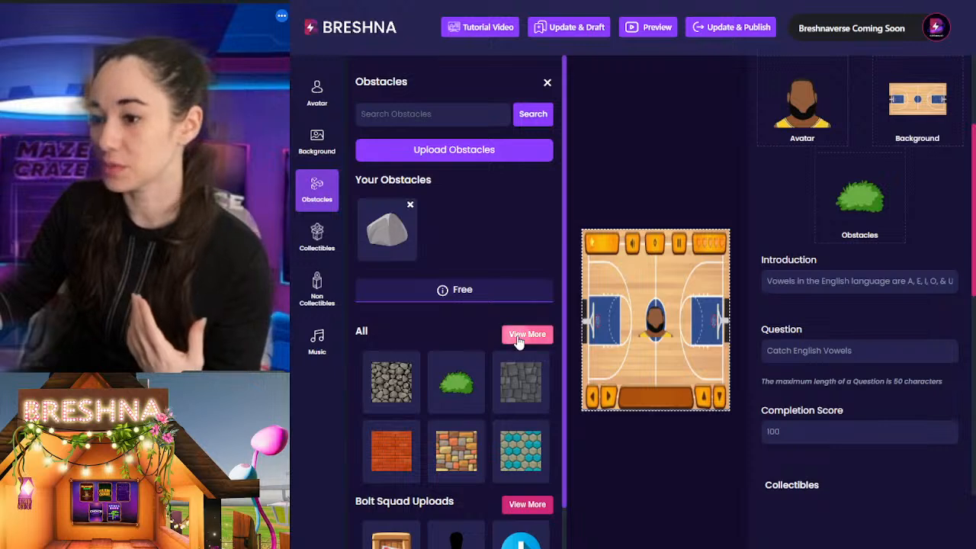
left_click(526, 335)
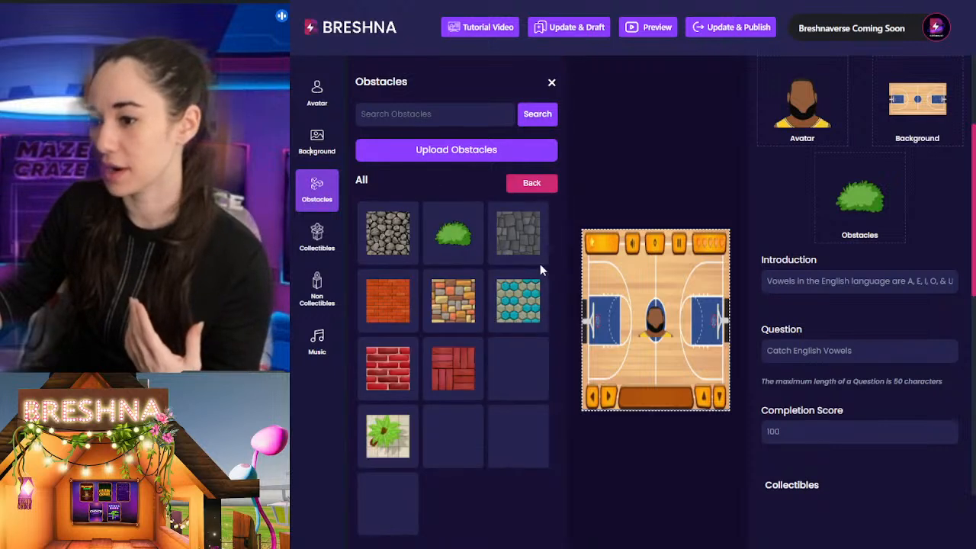
left_click(457, 371)
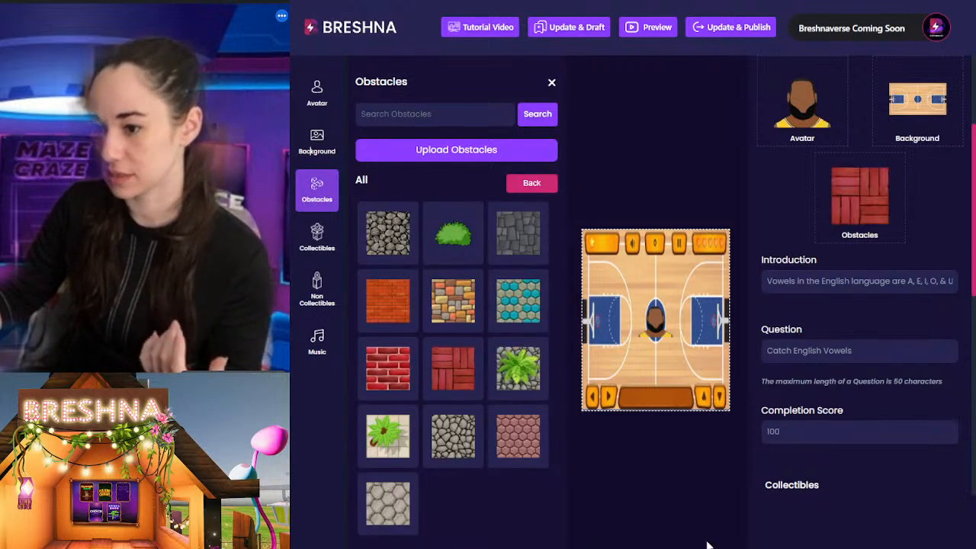
Step: Search the collectibles for "basket" and add the three different basketballs to the Level 1 collectibles
left_click(317, 235)
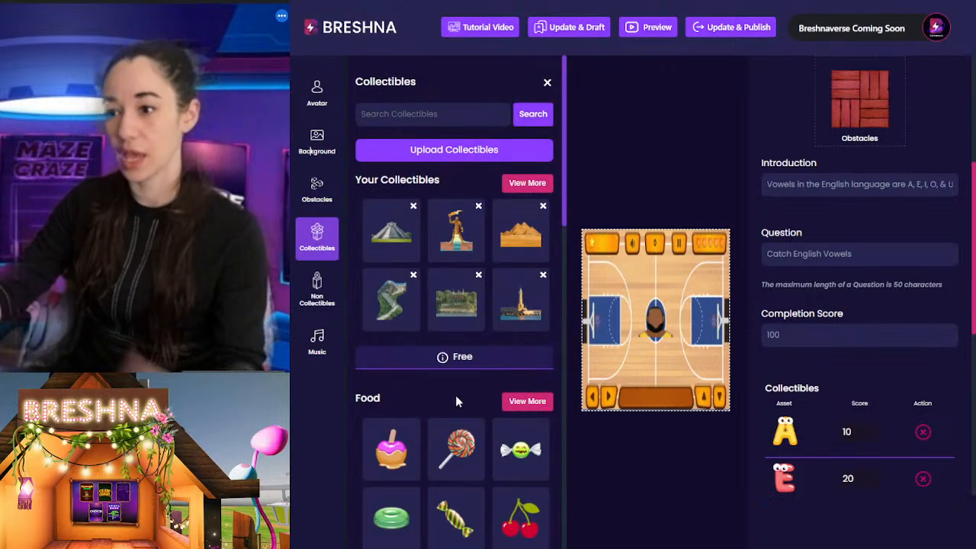
left_click(523, 184)
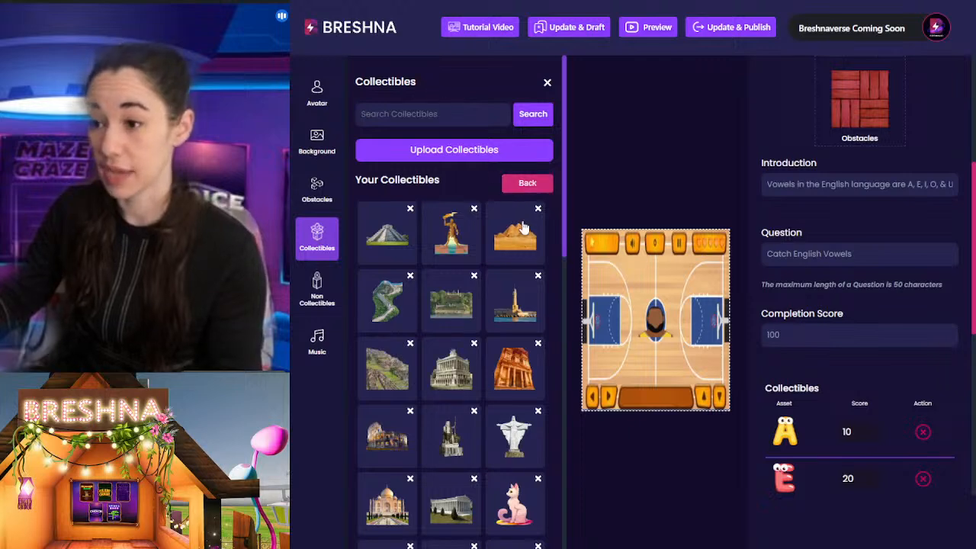
scroll(499, 198, "down", 10)
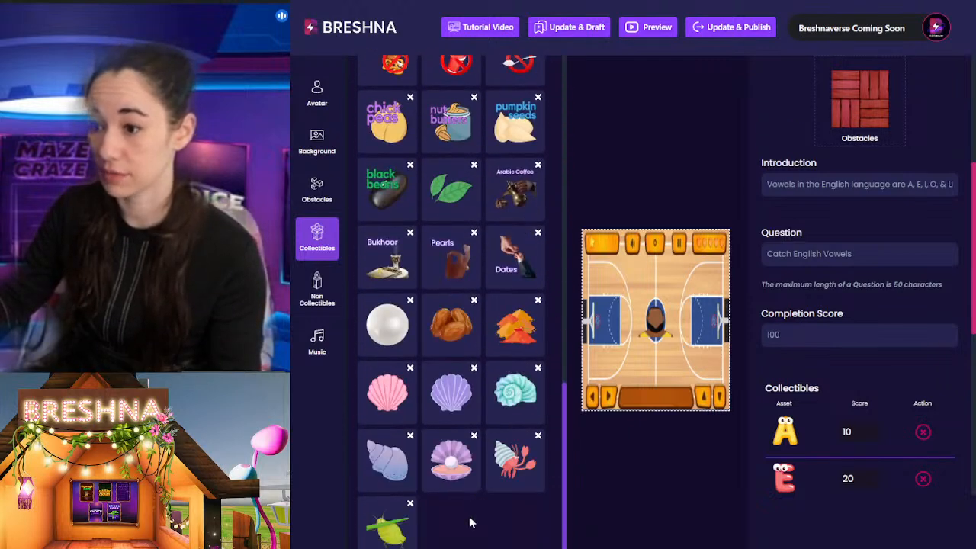
scroll(468, 521, "up", 2)
scroll(480, 520, "down", 2)
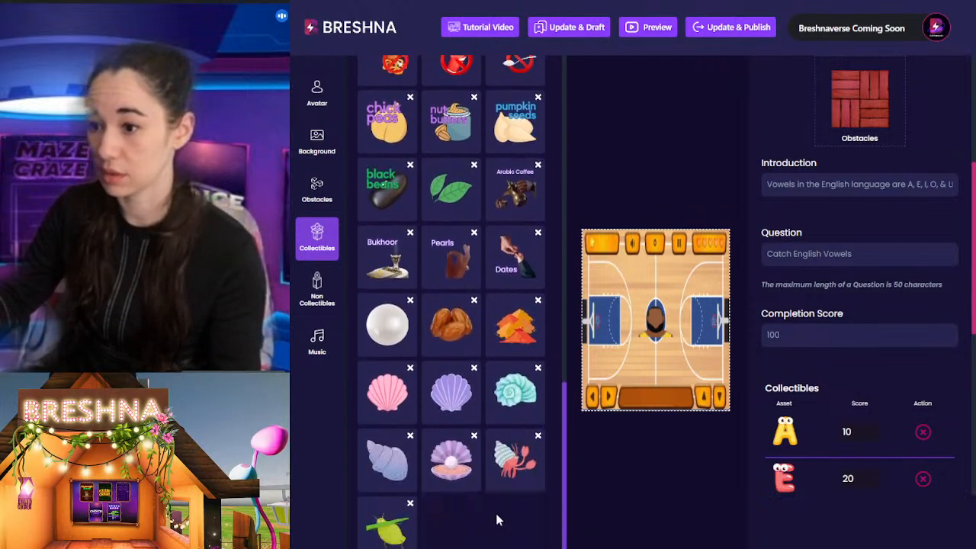
scroll(499, 520, "up", 15)
left_click(378, 118)
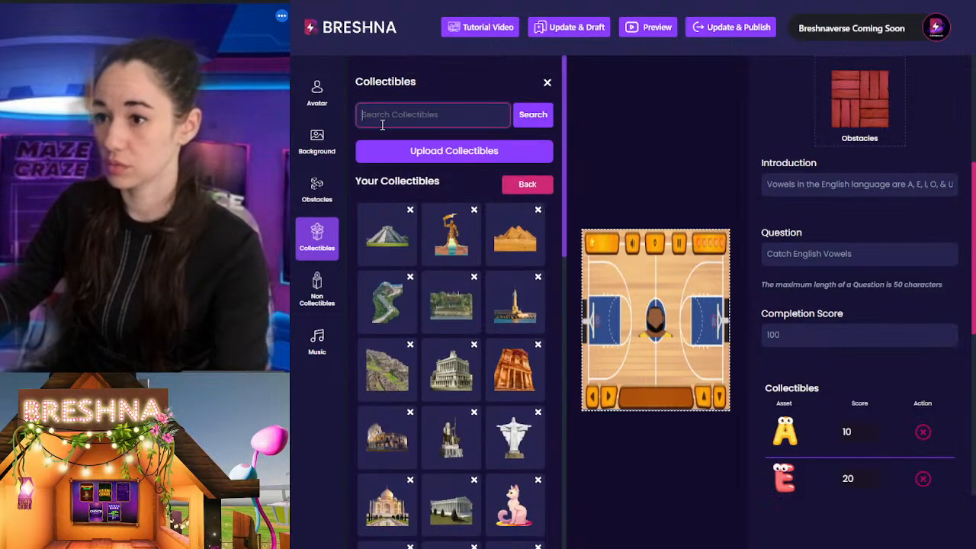
type("basket")
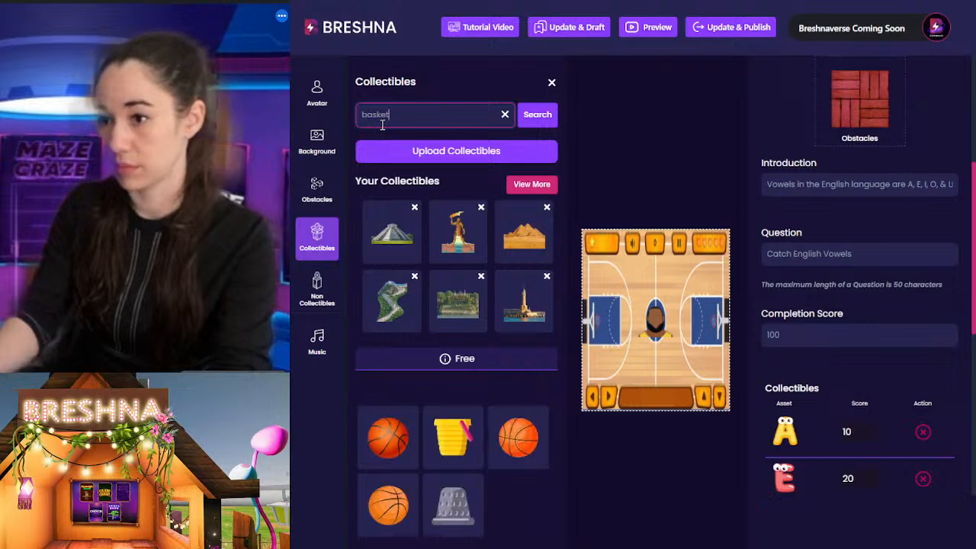
left_click(516, 452)
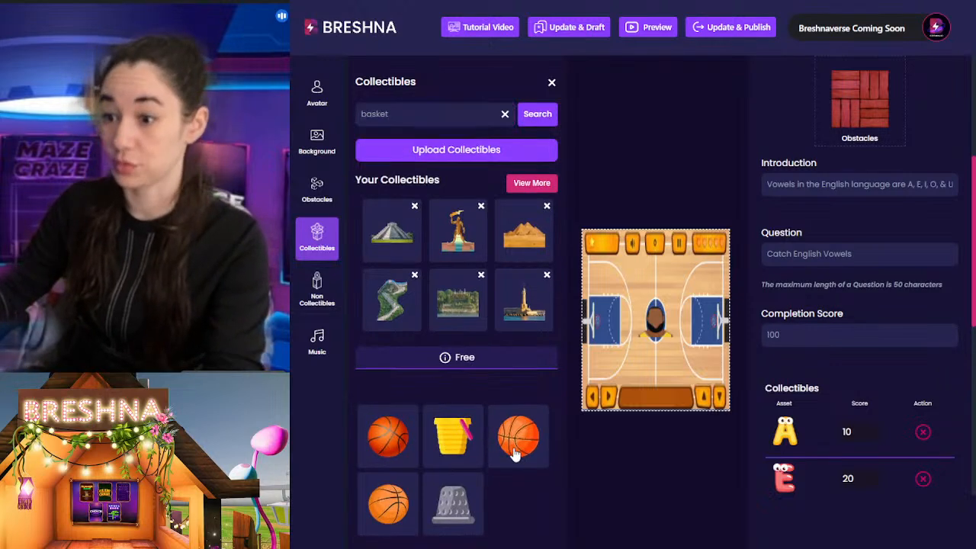
left_click(395, 445)
left_click(390, 497)
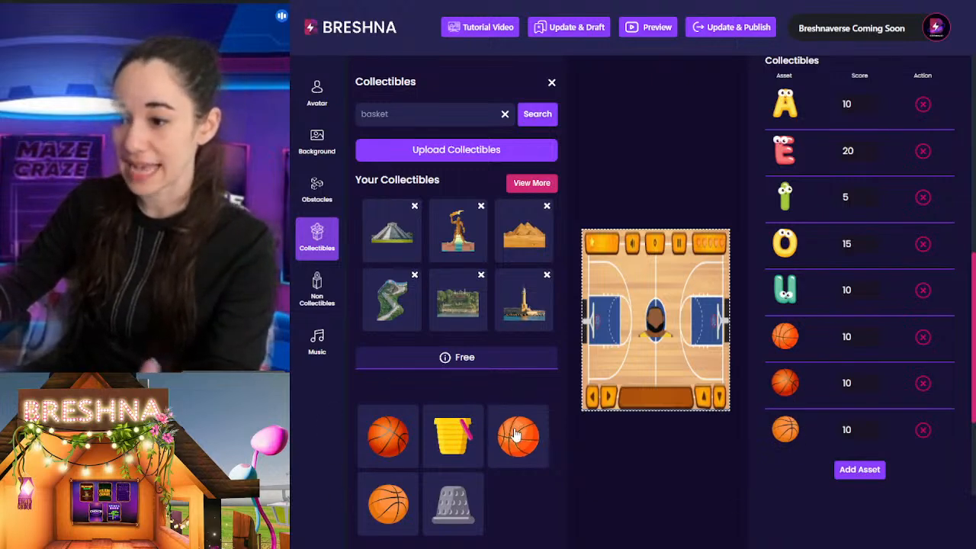
Step: Review the game info and the Level 1 introduction, question, collectibles and non-collectibles
scroll(824, 357, "up", 3)
scroll(825, 356, "up", 5)
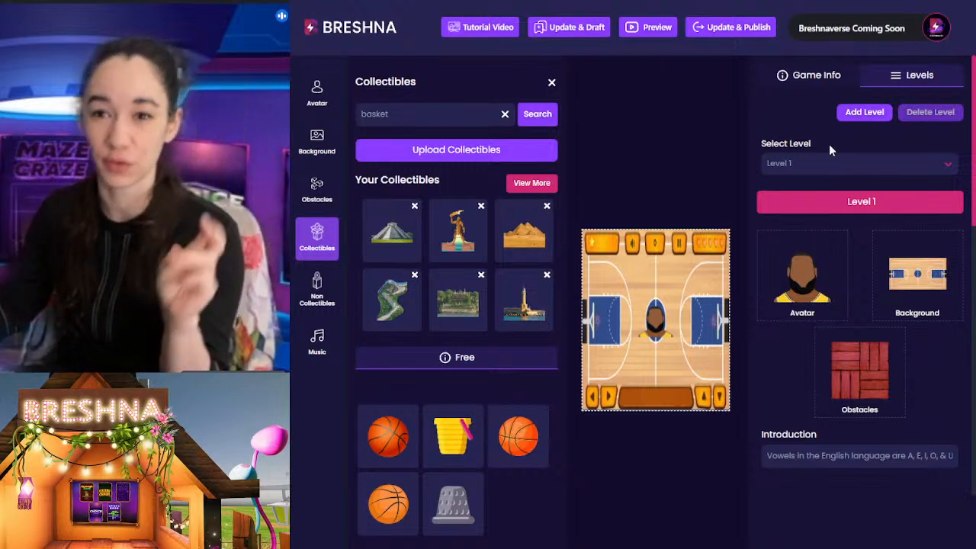
left_click(784, 84)
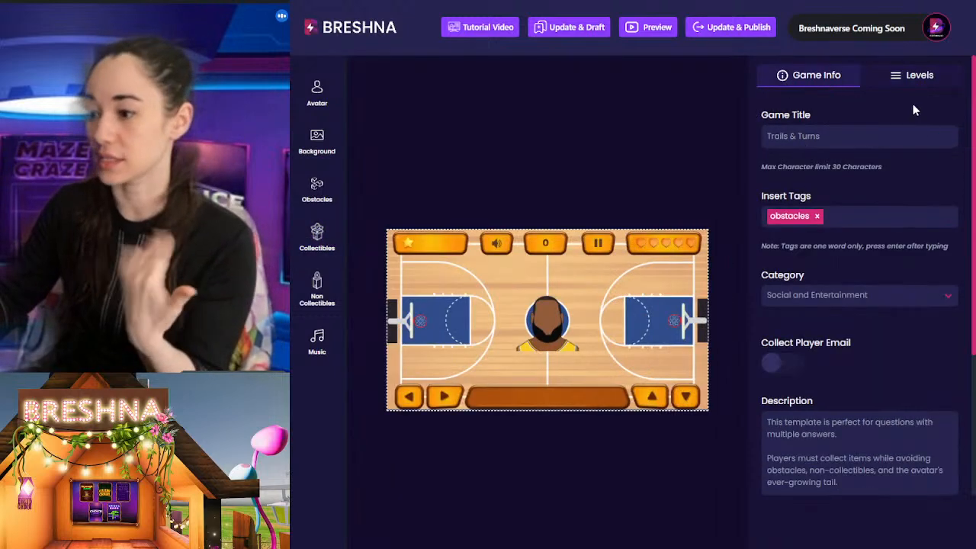
left_click(905, 81)
scroll(860, 310, "down", 3)
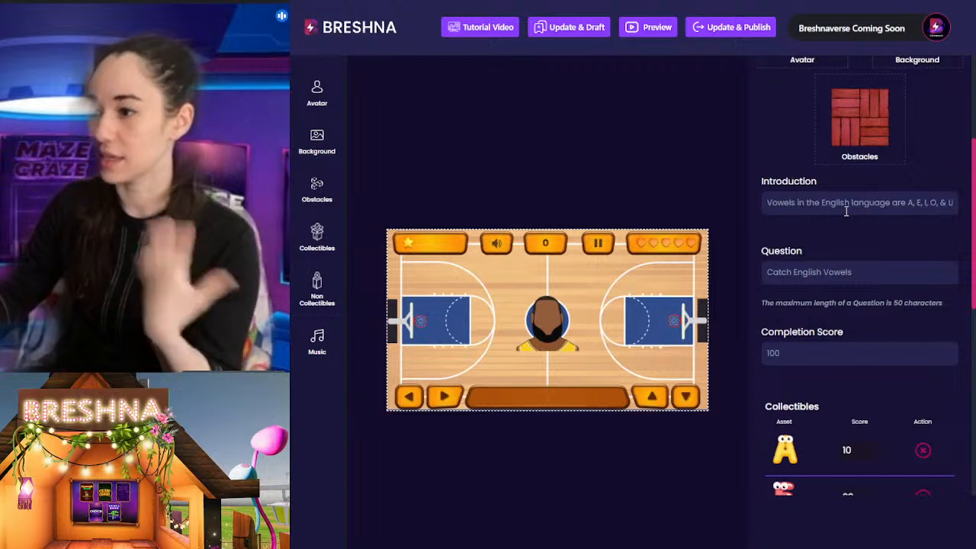
left_click(835, 281)
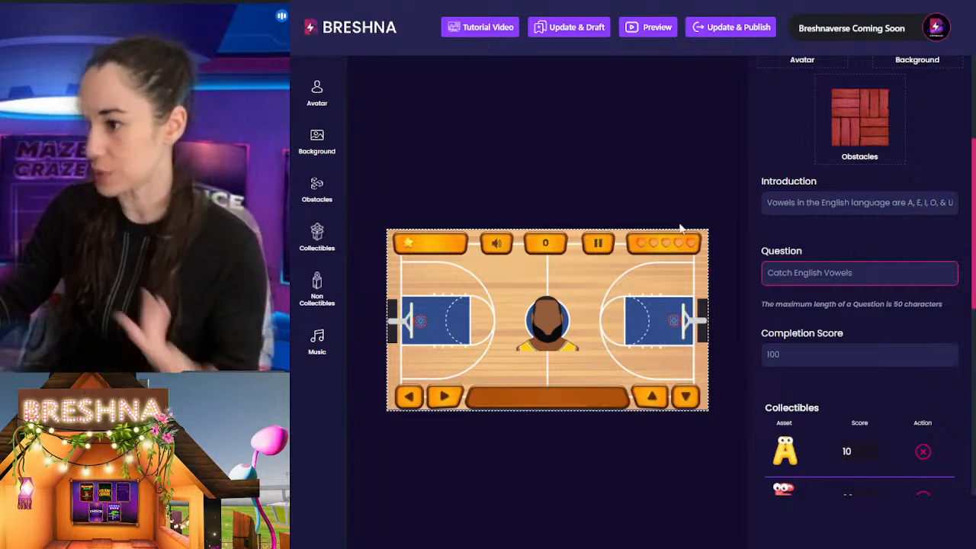
scroll(851, 296, "down", 7)
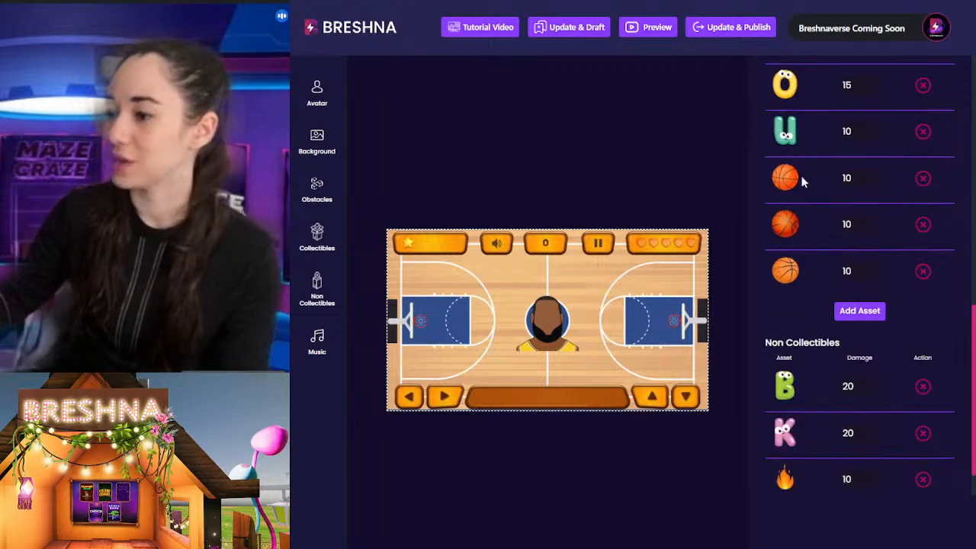
Step: Remove the letters A, E, I, O and U from the Level 1 collectibles
scroll(822, 258, "up", 7)
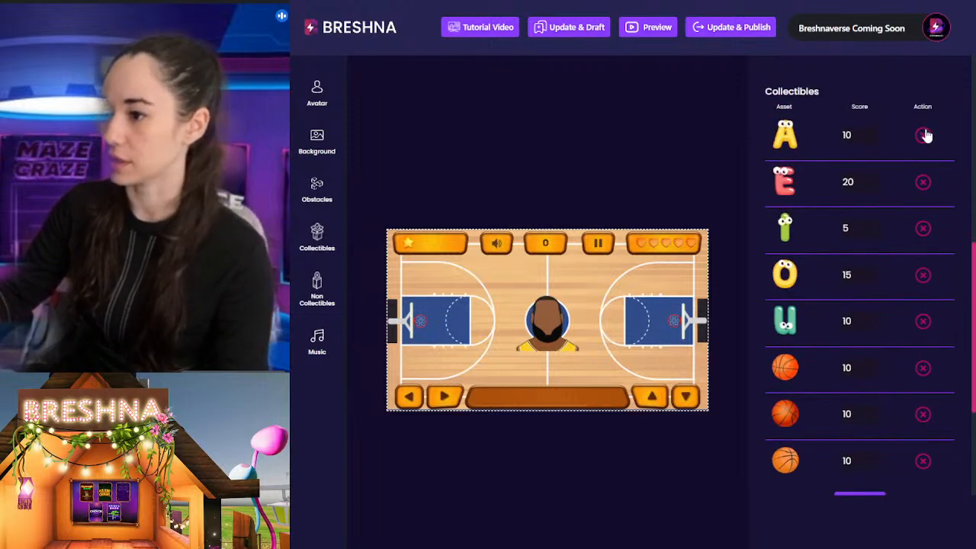
left_click(923, 135)
left_click(923, 136)
left_click(923, 136)
left_click(923, 137)
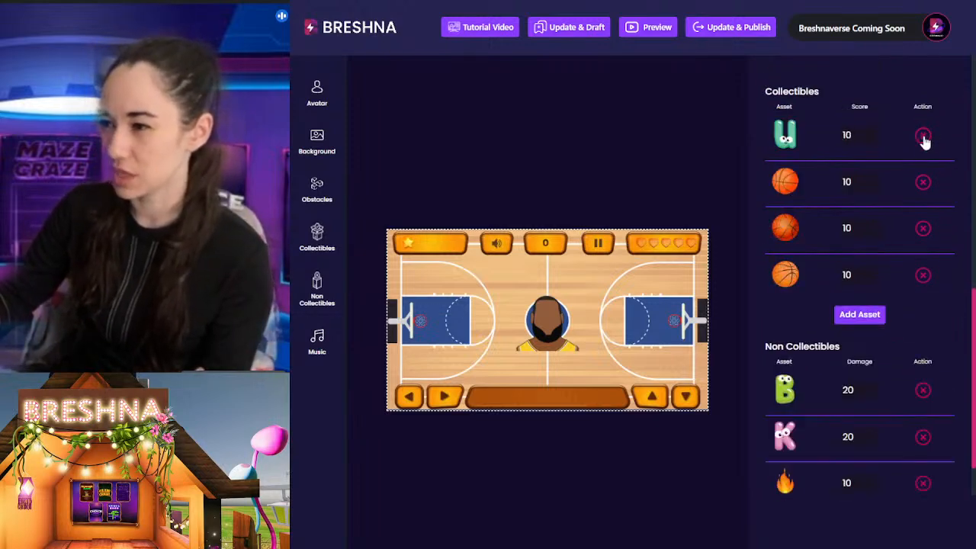
left_click(923, 138)
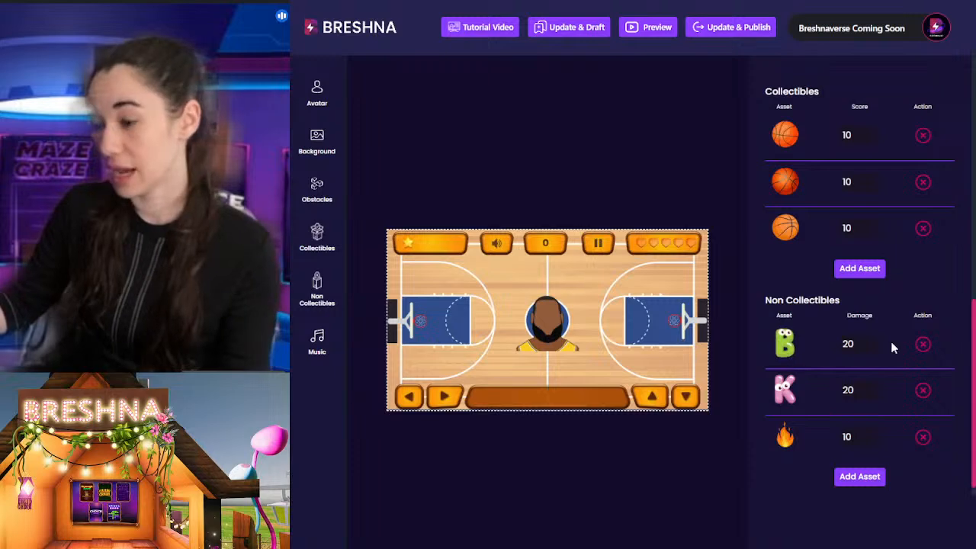
Step: Remove the letters B and K and the flame from the Level 1 non-collectibles
left_click(922, 349)
left_click(923, 373)
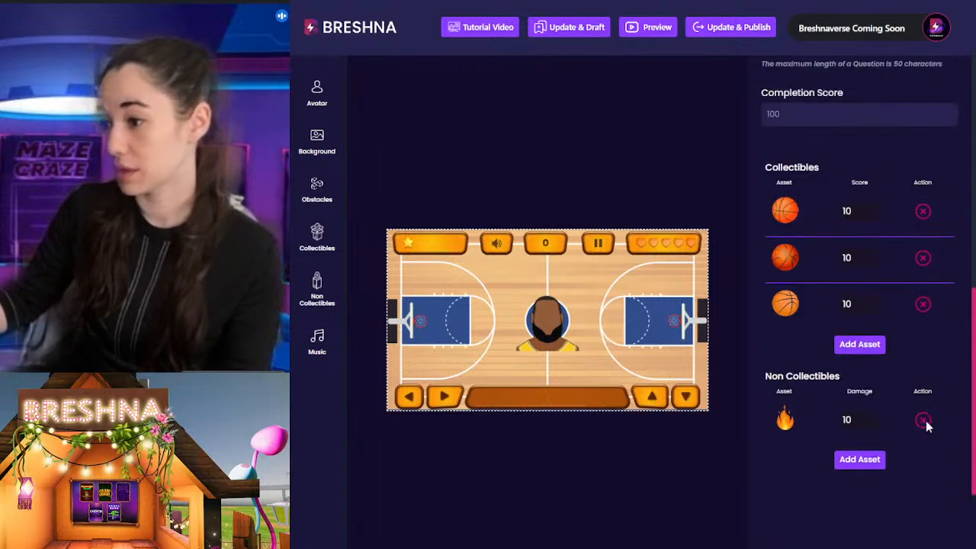
left_click(923, 422)
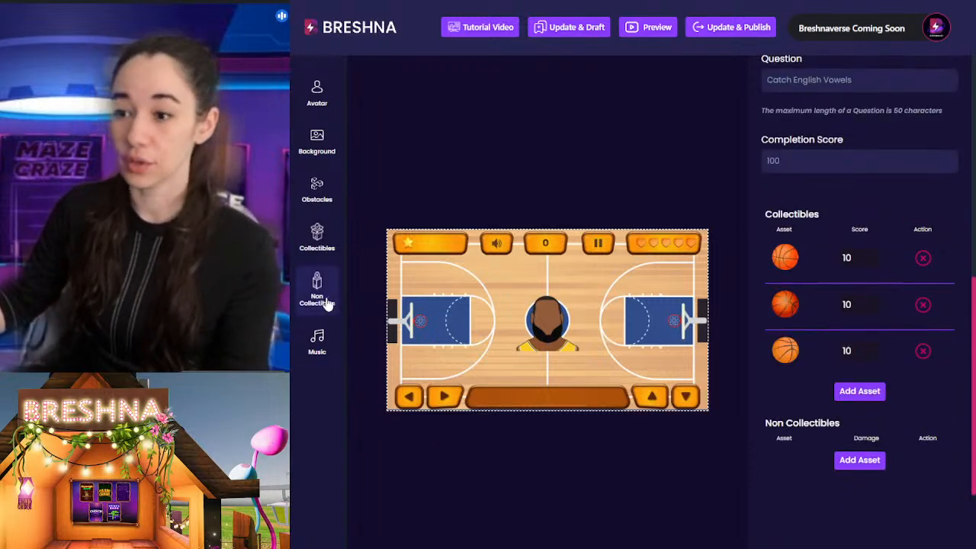
Step: Search the non-collectibles for "card" and add the red and yellow cards asset to Level 1
left_click(859, 460)
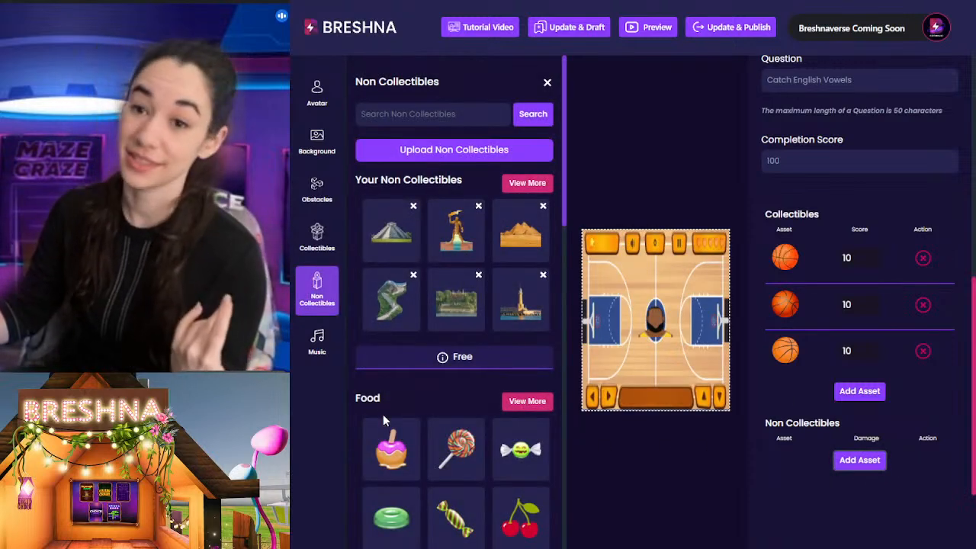
left_click(397, 113)
type("card")
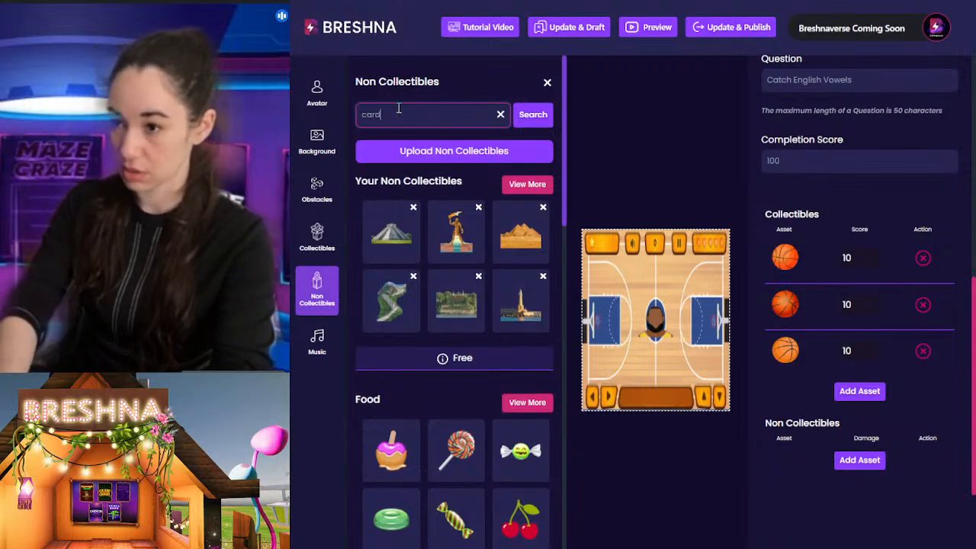
key("Return")
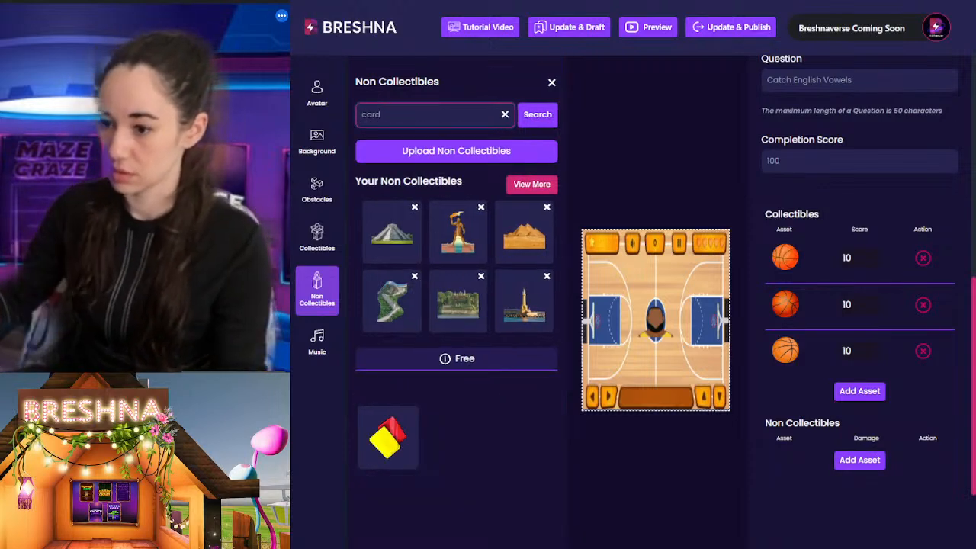
left_click(390, 458)
left_click(624, 442)
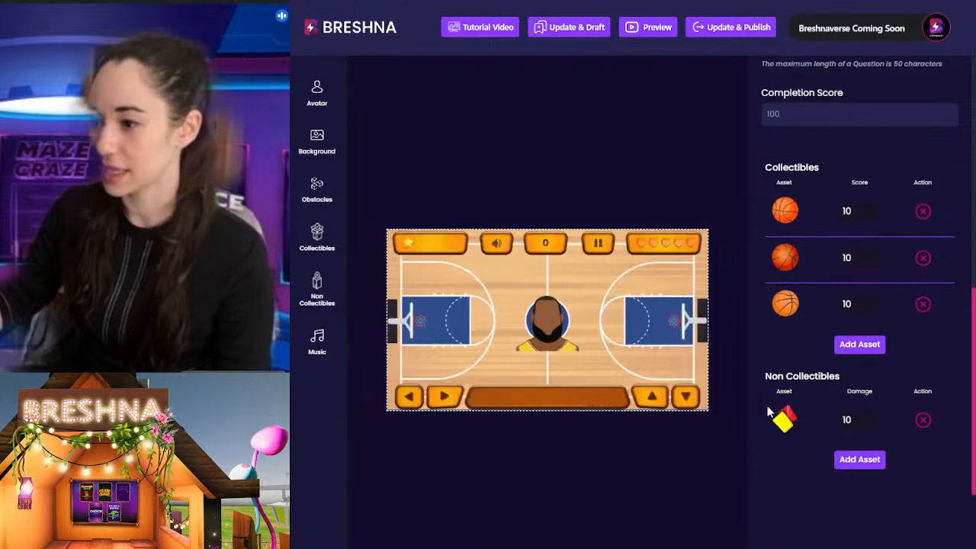
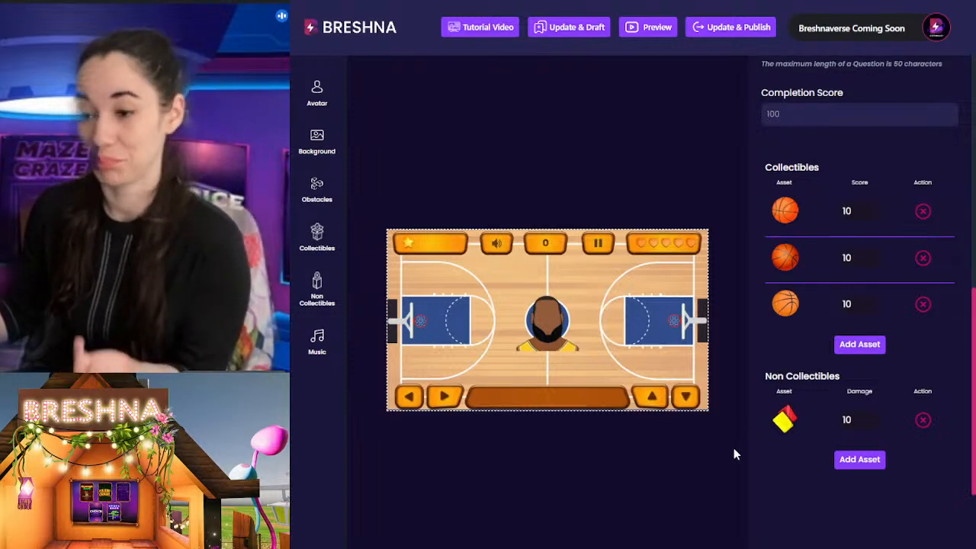
Step: Switch the No Music option on and back off, and choose the Energy track as the game's music
left_click(319, 342)
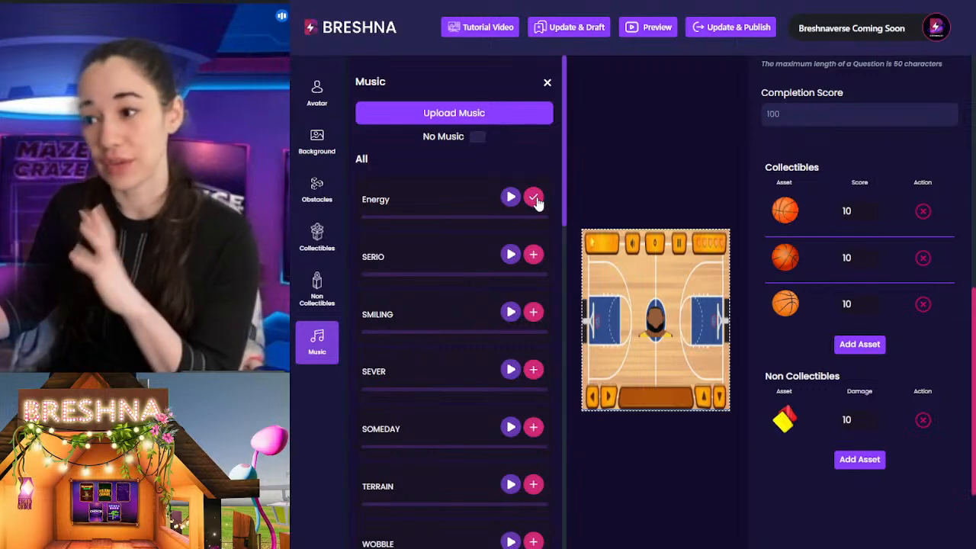
left_click(473, 139)
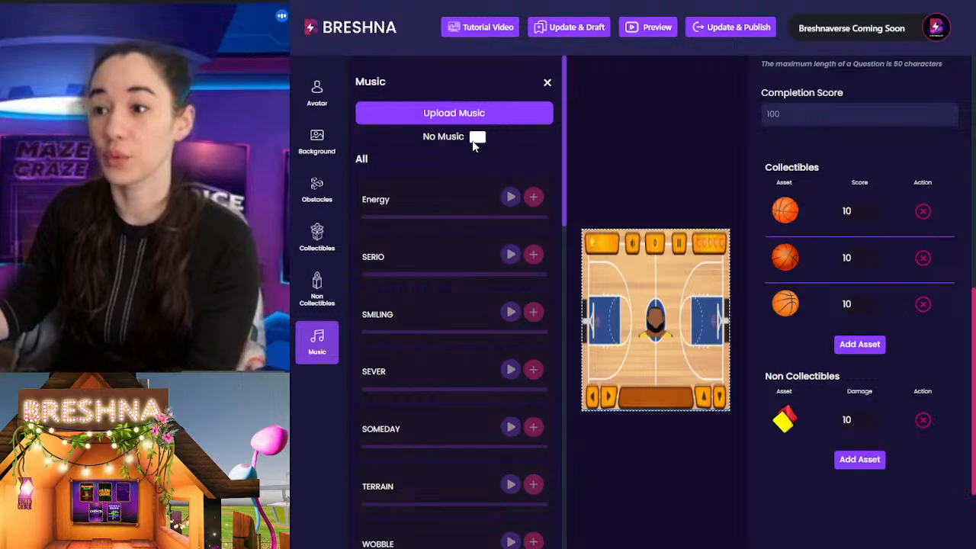
left_click(477, 138)
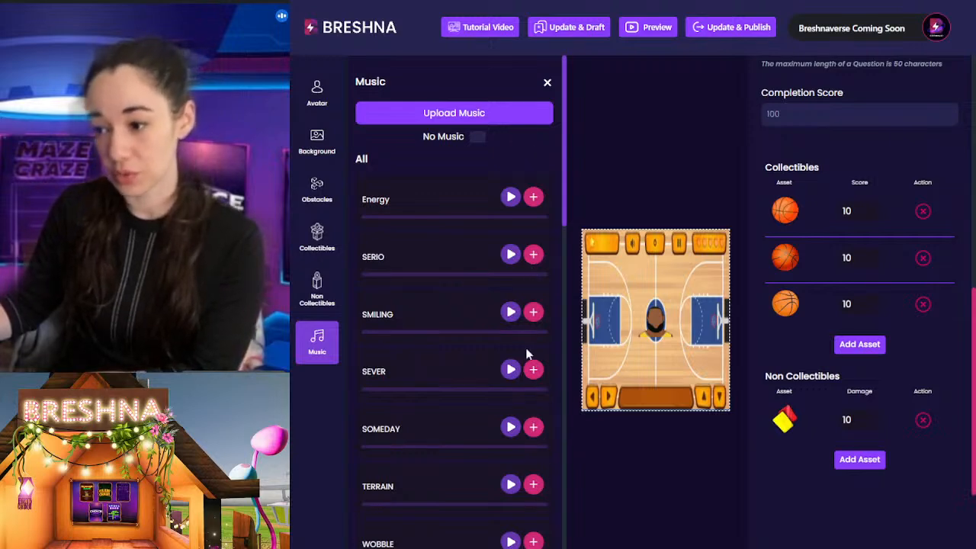
left_click(531, 200)
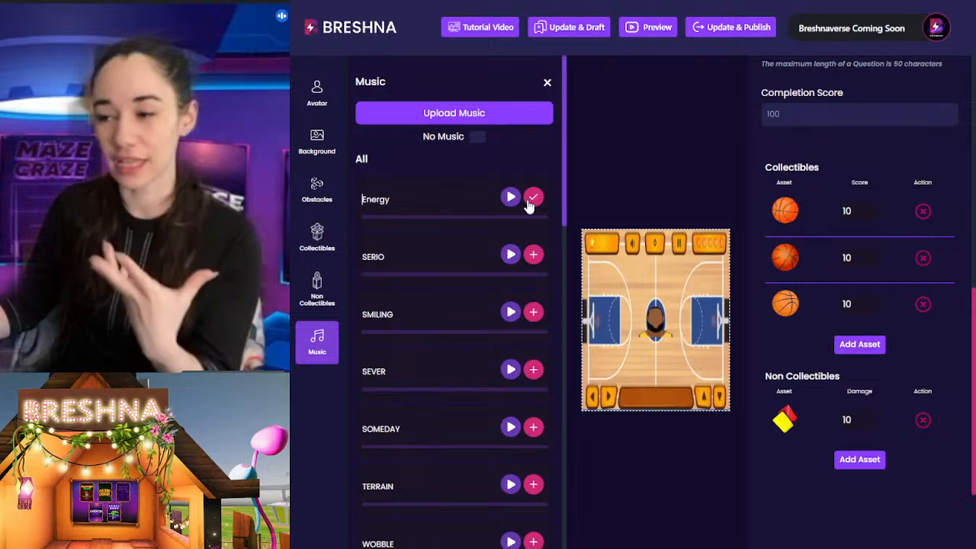
left_click(546, 81)
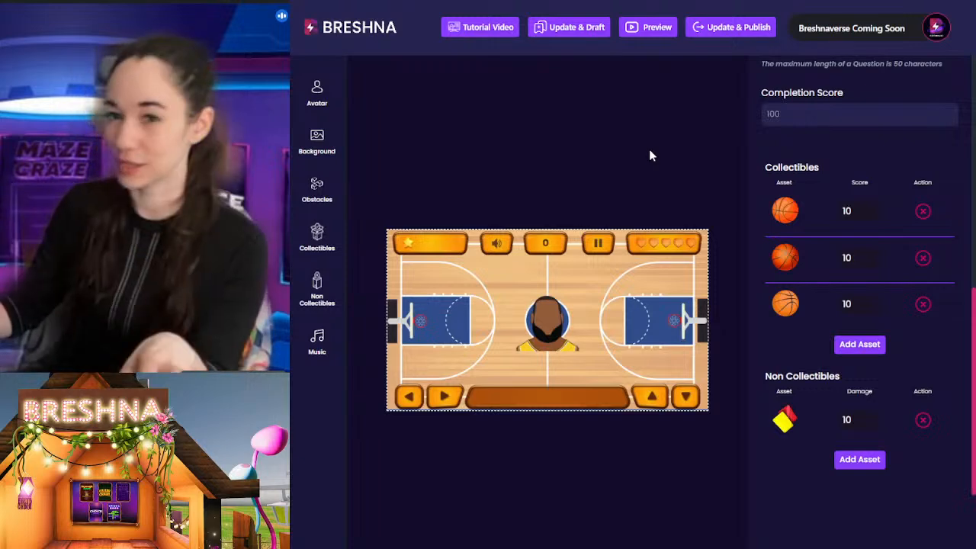
Step: Replace the Level 1 introduction with "Game is over! It's time to clean up."
scroll(763, 290, "up", 10)
scroll(806, 319, "up", 1)
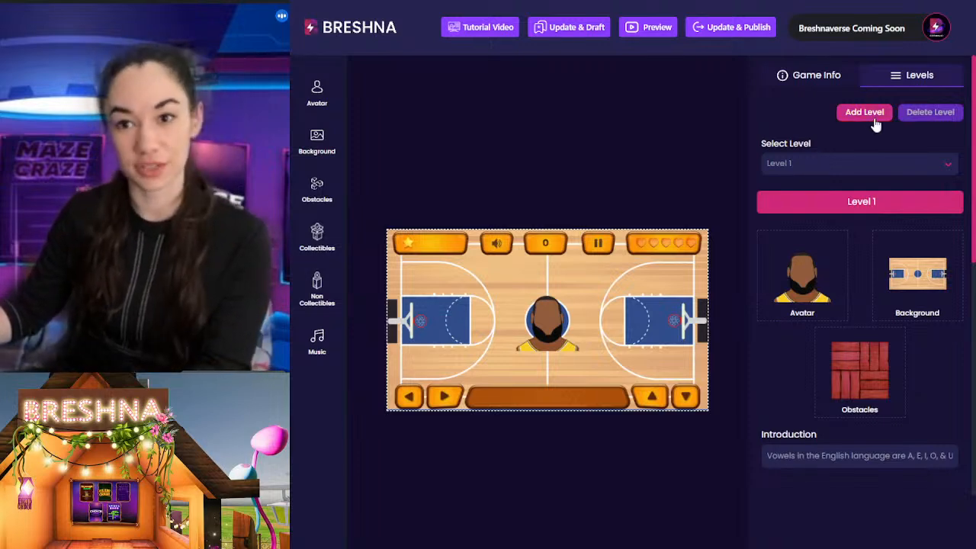
scroll(757, 290, "down", 2)
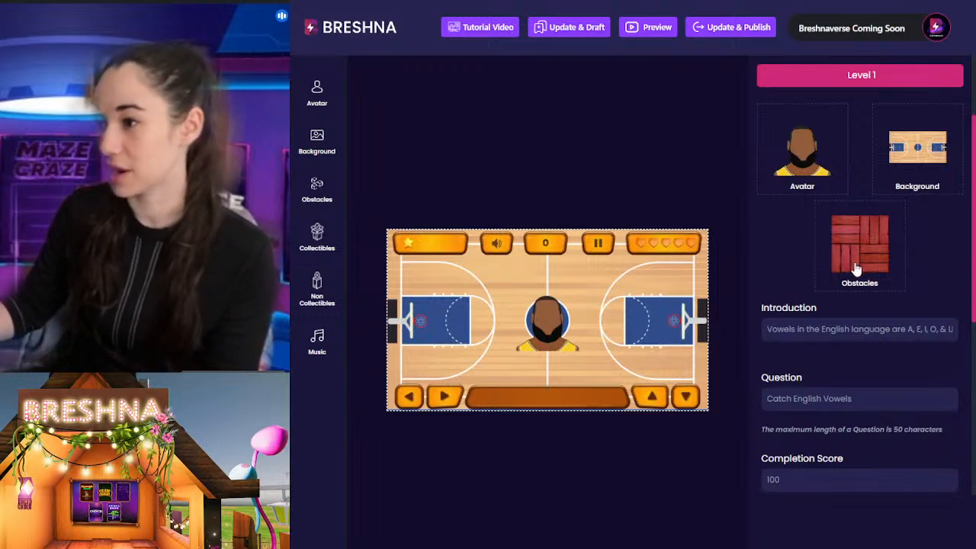
scroll(852, 273, "down", 2)
double_click(828, 203)
left_click(822, 203)
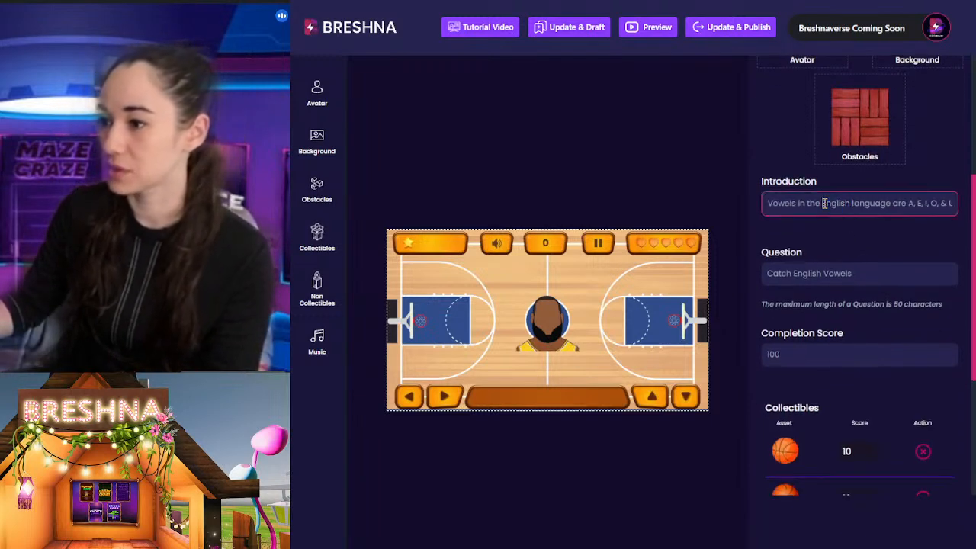
left_click_drag(765, 204, 953, 204)
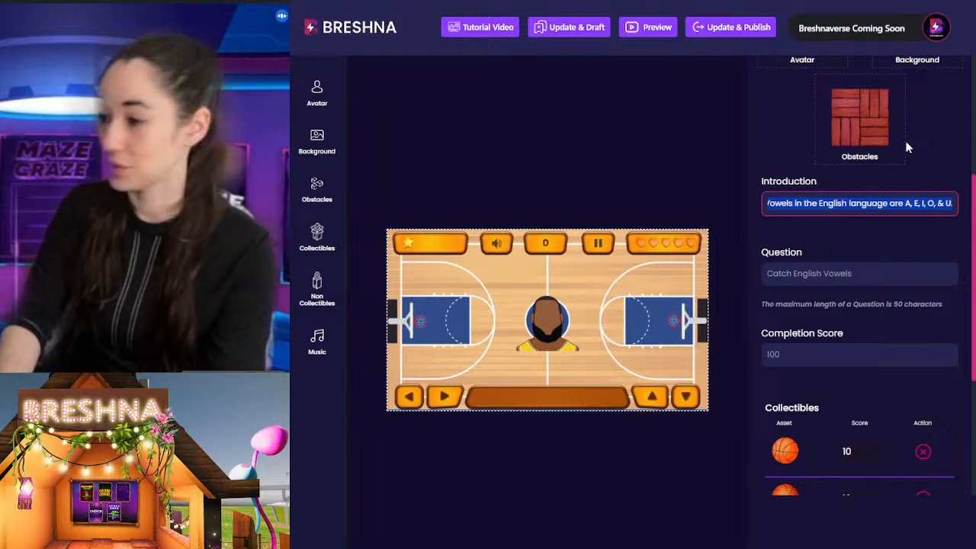
key("BackSpace")
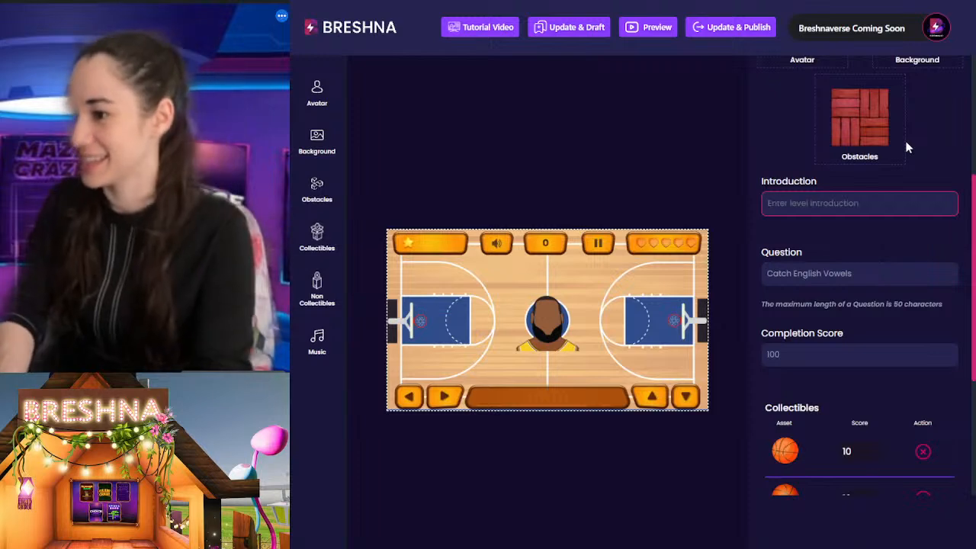
type("Game is over!")
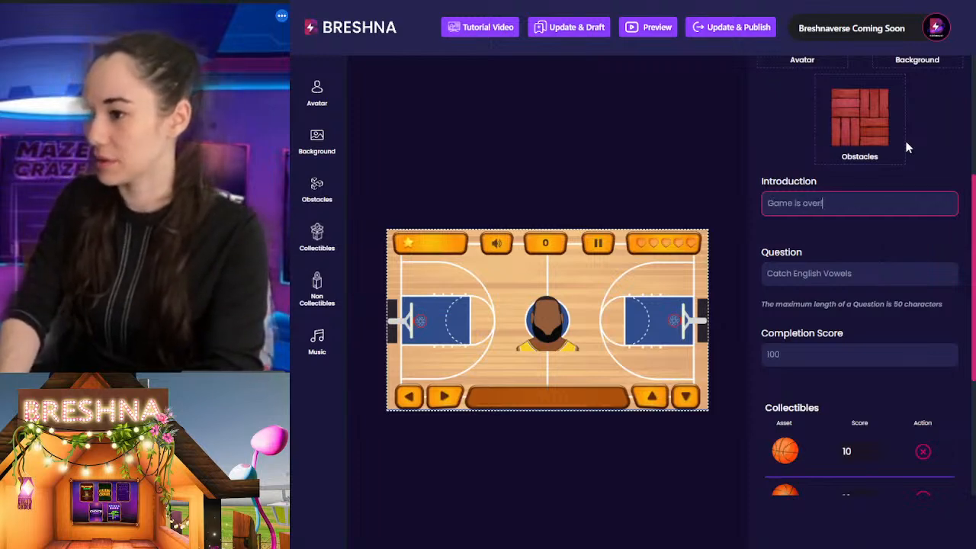
type(" It's")
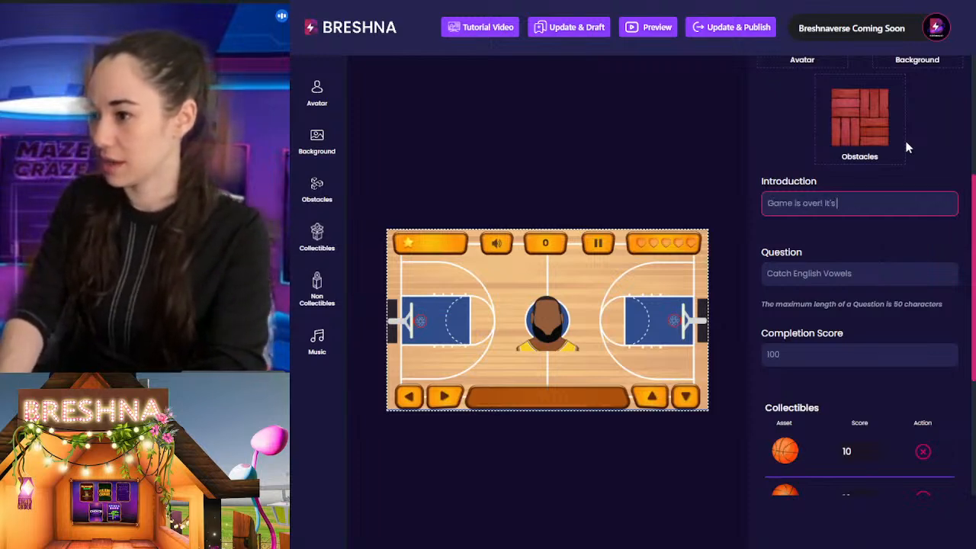
type(" time to clean up")
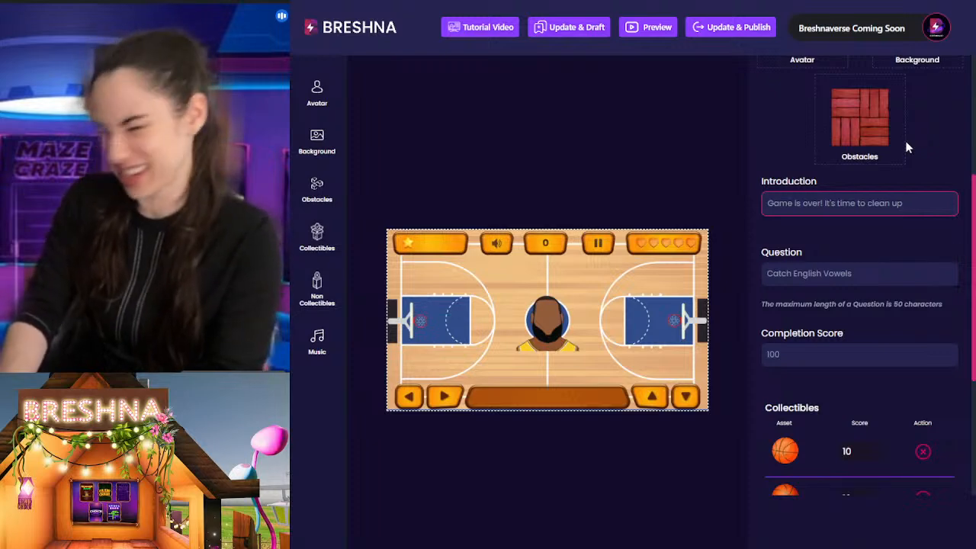
type(".")
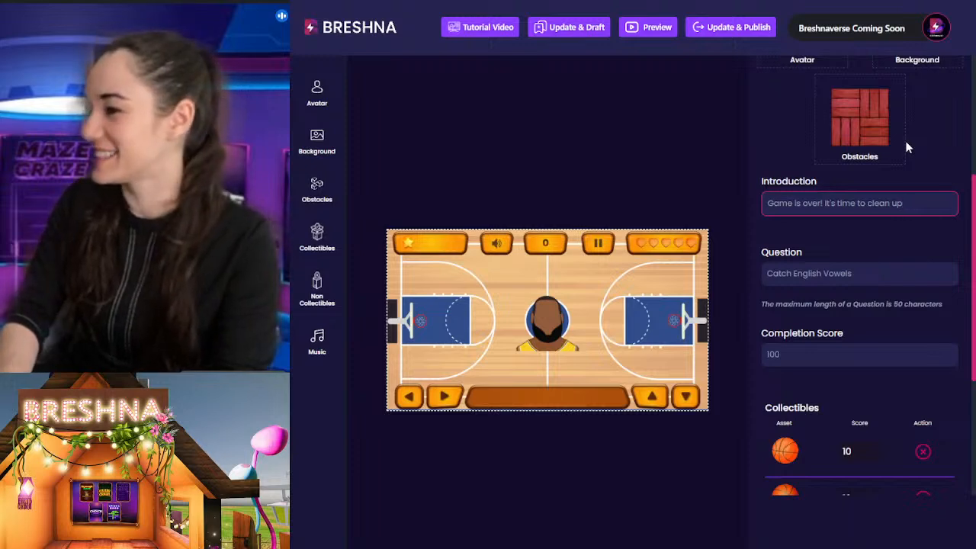
type(" Go!")
Step: Extend the Level 1 introduction with "Go around the court picking up basketballs but be careful not to drop any"
key("BackSpace")
type("around")
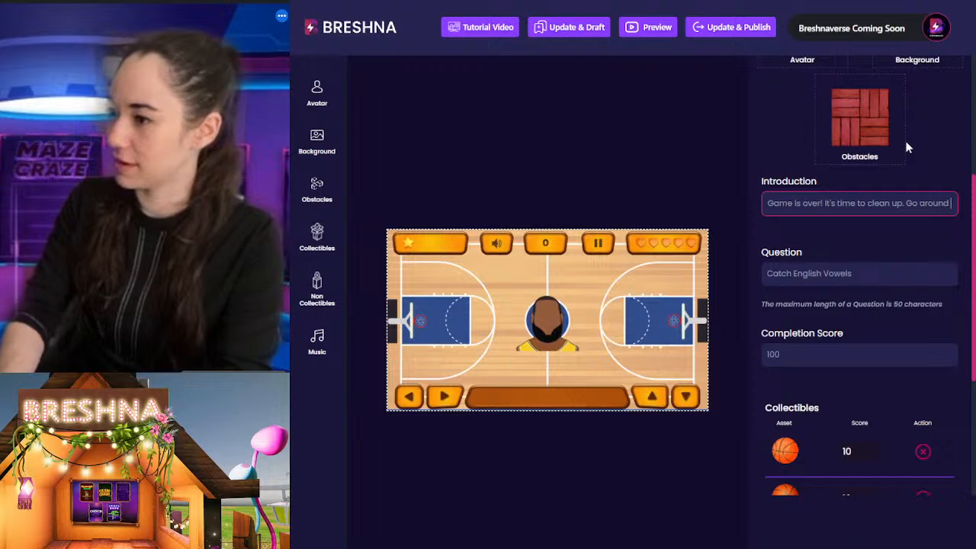
type(" the count")
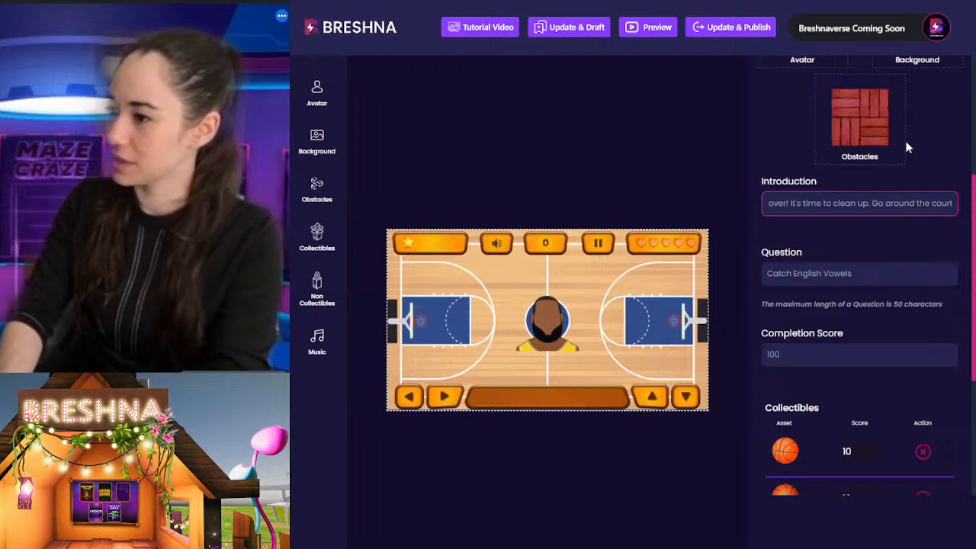
type(" picking up ")
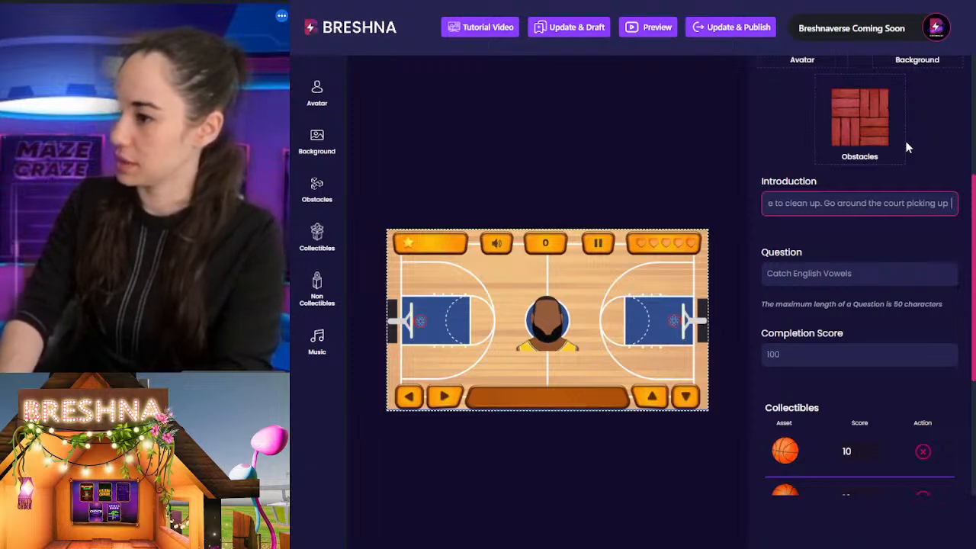
type("basketballs")
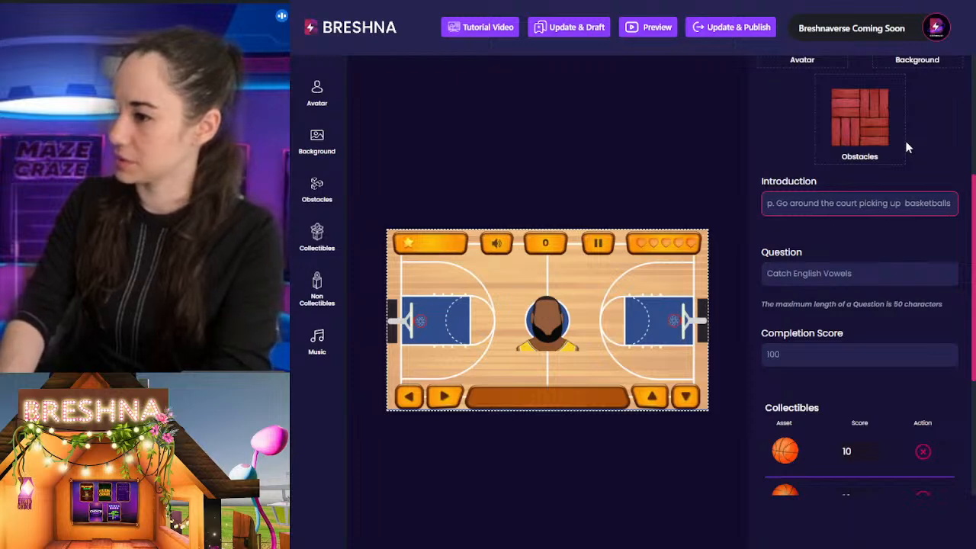
type(" but")
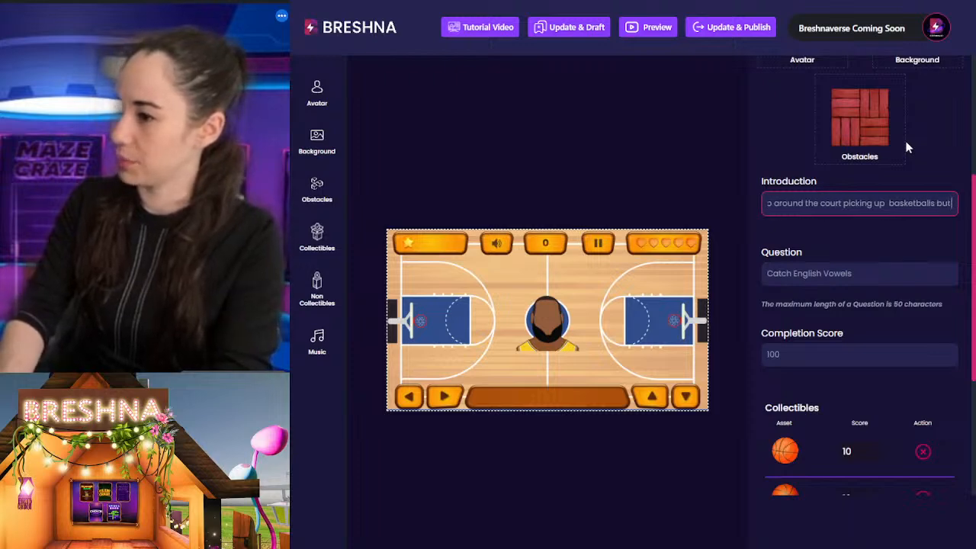
type(" be care")
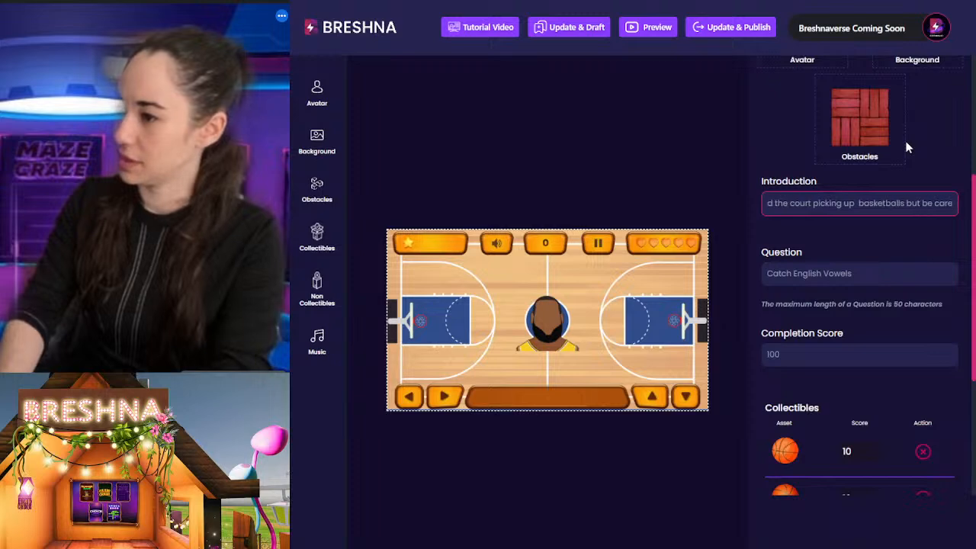
type("ful not to drdop")
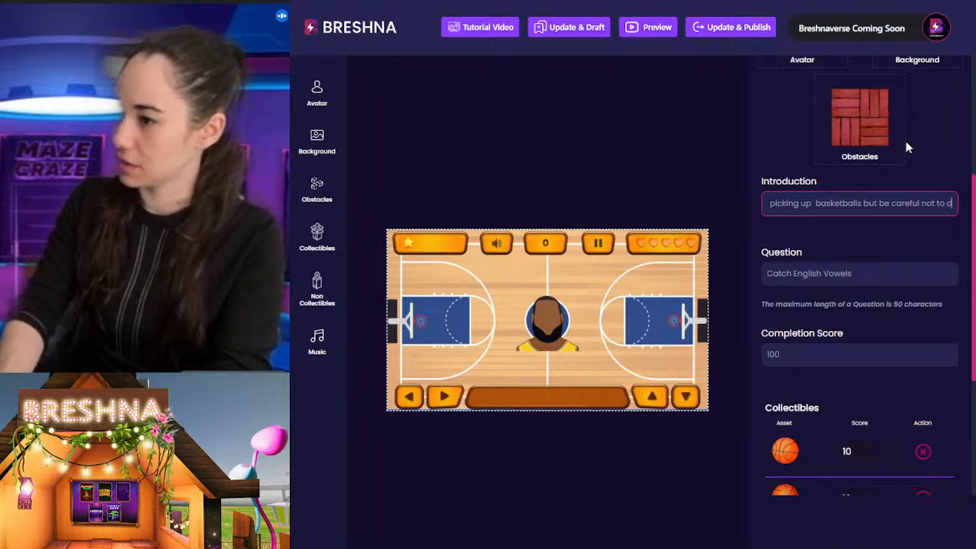
key("BackSpace")
key("BackSpace")
key("BackSpace")
type("op any")
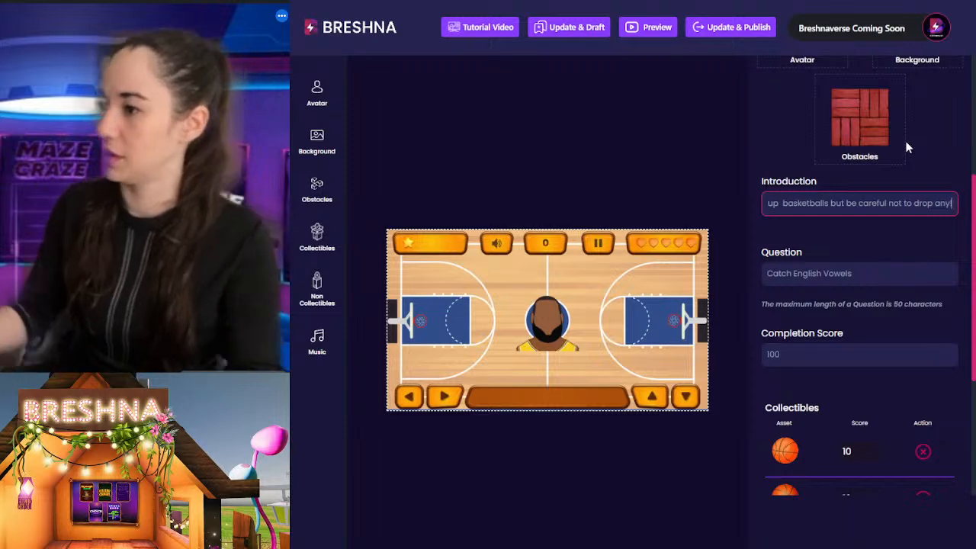
Step: Replace the Level 1 question with "Collect Basketballs"
key("Tab")
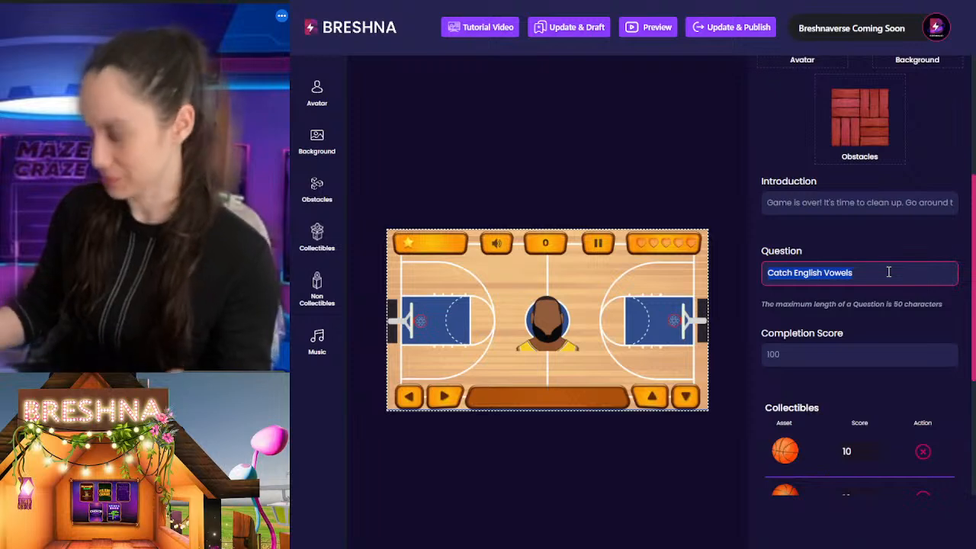
type("Catch")
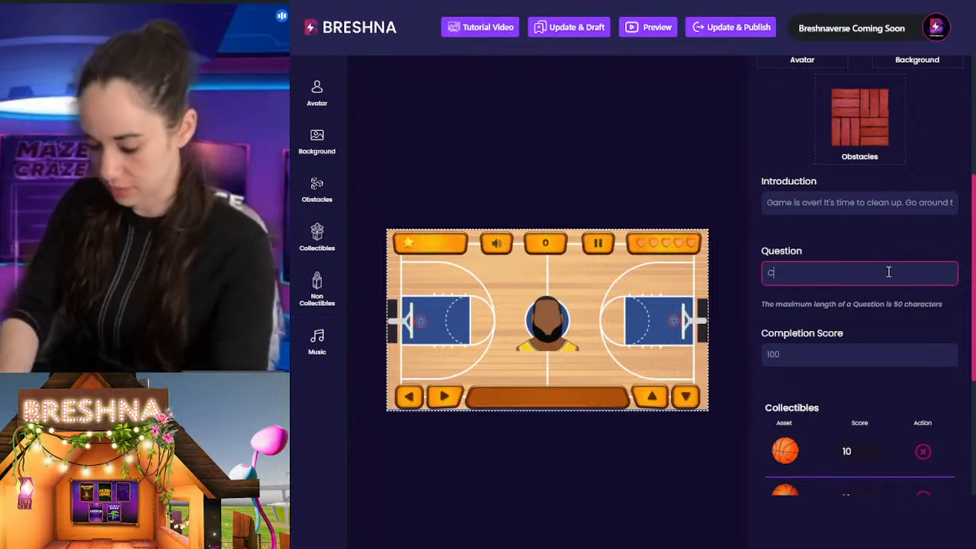
key("BackSpace")
key("BackSpace")
key("BackSpace")
key("BackSpace")
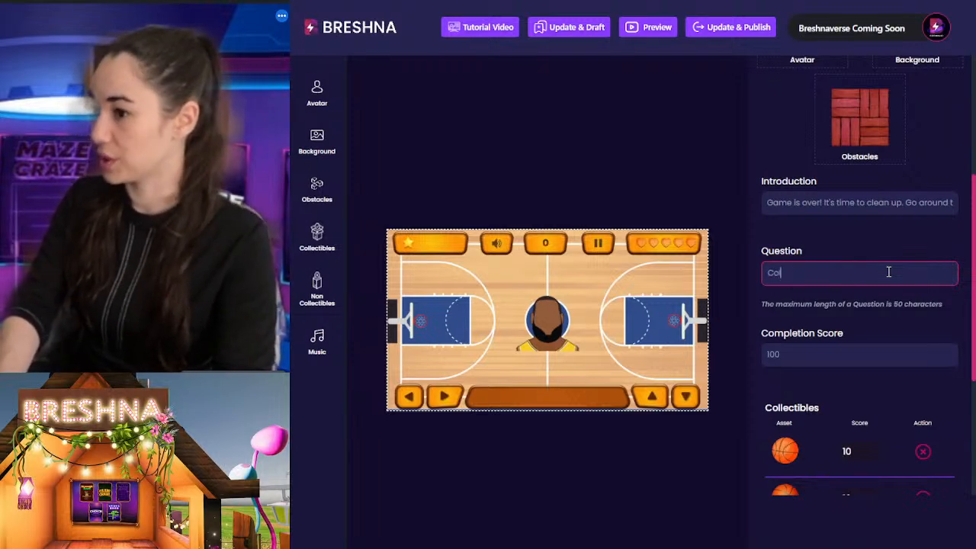
type("ollect Basketballs")
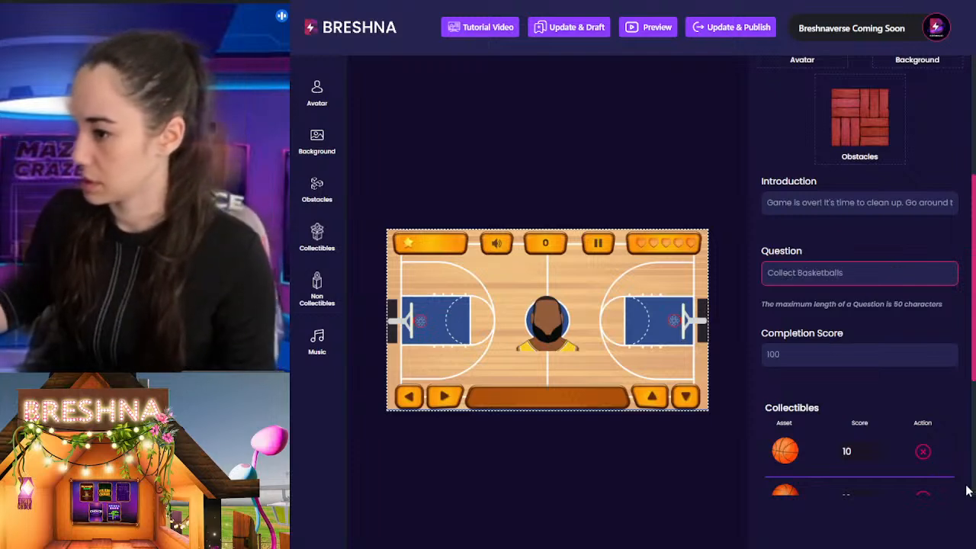
Step: Examine the Level 1 completion score together with the score given to each basketball collectible
scroll(841, 338, "down", 3)
left_click_drag(788, 163, 761, 166)
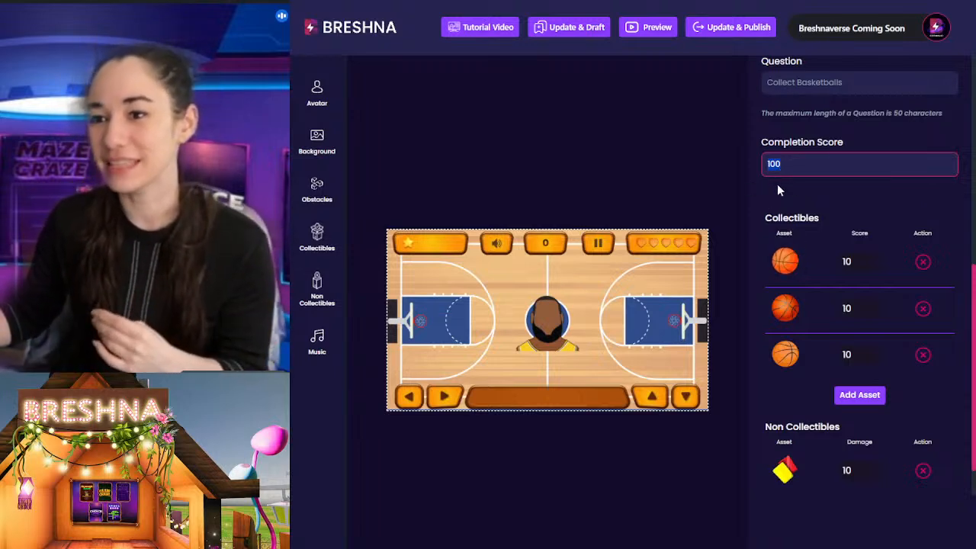
double_click(848, 261)
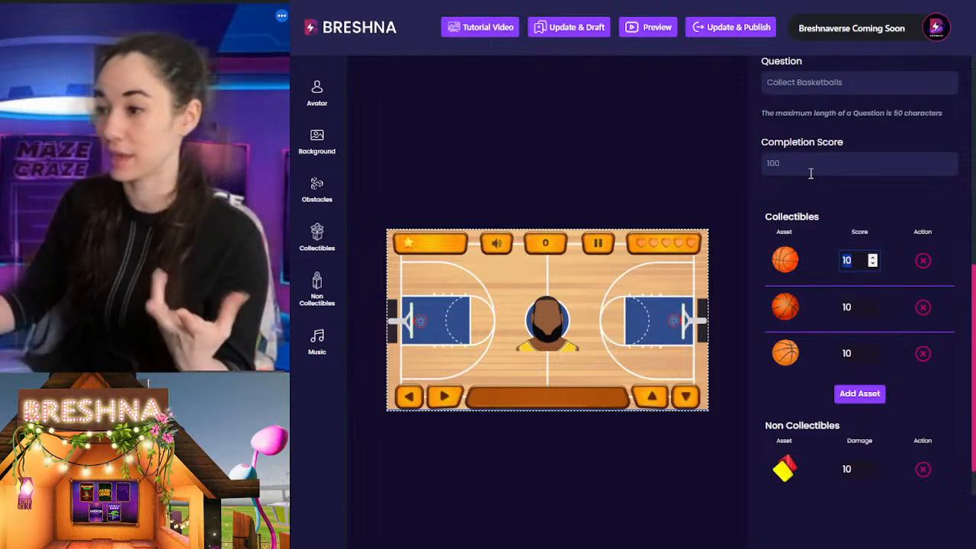
left_click_drag(796, 166, 756, 169)
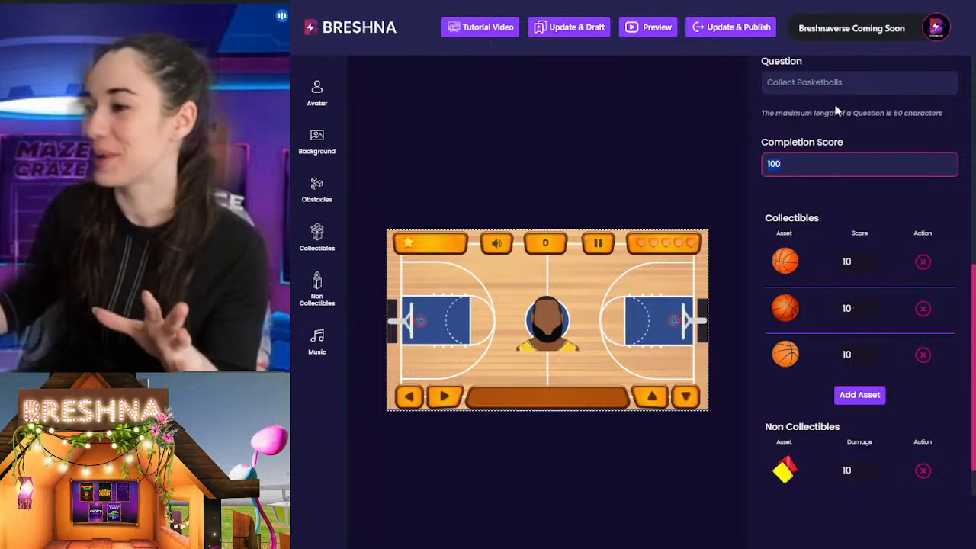
left_click(846, 127)
left_click_drag(783, 166, 763, 173)
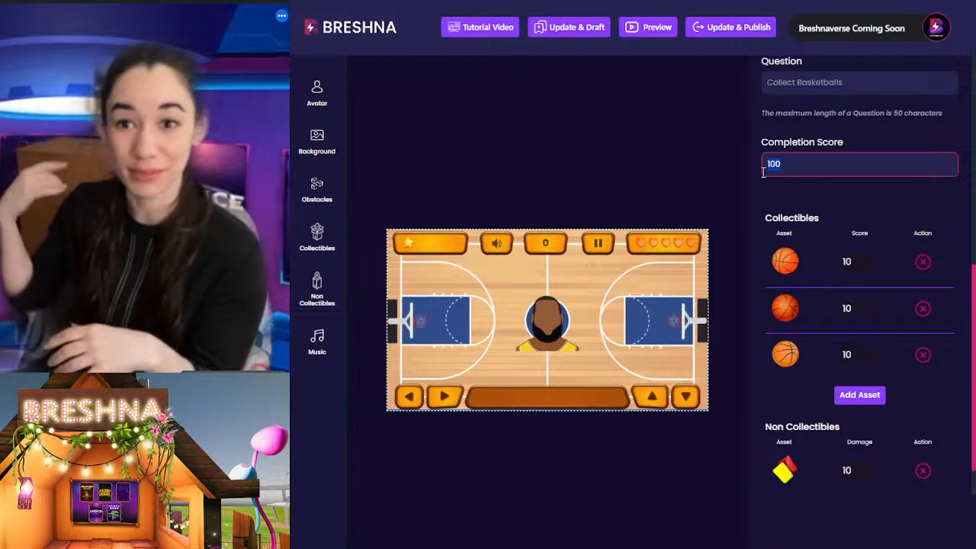
left_click(814, 114)
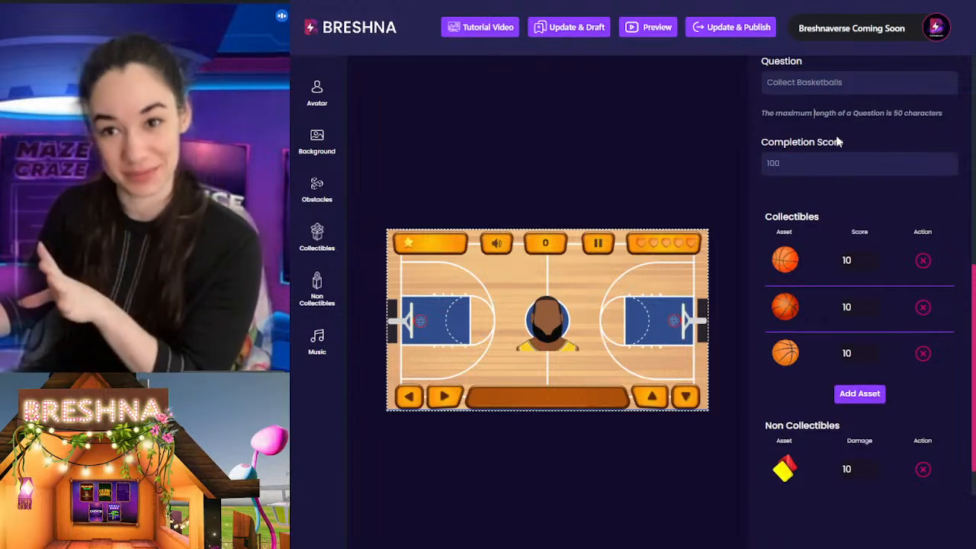
left_click(782, 171)
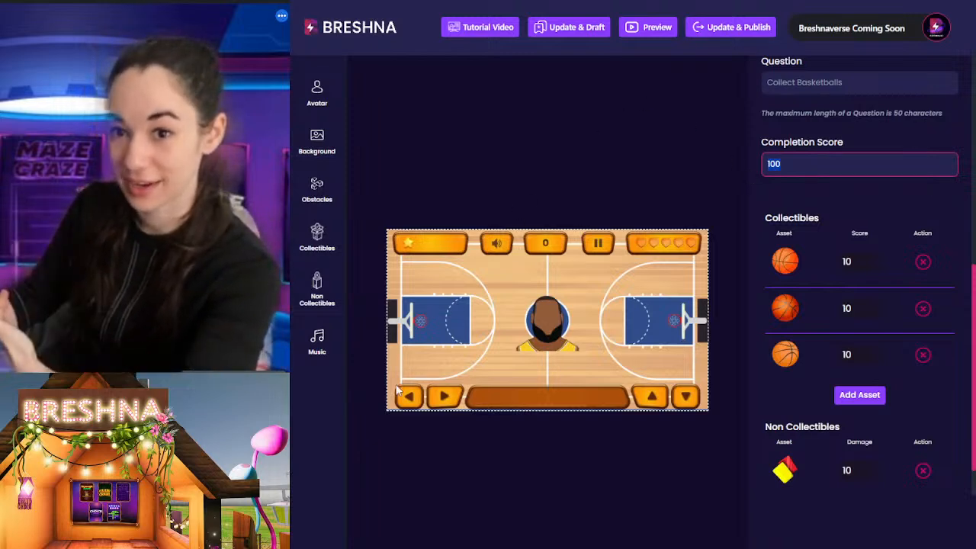
left_click(850, 158)
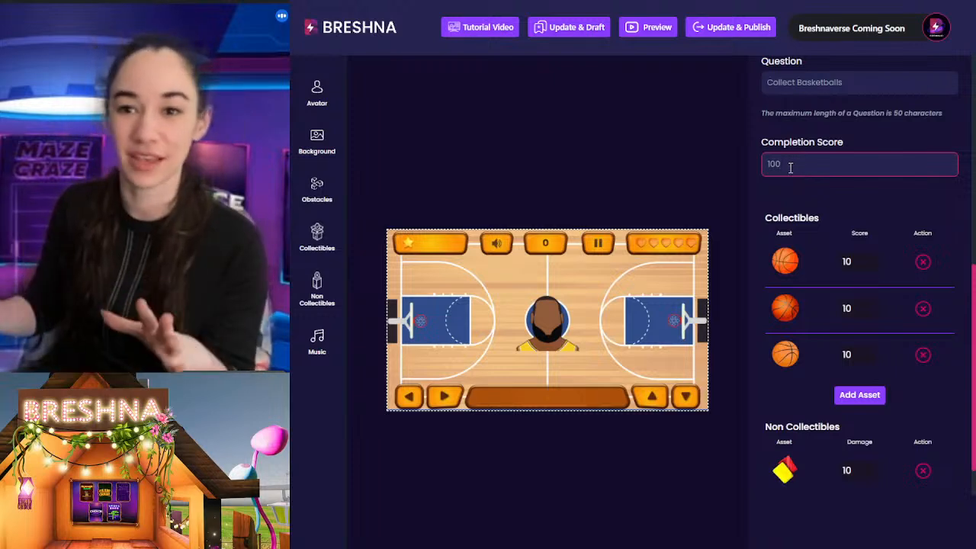
scroll(790, 167, "up", 5)
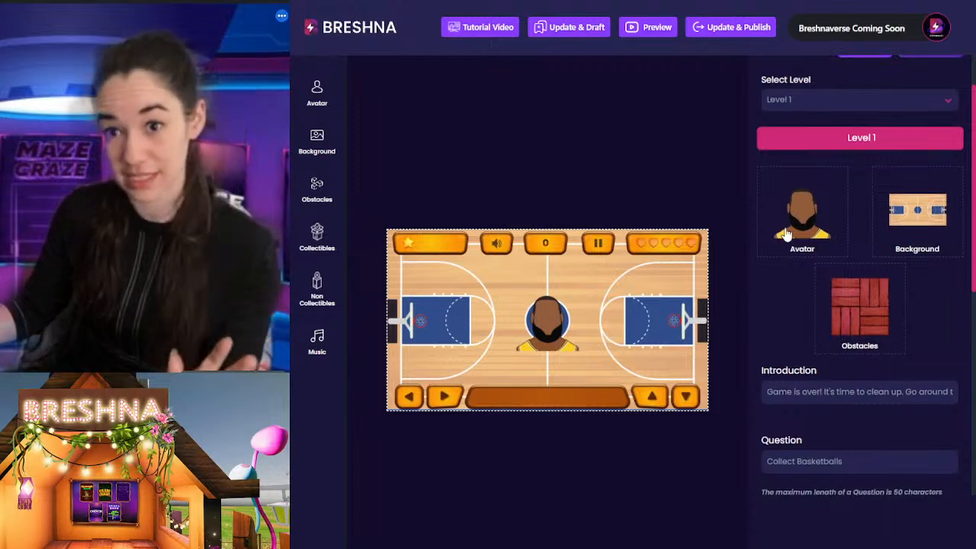
scroll(792, 244, "down", 5)
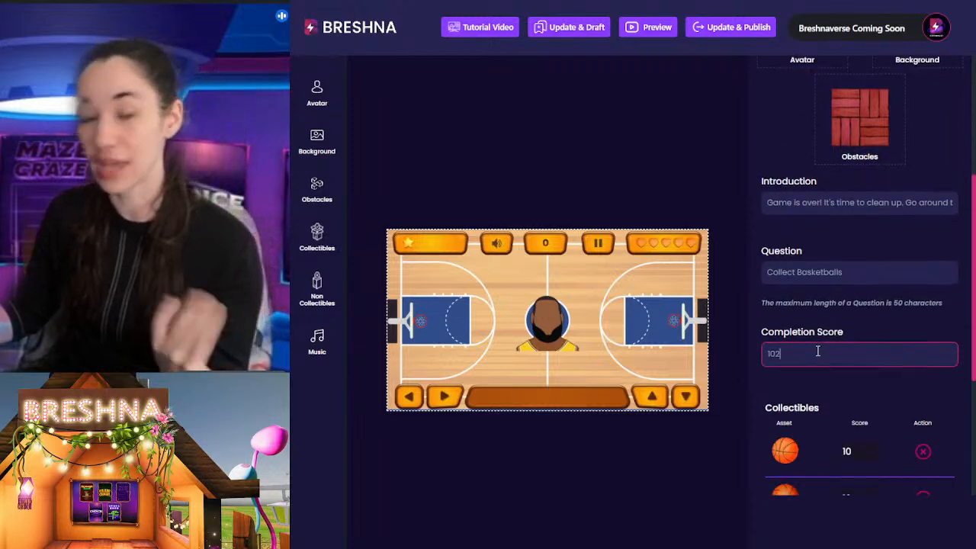
Step: Set the Level 1 completion score to 100
type("0")
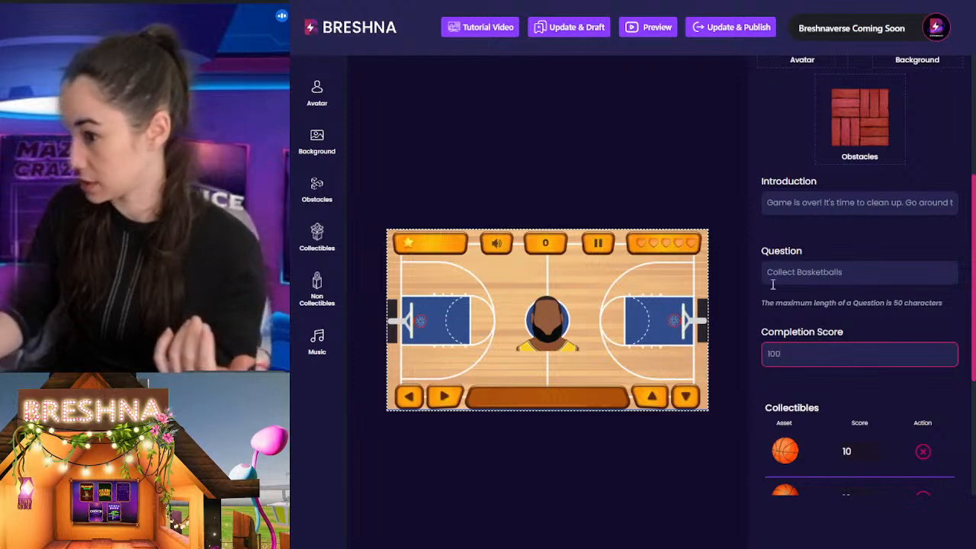
left_click(810, 233)
scroll(791, 308, "down", 6)
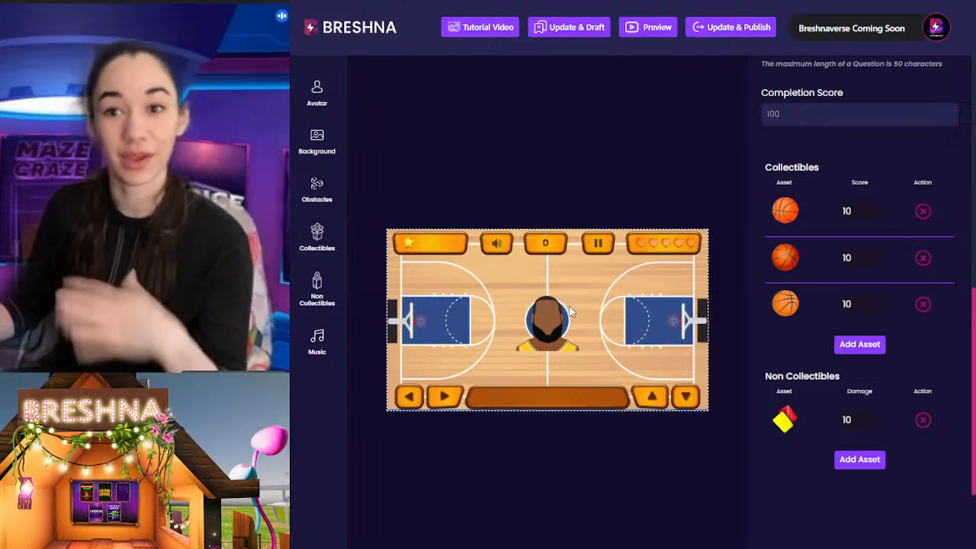
Step: Use the uploaded bearded player avatar in the blue jersey for Level 1
left_click(317, 92)
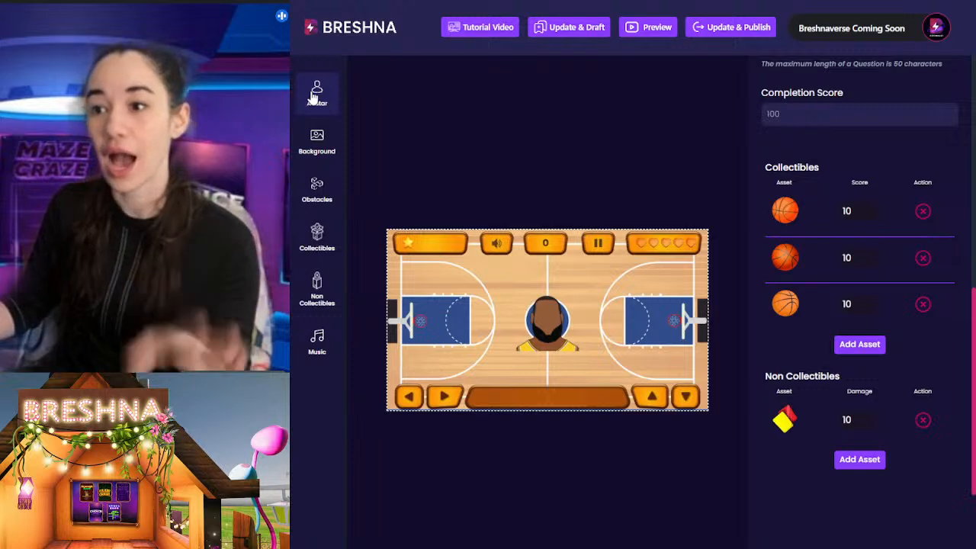
left_click(527, 183)
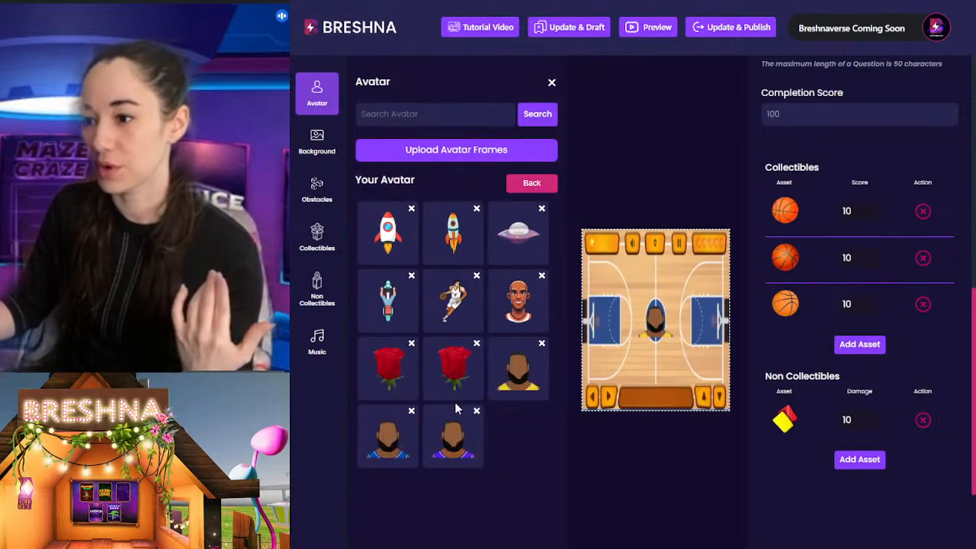
left_click(372, 455)
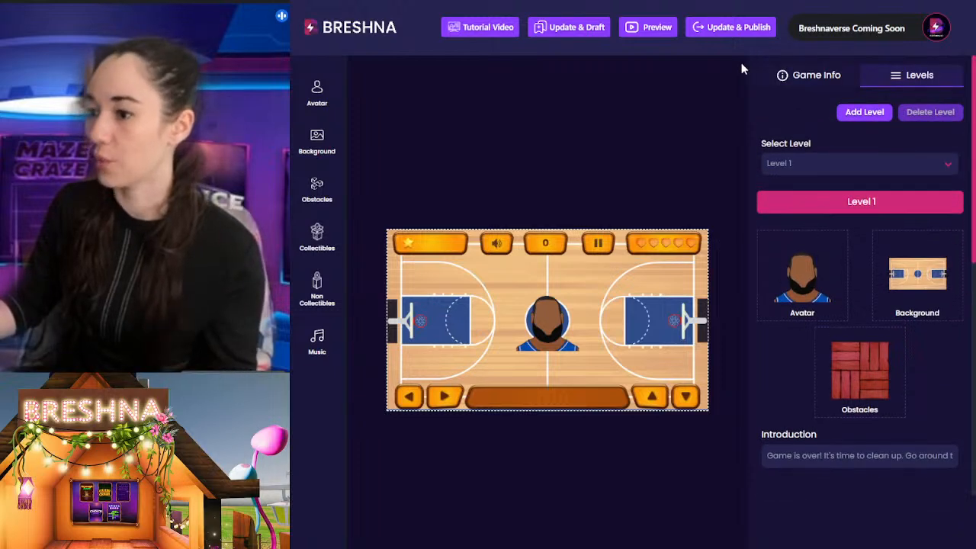
Step: Publish the updated game and start the live version as far as its level introduction
left_click(744, 34)
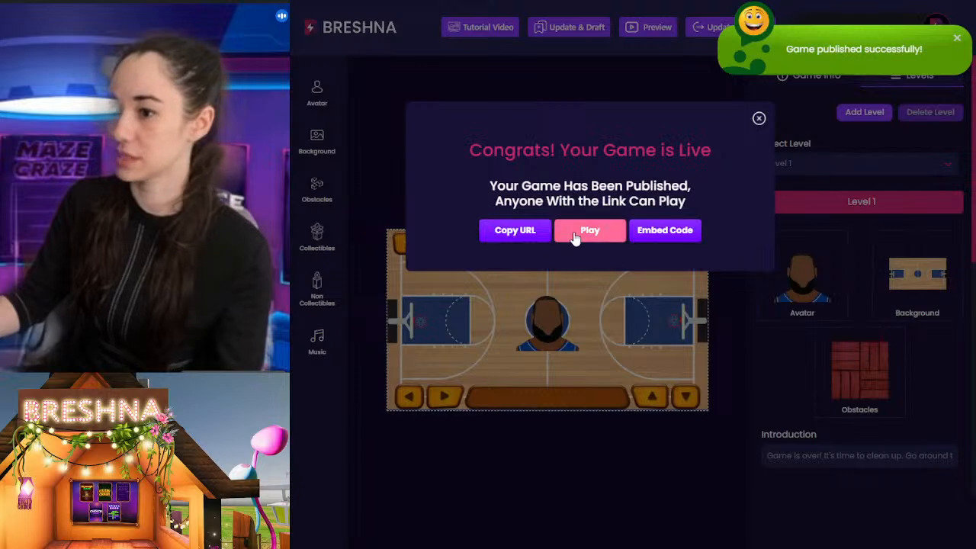
left_click(573, 232)
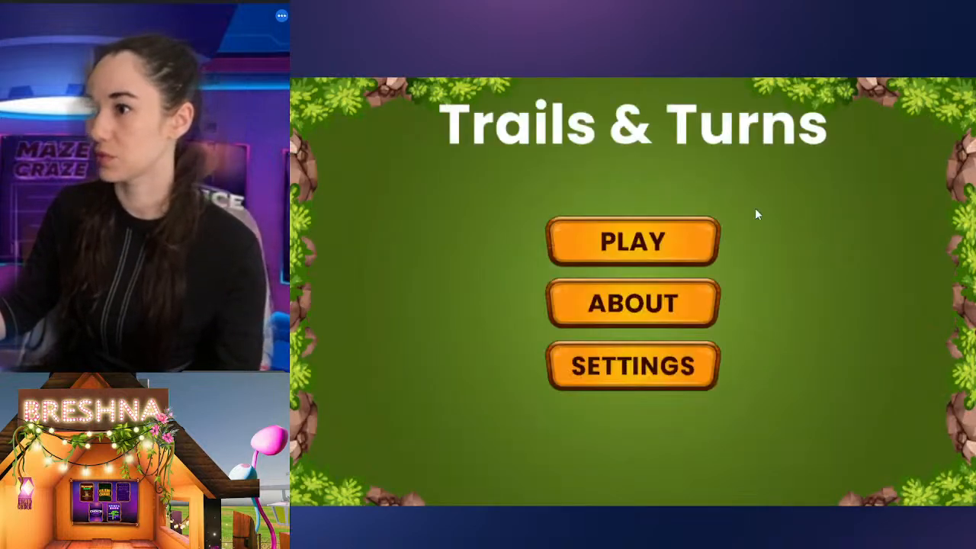
left_click(652, 243)
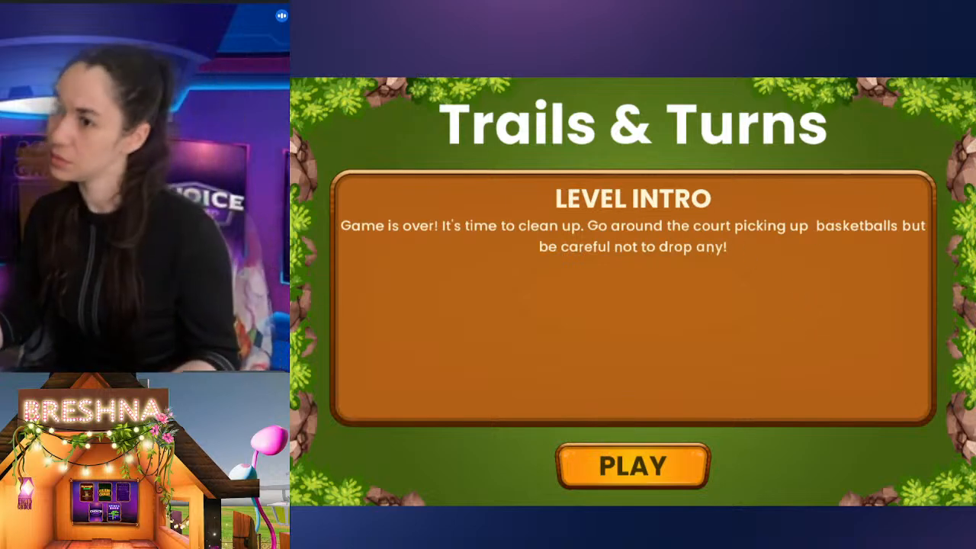
Step: Remove the extra space before "basketballs" in the Level 1 introduction and publish the game again
left_click(497, 1)
left_click(809, 378)
left_click(903, 458)
key("End")
key("Left")
key("Left")
key("Left")
key("Left")
key("Left")
key("Left")
key("Left")
key("Left")
key("Left")
key("Left")
key("Left")
key("Left")
key("Left")
key("Left")
key("Left")
key("Left")
key("Left")
key("Left")
key("Left")
key("Left")
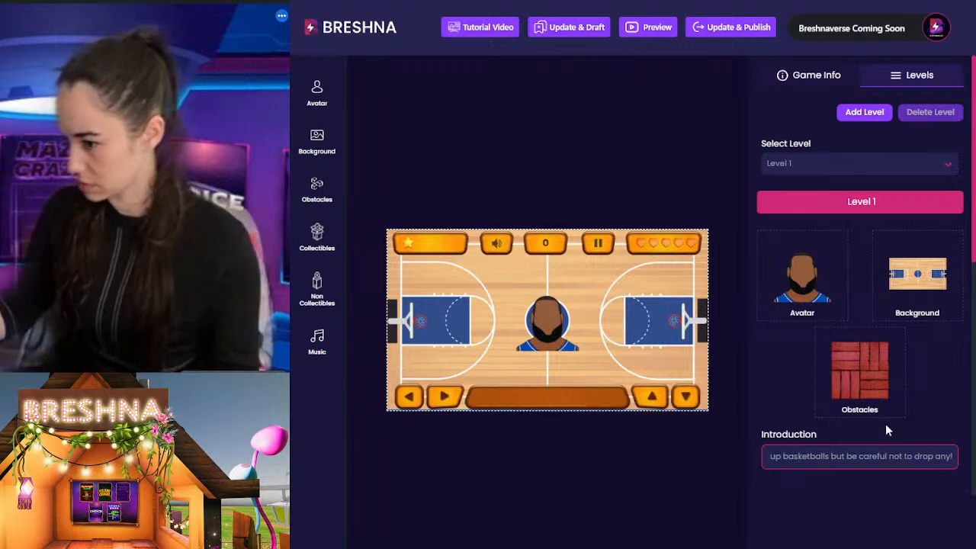
left_click(730, 27)
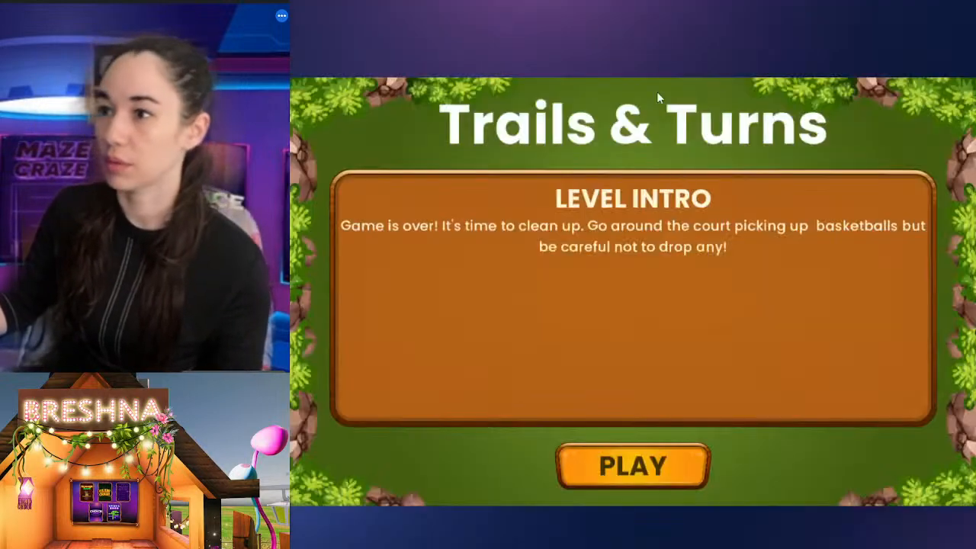
Step: Play the published level through, steering the avatar around the obstacles and the referee cards to collect basketballs up to the completion score, and return to the editor
left_click(631, 473)
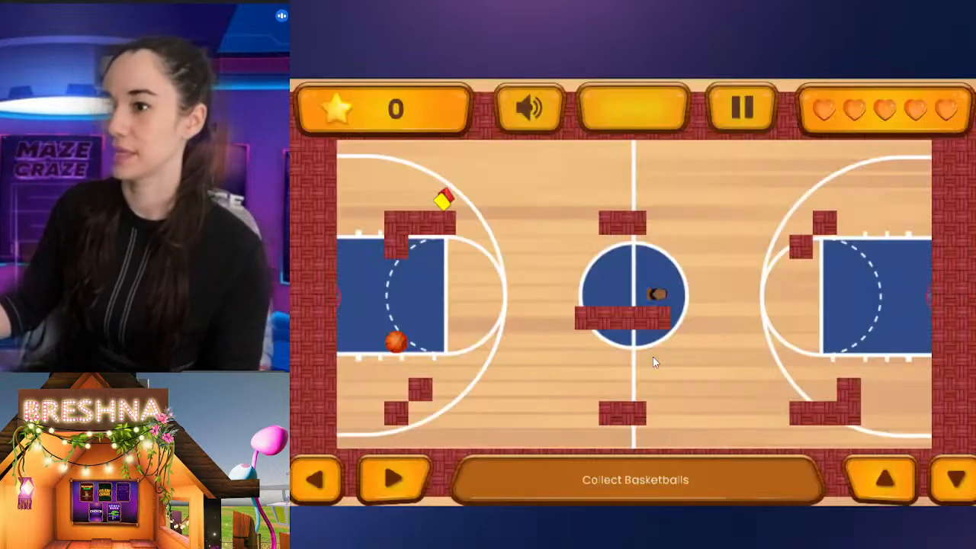
key("Right")
key("Up")
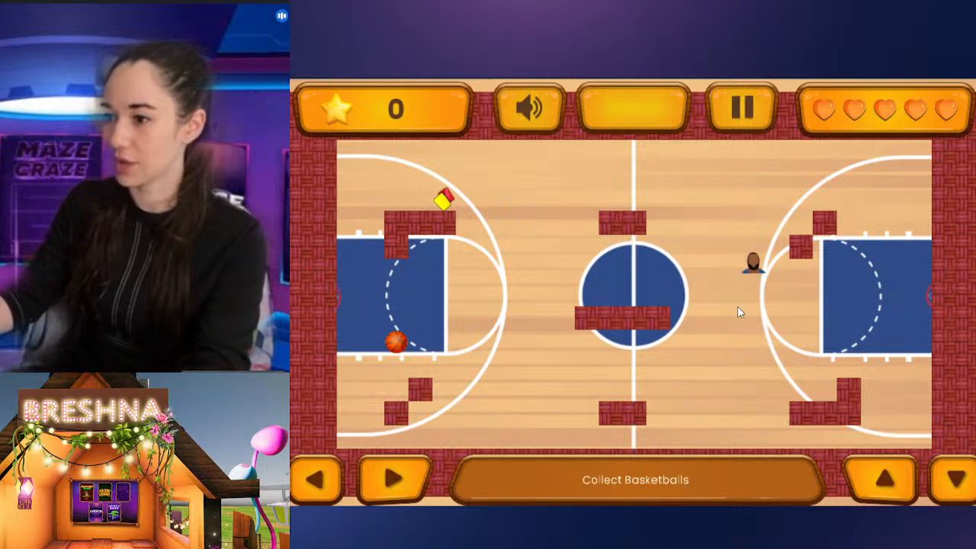
key("Left")
key("Up")
key("Left")
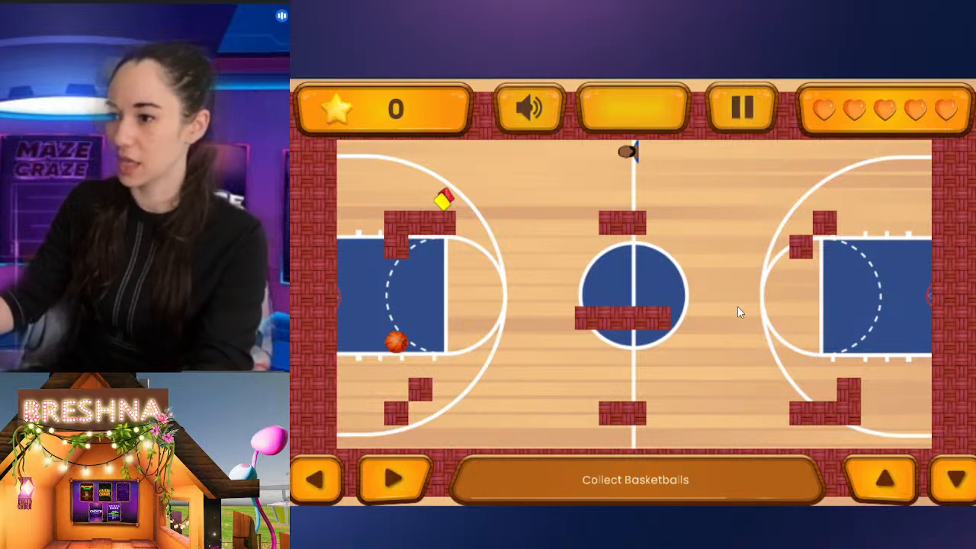
key("Down")
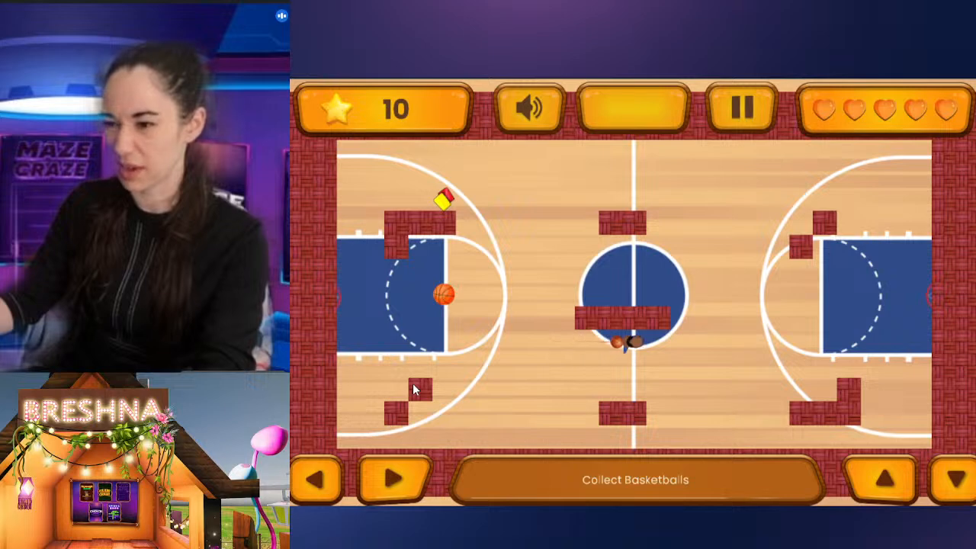
key("Up")
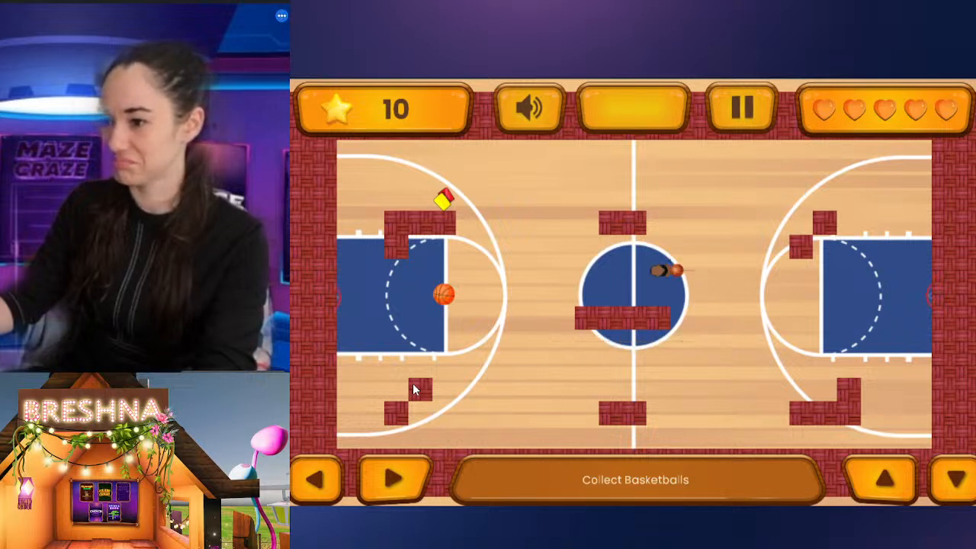
key("Down")
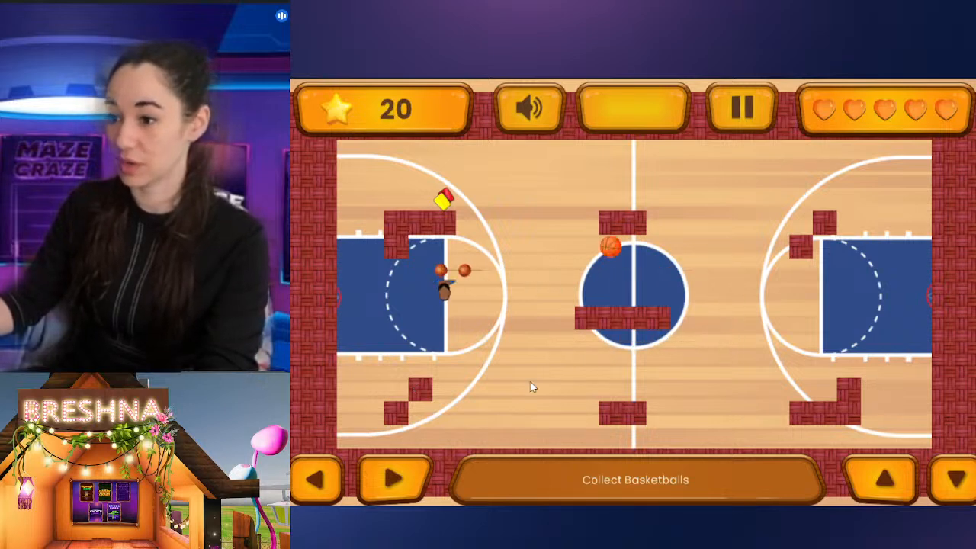
key("Right")
key("Up")
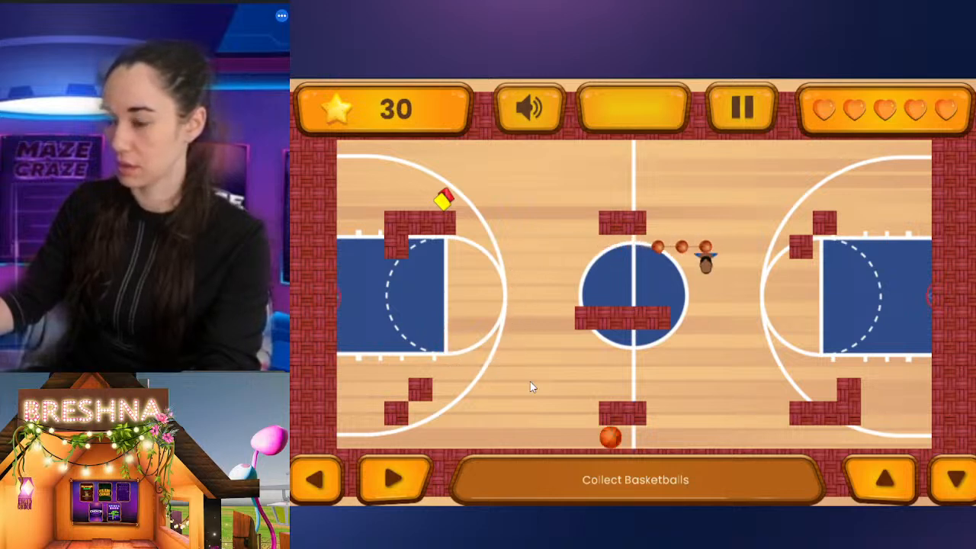
key("Left")
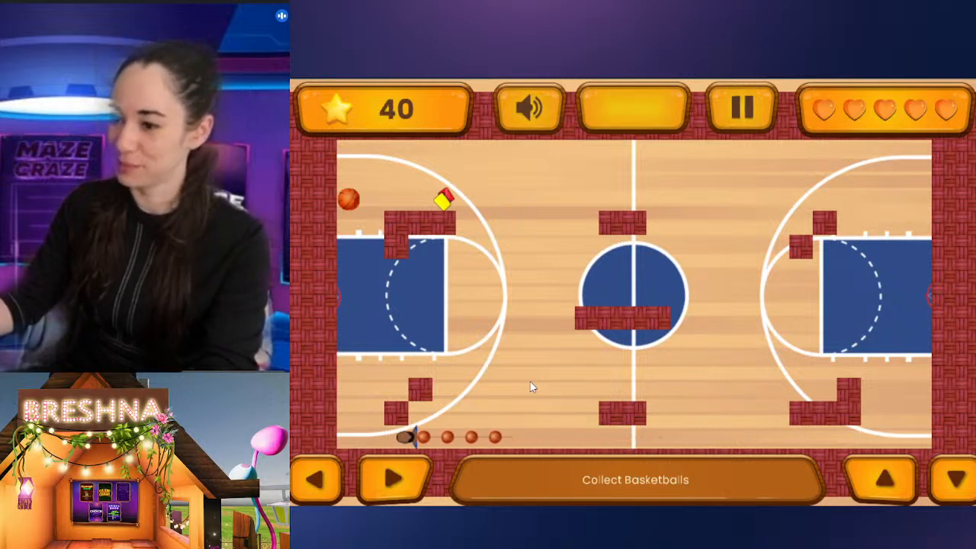
key("Up")
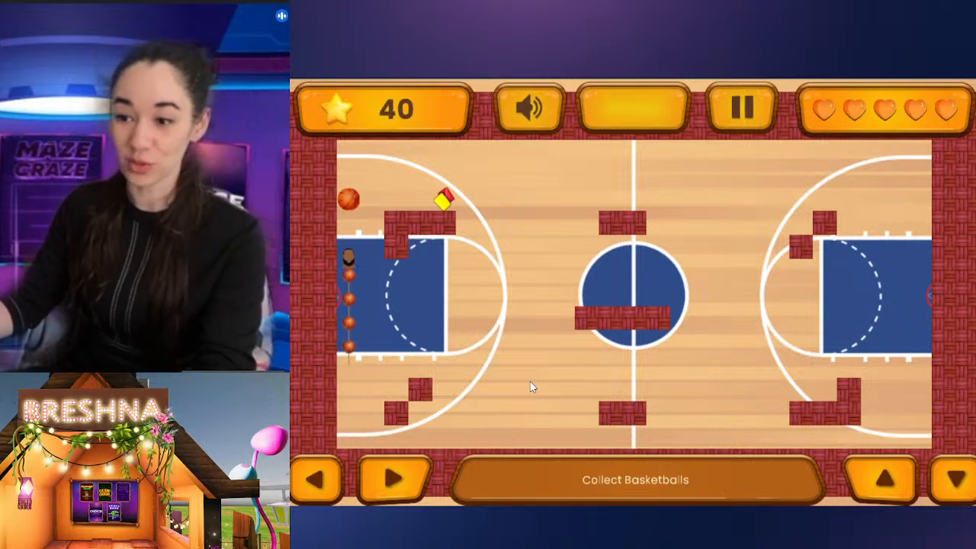
key("Right")
key("Down")
key("Left")
key("Down")
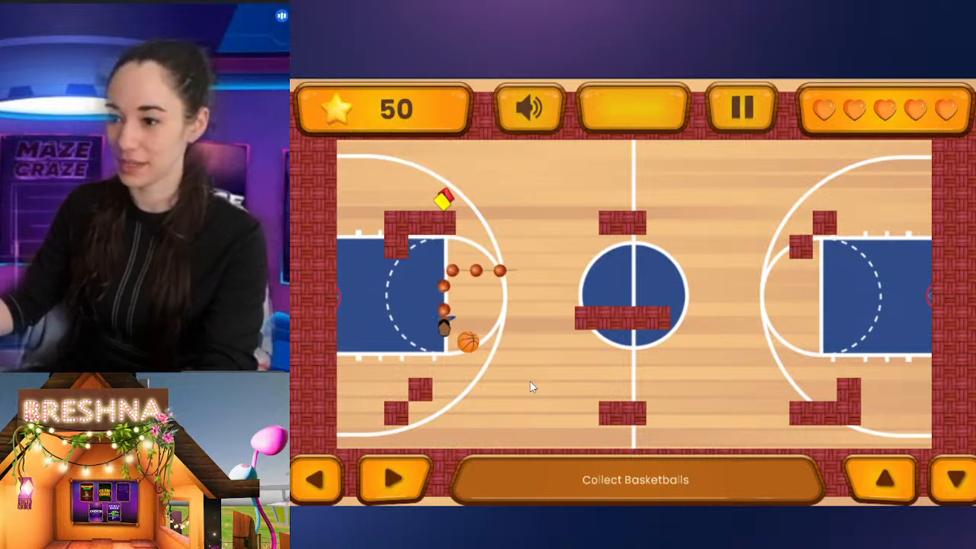
key("Right")
key("Up")
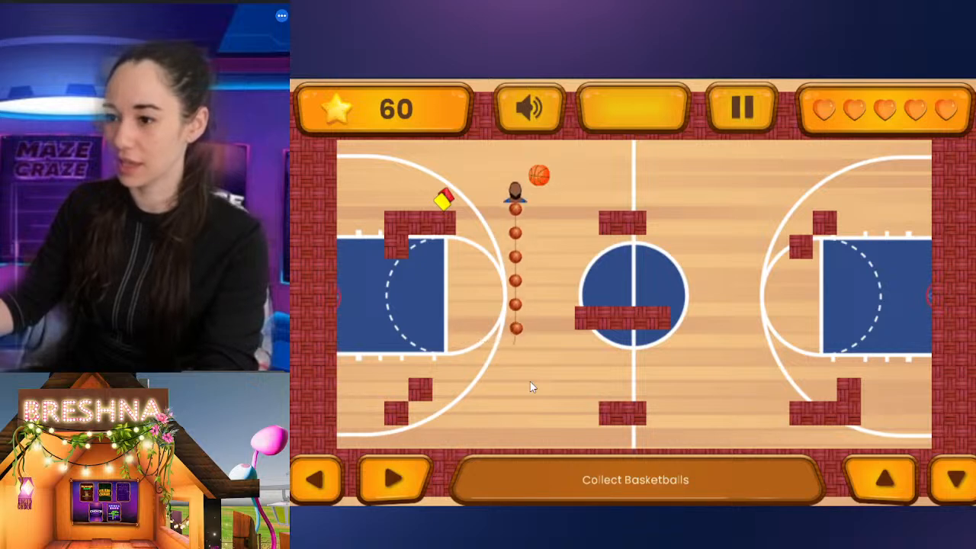
key("Right")
key("Down")
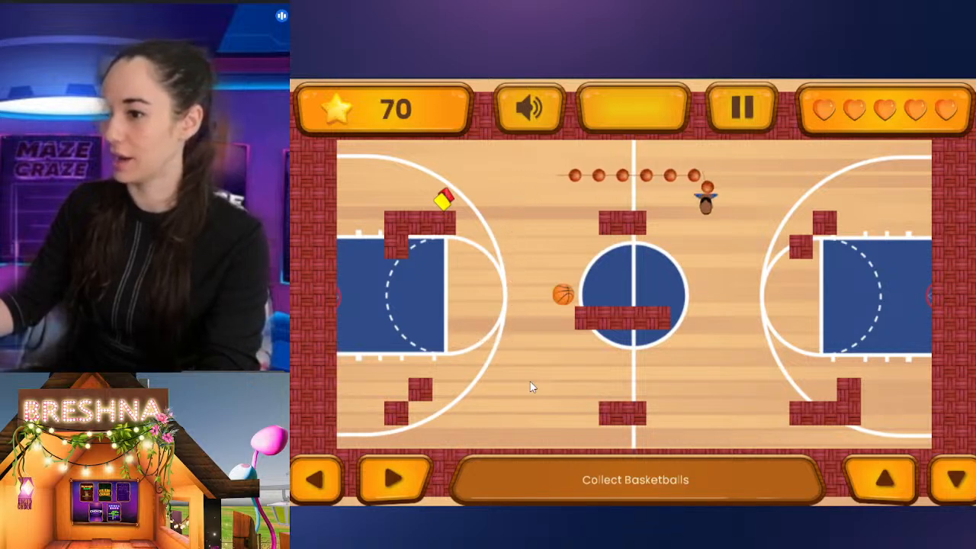
key("Left")
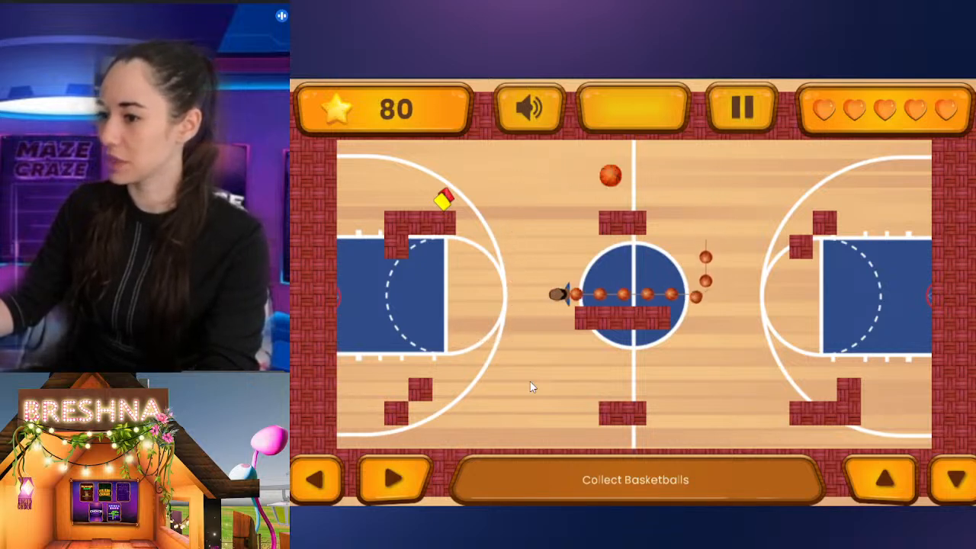
key("Up")
key("Right")
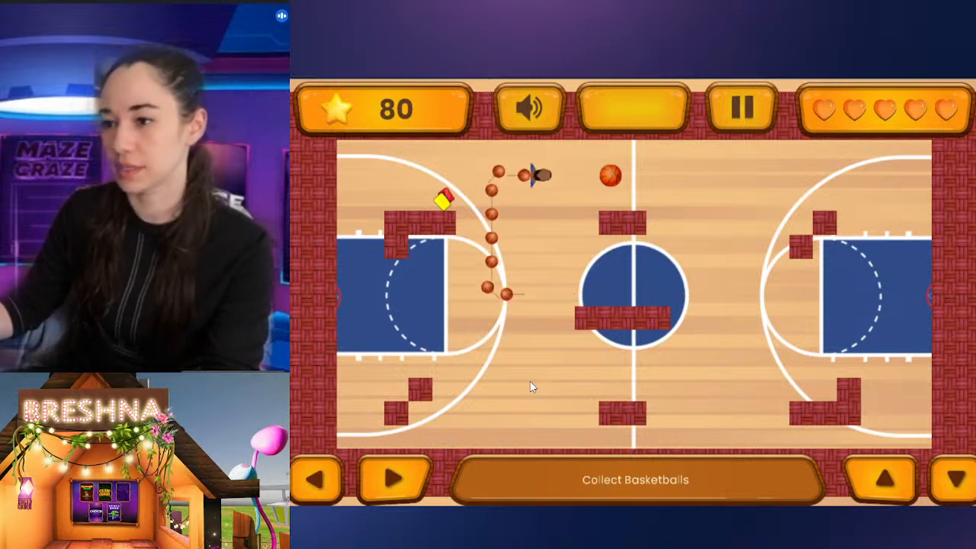
key("Down")
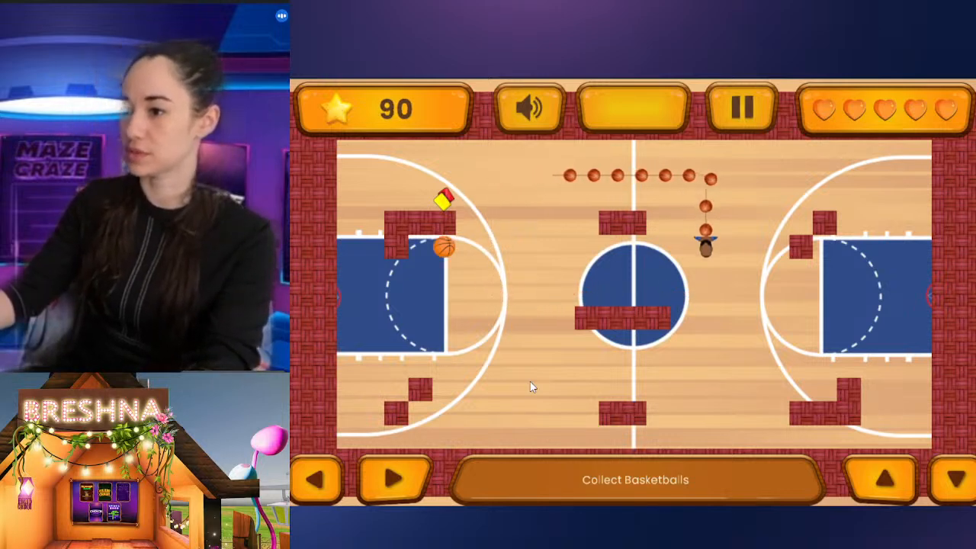
key("Left")
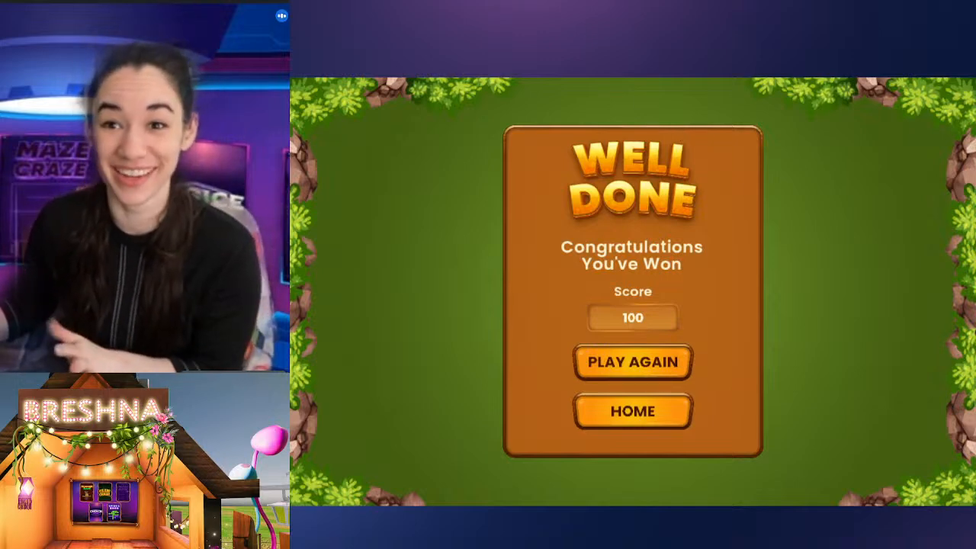
key("ctrl+w")
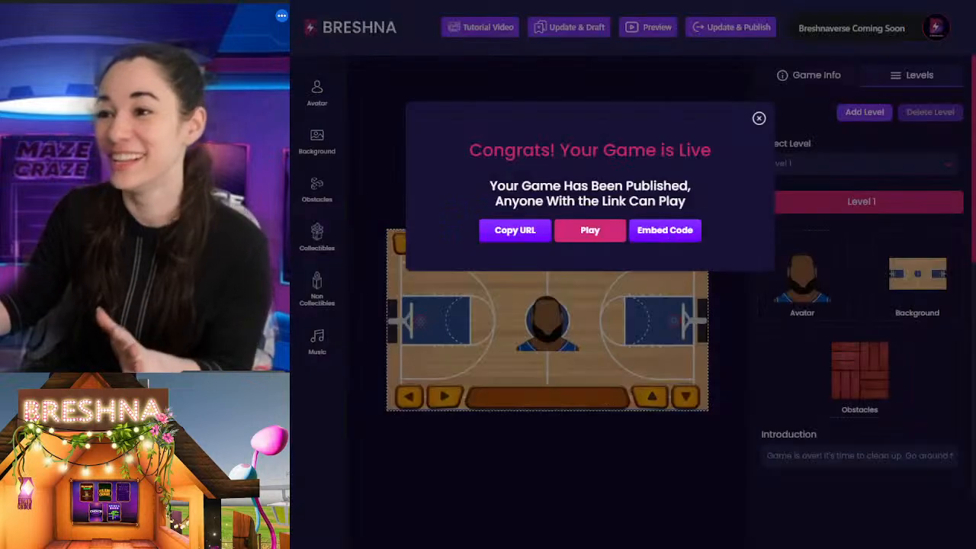
left_click(758, 118)
Step: Delete the bearded player avatar in the blue jersey from the uploaded avatars
left_click(318, 95)
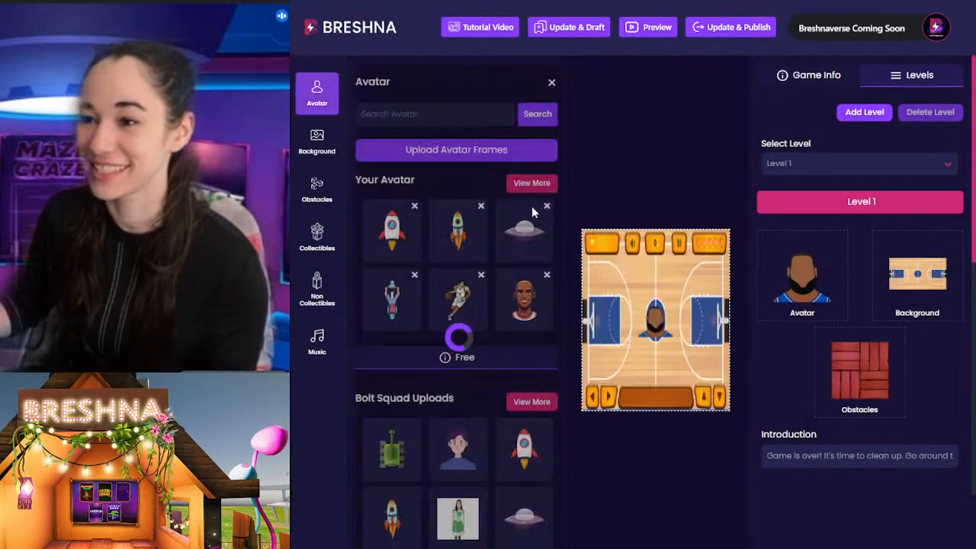
left_click(530, 185)
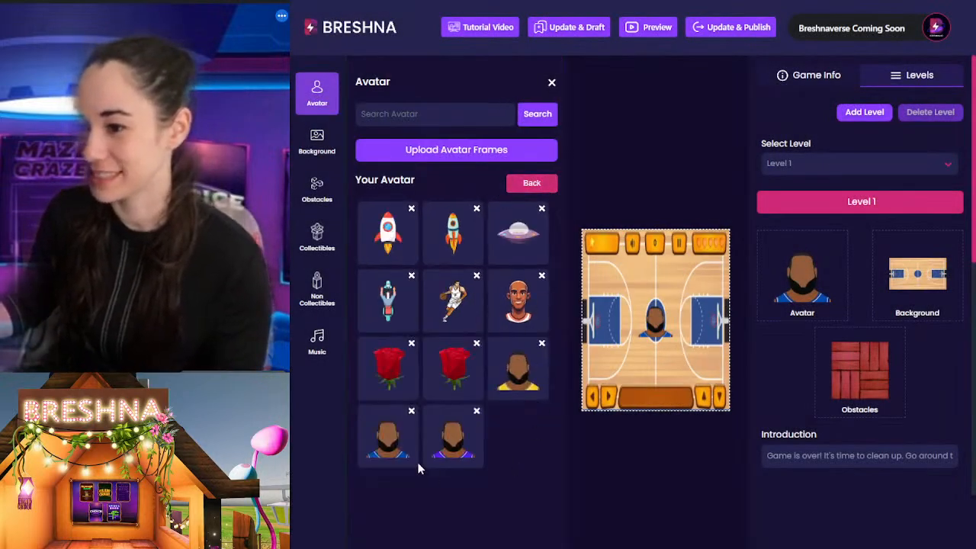
left_click(411, 412)
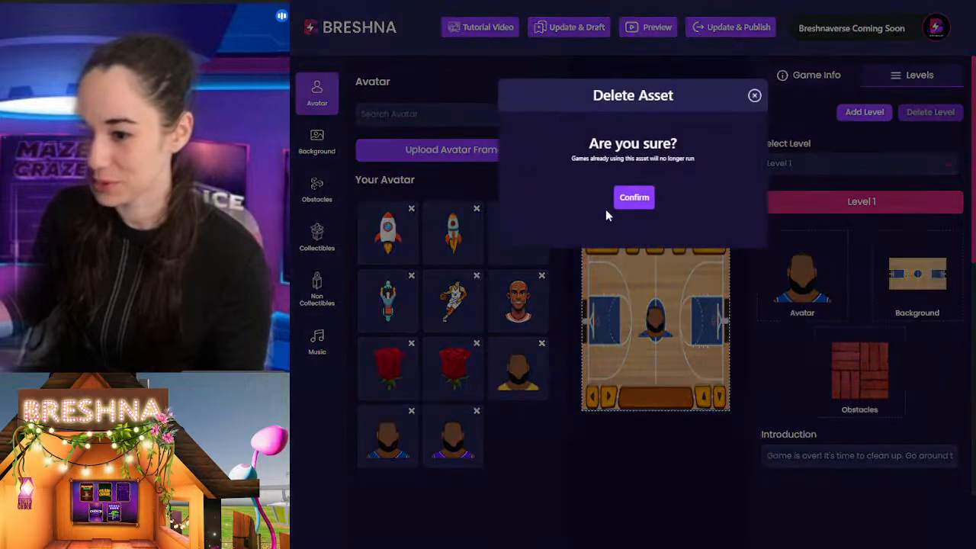
left_click(628, 200)
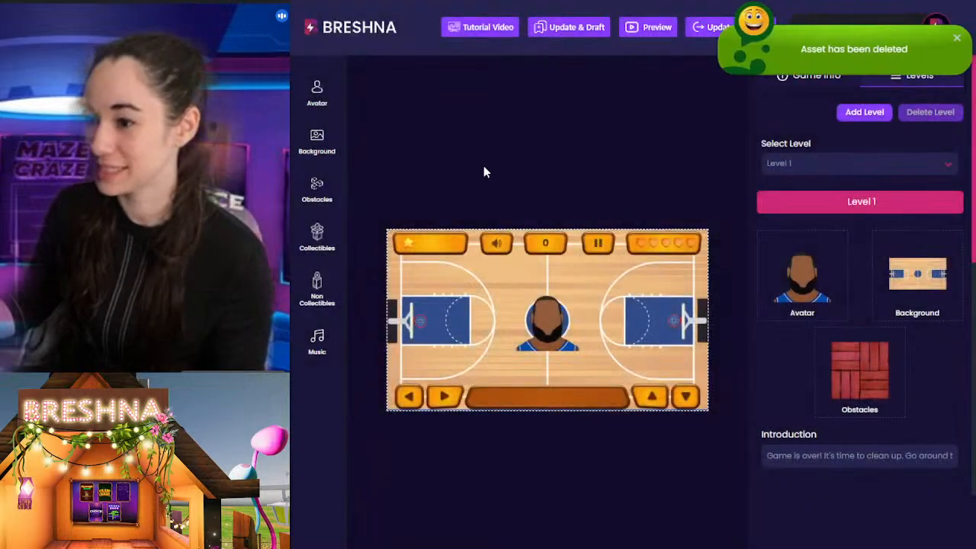
Step: Use the uploaded bearded player avatar in the purple jersey for Level 1
left_click(317, 95)
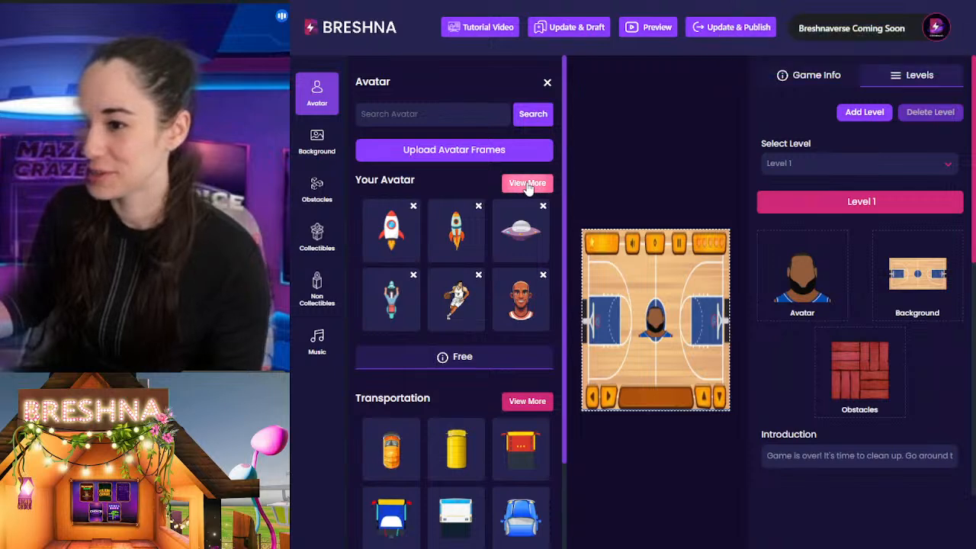
left_click(528, 184)
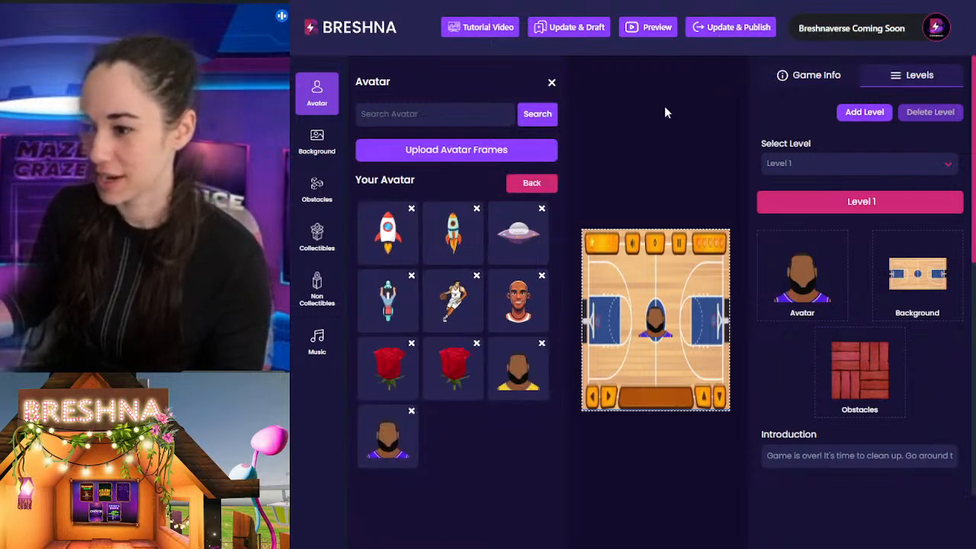
left_click(666, 125)
Step: Publish the game with the purple-jersey avatar and open the live version
left_click(730, 27)
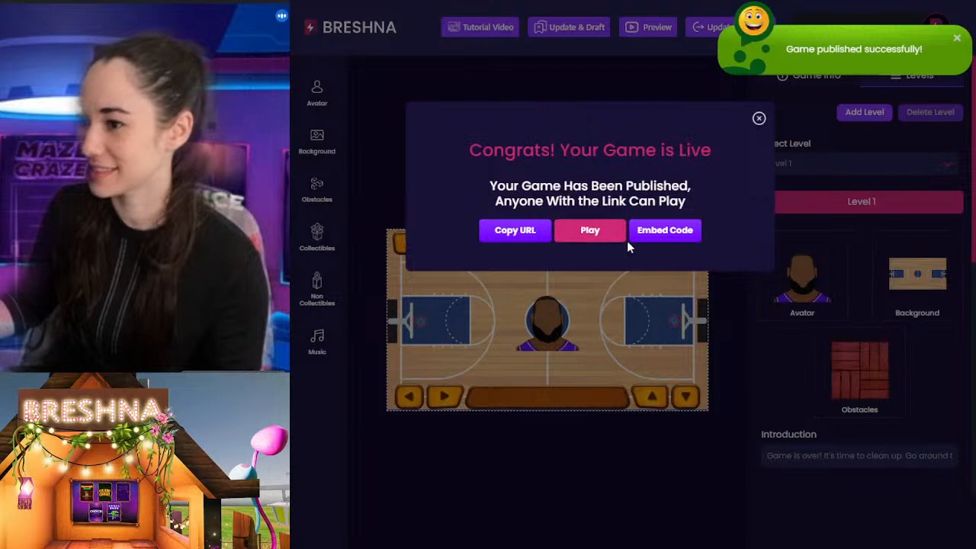
left_click(582, 229)
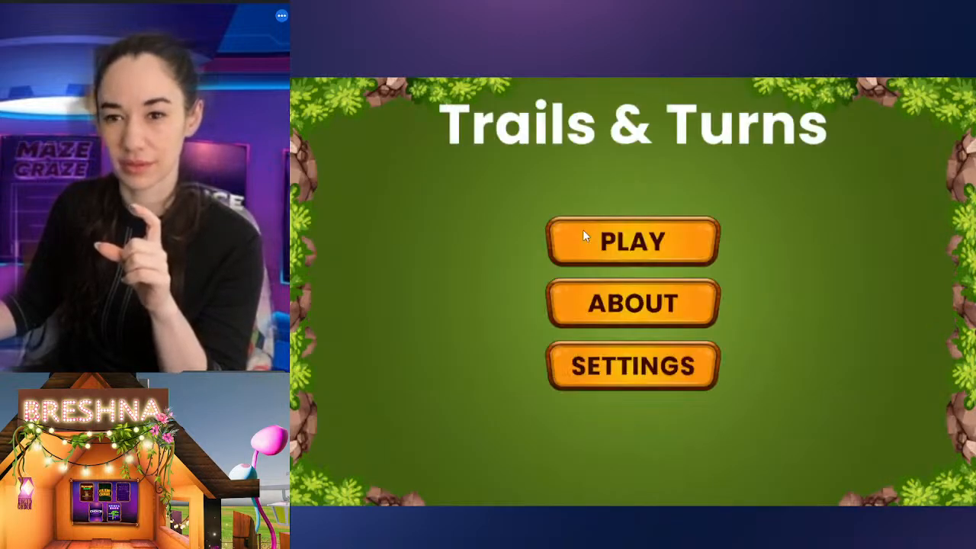
Step: Start the published level and play it with the purple-jersey avatar, collecting basketballs while avoiding the brick obstacles and the referee cards
left_click(645, 257)
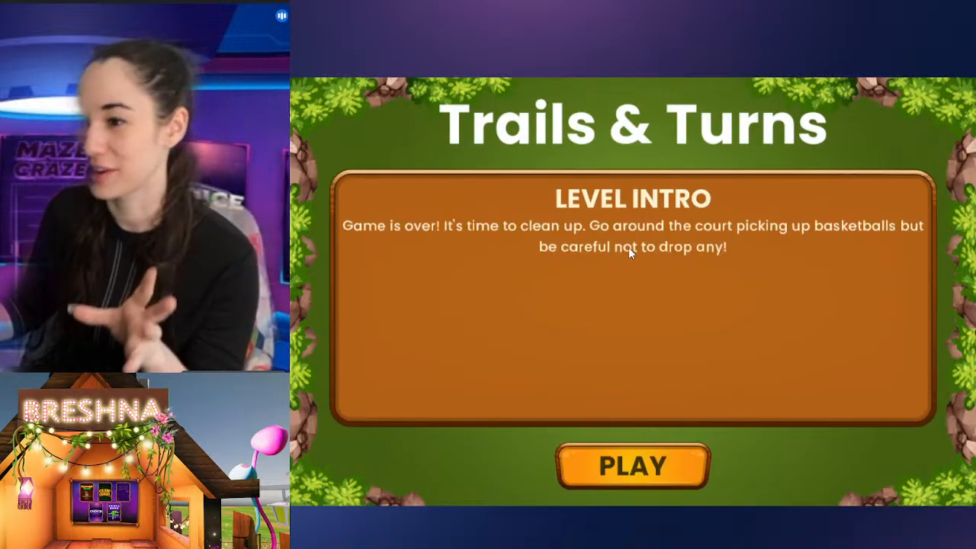
left_click(599, 473)
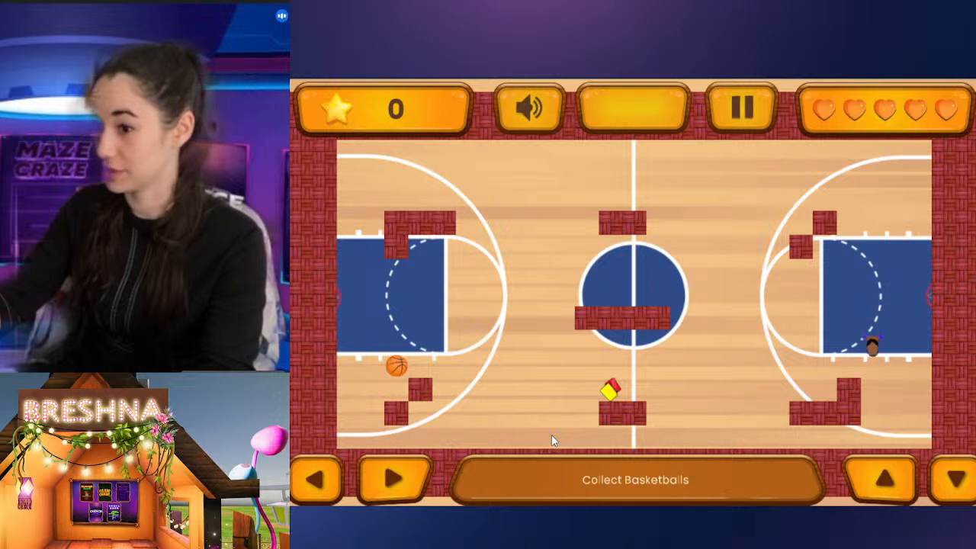
key("Left")
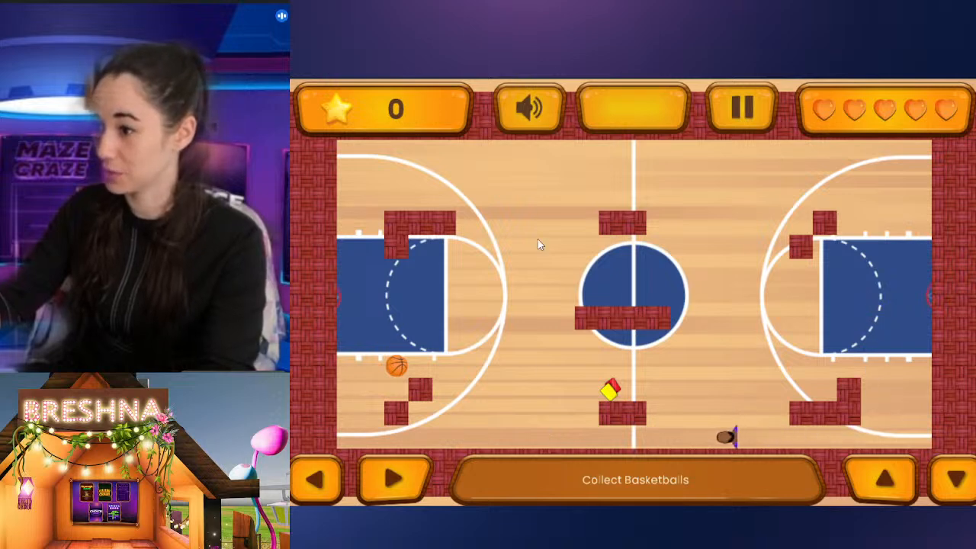
key("Left")
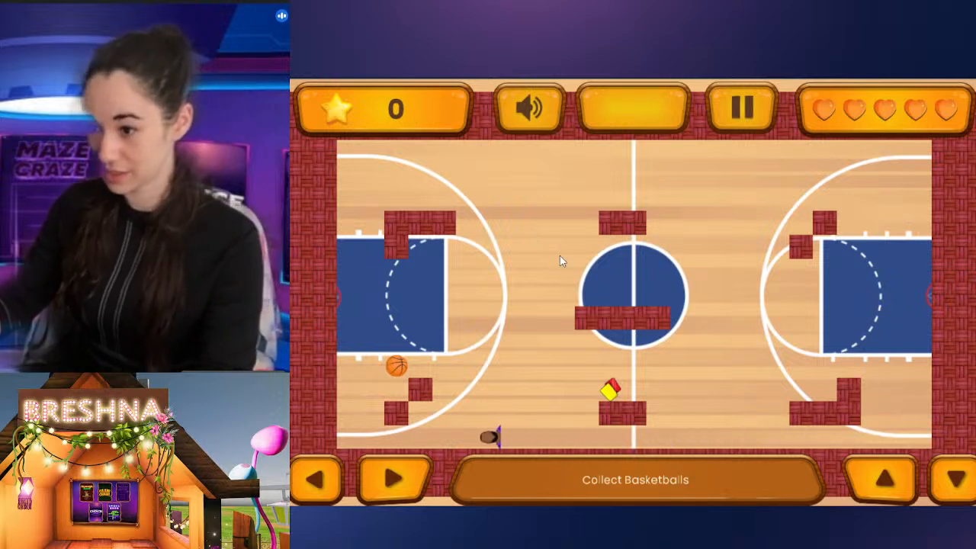
key("Up")
key("Right")
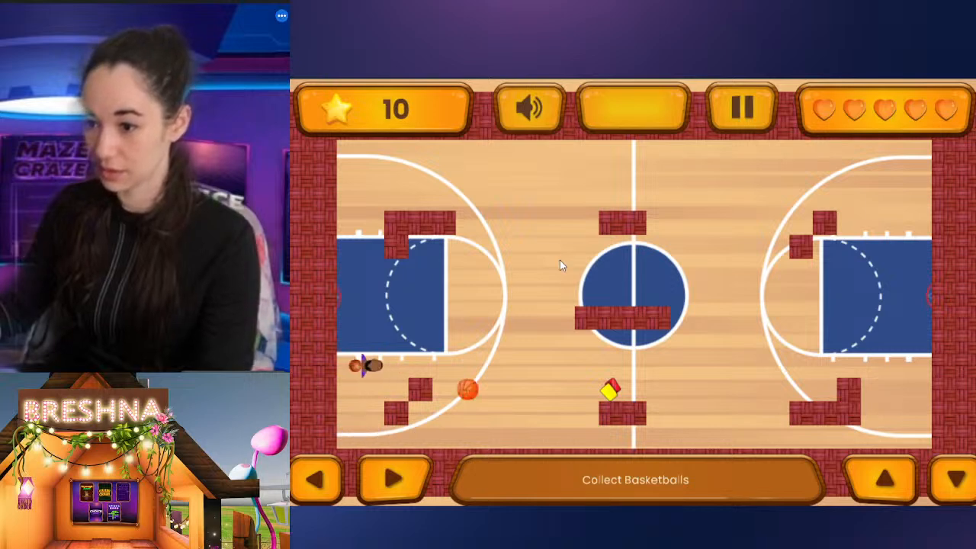
key("Down")
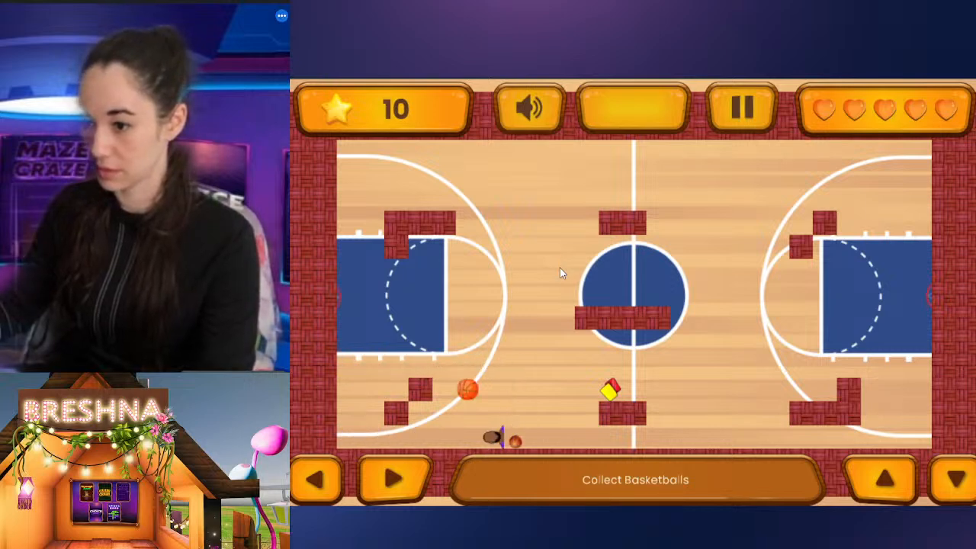
key("Left")
key("Up")
key("Right")
key("Up")
key("Right")
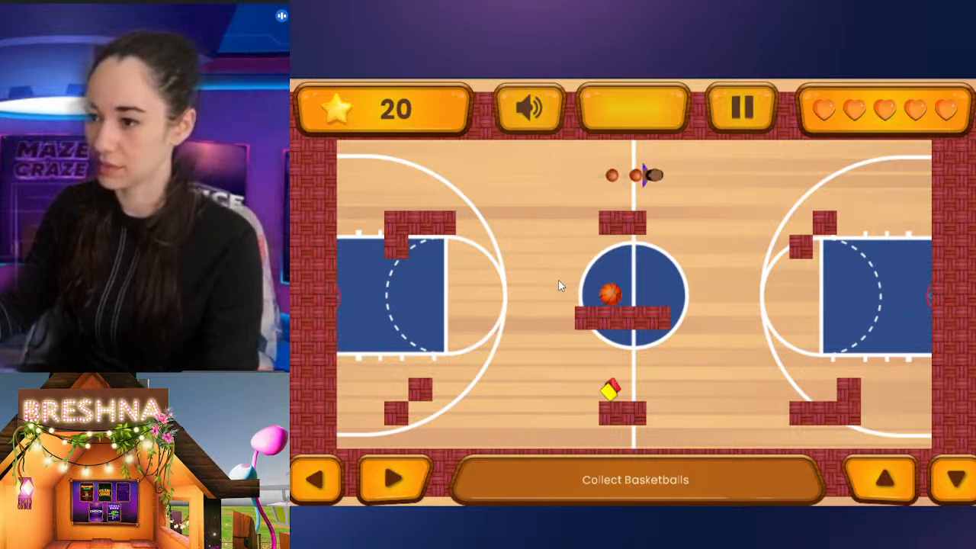
key("Down")
key("Left")
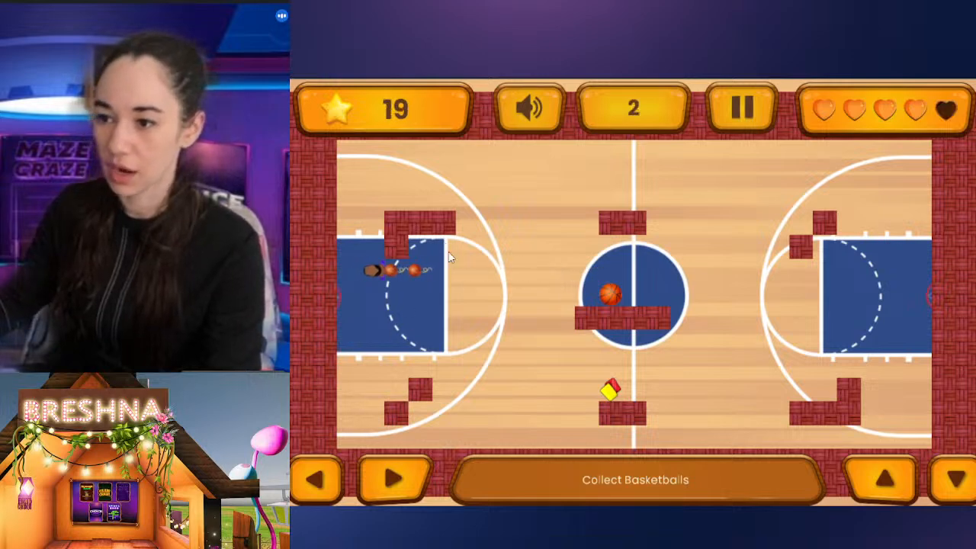
key("Down")
key("Right")
key("Up")
key("Right")
key("Down")
key("Right")
key("Down")
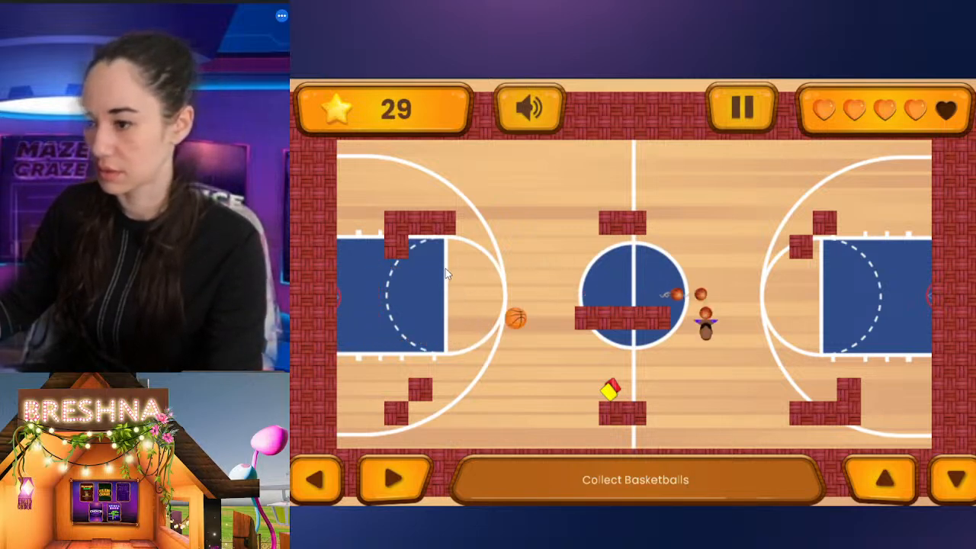
key("Left")
key("Up")
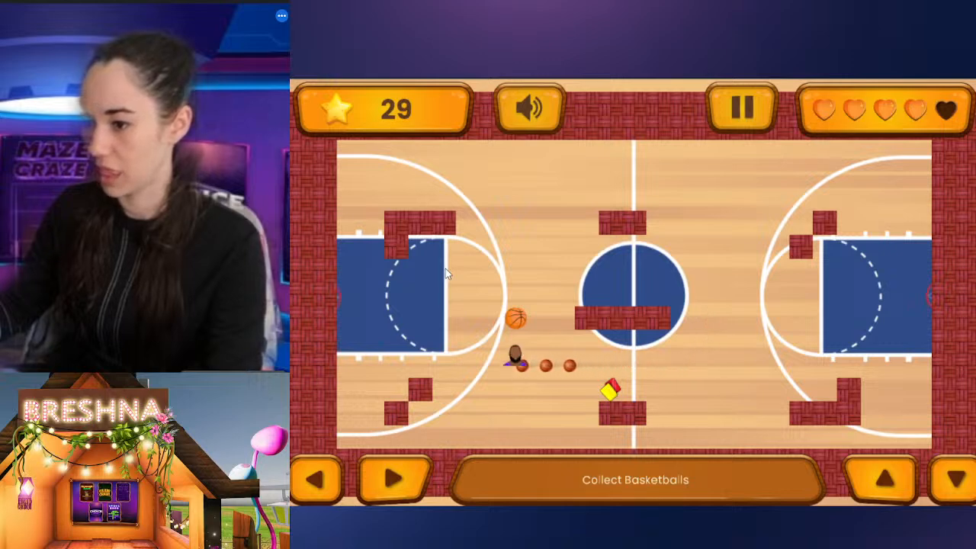
key("Left")
key("Down")
key("Right")
key("Up")
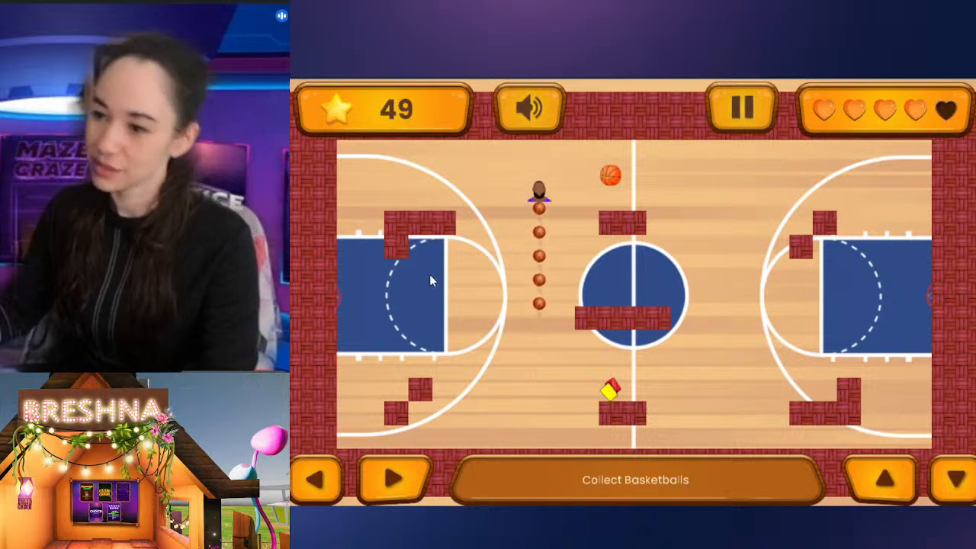
key("Right")
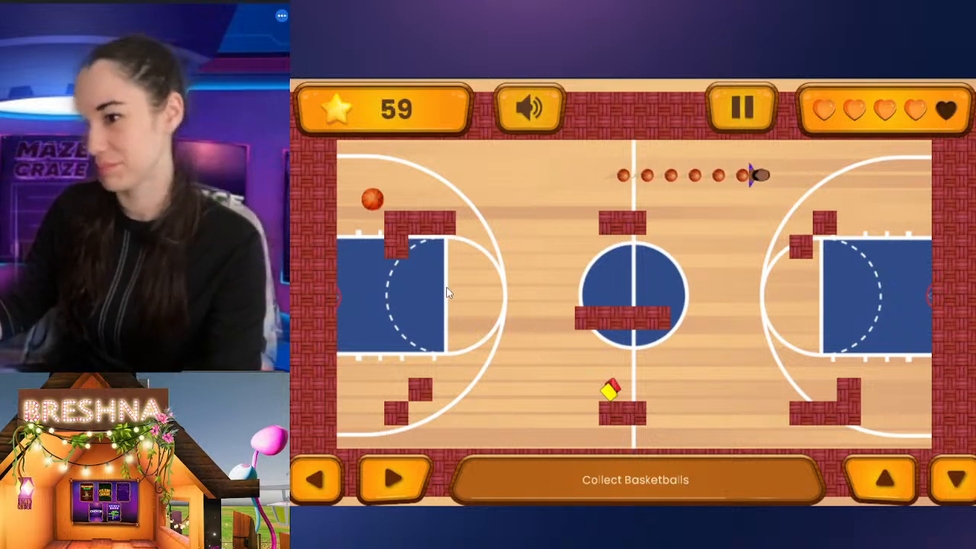
key("Down")
key("Left")
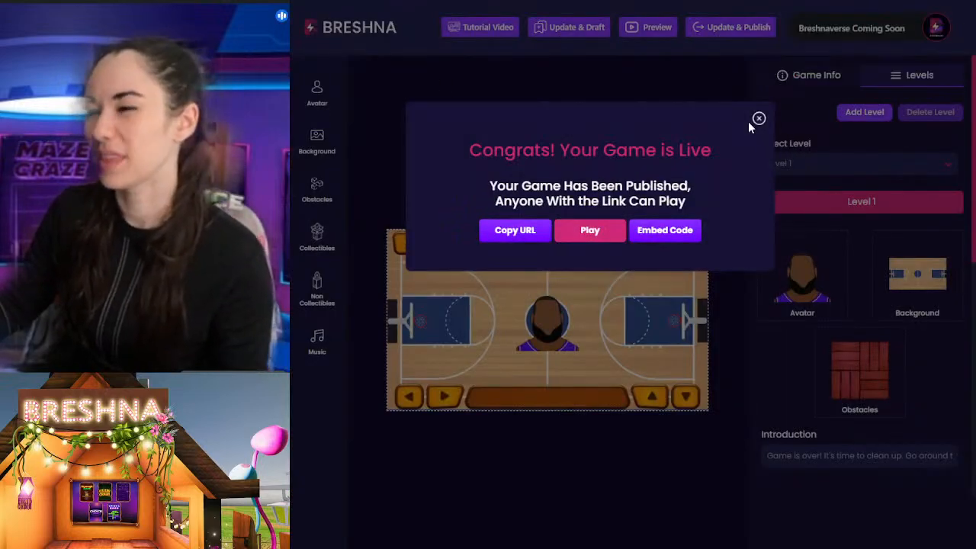
Step: Dismiss the publish confirmation and use the uploaded bearded player avatar in the yellow jersey for Level 1
left_click(759, 119)
left_click(316, 93)
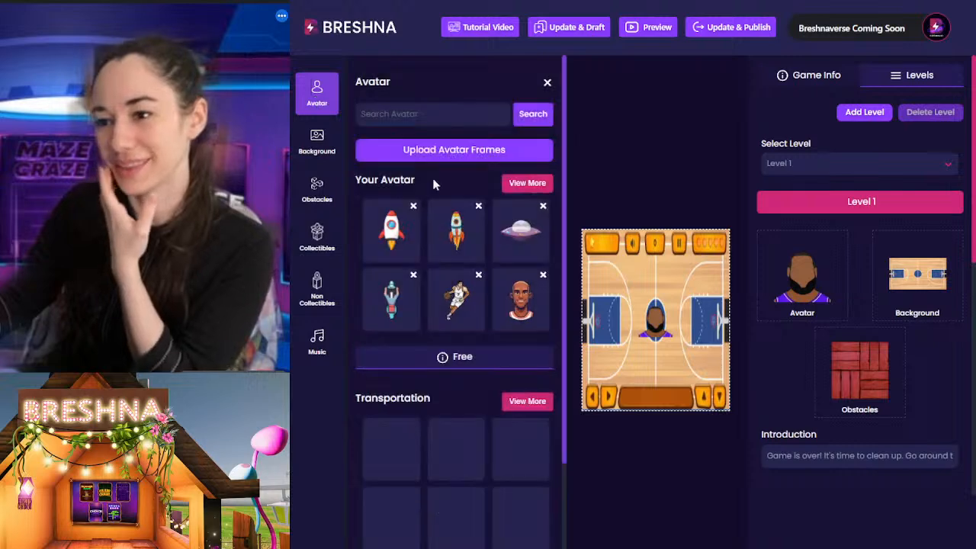
left_click(527, 183)
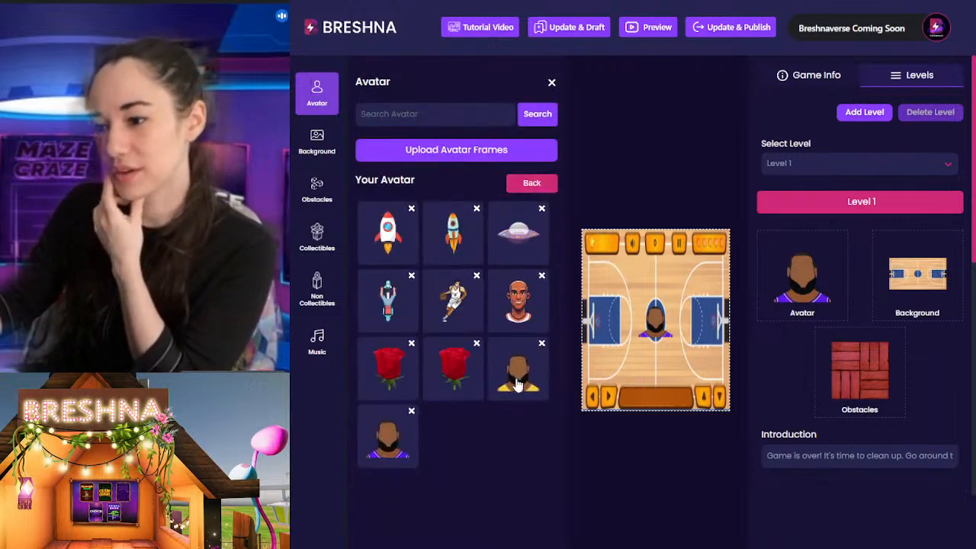
left_click(684, 479)
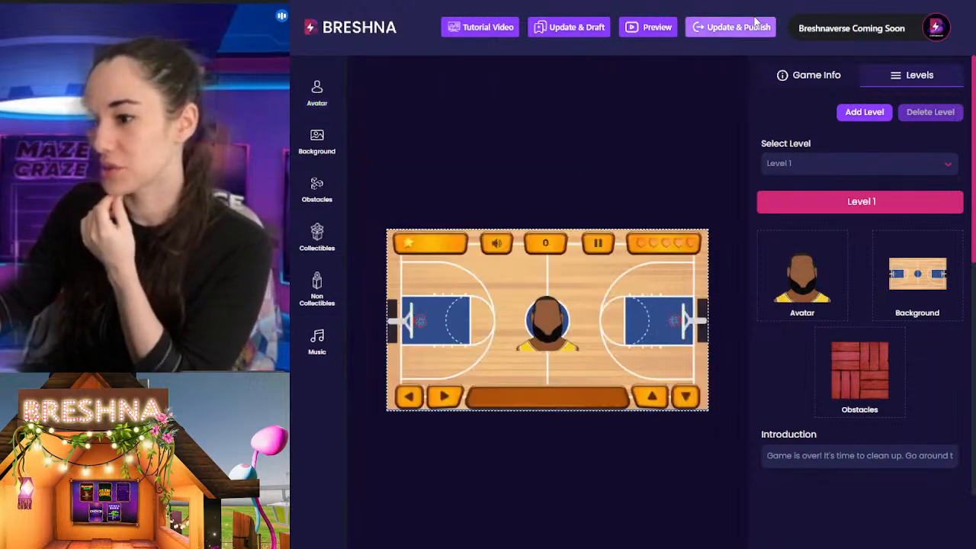
Step: Publish the game with the yellow-jersey avatar and start the level in the live version
left_click(732, 29)
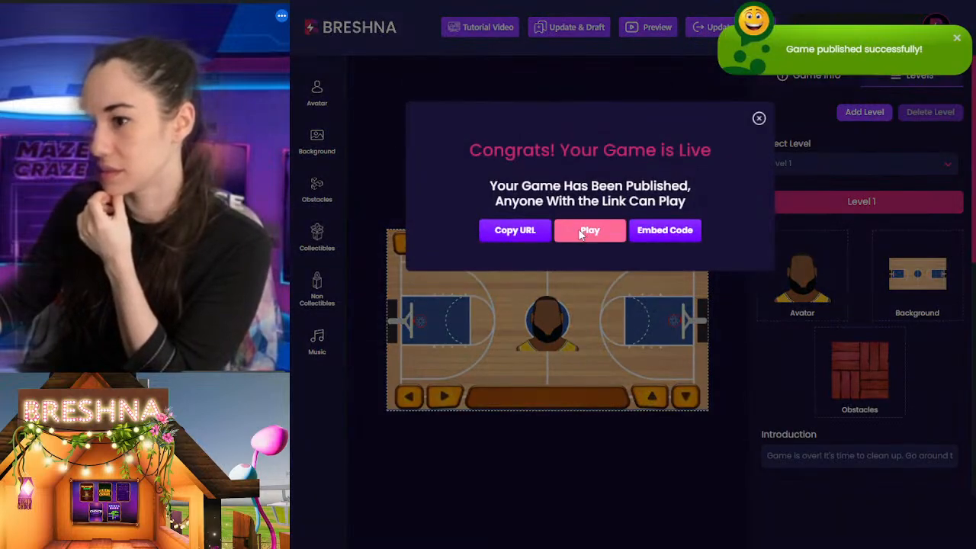
left_click(581, 231)
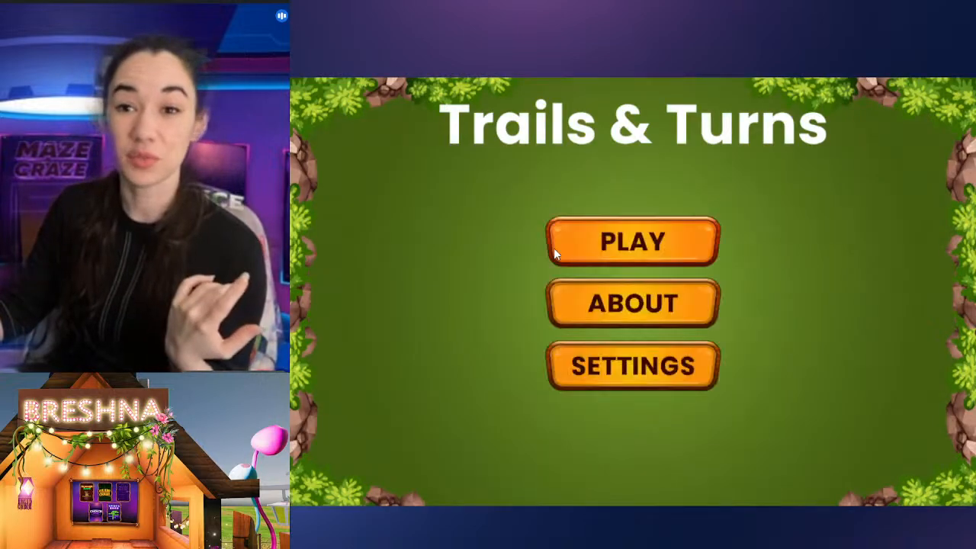
left_click(635, 242)
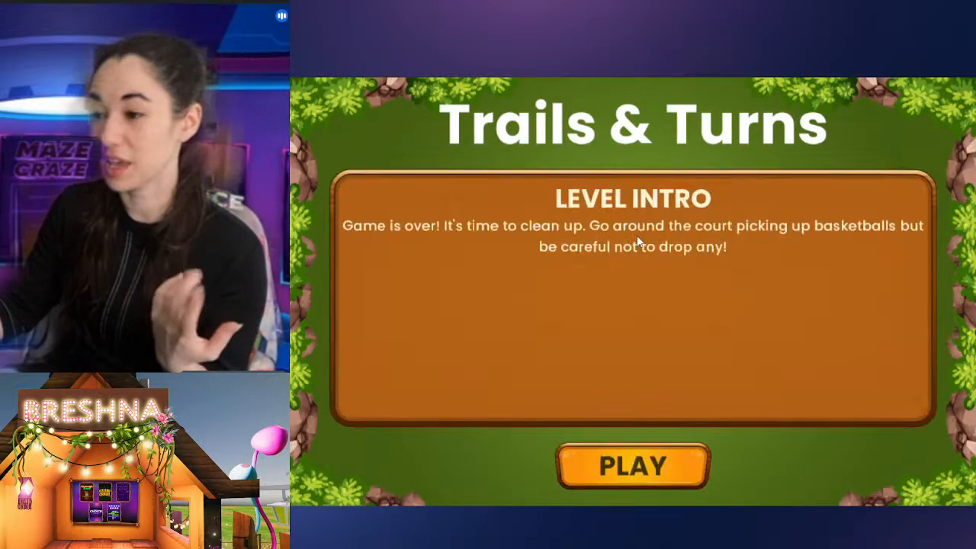
left_click(670, 475)
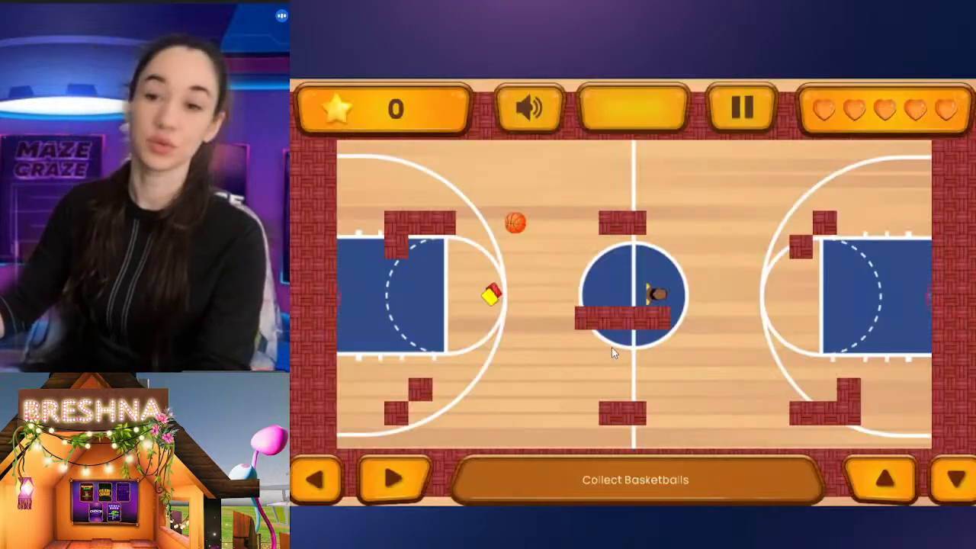
Step: Play the live level with the yellow-jersey avatar, collecting basketballs up to a score of 100 while avoiding bricks and referee cards, and close it
key("Right")
key("Up")
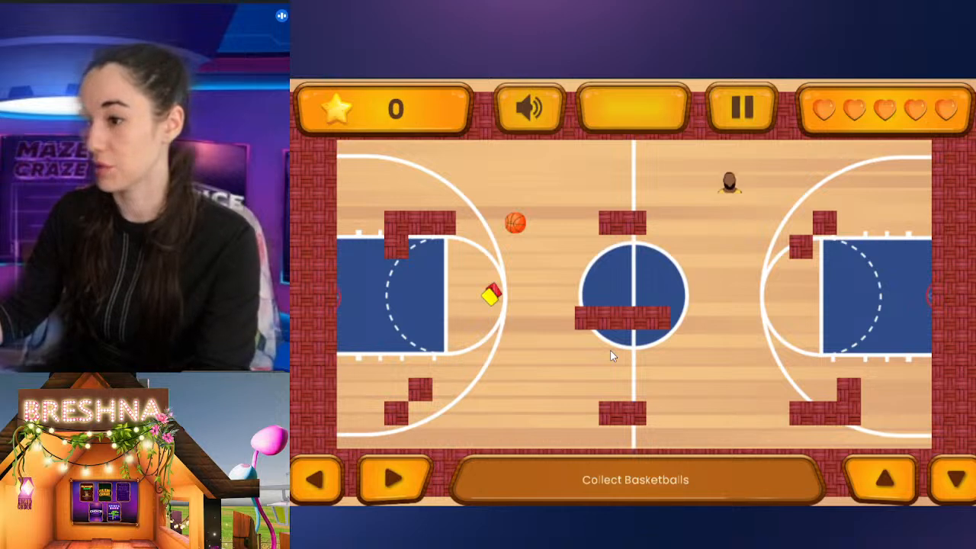
key("Left")
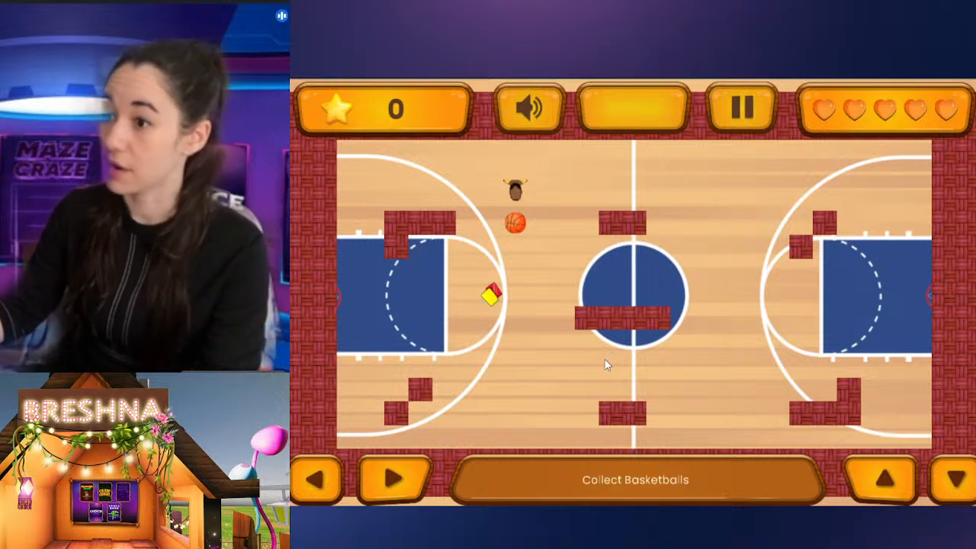
key("Down")
key("Right")
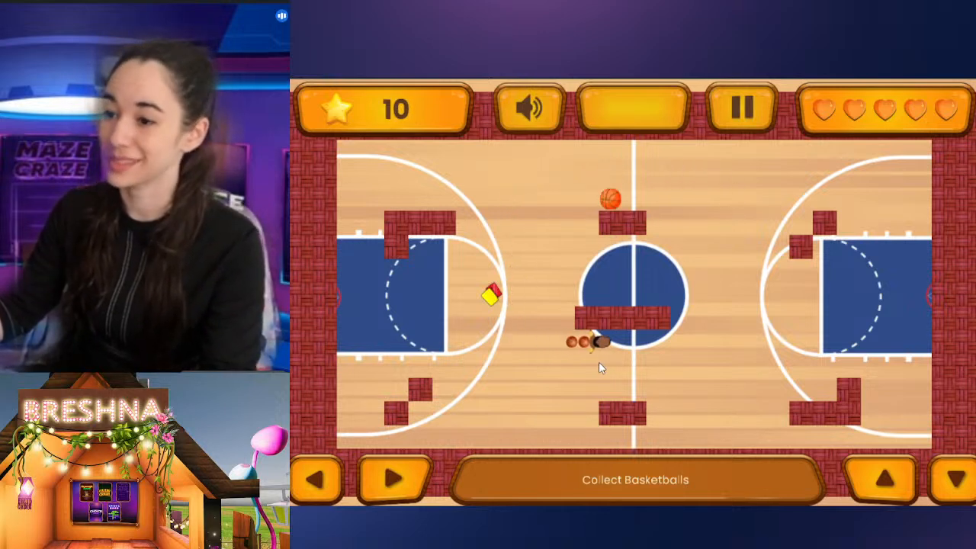
key("Up")
key("Left")
key("Down")
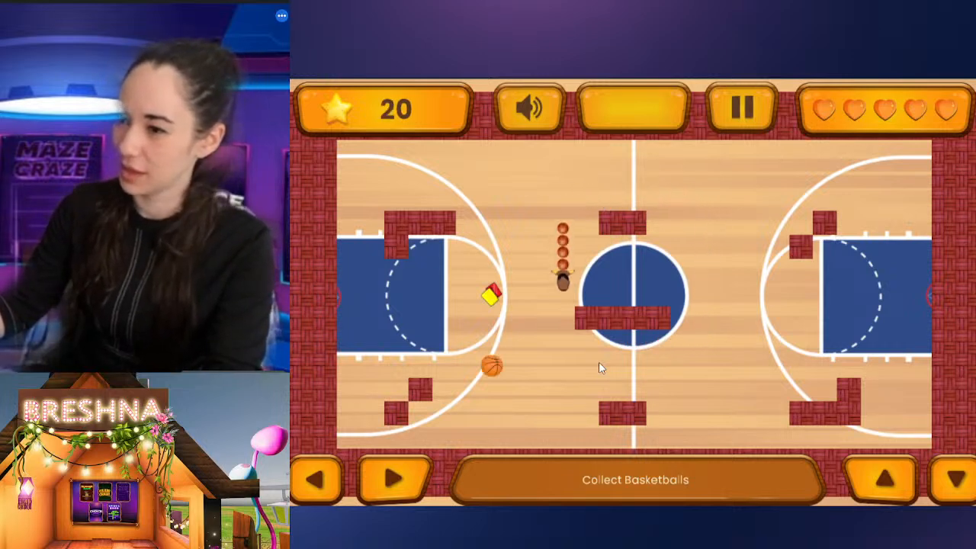
key("Left")
key("Up")
key("Right")
key("Up")
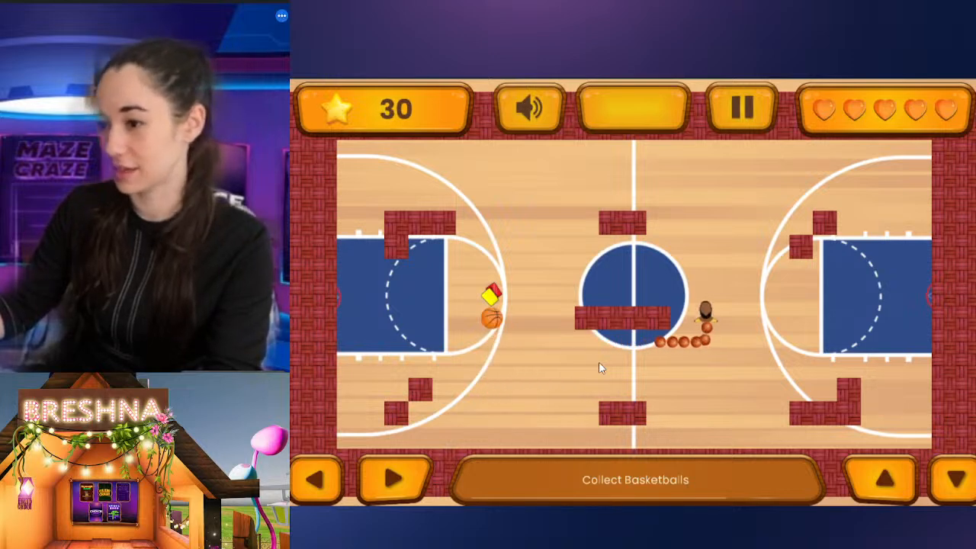
key("Left")
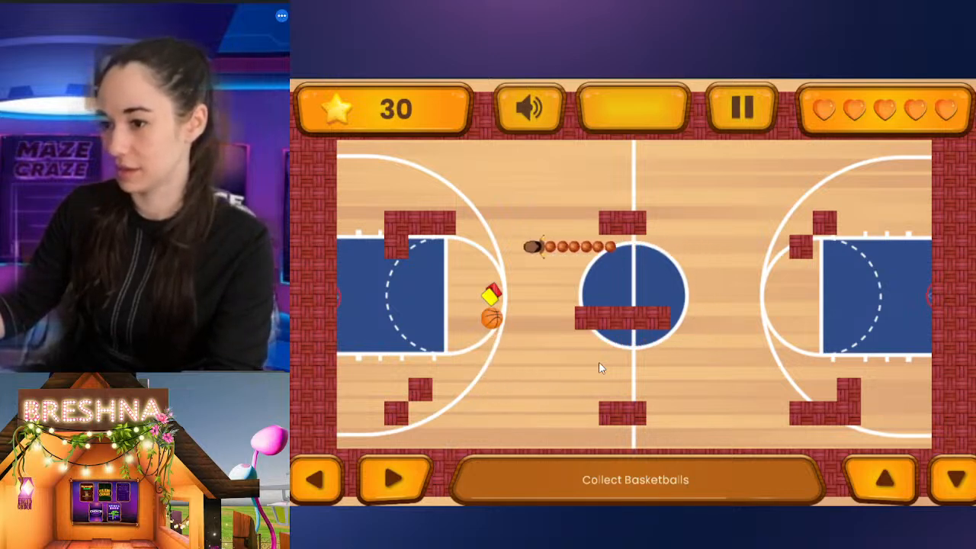
key("Down")
key("Right")
key("Up")
key("Right")
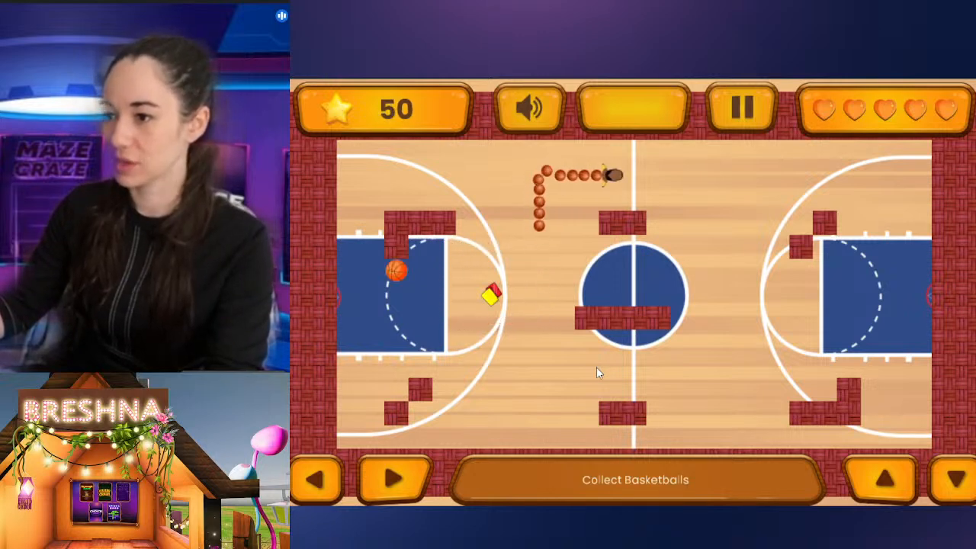
key("Down")
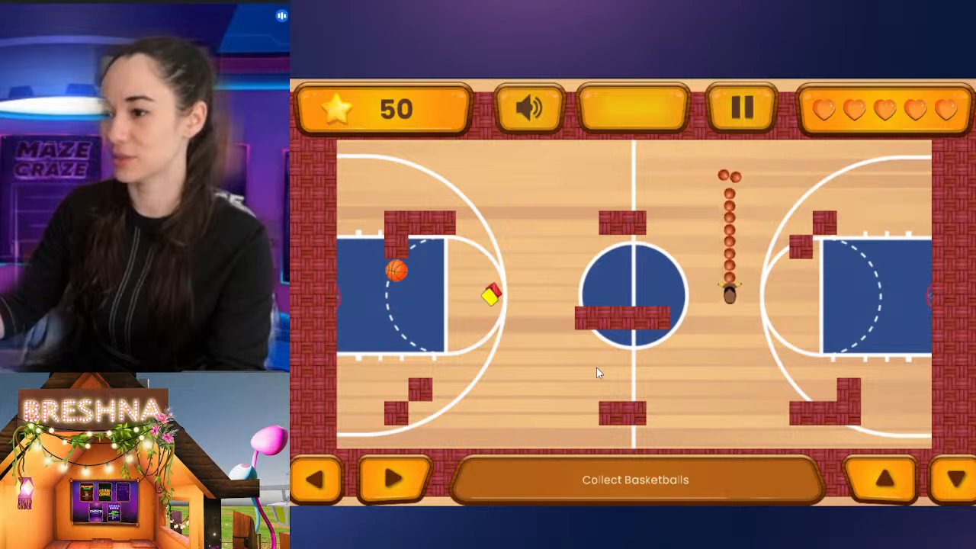
key("Left")
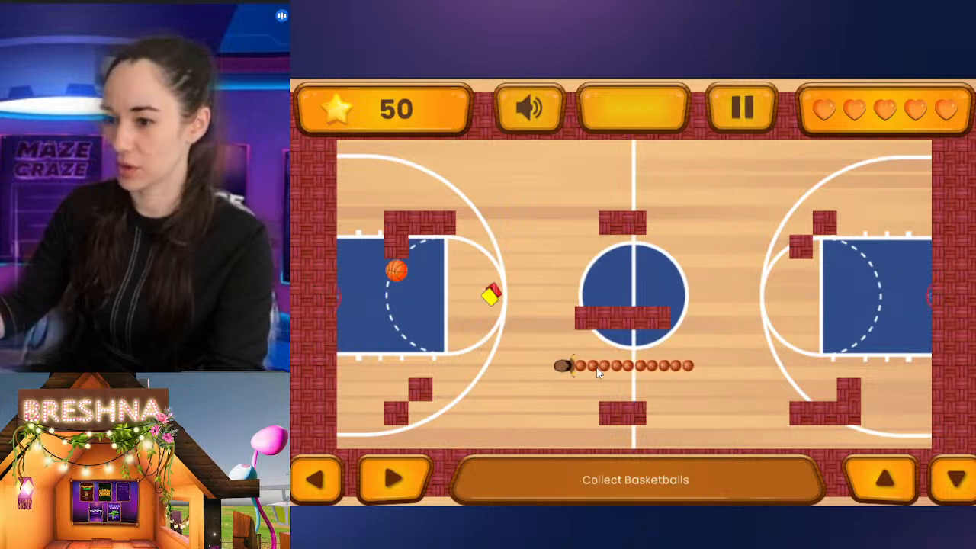
key("Up")
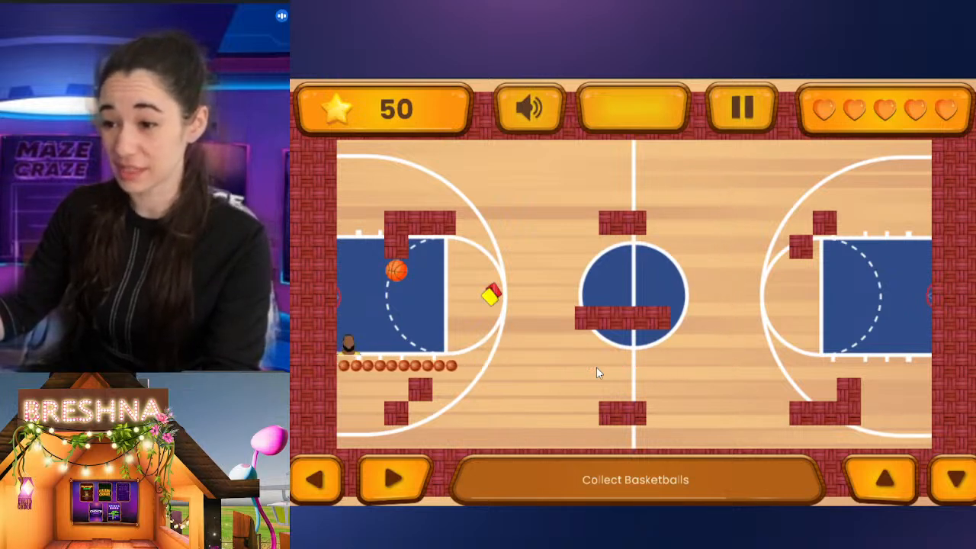
key("Right")
key("Up")
key("Left")
key("Down")
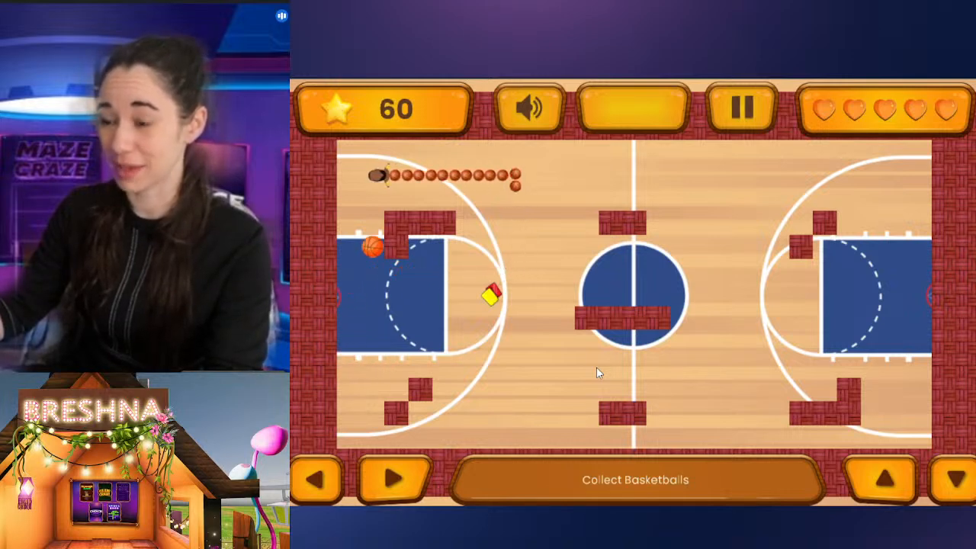
key("Right")
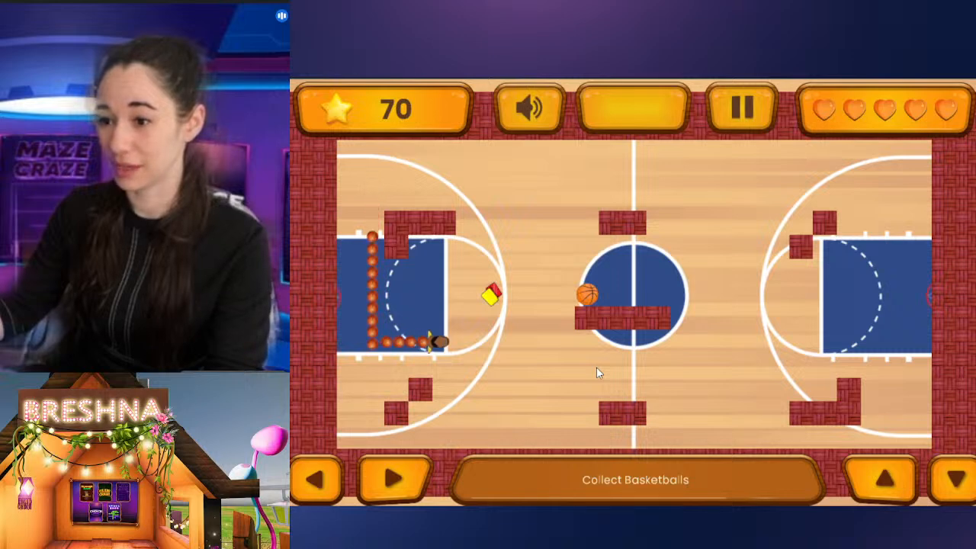
key("Up")
key("Right")
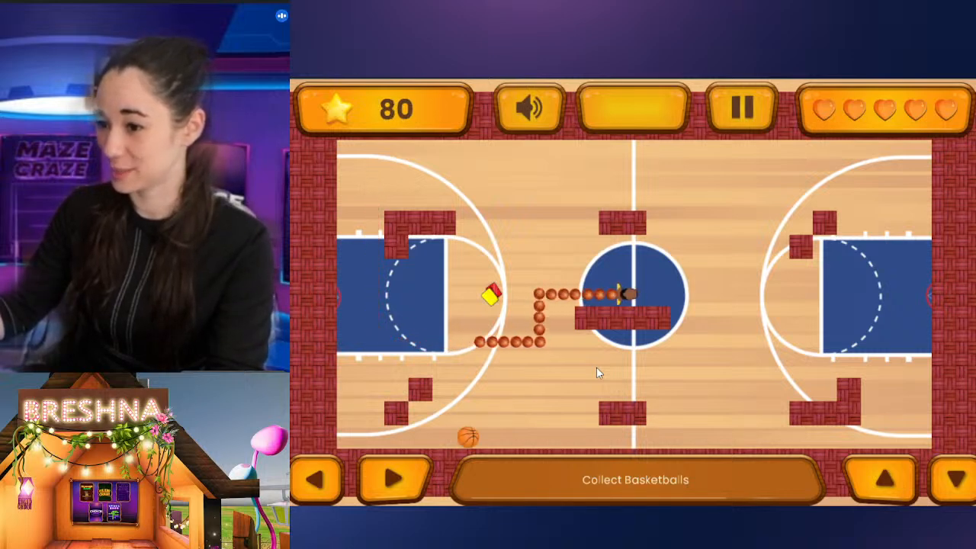
key("Down")
key("Left")
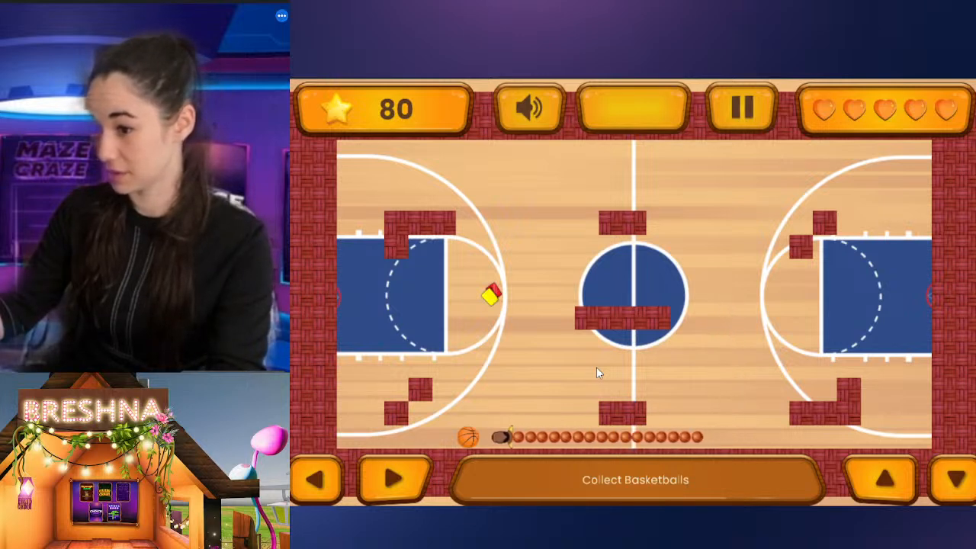
key("Up")
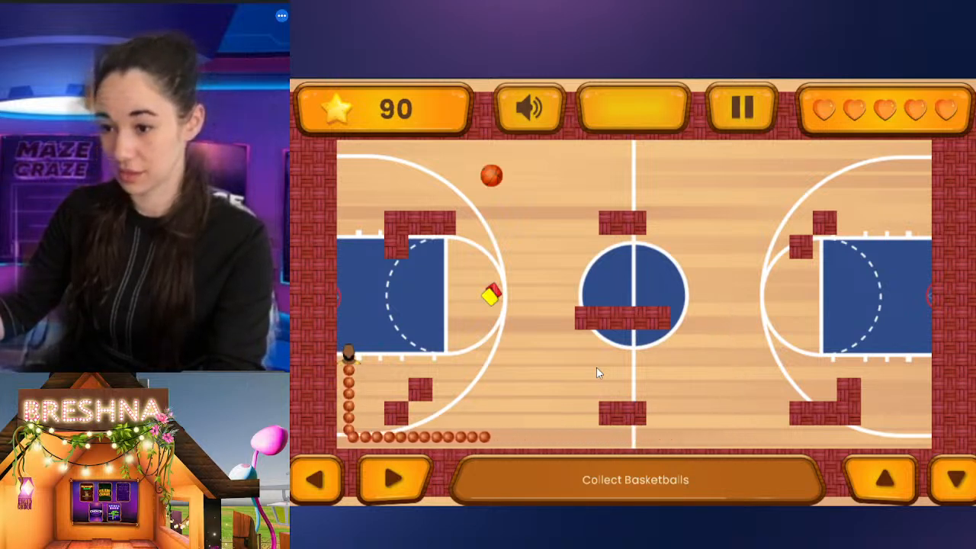
key("Right")
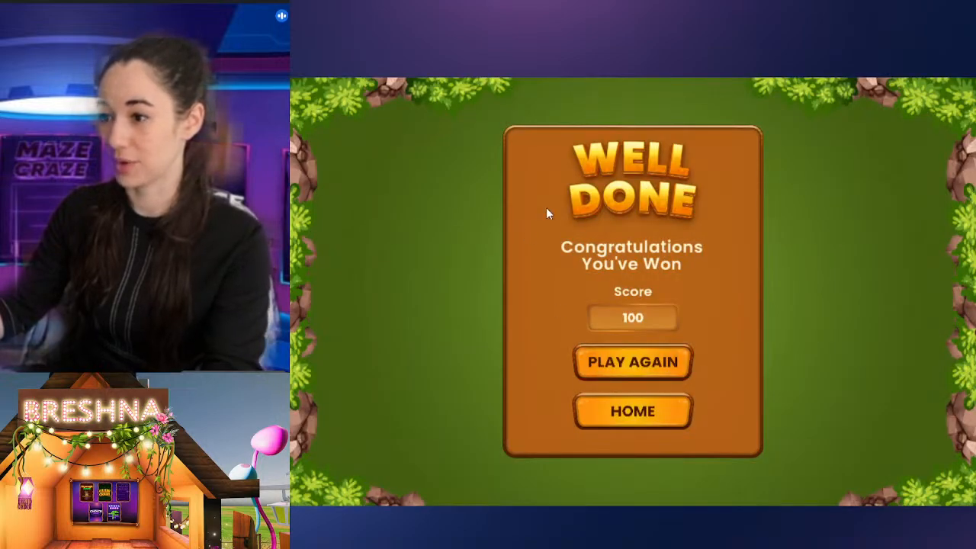
key("ctrl+w")
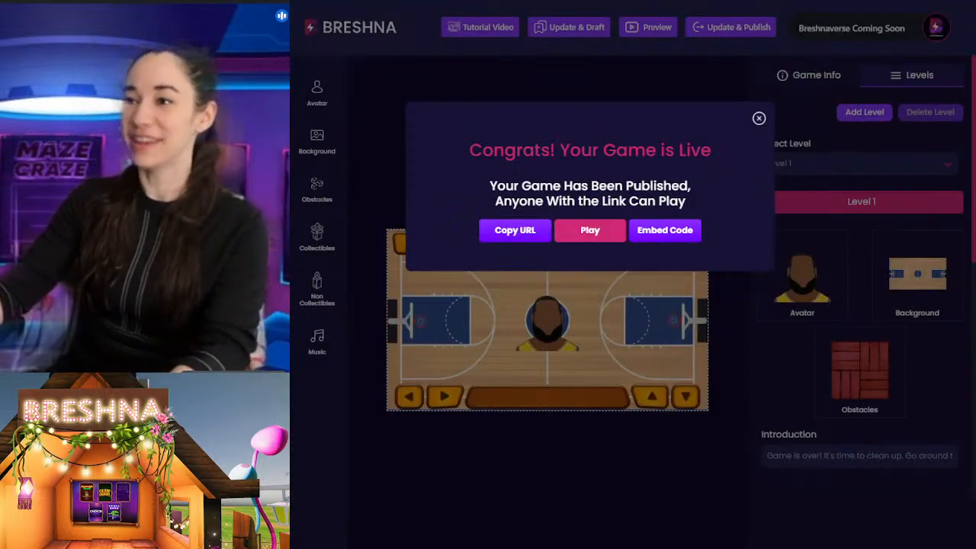
Step: Dismiss the publish confirmation and use the uploaded smiling bald player avatar in the white jersey for Level 1
left_click(317, 91)
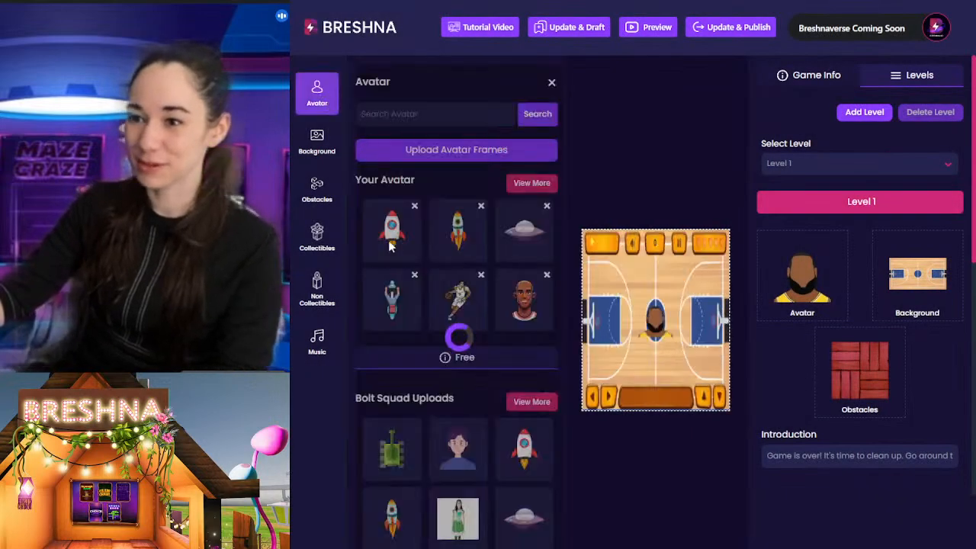
left_click(524, 302)
left_click(694, 118)
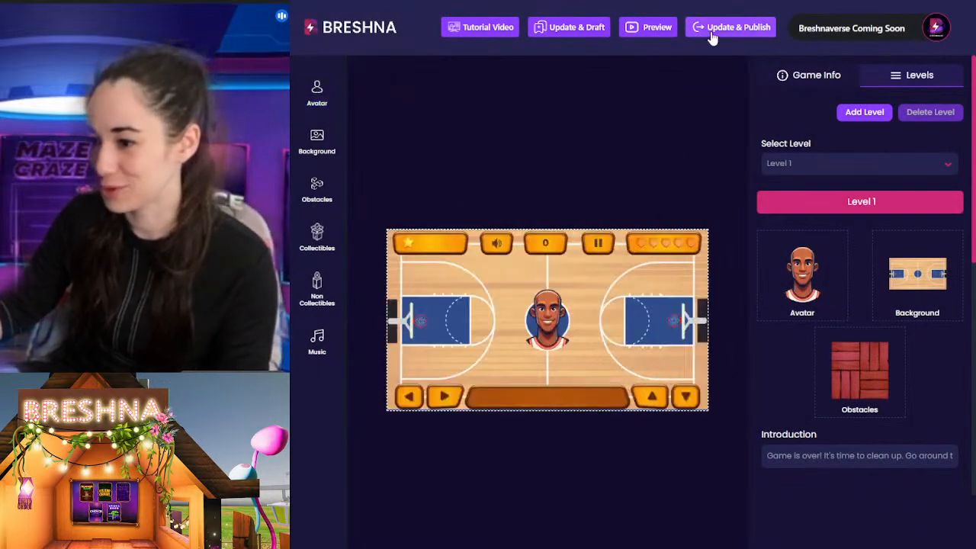
Step: Publish the game with the white-jersey avatar and start the level in the live version
left_click(705, 35)
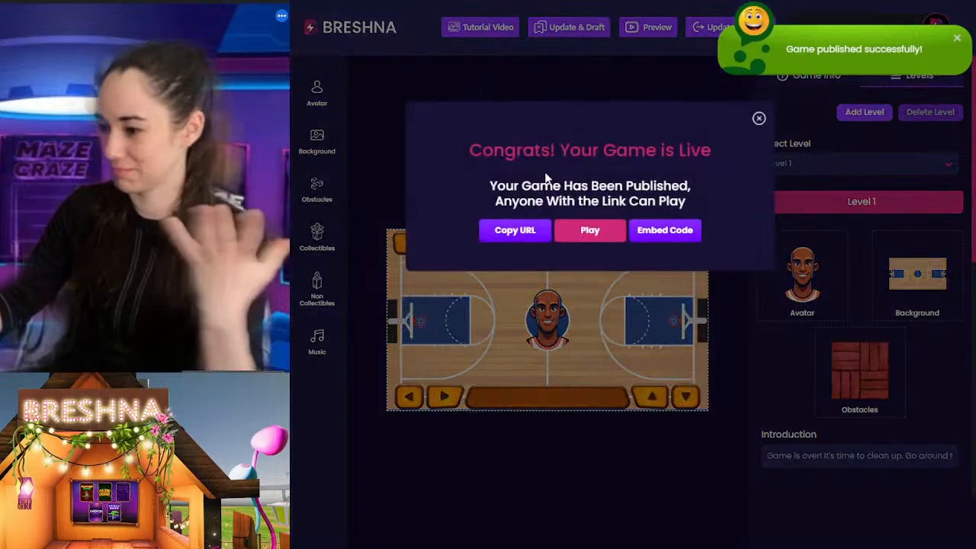
left_click(595, 233)
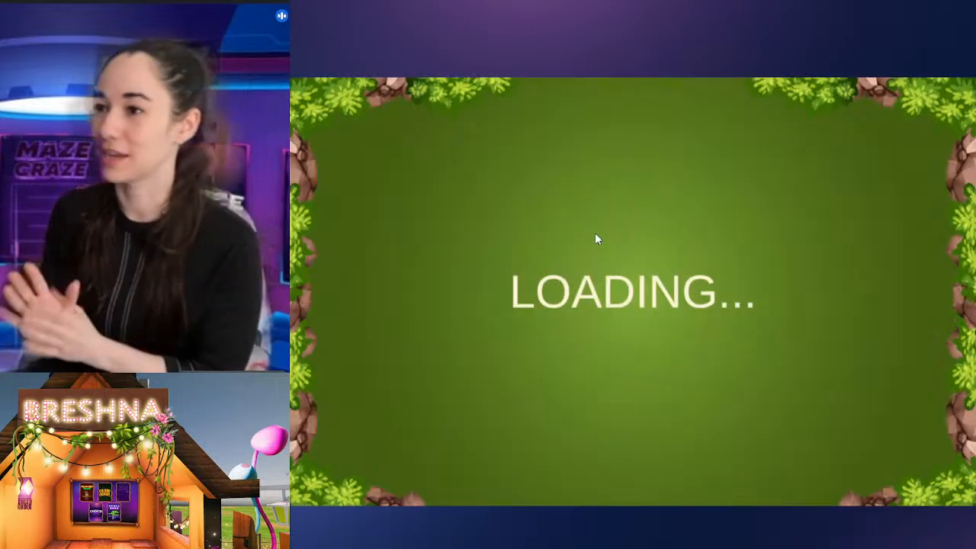
left_click(658, 239)
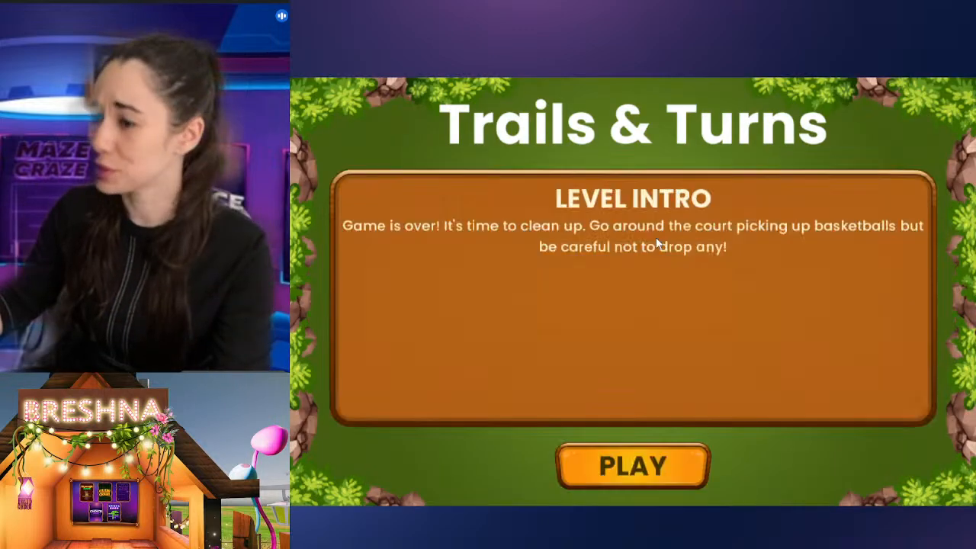
left_click(644, 487)
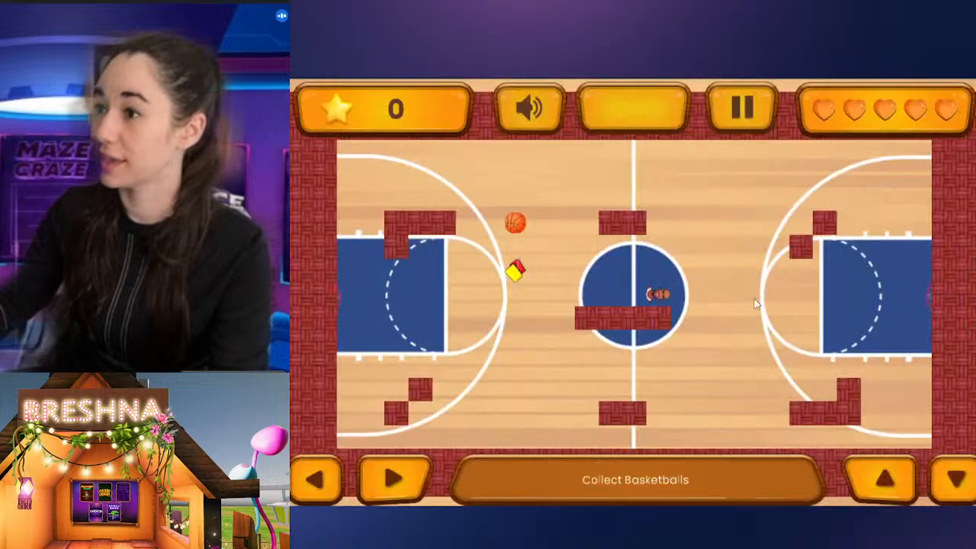
Step: Play the live level with the white-jersey avatar, steering around the brick obstacles to collect basketballs, and close the game
key("Right")
key("Up")
key("Left")
key("Down")
key("Right")
key("Down")
key("Left")
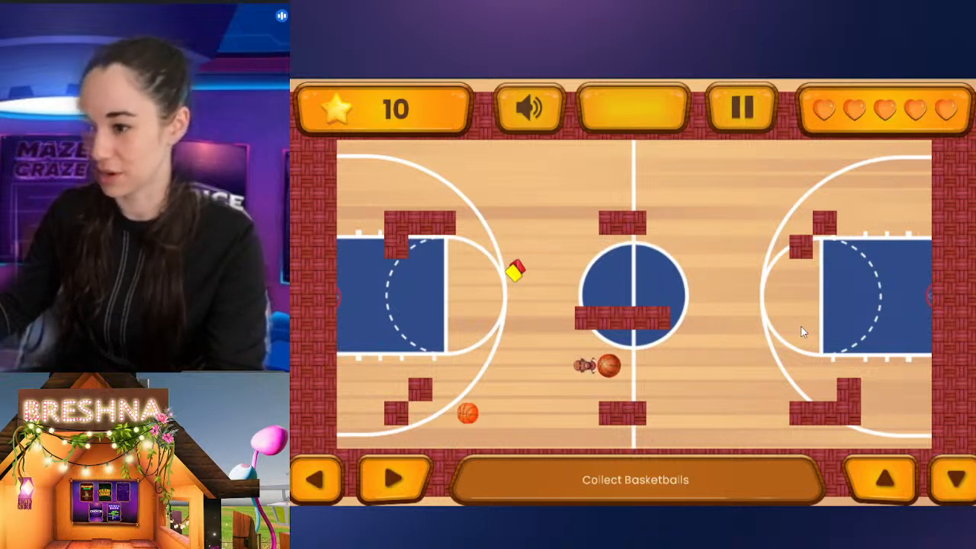
key("Down")
key("Right")
key("Up")
key("Left")
key("Up")
key("Right")
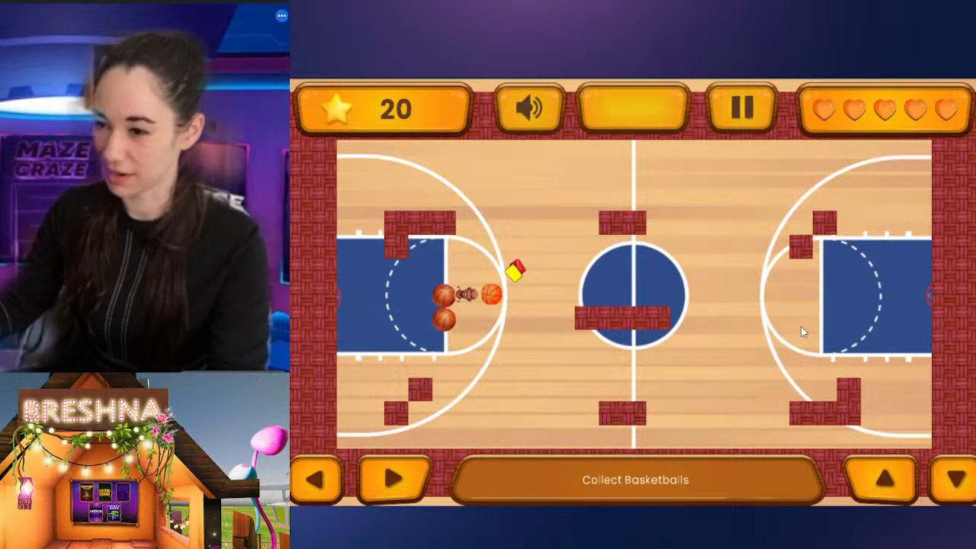
key("Up")
key("Left")
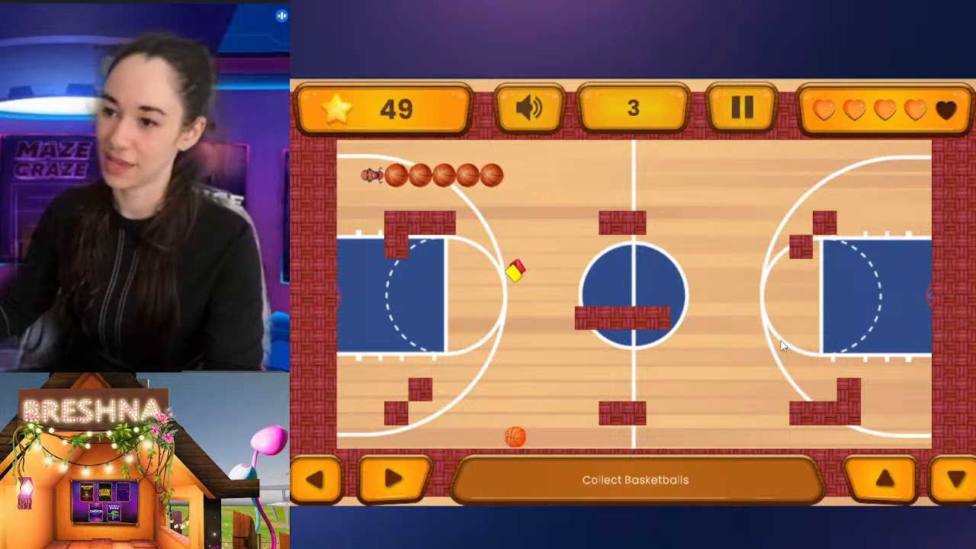
key("ctrl+w")
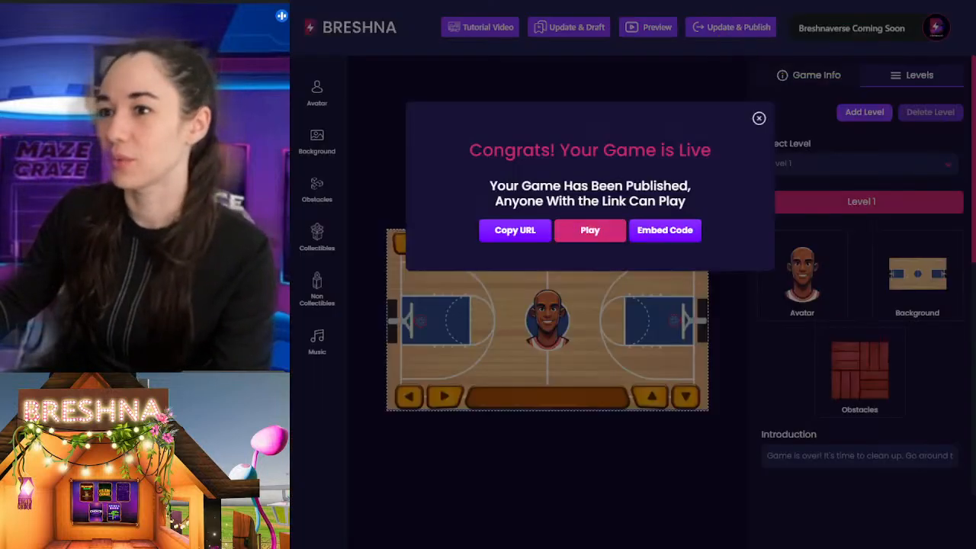
Step: Dismiss the publish confirmation and review the game's title, tags, category and description in the game info
left_click(675, 517)
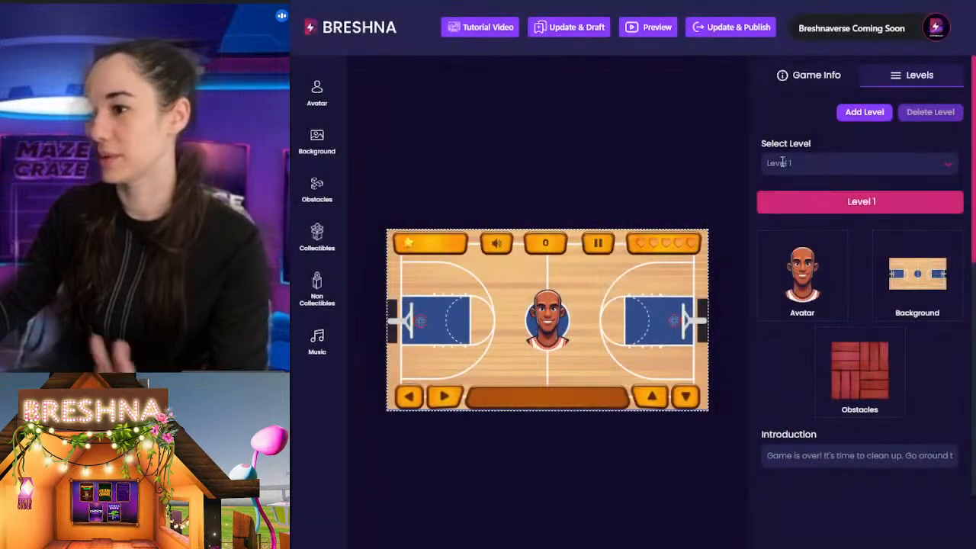
left_click(806, 76)
triple_click(848, 131)
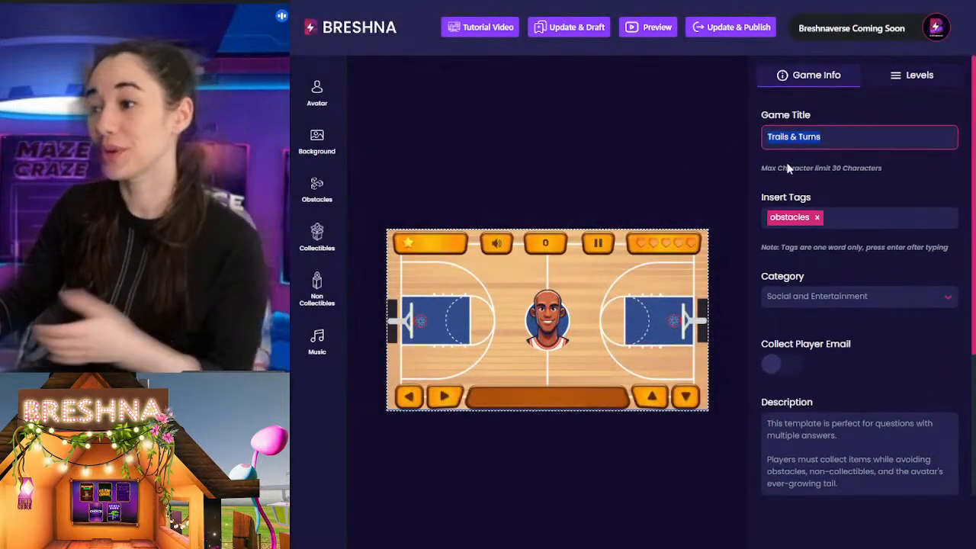
scroll(873, 392, "down", 3)
left_click_drag(845, 316, 734, 265)
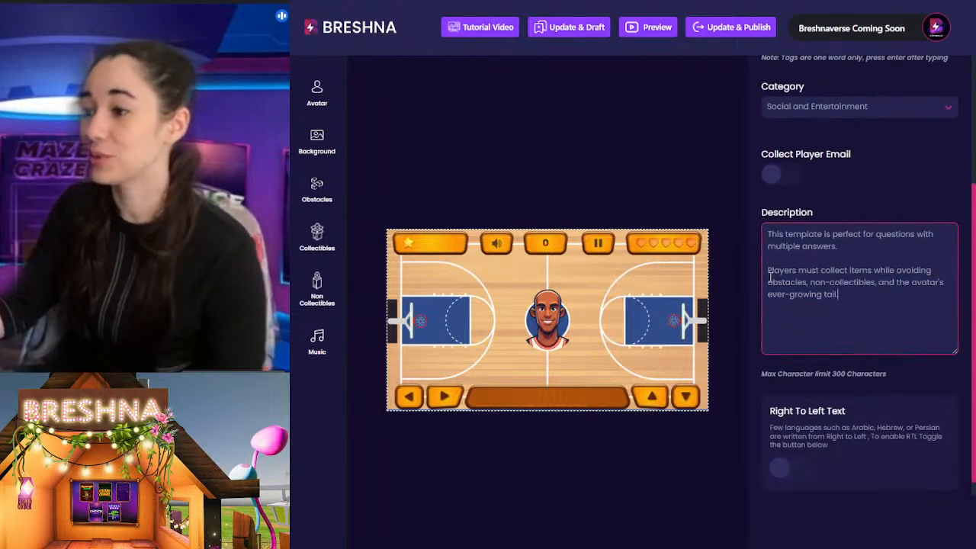
scroll(936, 290, "up", 3)
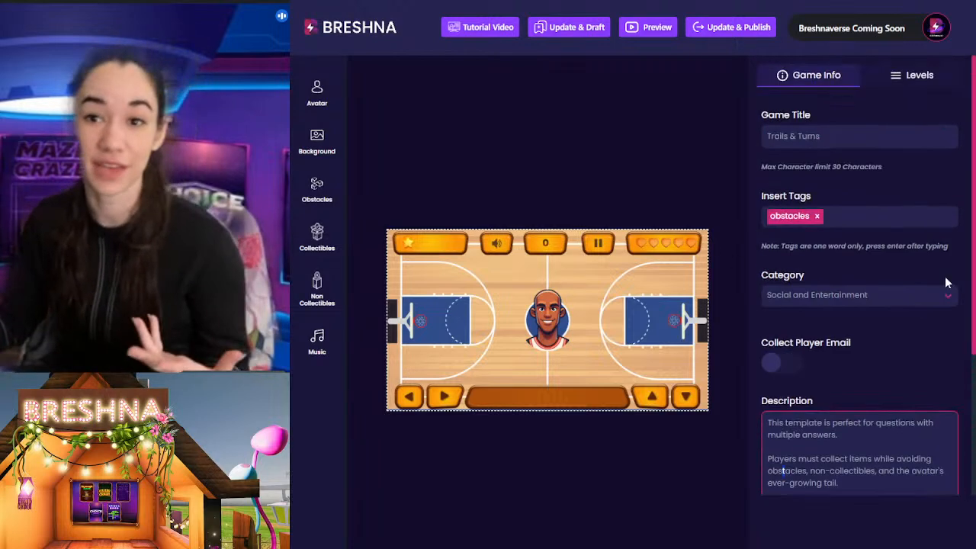
Step: Replace the game's description with Level 1's introduction text about picking up basketballs around the court, and publish the update
left_click(915, 73)
scroll(821, 311, "down", 4)
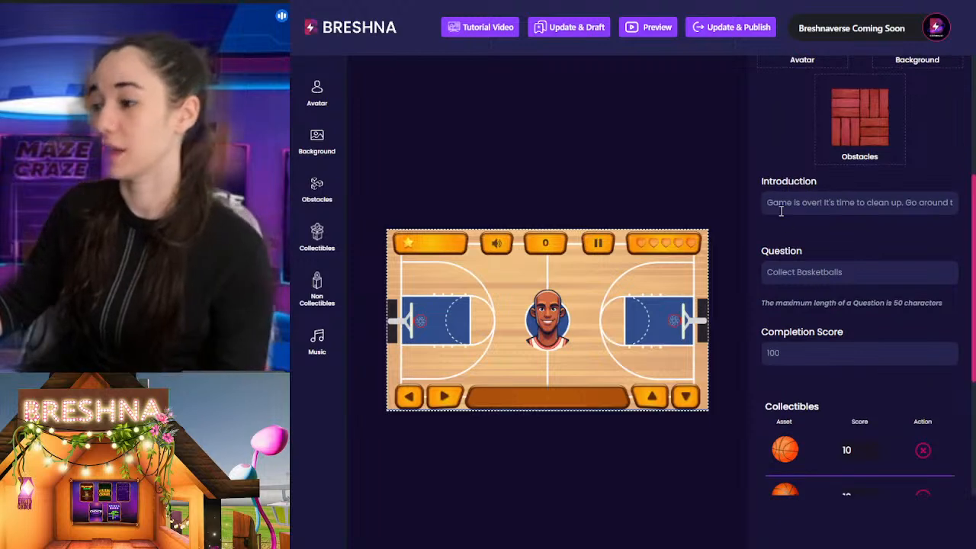
triple_click(781, 211)
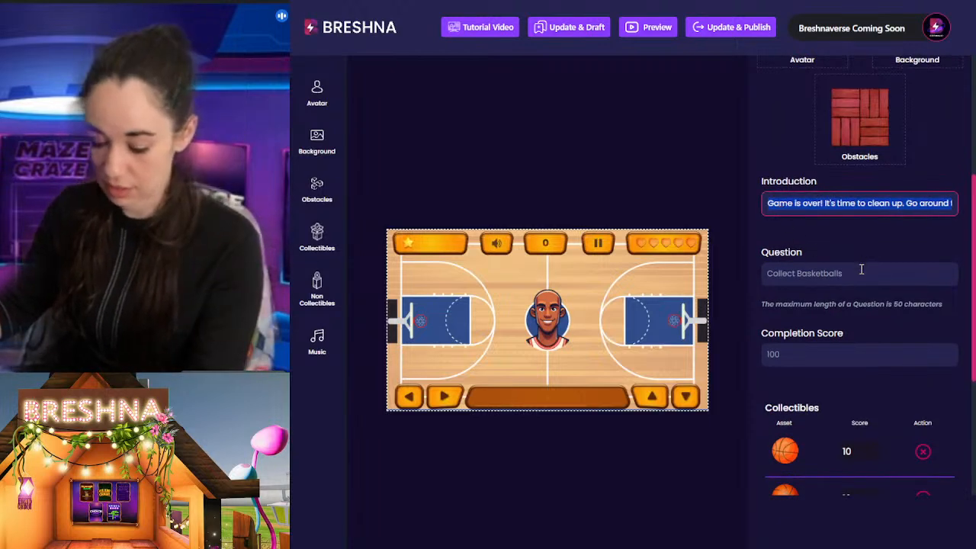
scroll(815, 313, "up", 4)
left_click(813, 81)
scroll(870, 323, "down", 1)
left_click(869, 323)
key("ctrl+a")
type("Game is over! It's time to clean up. Go around the court picking up basketballs but be careful not to drop any!")
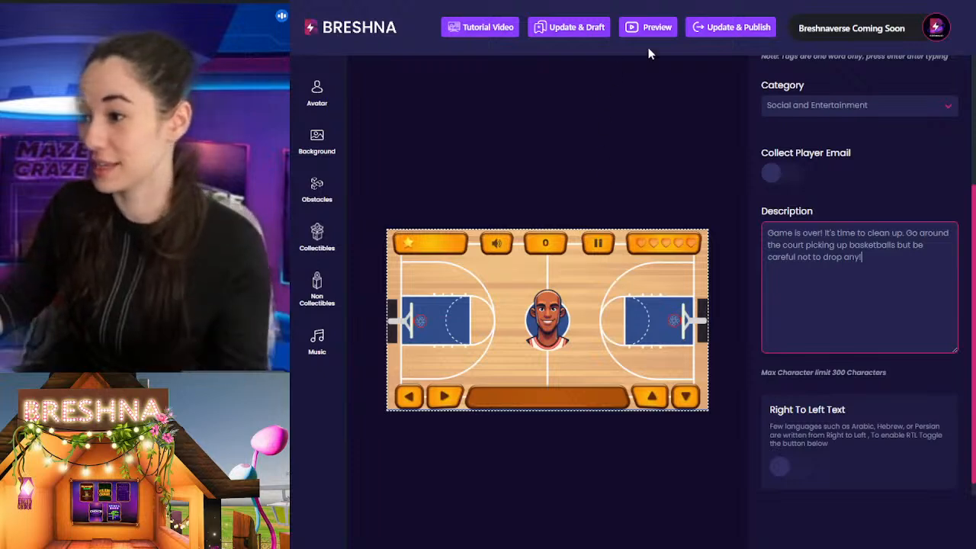
left_click(733, 27)
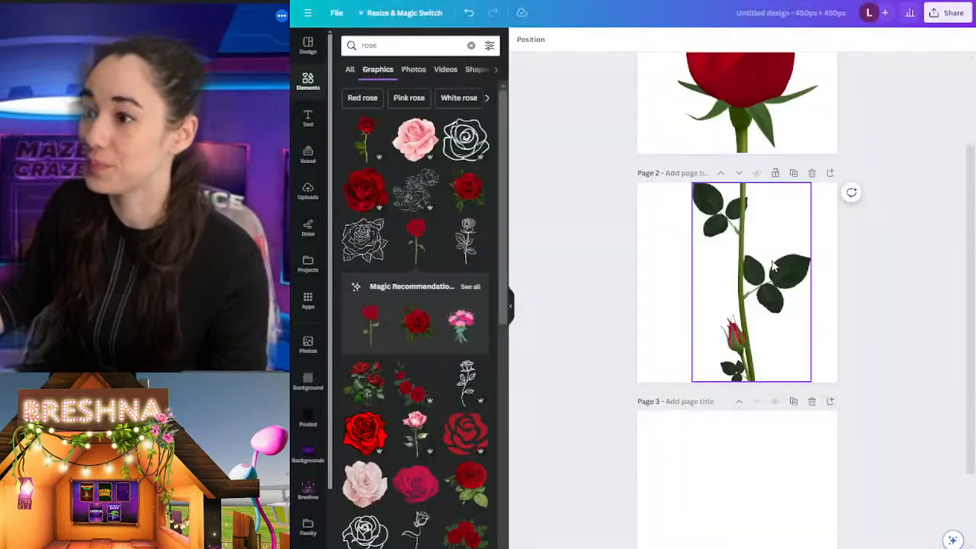
Step: Switch to the Canva rose design and add the long-stemmed red rose with leaves to the blank page 3
scroll(892, 245, "up", 1)
scroll(891, 245, "up", 3)
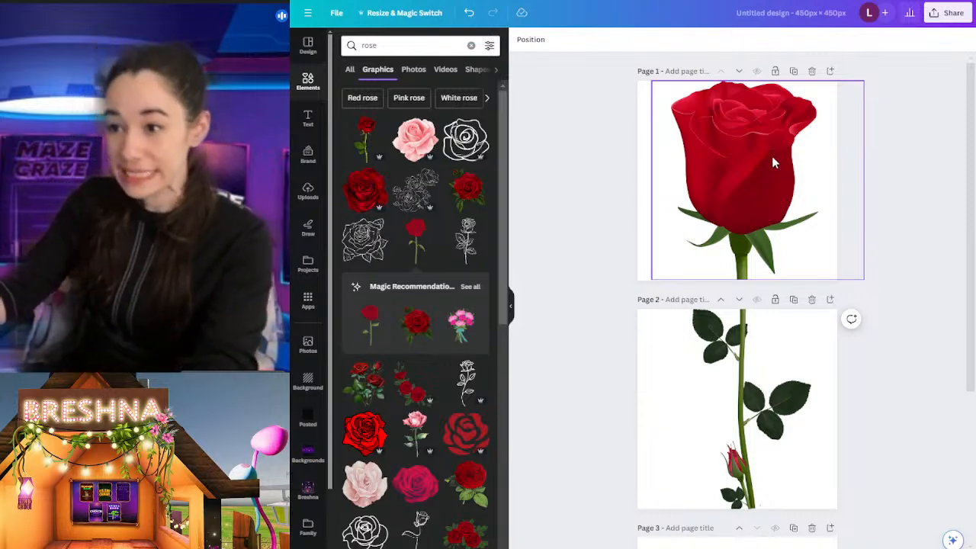
scroll(793, 320, "down", 3)
scroll(776, 306, "up", 2)
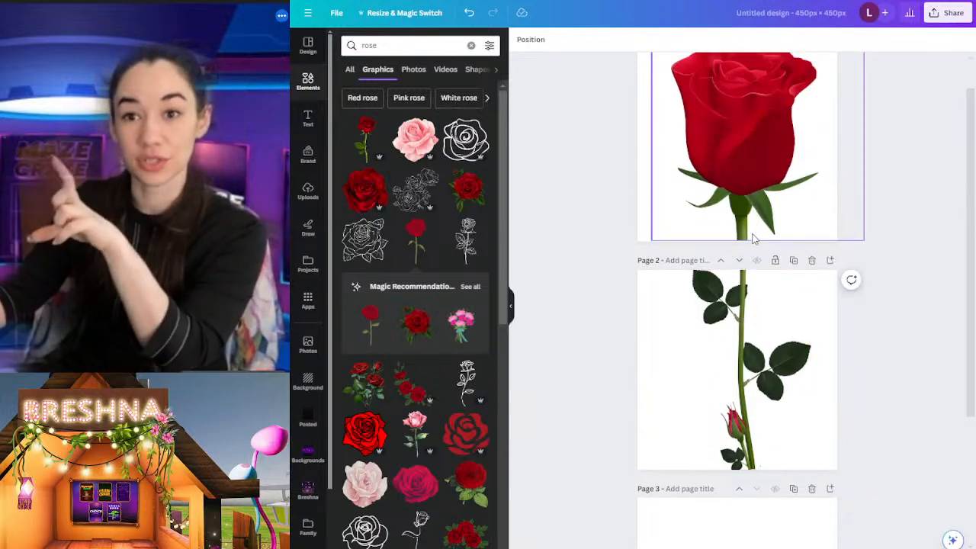
scroll(758, 304, "down", 3)
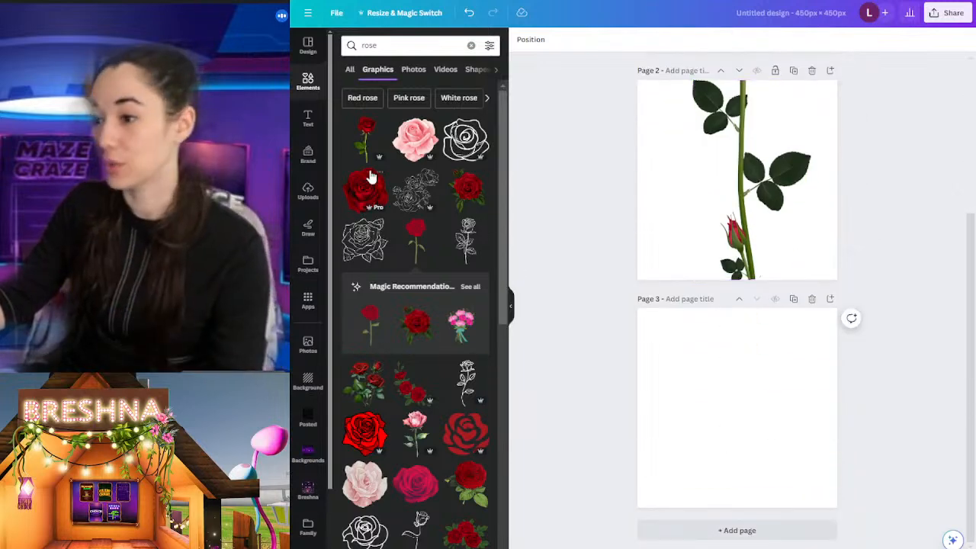
left_click(359, 147)
scroll(754, 197, "up", 3)
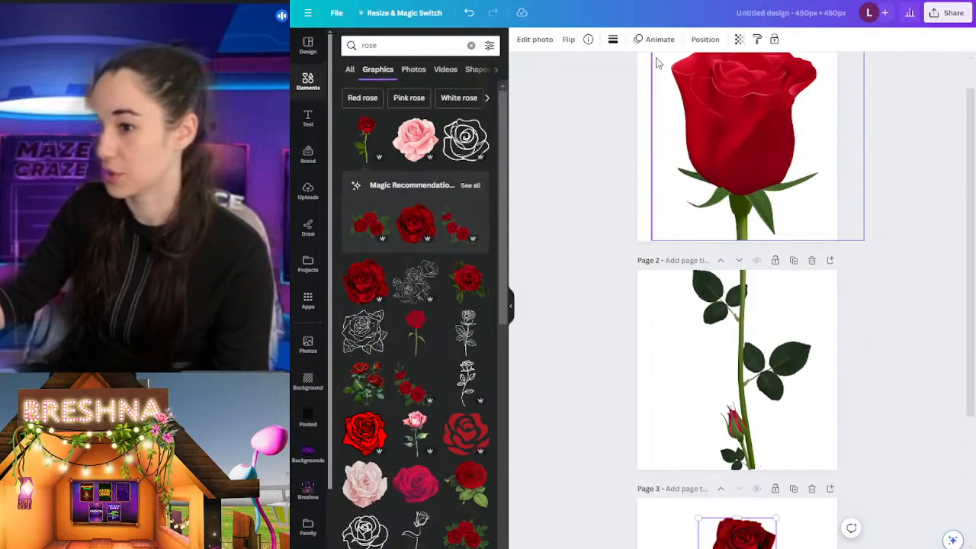
scroll(755, 196, "down", 3)
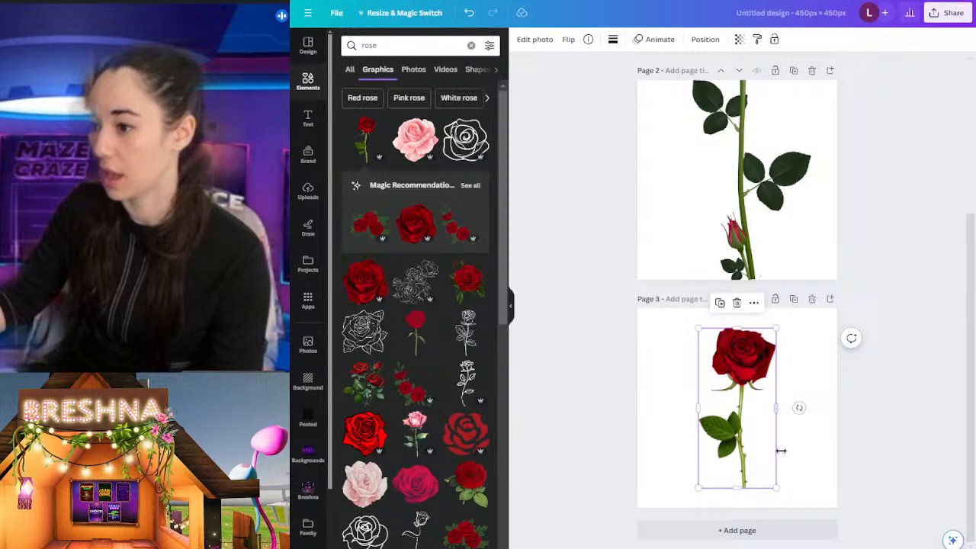
Step: Add a blank page 4, then enlarge the rose on page 3 to the full page height and centre it
left_click(829, 299)
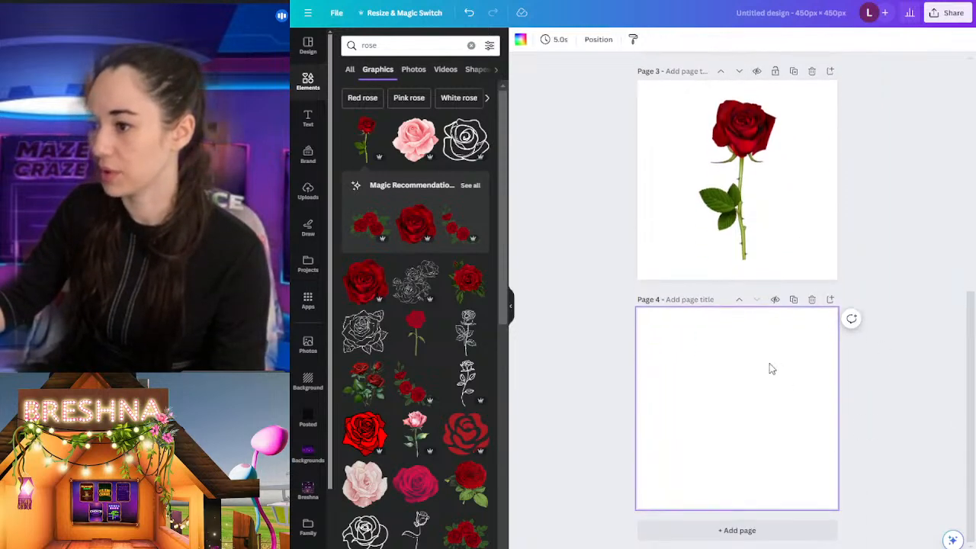
left_click_drag(743, 230, 743, 250)
left_click_drag(776, 119, 835, 99)
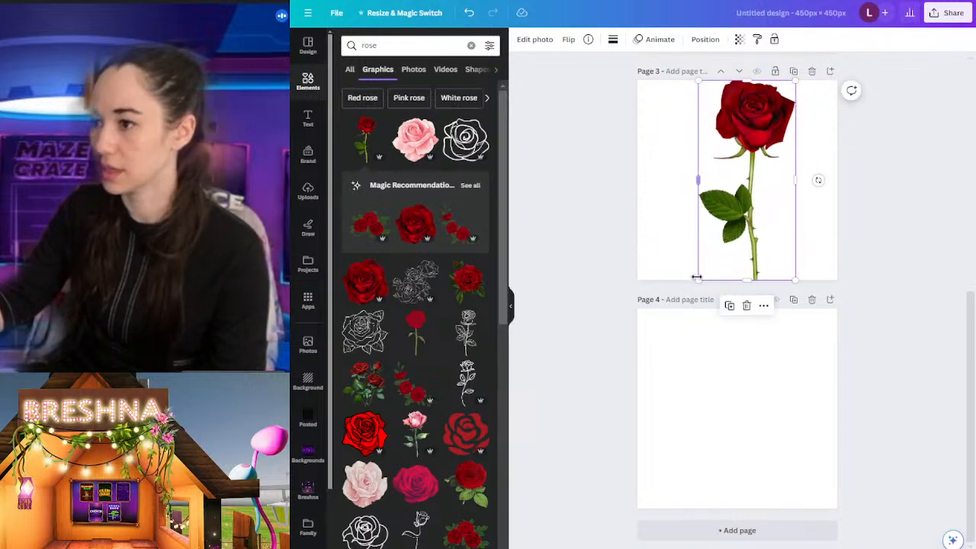
scroll(839, 336, "up", 4, "ctrl")
scroll(778, 267, "up", 4)
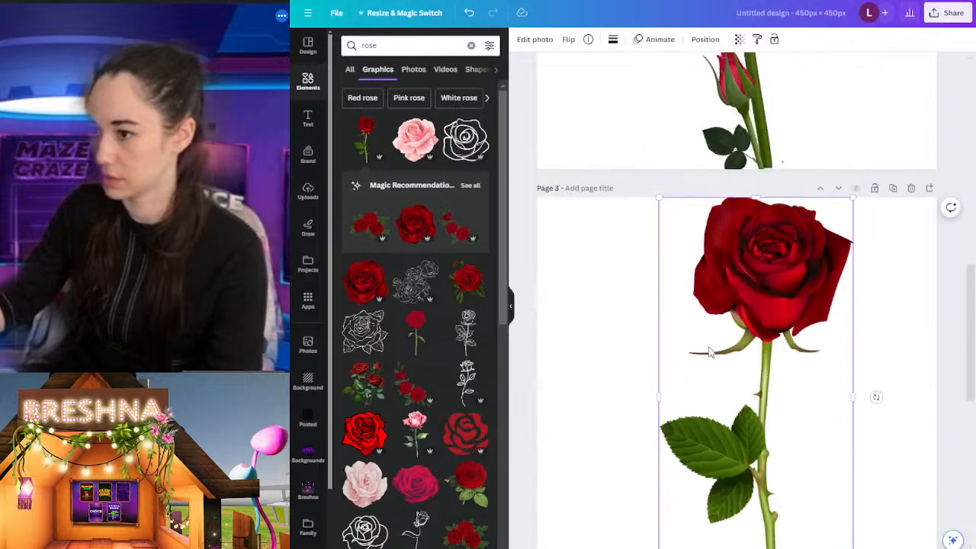
left_click_drag(737, 318, 717, 313)
scroll(873, 347, "down", 3)
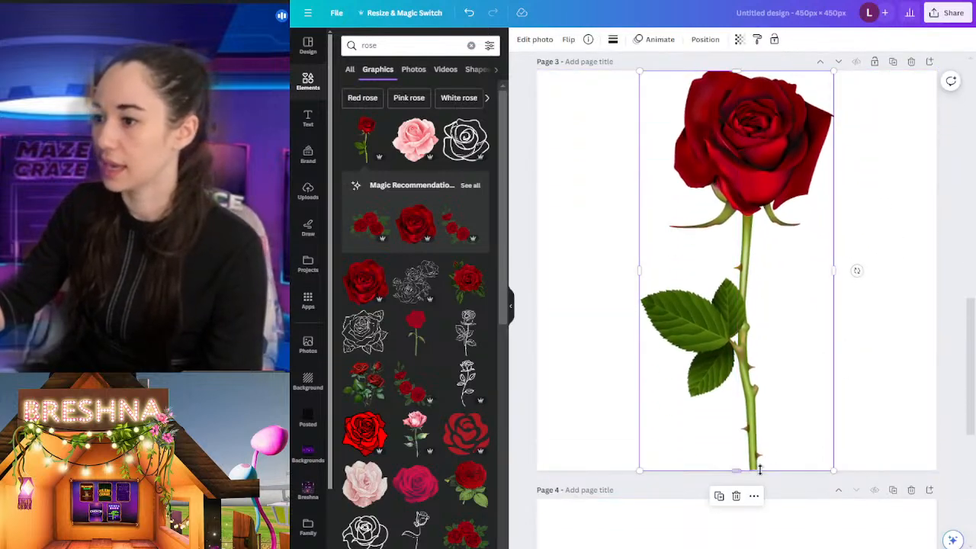
Step: Duplicate the rose on page 3, align the copy exactly over the original and crop it to the bloom
key("ctrl+d")
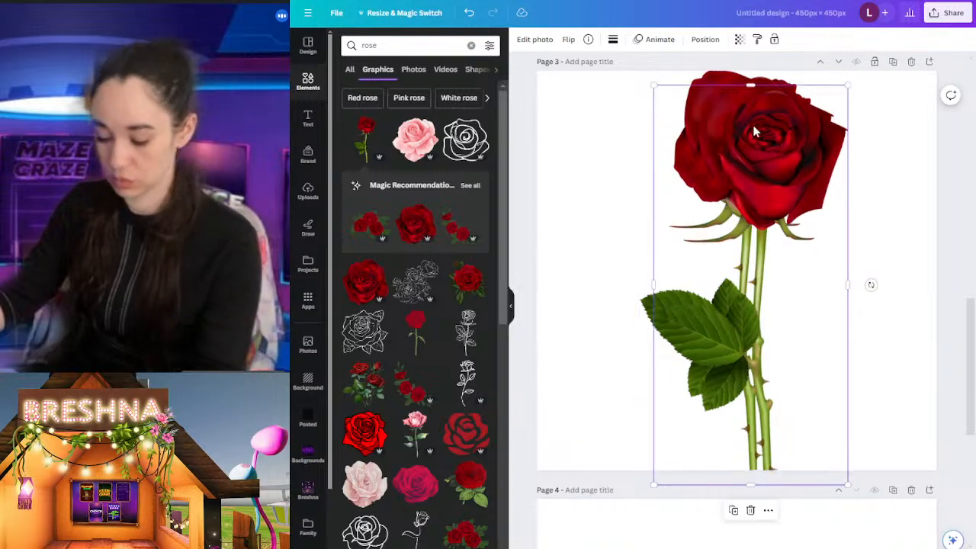
left_click_drag(765, 201, 751, 186)
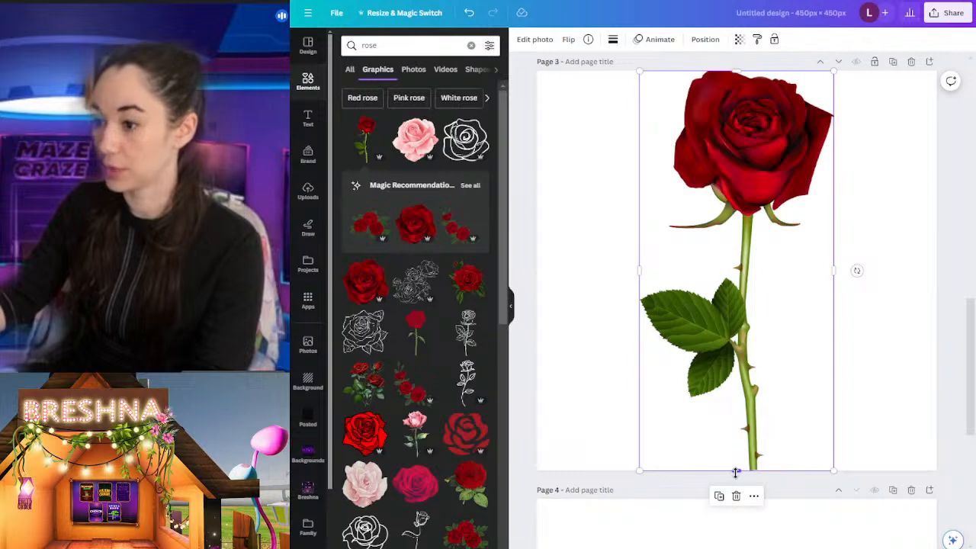
left_click_drag(736, 472, 736, 232)
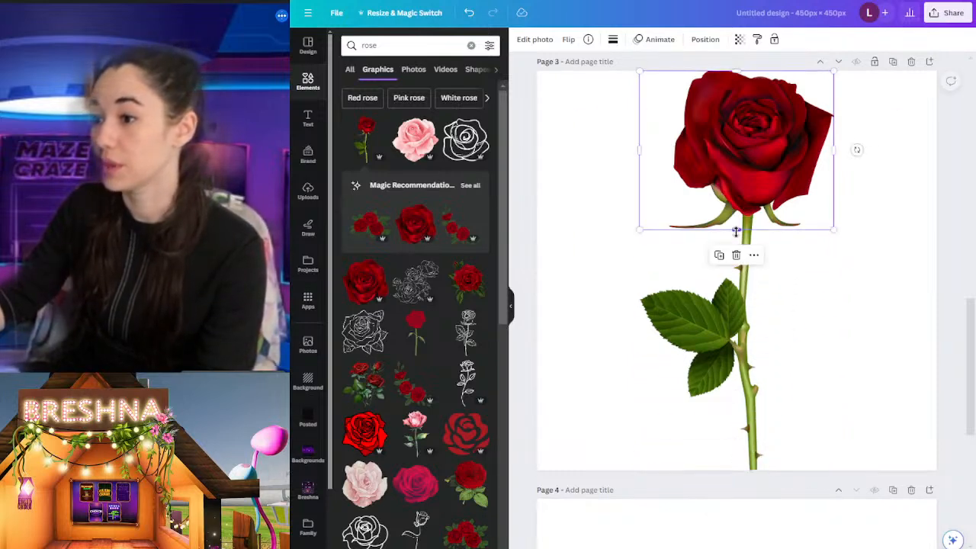
Step: Crop the other full rose on page 3 to its leafy stem below the bloom and move it to page 4
left_click(794, 351)
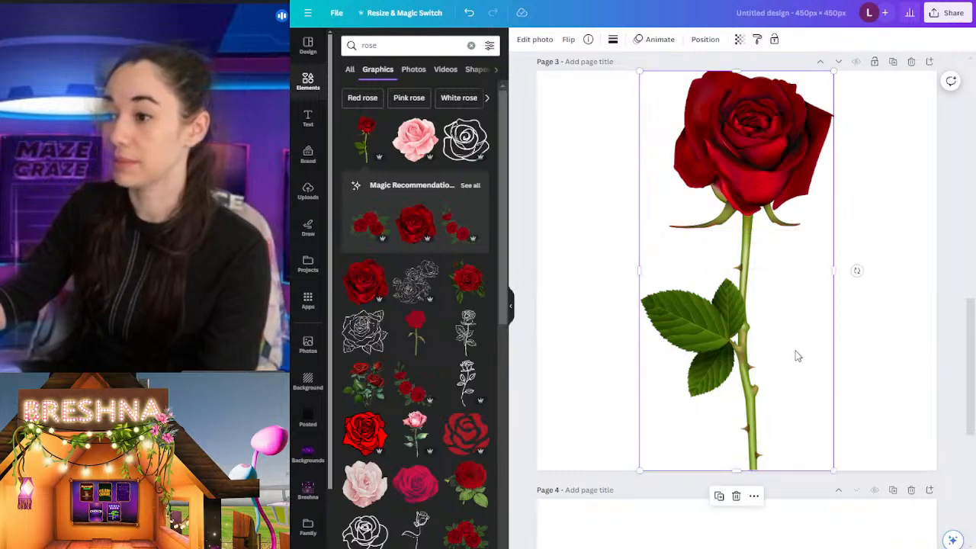
left_click_drag(735, 70, 746, 227)
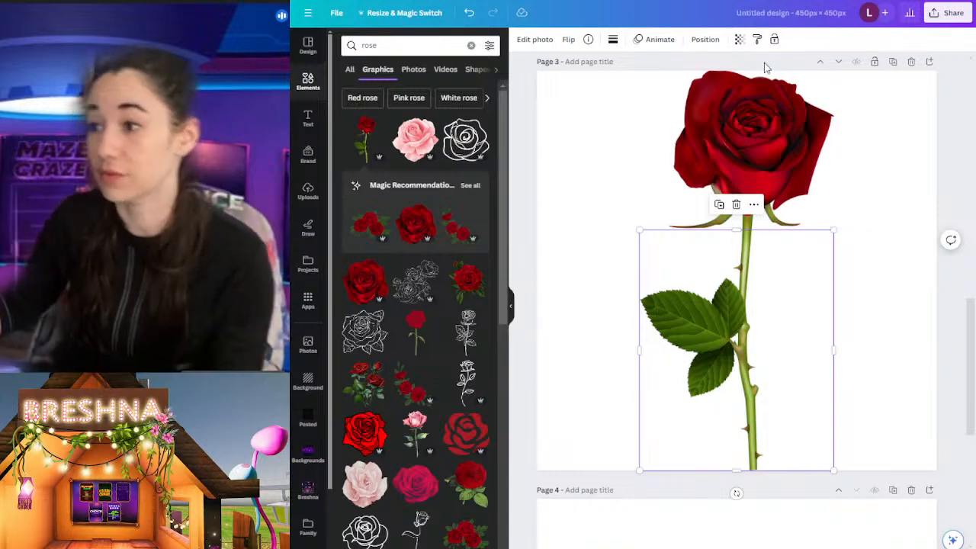
scroll(806, 323, "down", 3)
left_click_drag(805, 297, 789, 324)
scroll(816, 321, "up", 5)
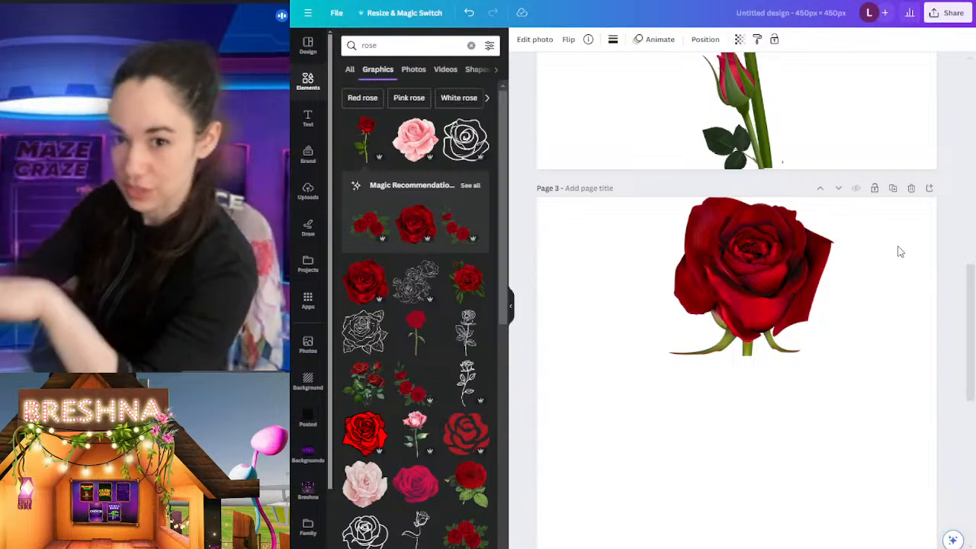
scroll(898, 254, "down", 4)
scroll(853, 251, "up", 4)
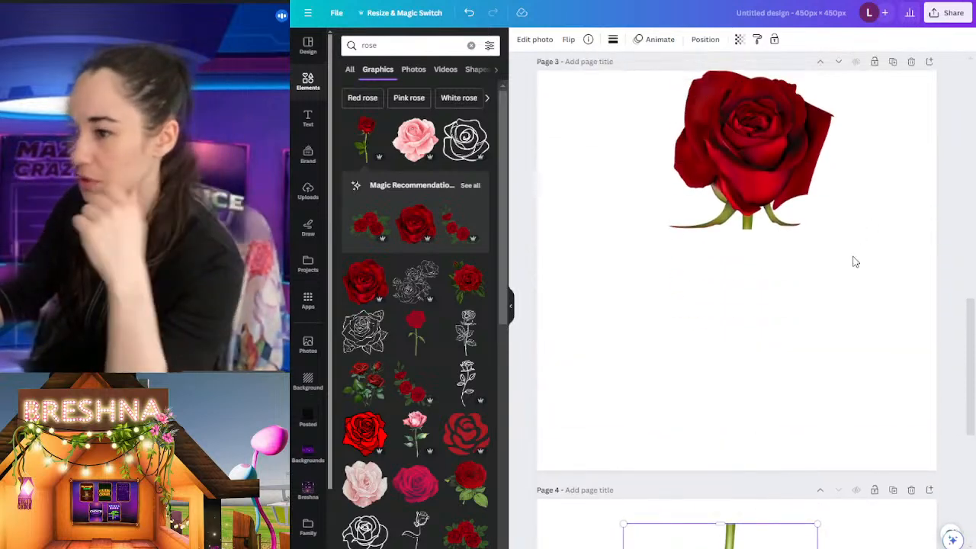
Step: Enlarge the cropped bloom to fill page 3 and position it so its stem sits near the page centre
left_click(774, 310)
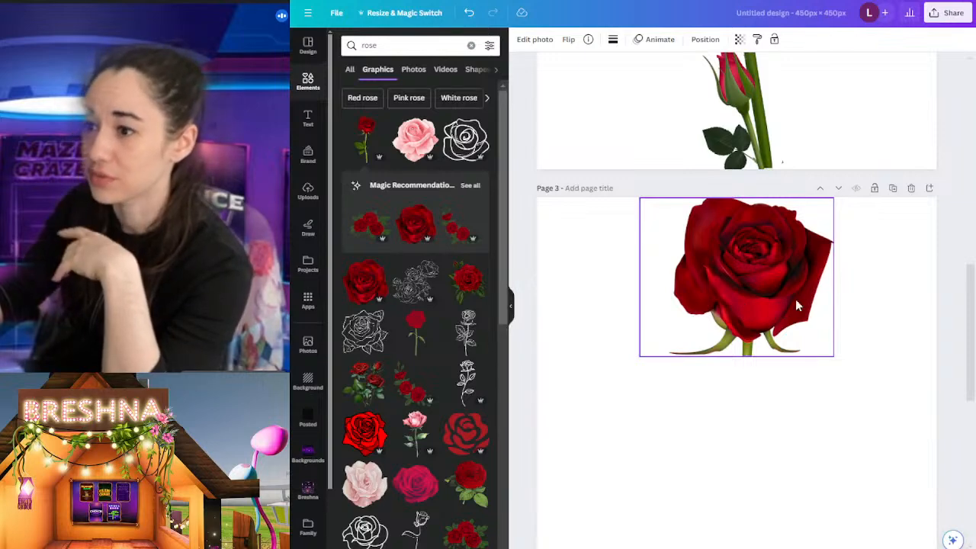
left_click_drag(803, 299, 705, 293)
scroll(728, 201, "down", 3)
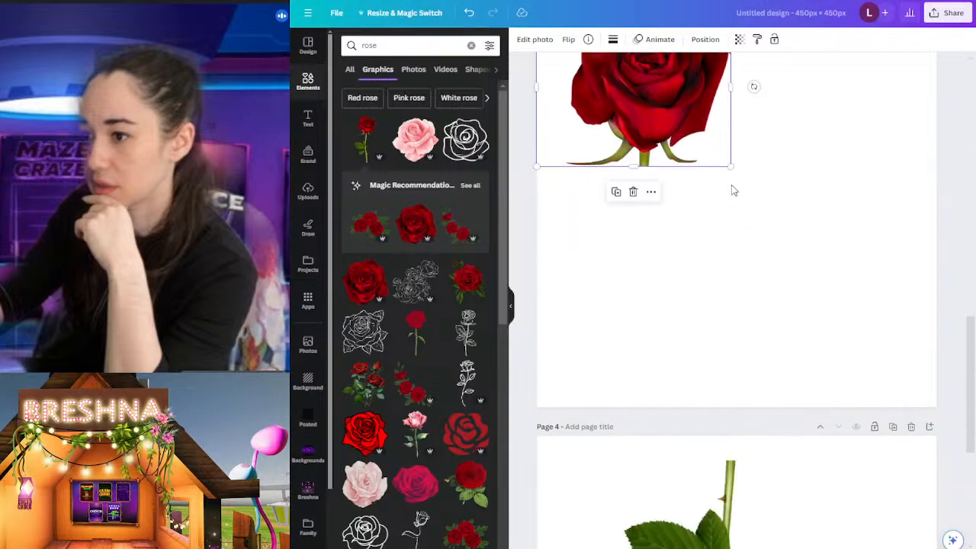
left_click_drag(730, 168, 873, 404)
scroll(861, 354, "up", 3)
scroll(855, 352, "down", 2)
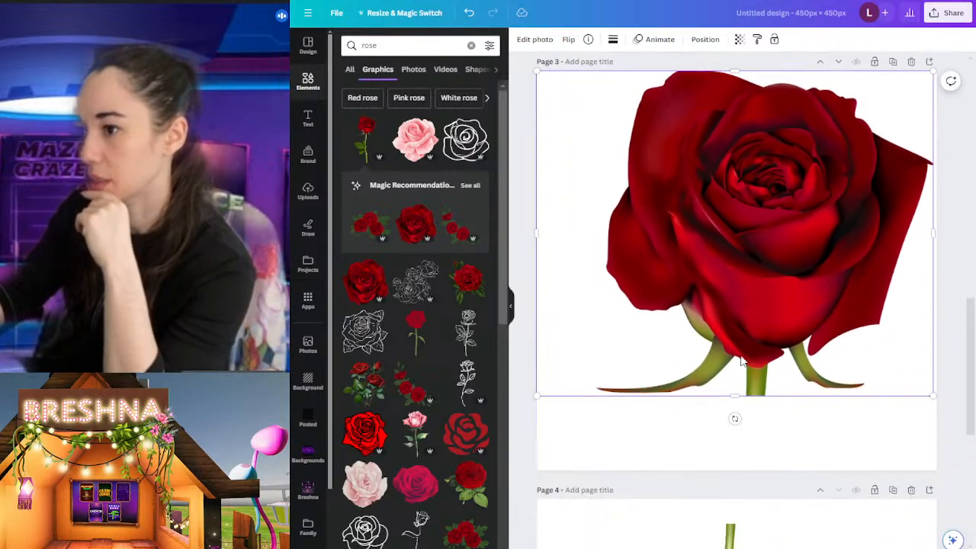
left_click_drag(536, 396, 505, 526)
left_click_drag(784, 373, 788, 379)
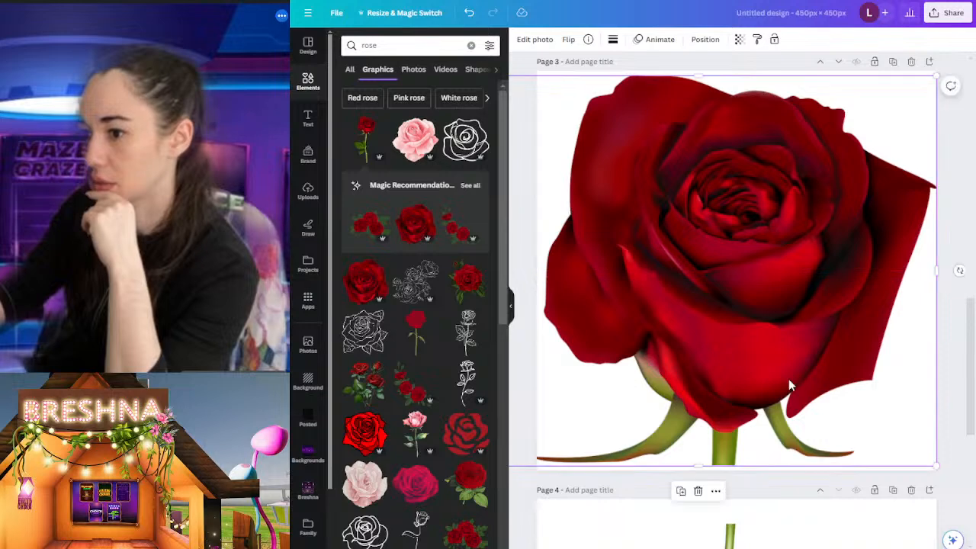
Step: Enlarge the leafy stem on page 4 to about 365 × 454 and shift it so the stem runs down the page centre
scroll(952, 323, "down", 3)
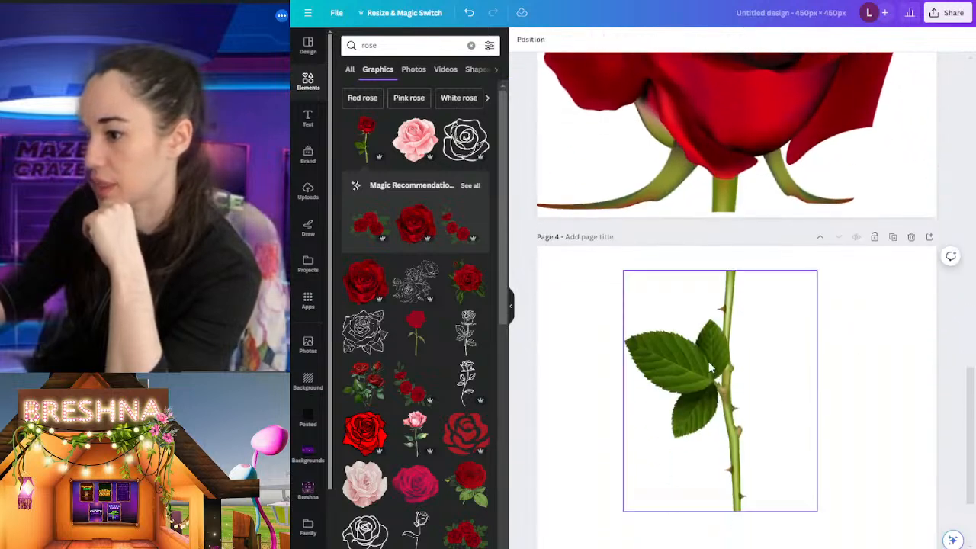
left_click(736, 360)
scroll(815, 352, "down", 2)
left_click_drag(819, 374, 899, 535)
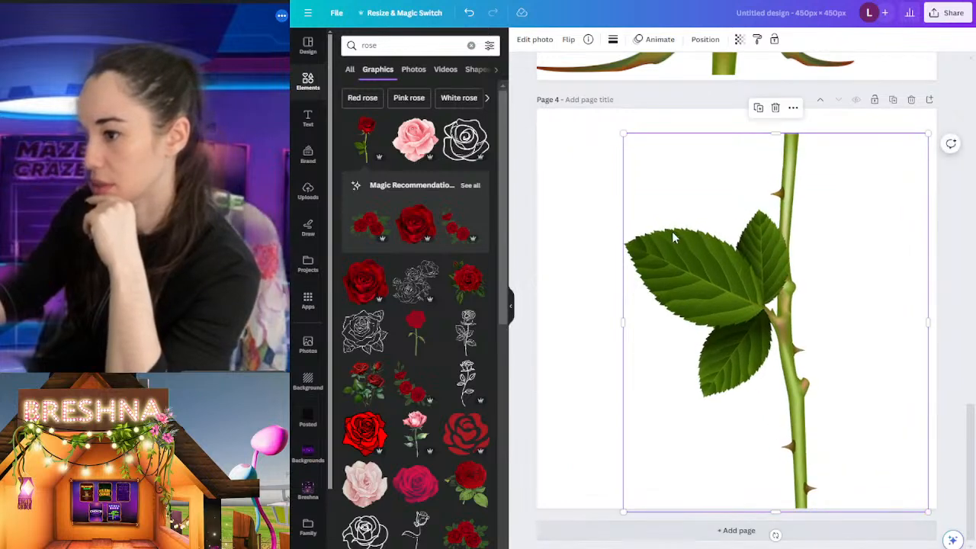
left_click_drag(630, 142, 603, 109)
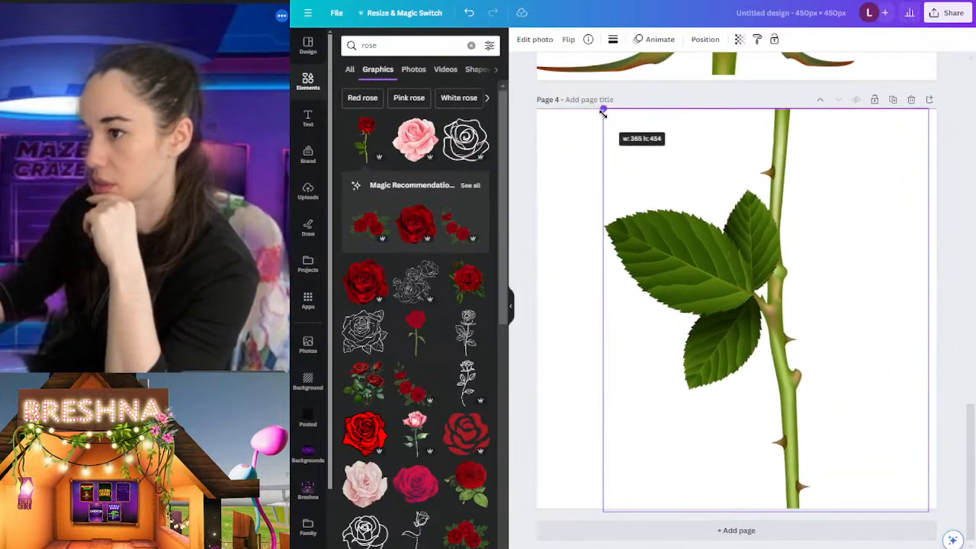
left_click_drag(836, 298, 775, 292)
scroll(832, 292, "down", 3)
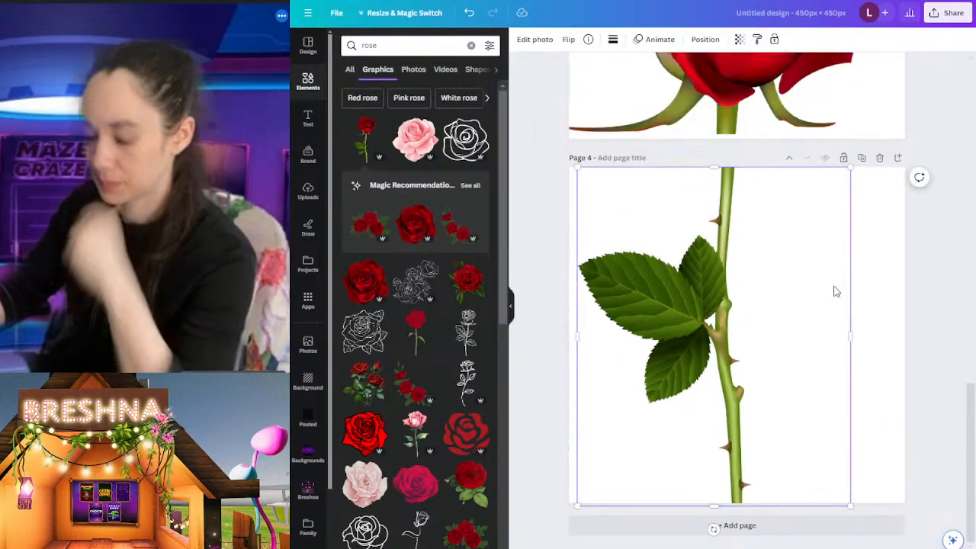
Step: Duplicate page 4 with the leafy stem as a new page 5
left_click(761, 123)
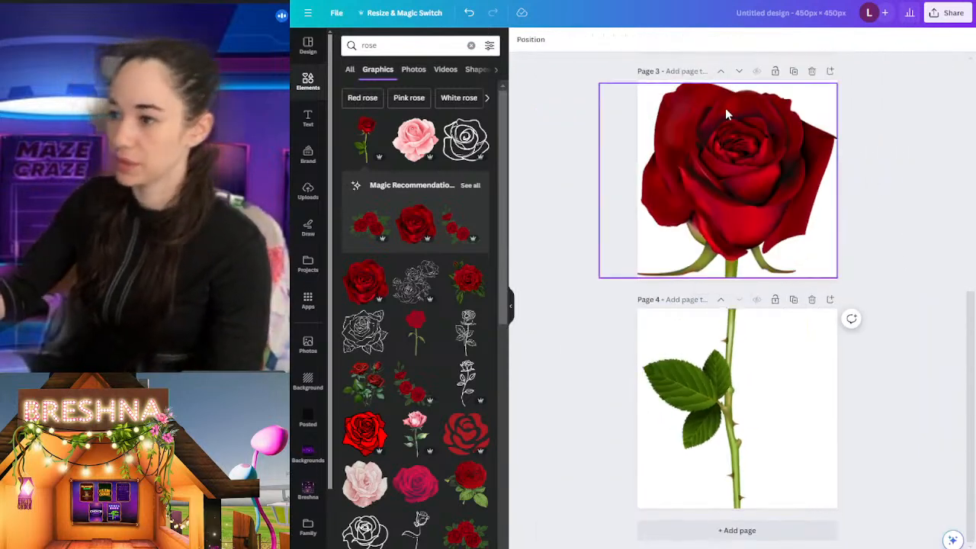
left_click(793, 299)
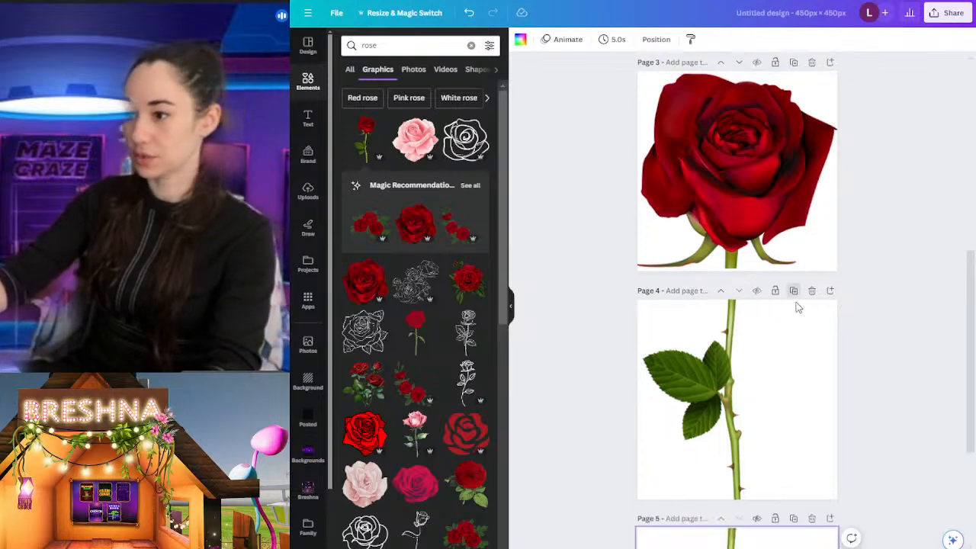
scroll(792, 446, "up", 3)
scroll(730, 155, "down", 3)
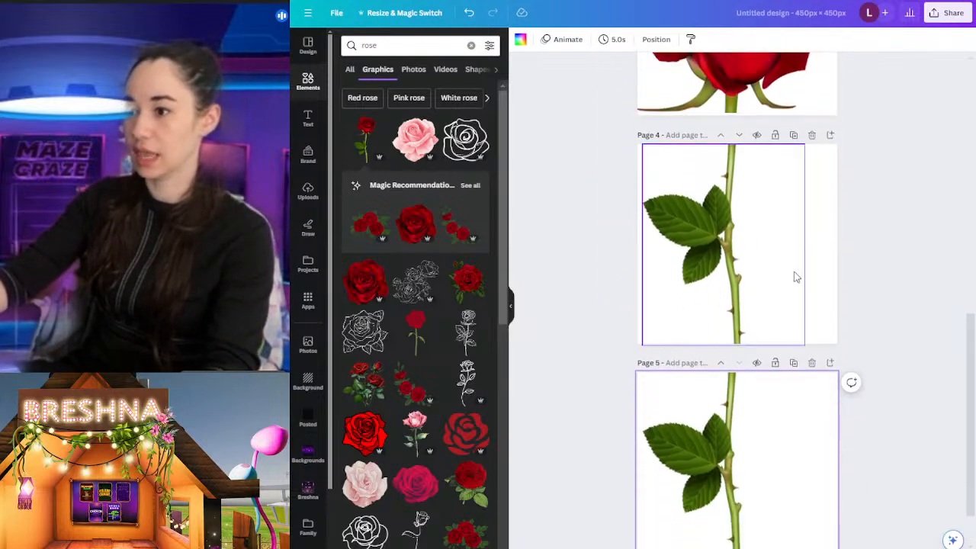
scroll(795, 277, "down", 3)
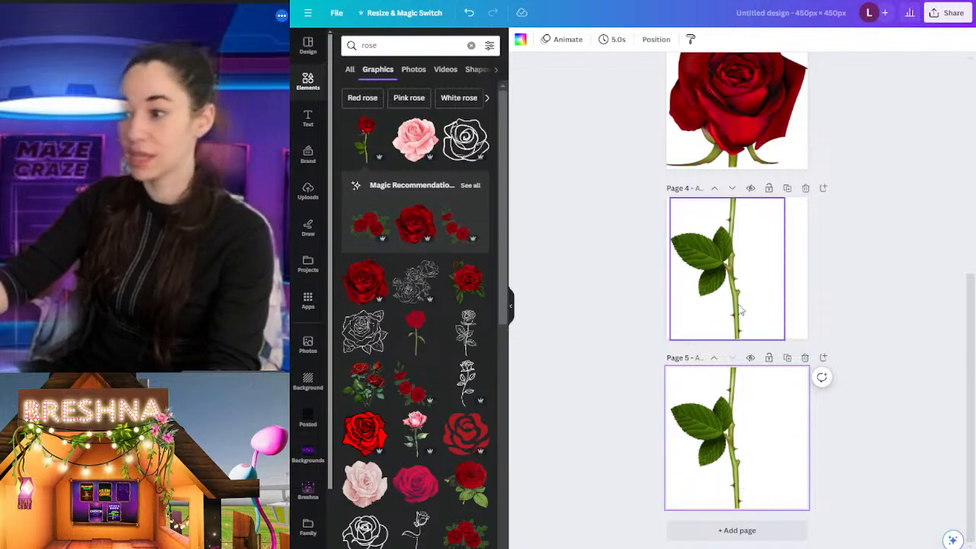
scroll(758, 346, "up", 6)
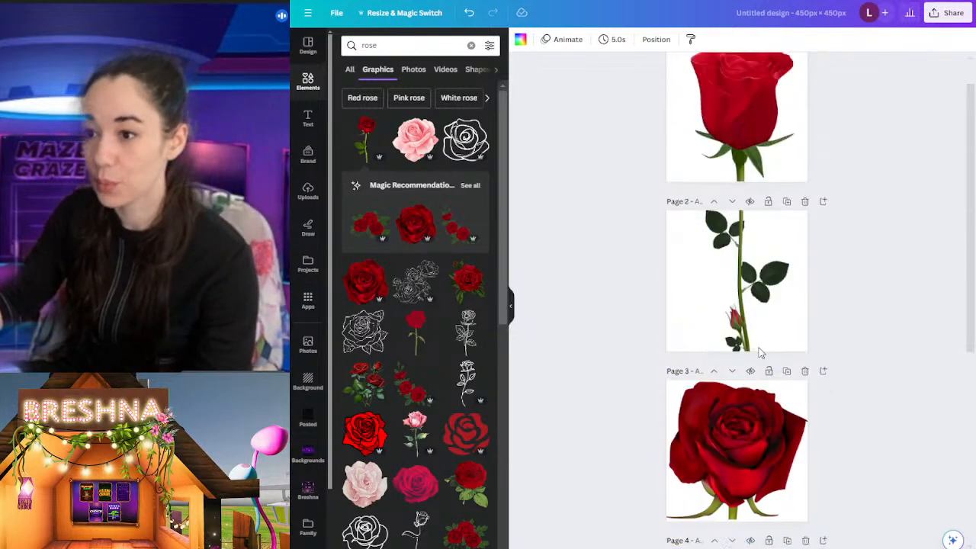
Step: Copy the small rosebud from page 2 and place it against the lower part of the stem on page 4
left_click(737, 377)
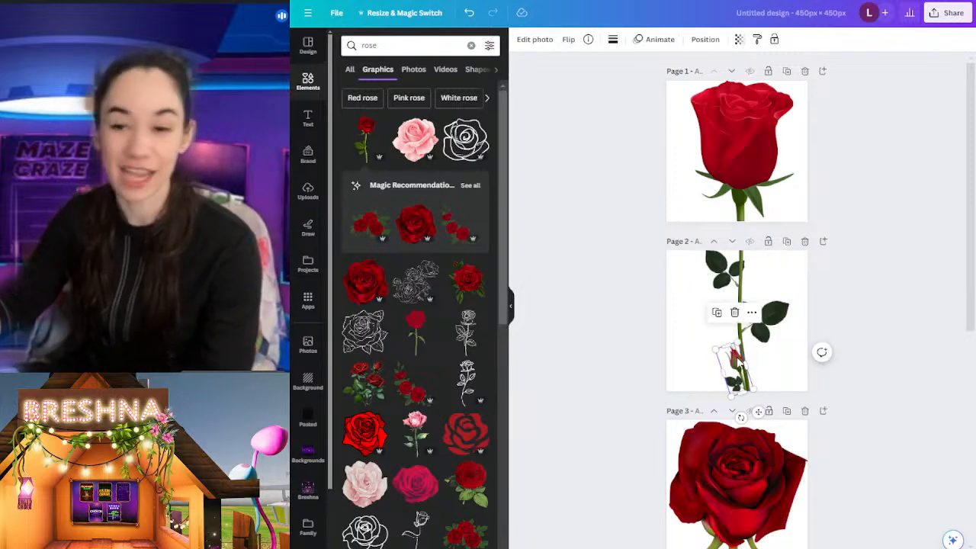
mouse_move(738, 364)
left_mouse_down()
mouse_move(749, 421)
mouse_move(708, 481)
mouse_move(734, 305)
mouse_move(728, 369)
left_mouse_up()
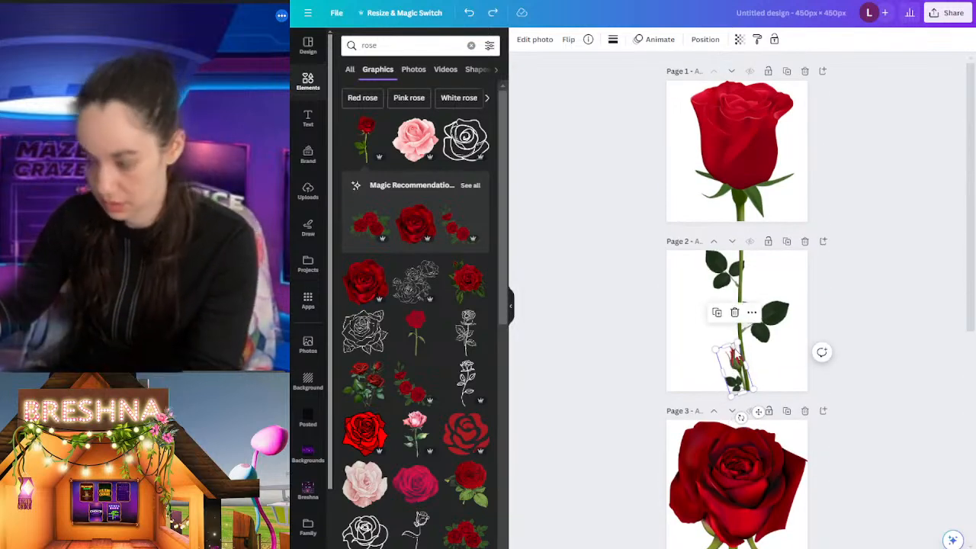
left_click(722, 315)
left_click_drag(749, 389, 772, 347)
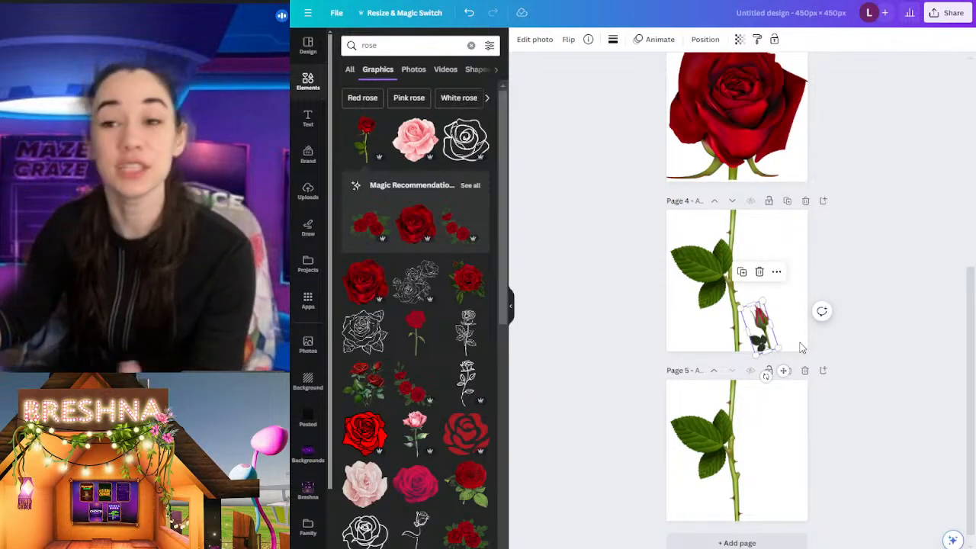
scroll(801, 293, "up", 2)
scroll(801, 293, "up", 2)
left_click_drag(793, 358, 728, 354)
Step: Try flipping the rosebud on page 4 horizontally and vertically
left_click(568, 39)
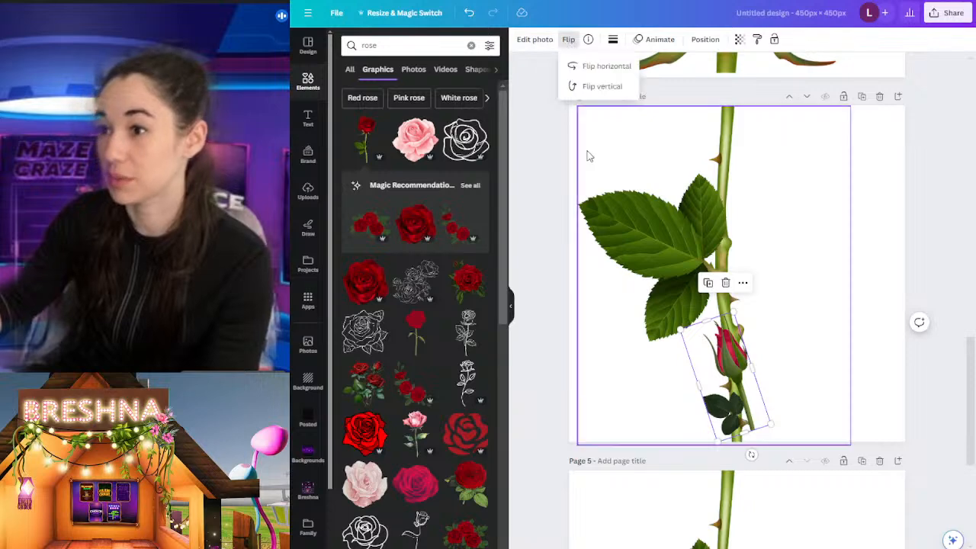
left_click(603, 65)
left_click(609, 69)
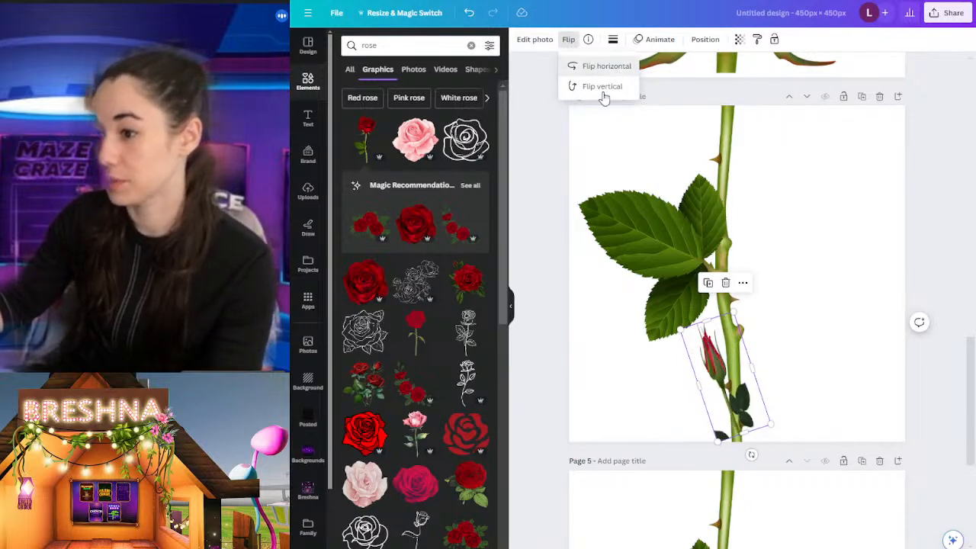
left_click(595, 88)
left_click(602, 87)
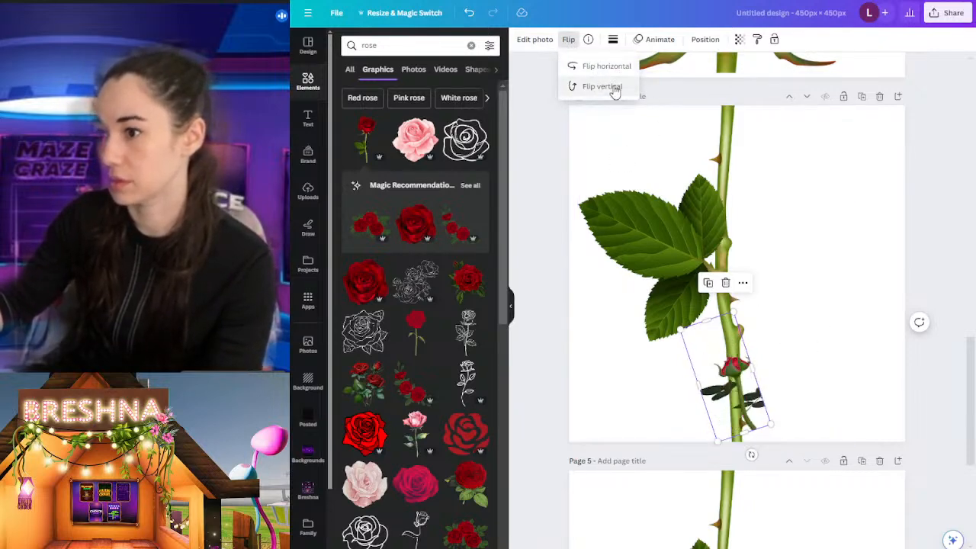
Step: Rotate the page 4 rosebud to lean right, flip it horizontally, and set it against the right side of the lower stem
left_click_drag(750, 453, 690, 461)
left_click(568, 40)
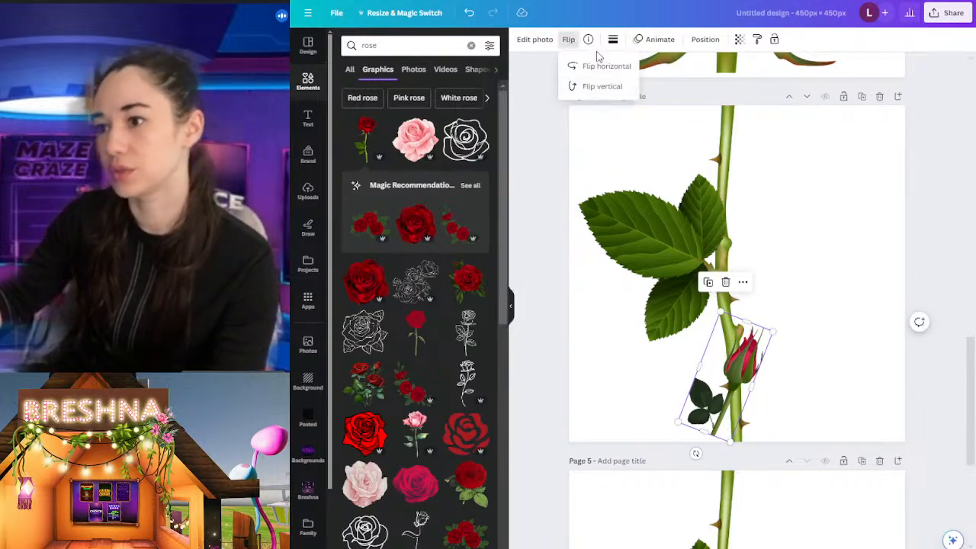
left_click(573, 65)
left_click(741, 389)
left_click_drag(741, 389, 776, 388)
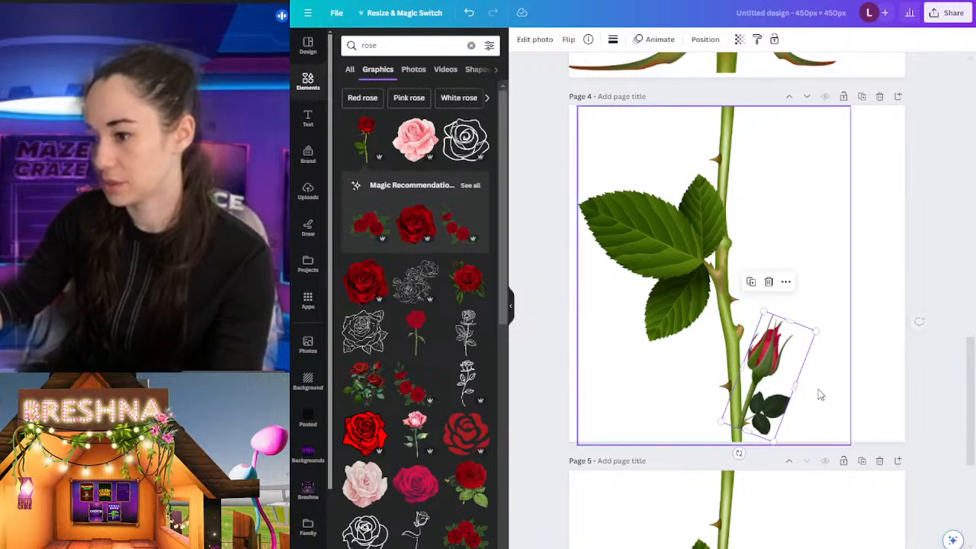
left_click(831, 190)
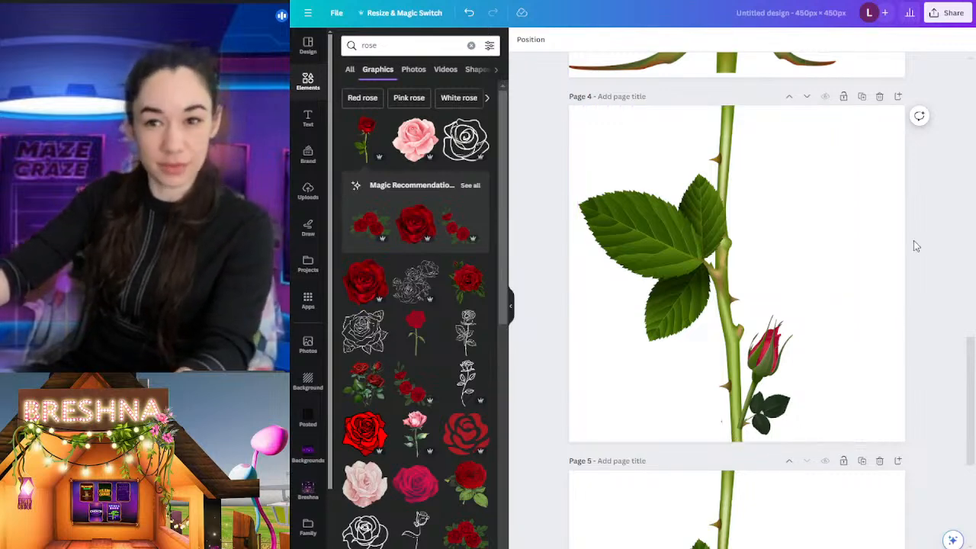
Step: Search the graphics for "rose leaf" and add the single dark green leaf to page 4
scroll(917, 246, "down", 2)
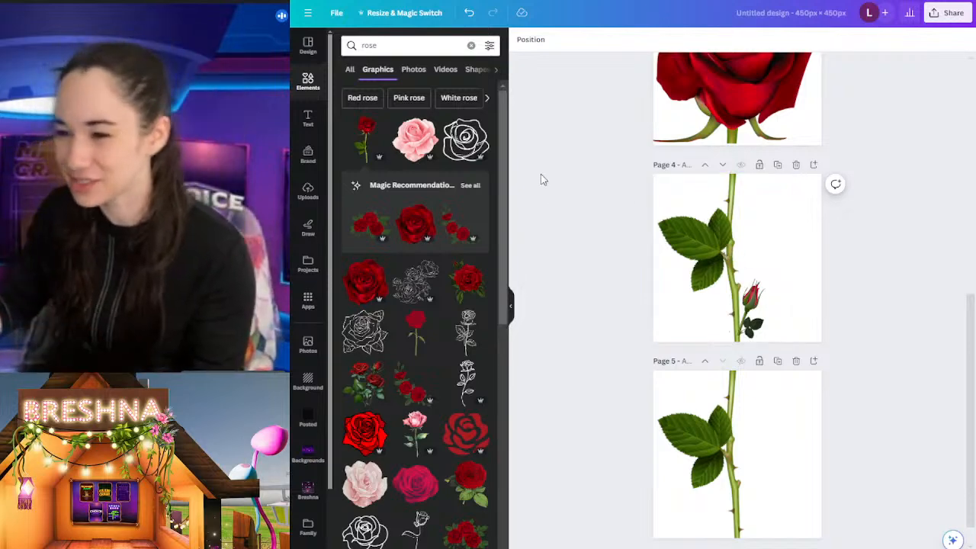
left_click(379, 47)
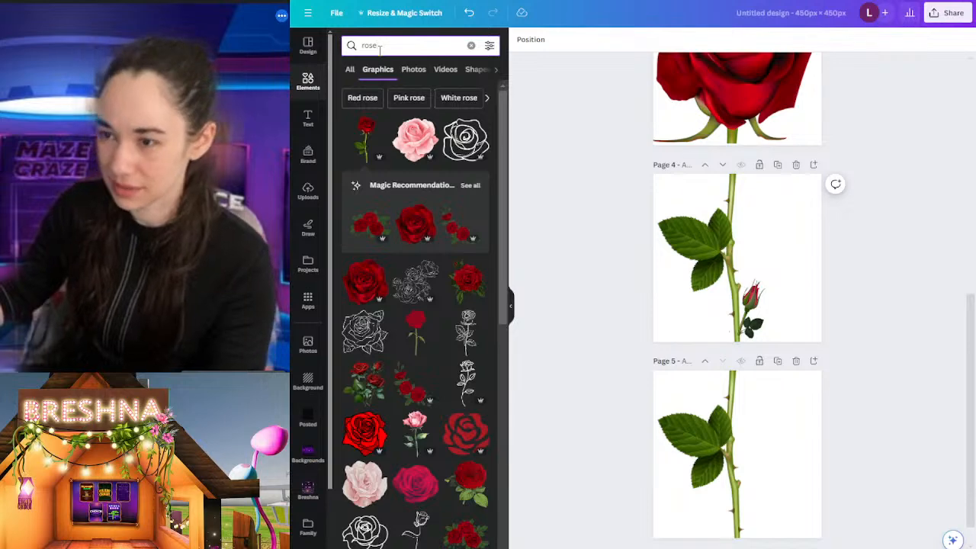
type("leaf")
key("Return")
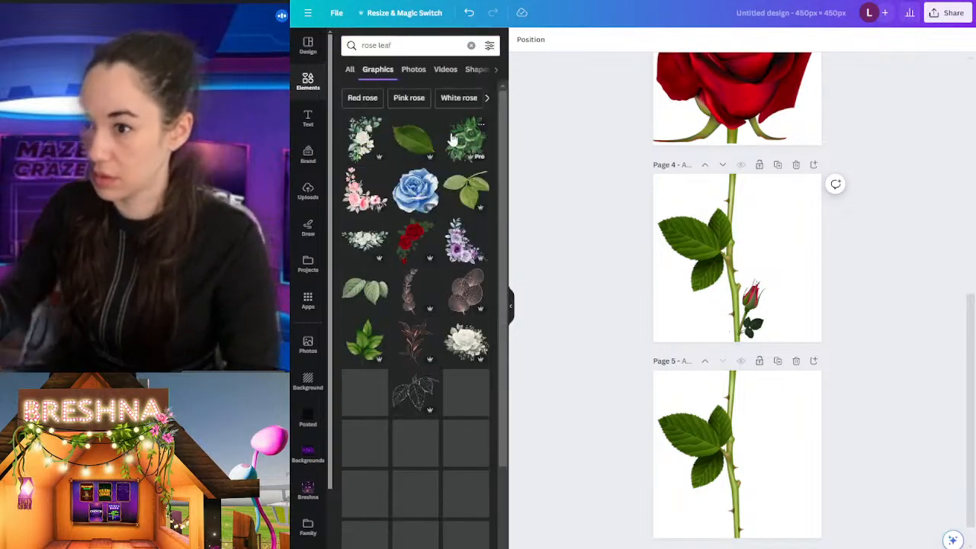
left_click(414, 141)
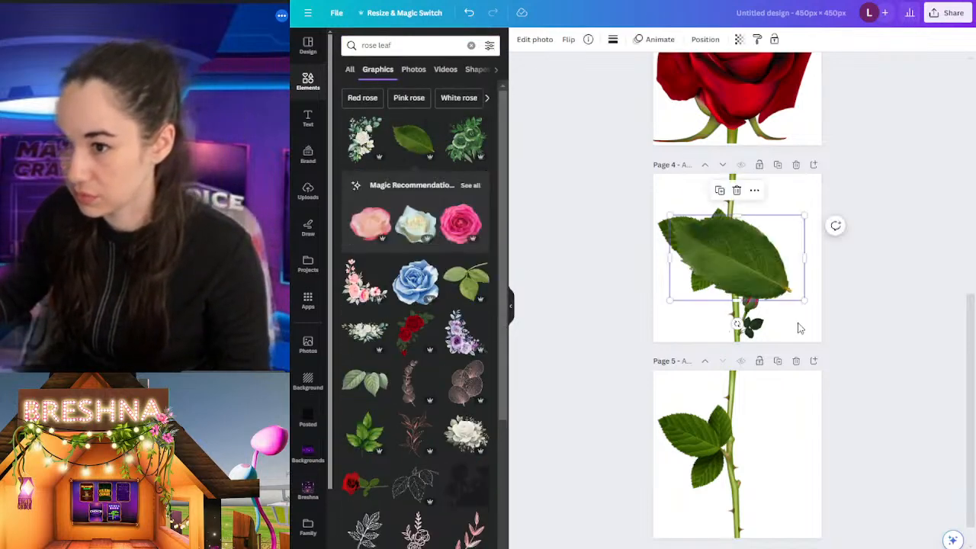
Step: Rotate the new leaf on page 4 so its tip points up and right, and move it to the right of the stem
left_click_drag(736, 325, 535, 186)
scroll(715, 339, "up", 3)
scroll(726, 417, "down", 2)
scroll(818, 387, "up", 3)
left_click_drag(725, 216, 771, 166)
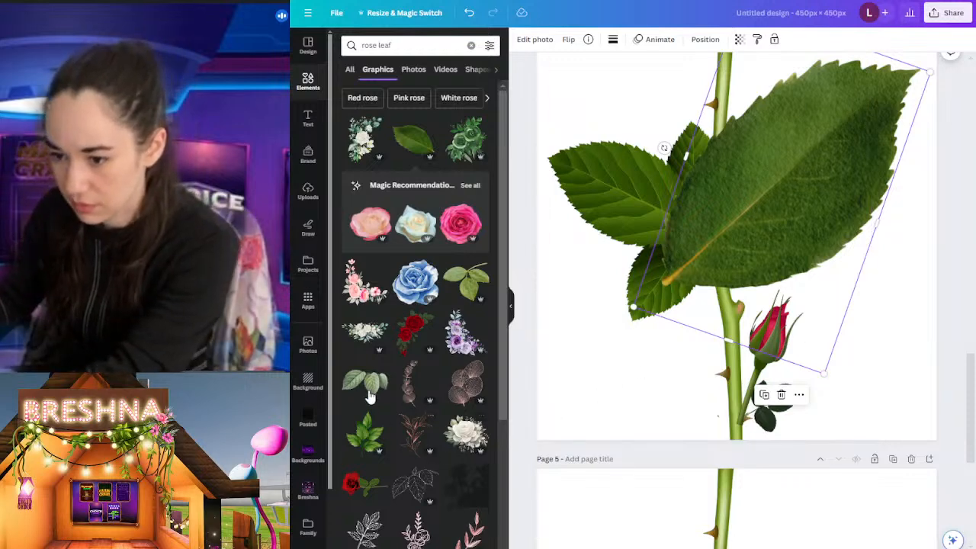
Step: Delete the added large leaf from page 4 and undo that deletion
scroll(381, 374, "down", 3)
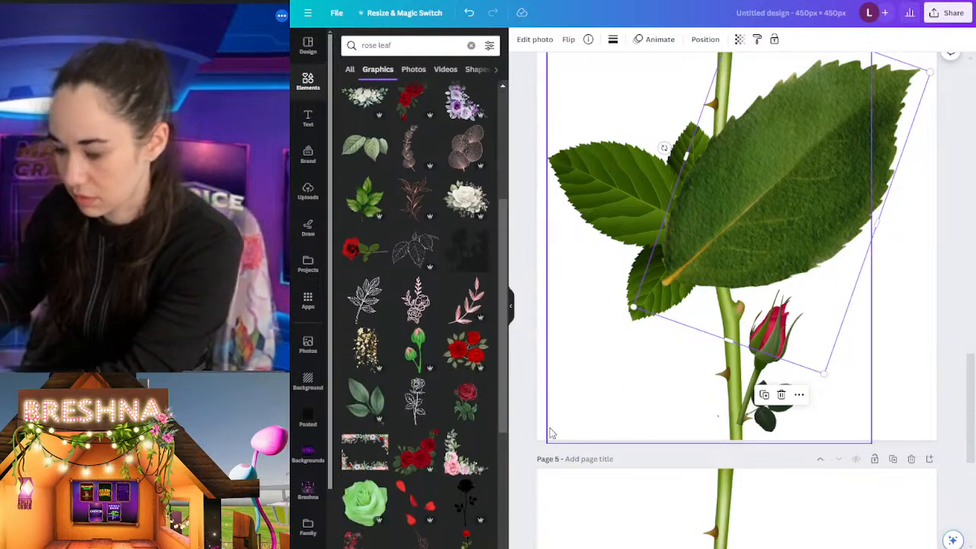
key("Delete")
scroll(729, 335, "up", 2)
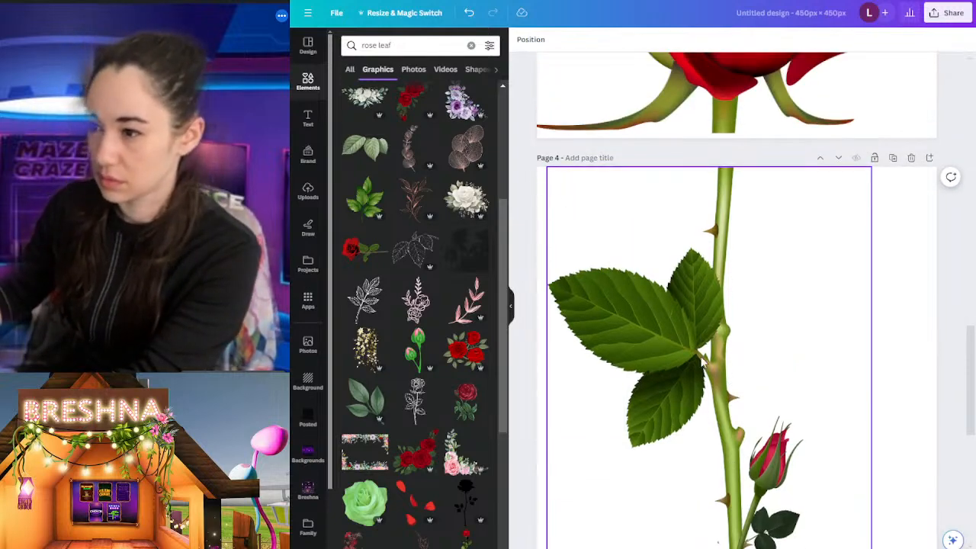
key("ctrl+z")
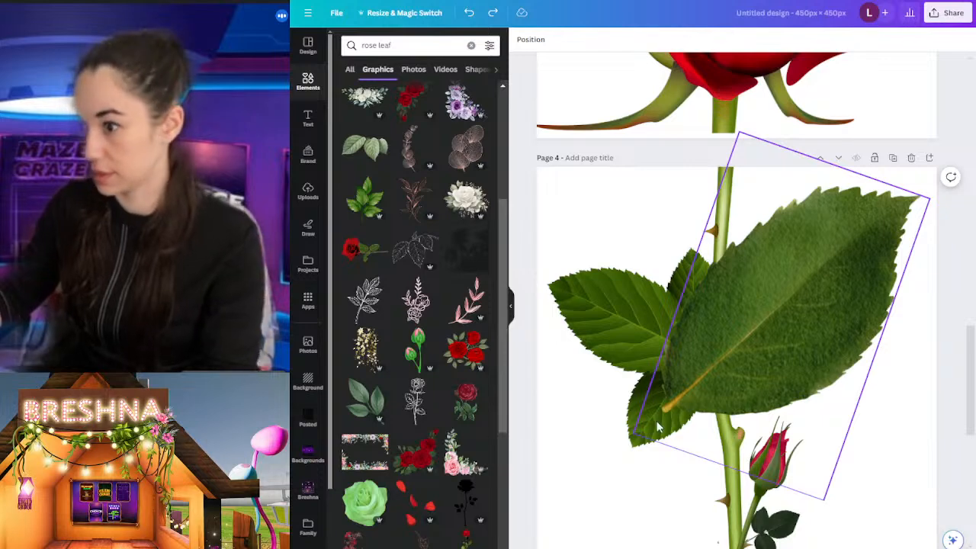
Step: Shrink the added leaf on page 4 and attach its base to the right side of the upper stem
left_click(781, 336)
left_click_drag(828, 490, 841, 267)
left_click_drag(747, 228, 765, 239)
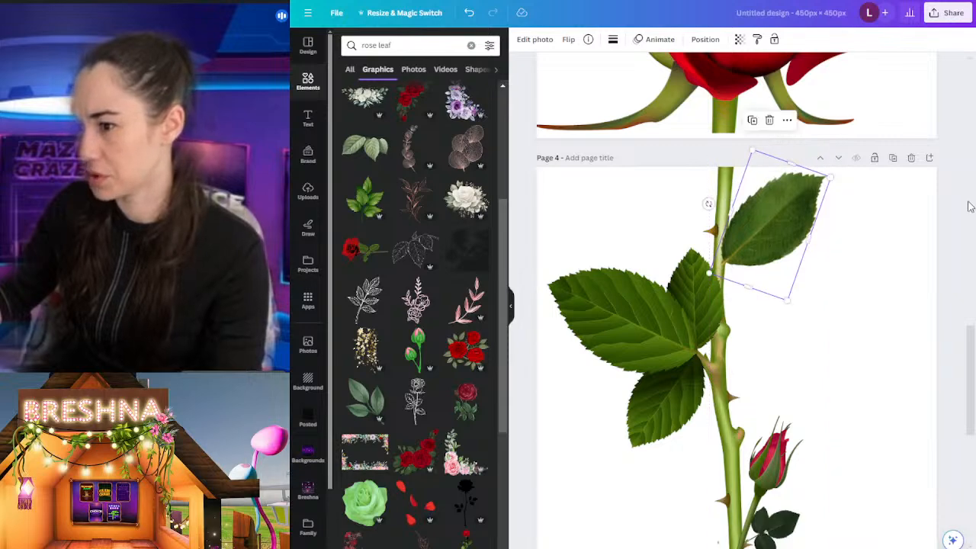
left_click(957, 164)
Step: Delete page 5 with the plain leafy stem
scroll(953, 172, "up", 8)
scroll(956, 179, "down", 5)
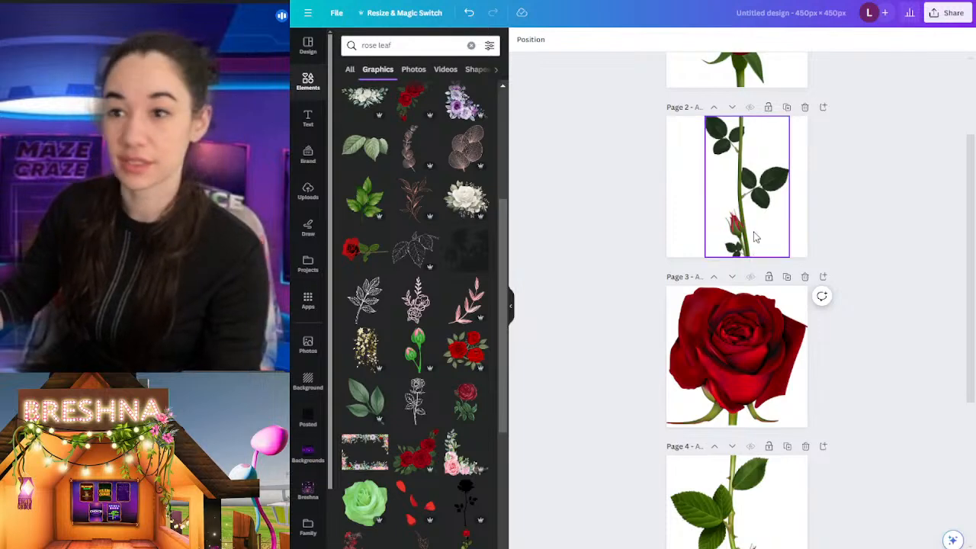
scroll(754, 238, "down", 3)
scroll(755, 237, "down", 1)
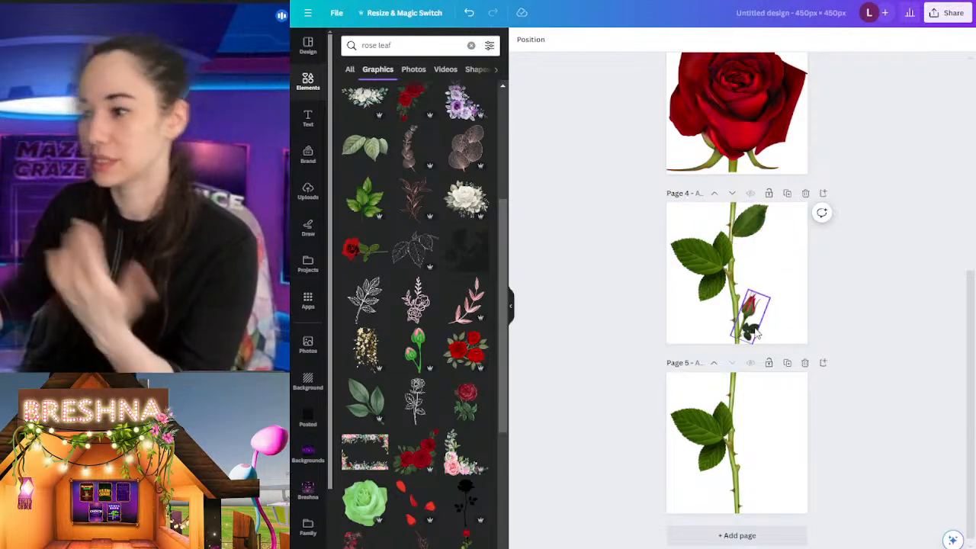
left_click(805, 364)
Step: Duplicate page 4 with the rosebud stem as page 5, and delete the duplicate
left_click(786, 354)
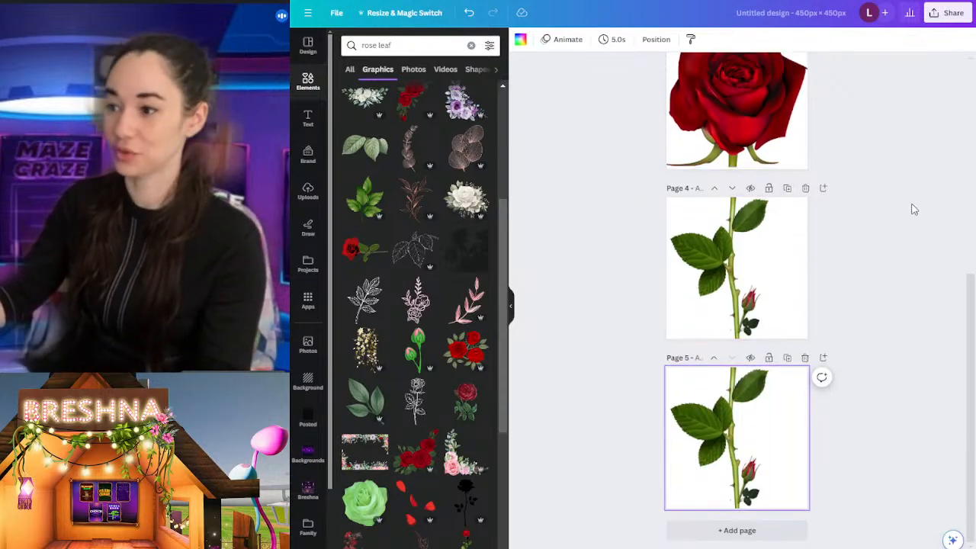
scroll(882, 257, "up", 1)
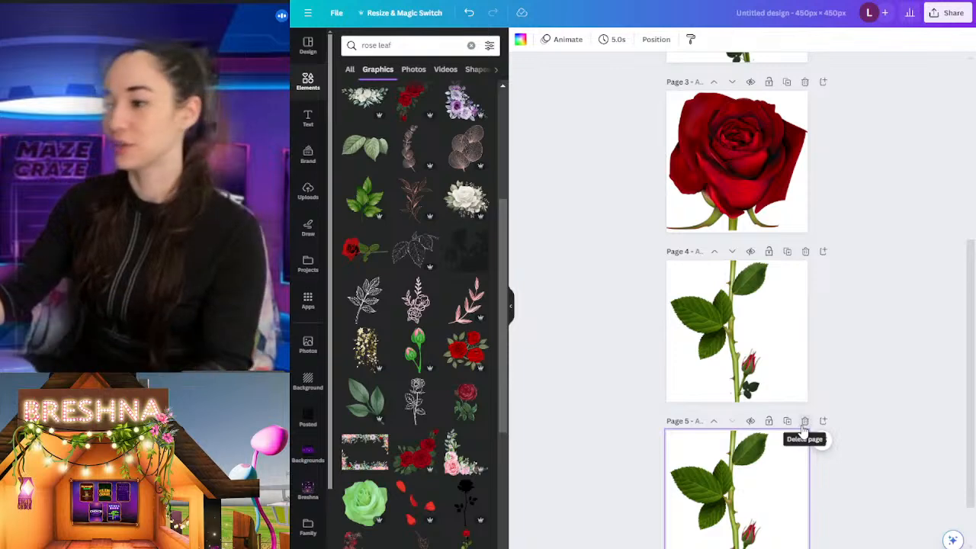
left_click(805, 418)
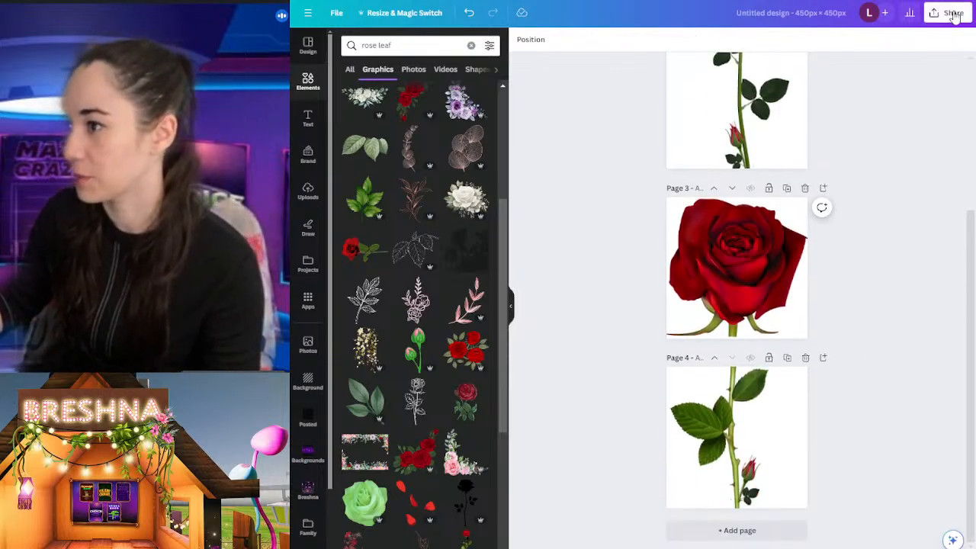
Step: Download only pages 3 and 4 as PNG files with a transparent background
left_click(947, 13)
left_click(812, 272)
left_click(804, 145)
left_click(828, 196)
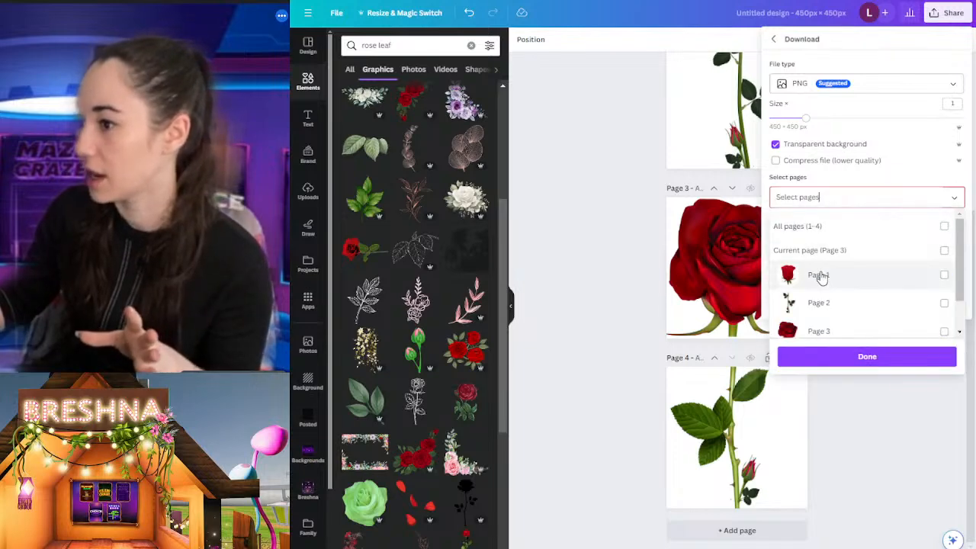
scroll(823, 284, "down", 1)
left_click(831, 287)
left_click(832, 325)
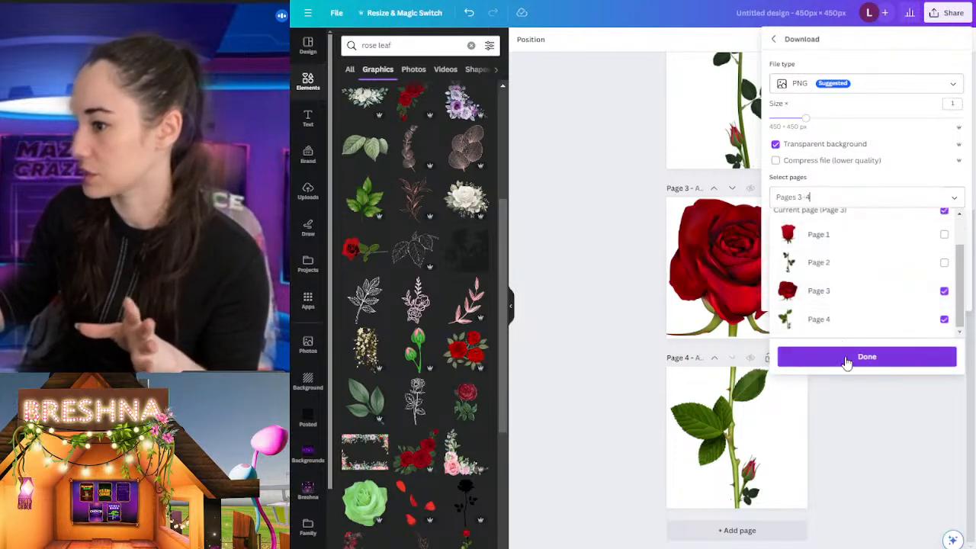
left_click(849, 357)
left_click(827, 257)
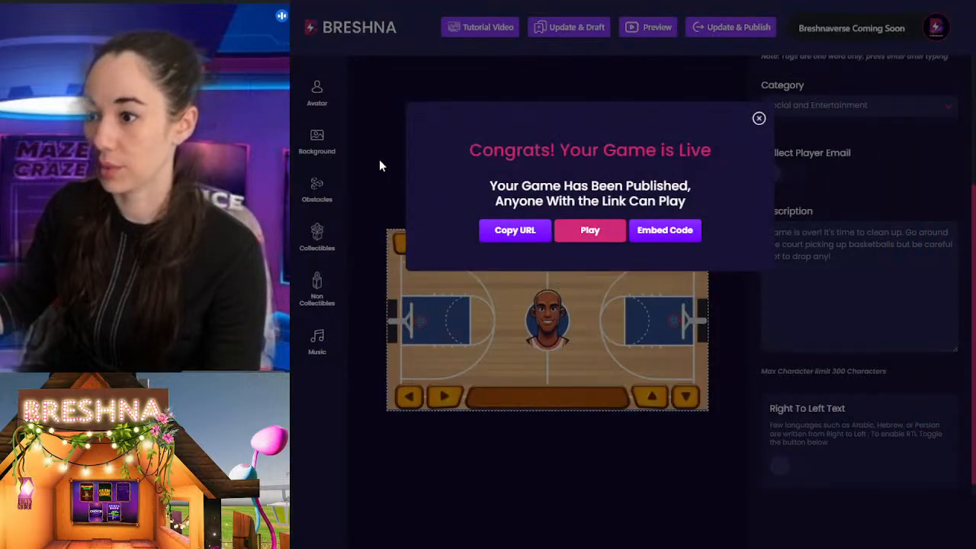
Step: Switch to the Breshna game editor and start an avatar upload with the rose bloom as preview image and the leafy stem as Body 1
left_click(381, 166)
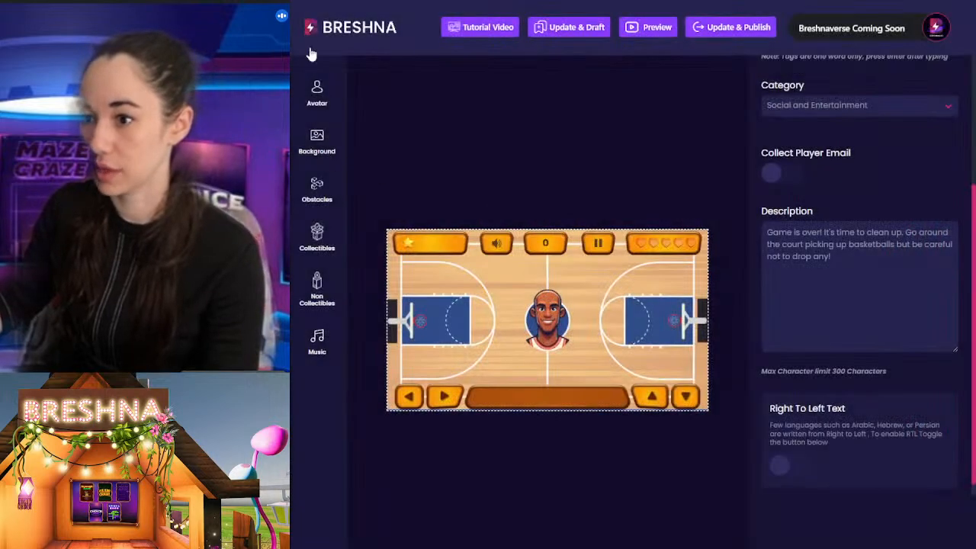
left_click(316, 91)
left_click(427, 155)
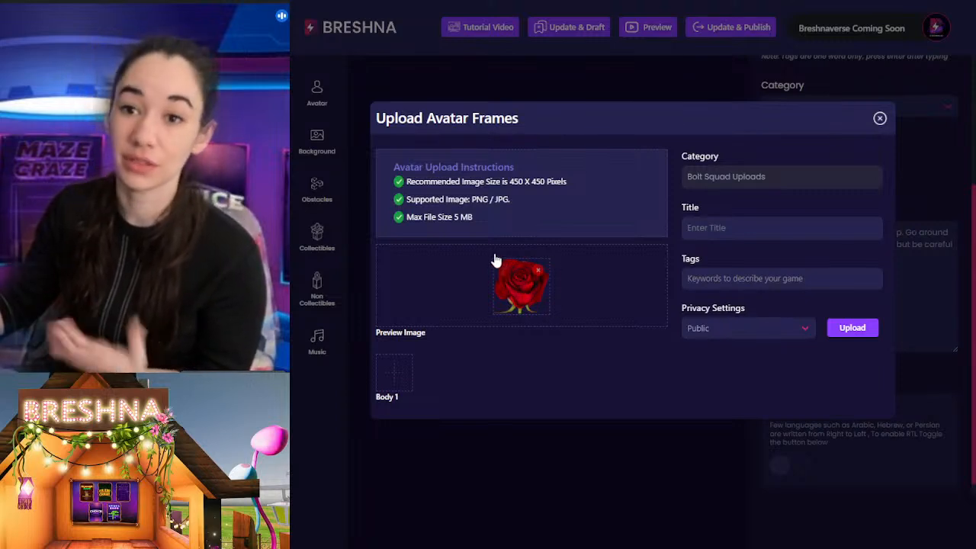
left_click(393, 374)
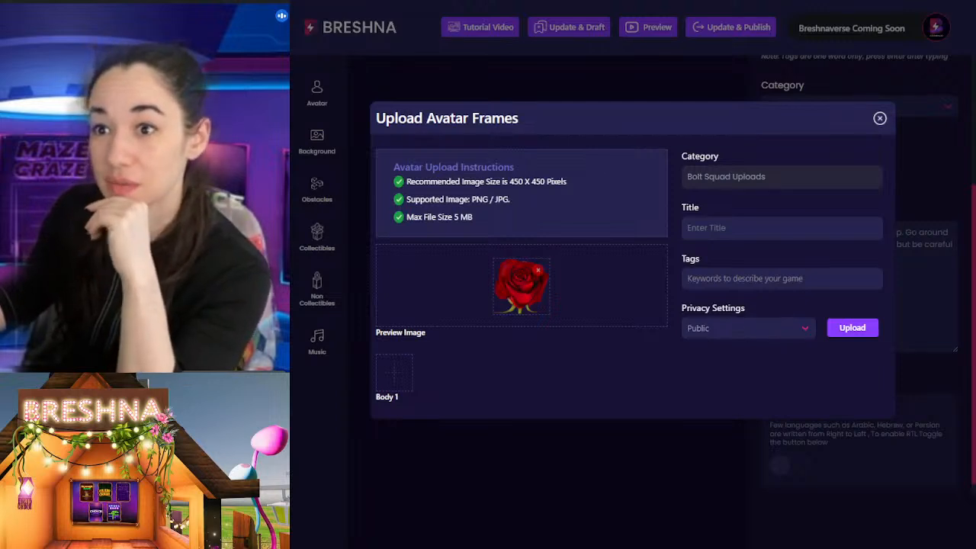
Step: Title the avatar "Rose" and tag it with rose, flower and plant
left_click(747, 228)
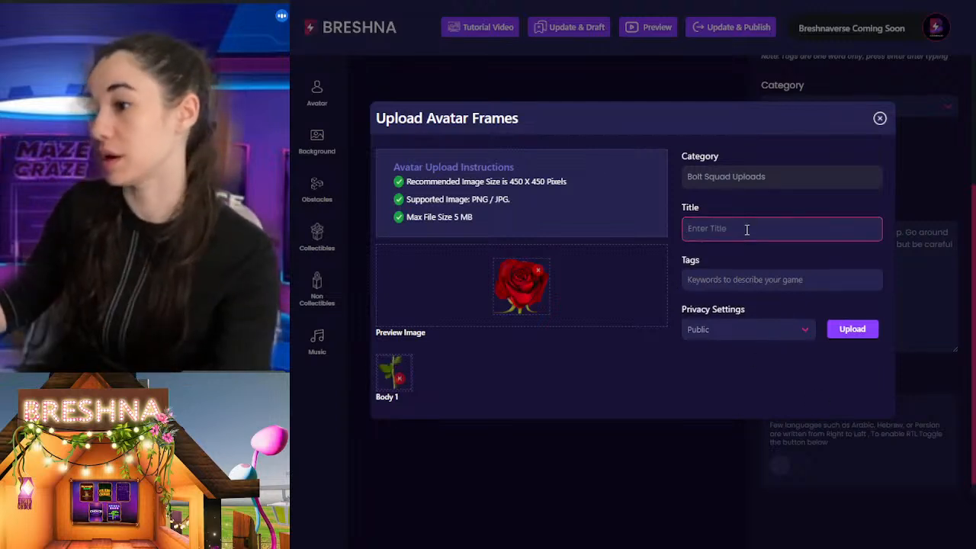
type("Rose")
key("Tab")
type("rose")
key("Return")
type("flower")
key("Return")
type("plant")
key("Return")
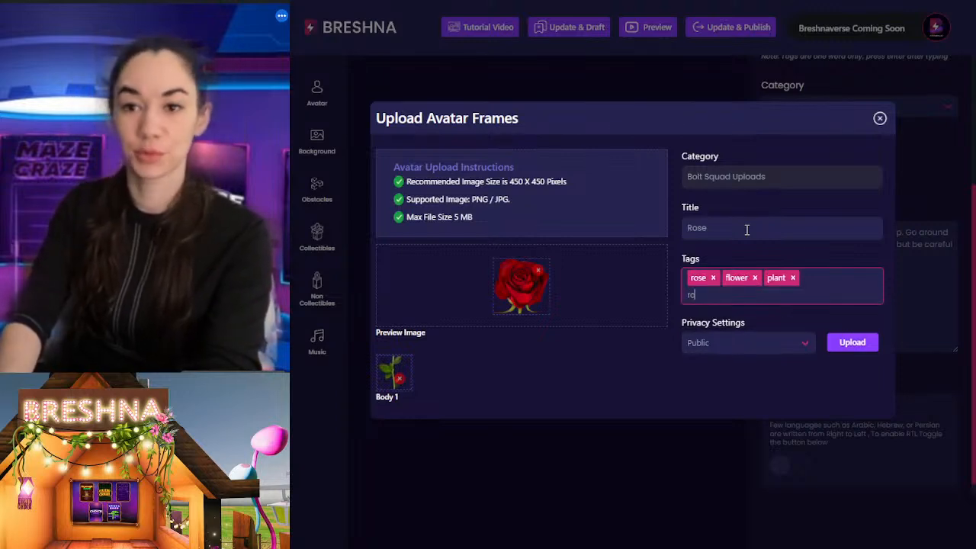
Step: Add the tags grow, leaves and petals, and upload the rose avatar publicly
type("grow")
key("Return")
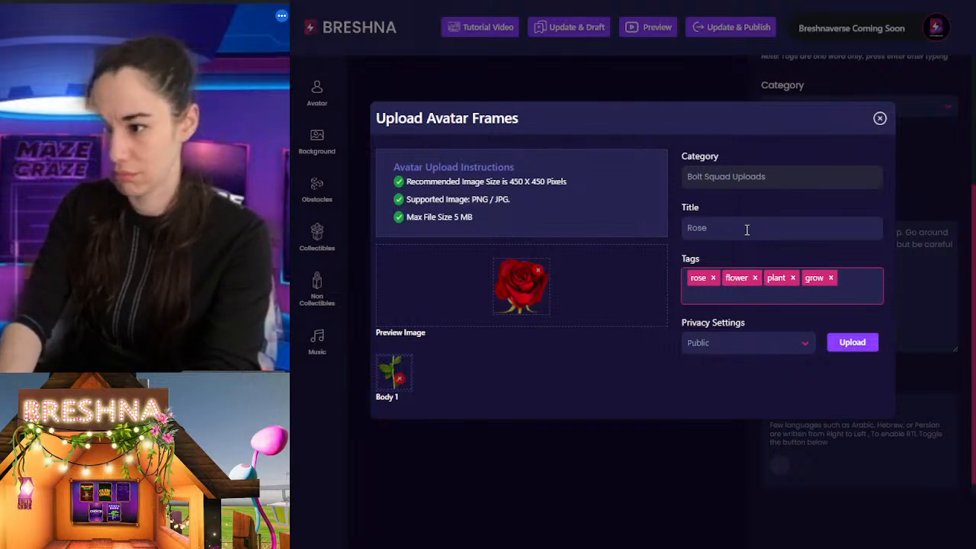
type("leaves")
key("Return")
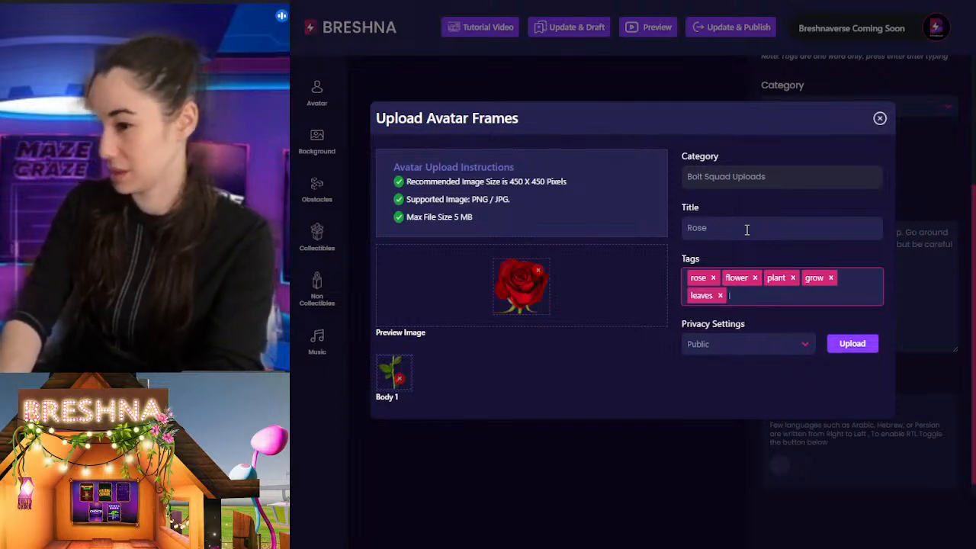
type("peta")
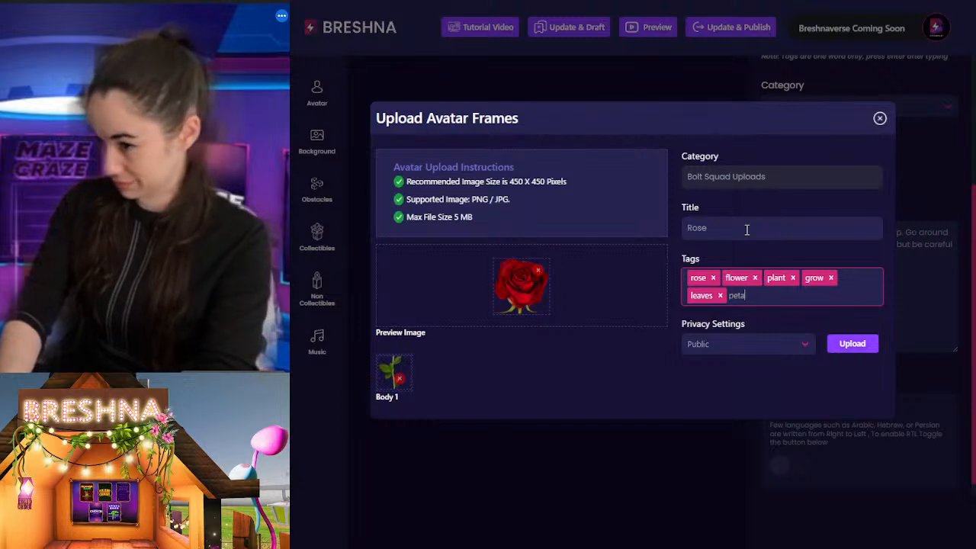
type("ls")
key("Return")
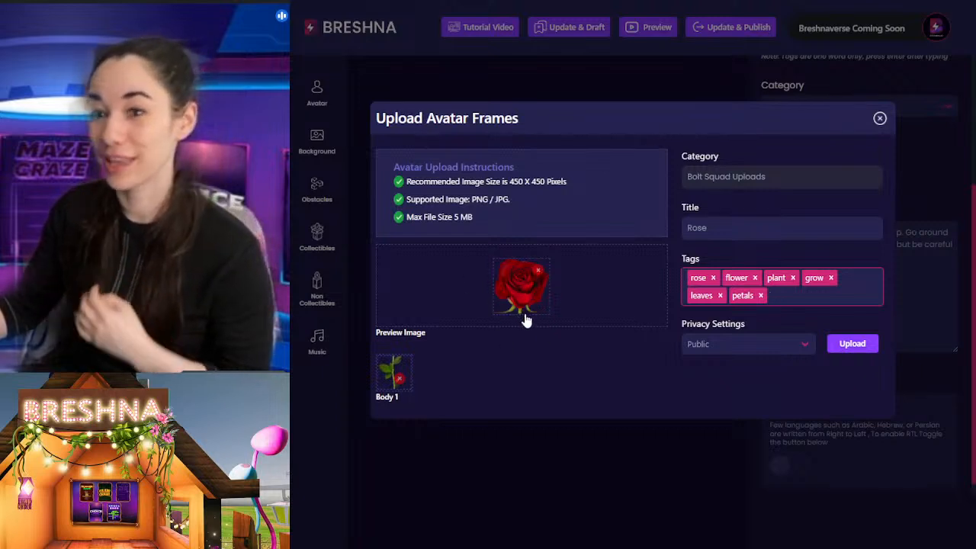
left_click(852, 344)
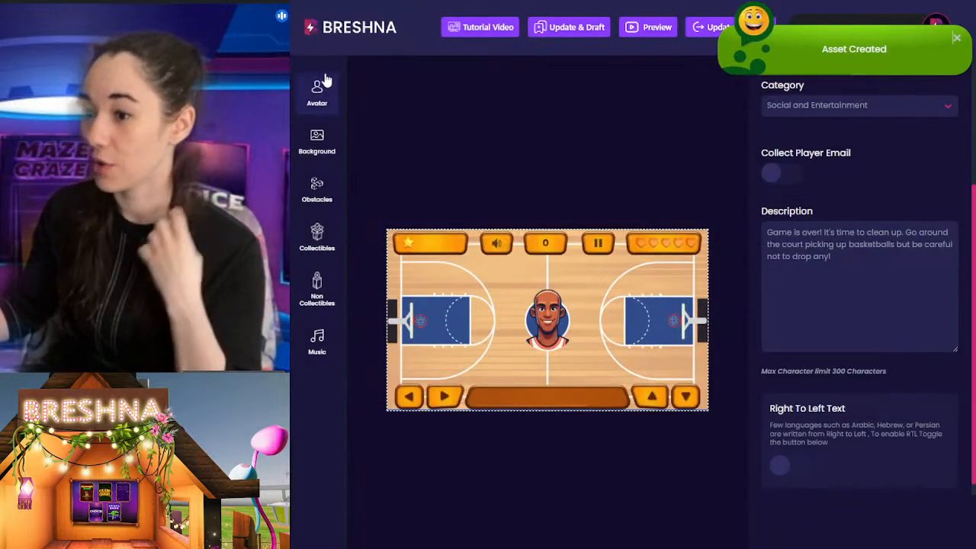
Step: Start a new Trails & Turns game from the Breshna home page and set the green grass field as its background
left_click(351, 29)
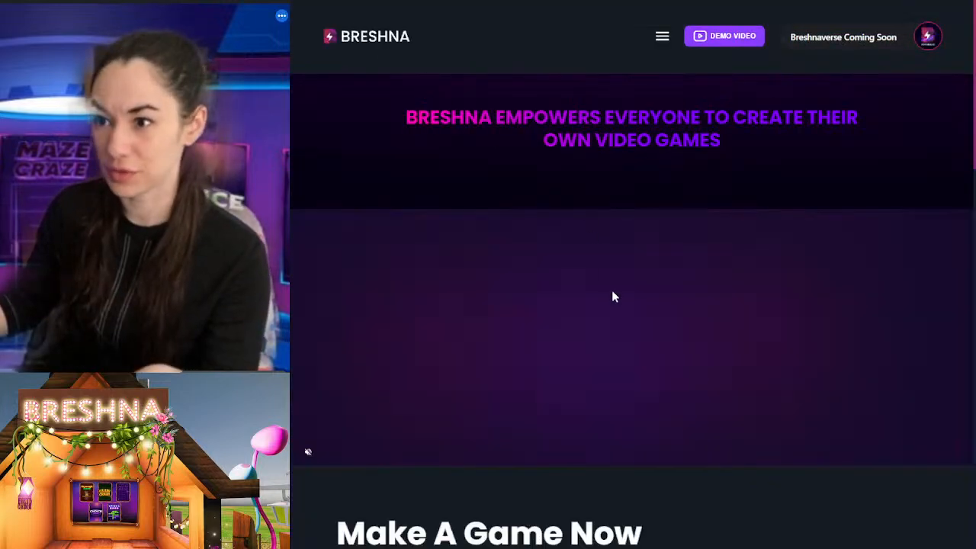
scroll(612, 294, "down", 8)
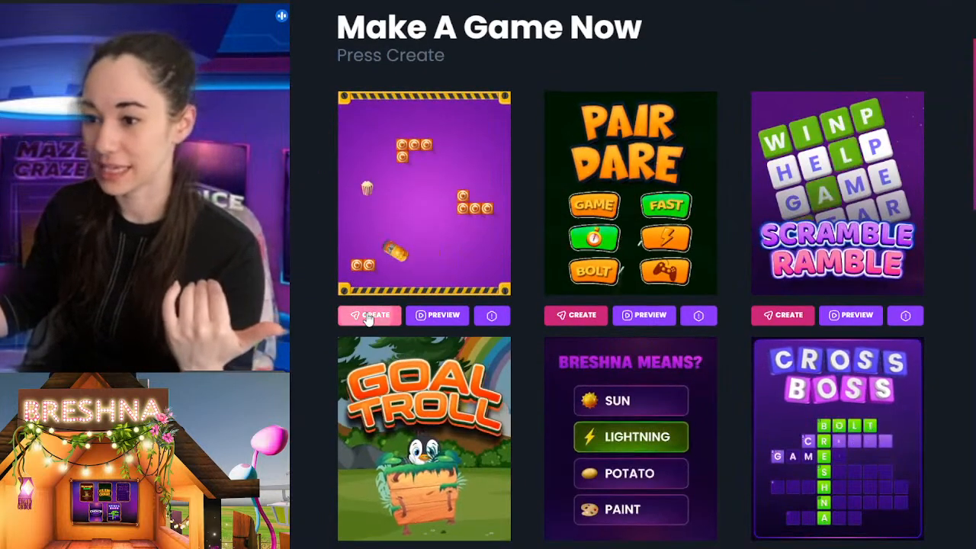
left_click(369, 314)
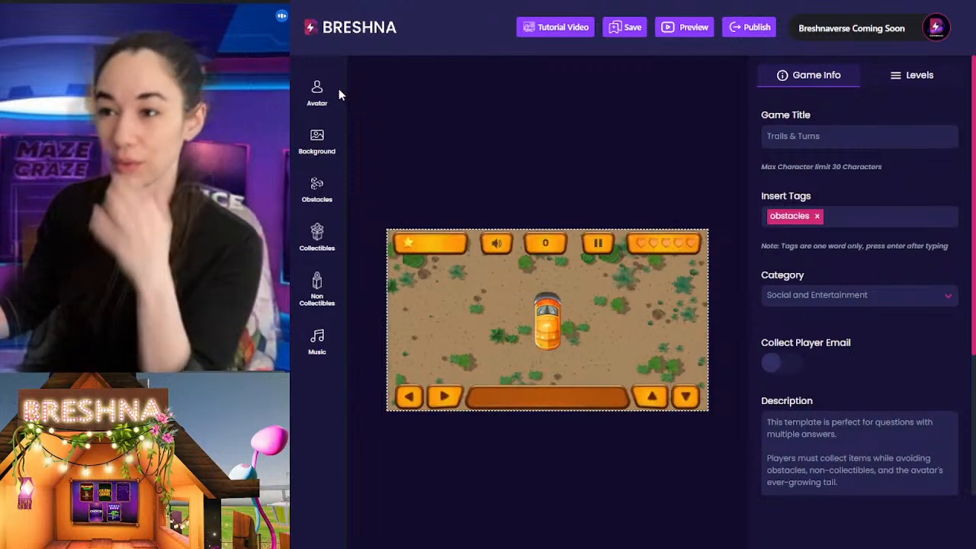
left_click(318, 141)
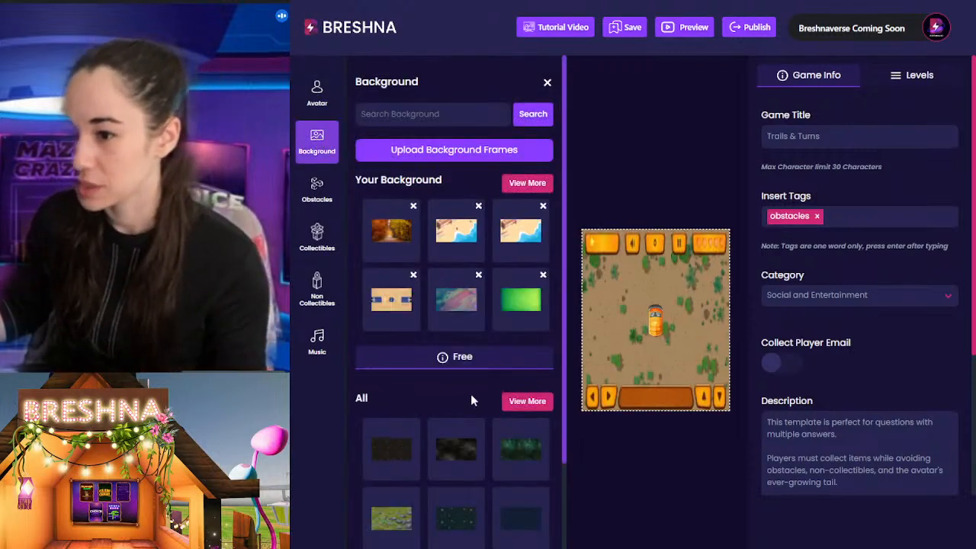
left_click(528, 184)
left_click(519, 373)
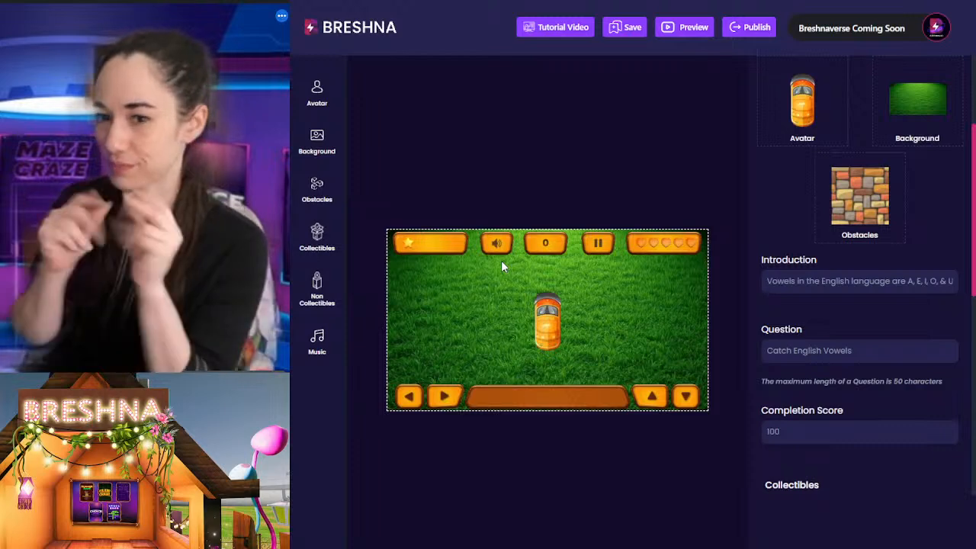
Step: Set the uploaded rose bloom from the personal avatar collection as the level's avatar
left_click(318, 95)
left_click(544, 184)
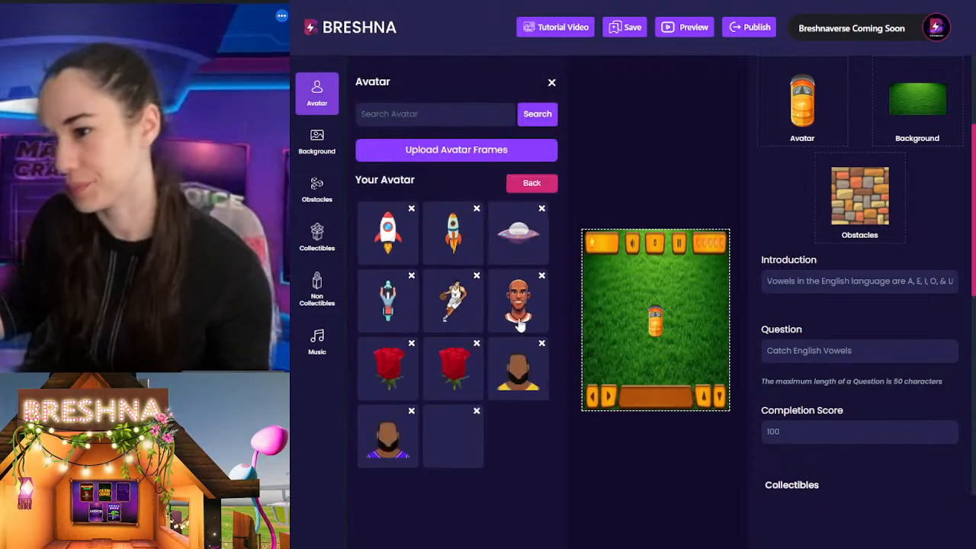
left_click(445, 445)
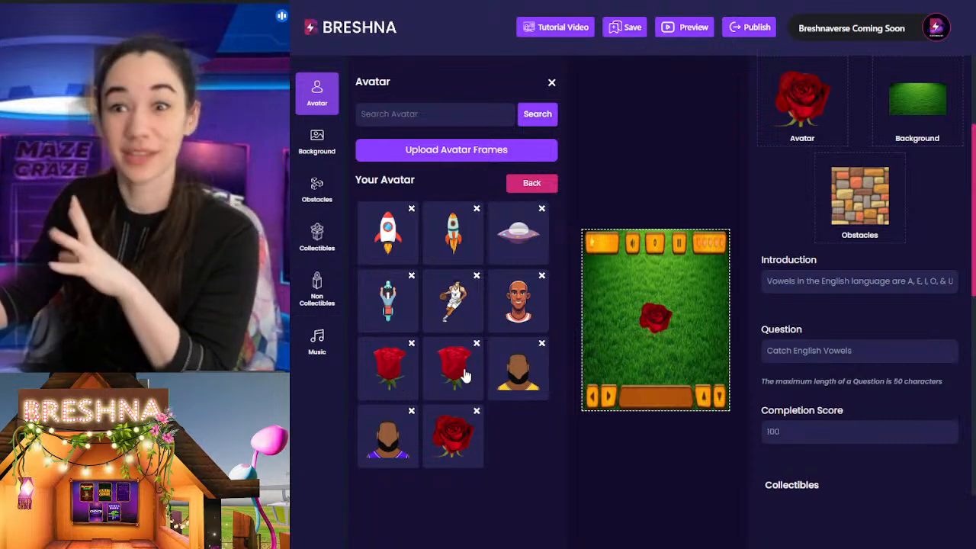
left_click(625, 150)
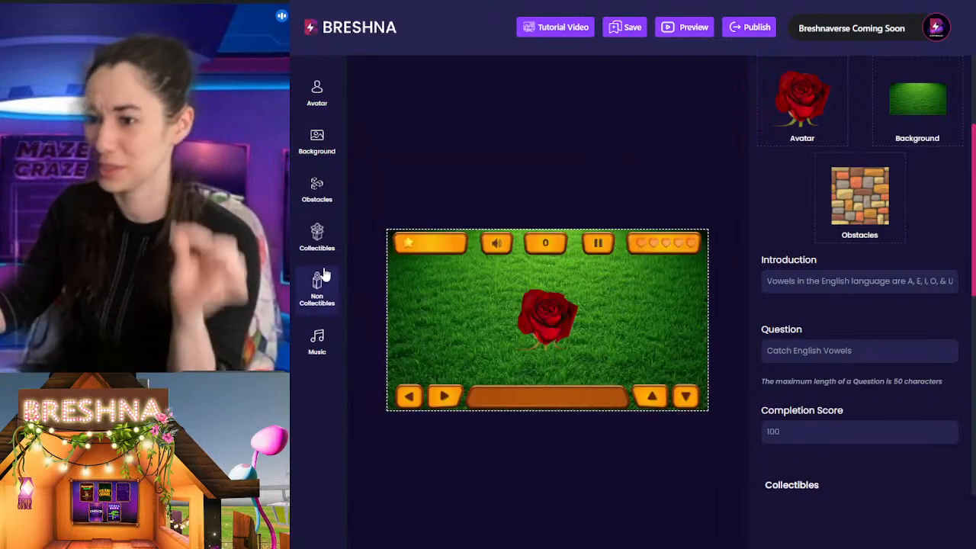
Step: Search the collectibles for "water" and add the single blue water drop to the level
left_click(316, 244)
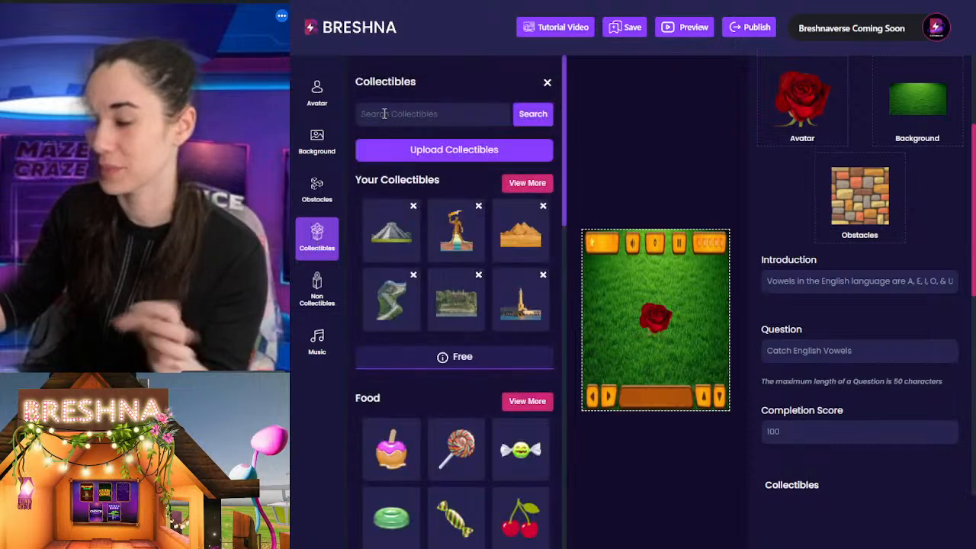
left_click(382, 113)
type("water")
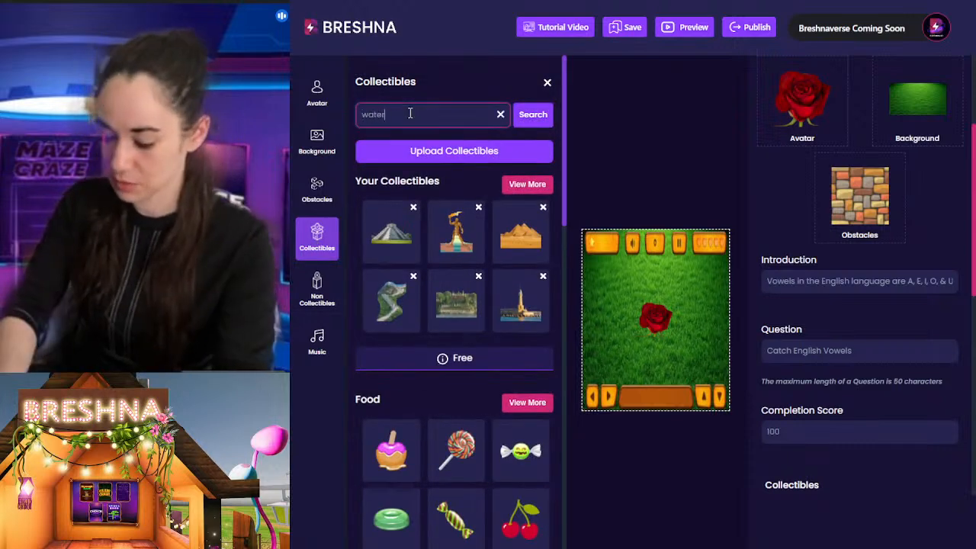
key("Return")
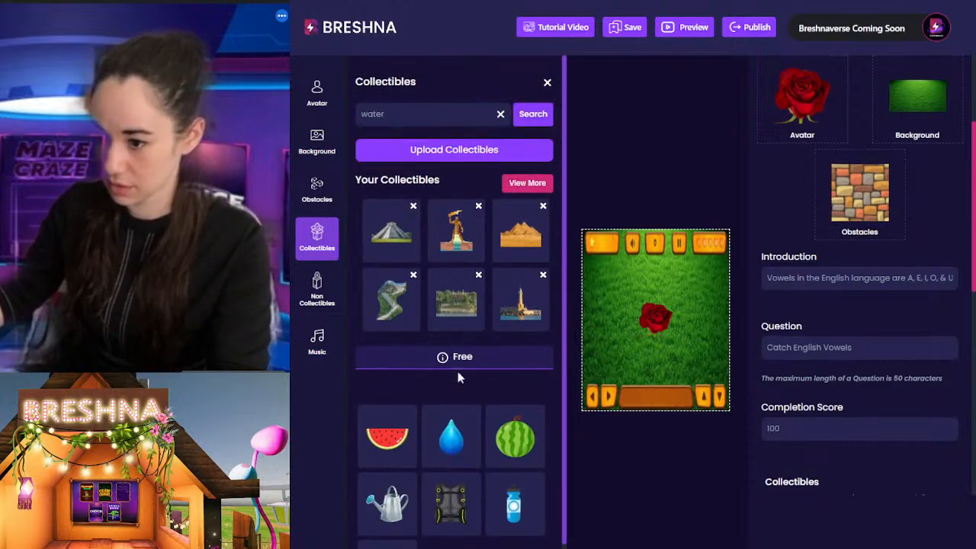
scroll(451, 423, "down", 1)
Step: Search the collectibles for "sun" and add the round glowing sun to the level
left_click(425, 77)
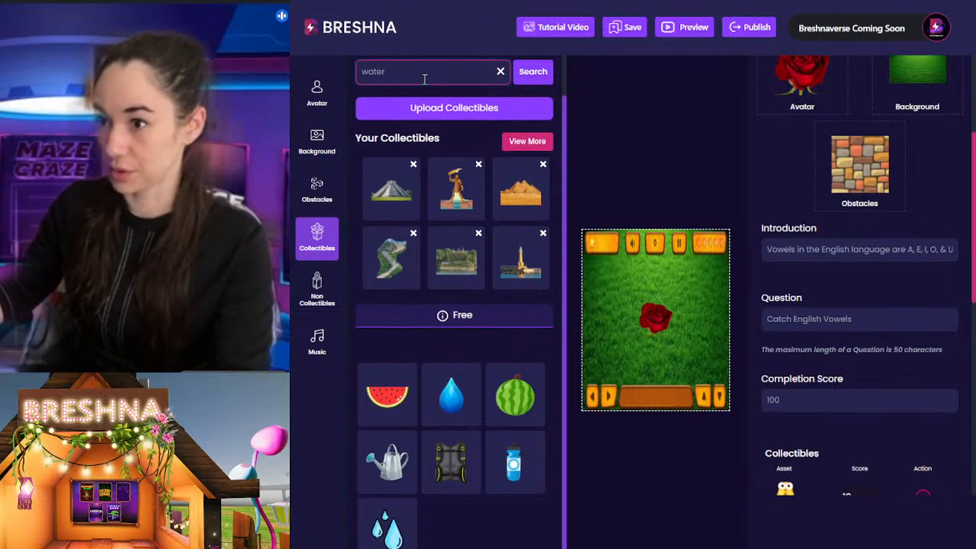
key("BackSpace")
key("BackSpace")
type("sun")
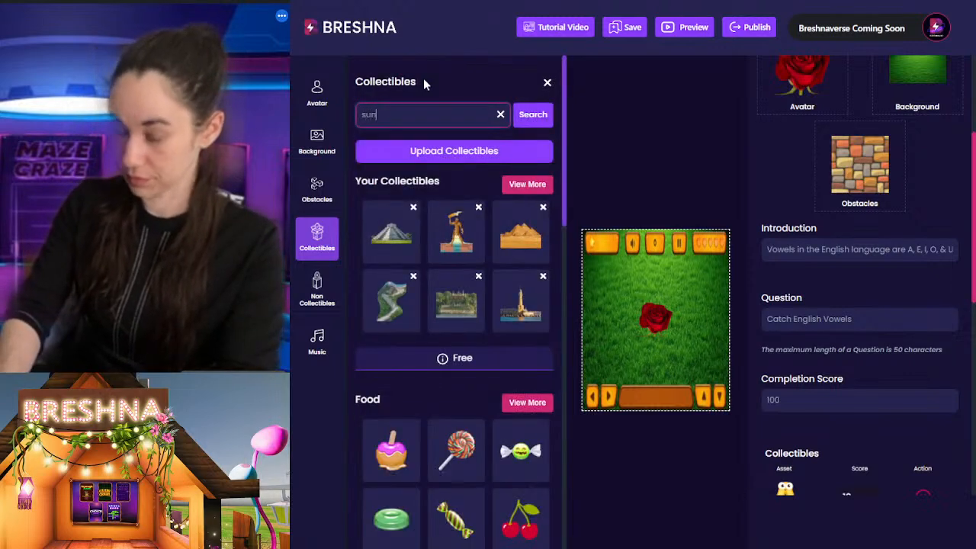
key("Return")
scroll(877, 320, "down", 3)
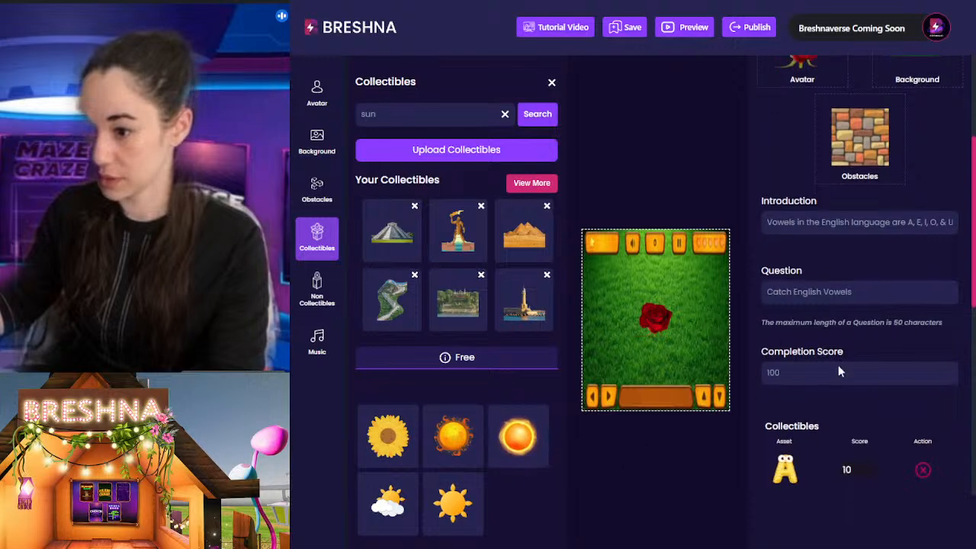
Step: Remove the template's default letter collectibles from the level
left_click(925, 247)
left_click(924, 247)
left_click(924, 247)
left_click(925, 247)
left_click(924, 247)
Step: Add another collectible by searching for "sun" and choosing the orange sun with curling rays
left_click(865, 335)
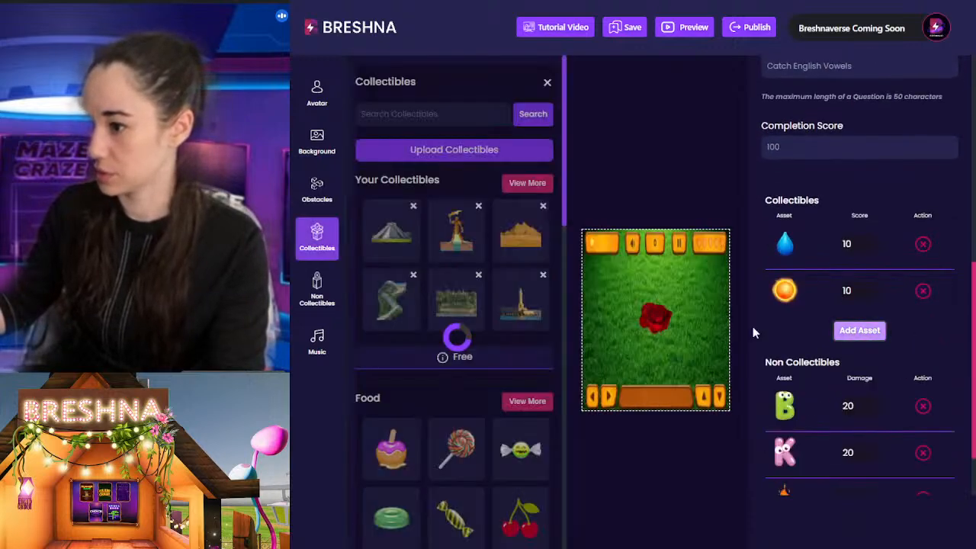
left_click(421, 113)
type("sun")
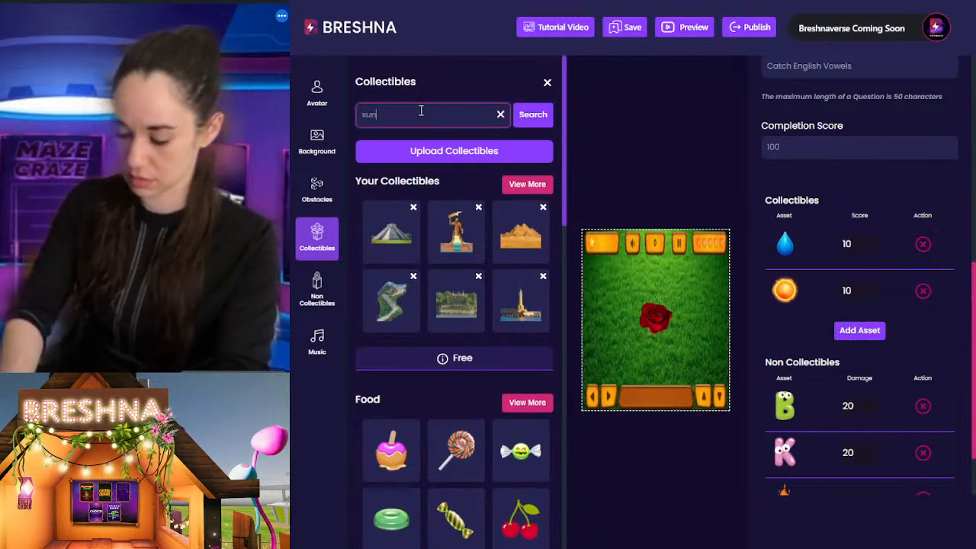
key("Return")
left_click(451, 449)
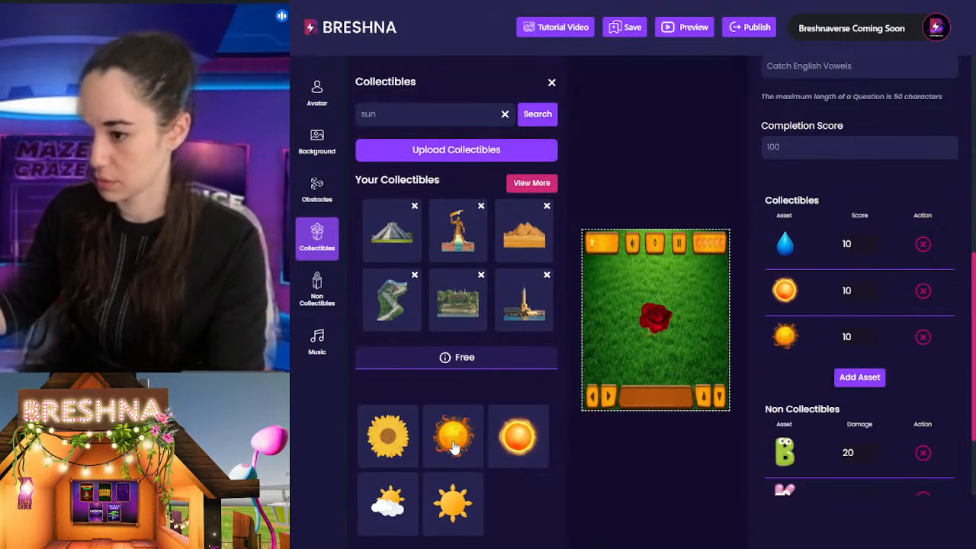
Step: Try the light-blue group of water drops from a "water" search as another collectible and remove it again
double_click(386, 113)
type("water")
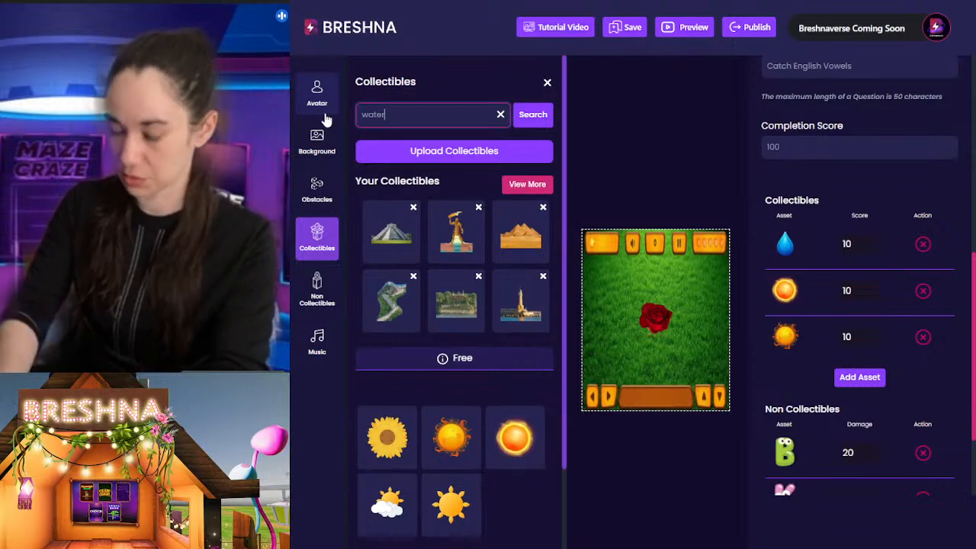
key("Return")
scroll(385, 526, "down", 1)
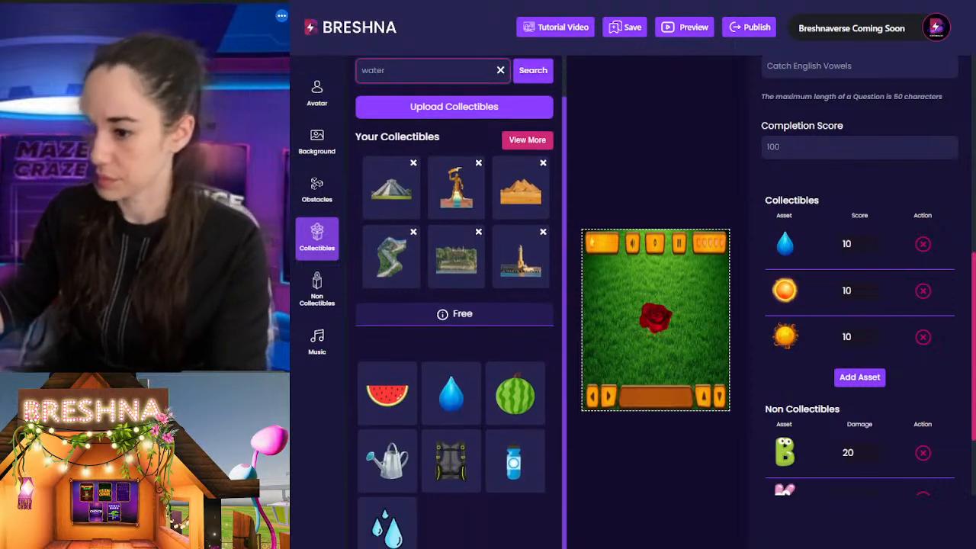
left_click(386, 526)
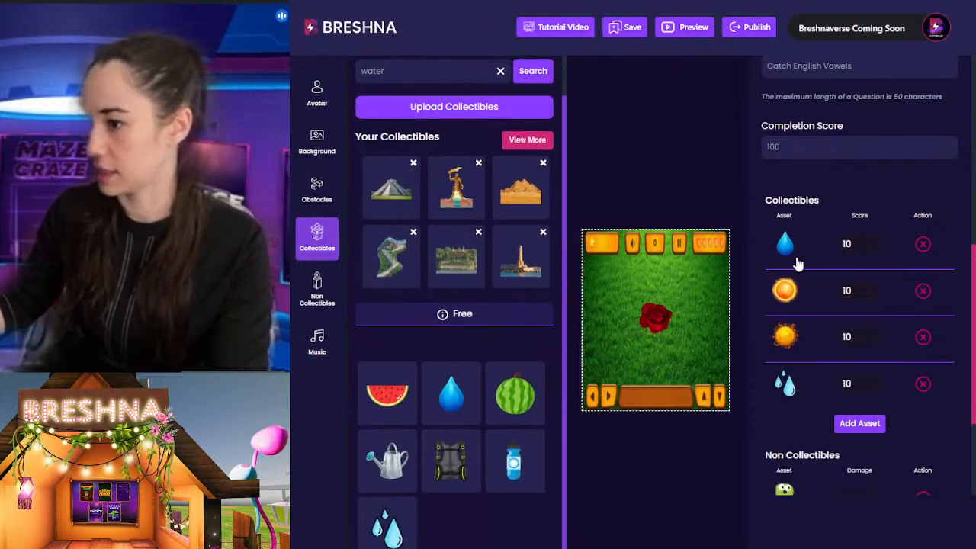
left_click(921, 385)
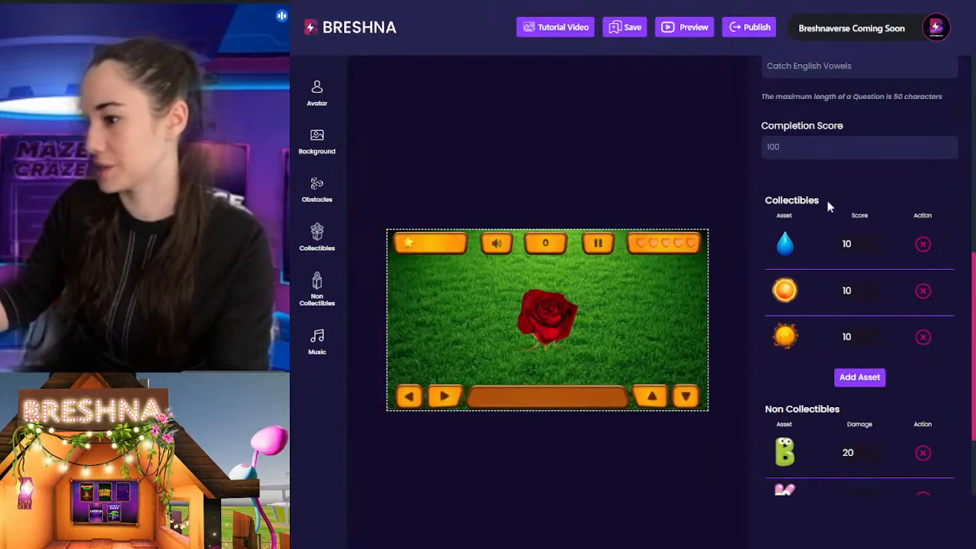
Step: Remove the letters B and K from the non-collectibles, keeping only the flame
scroll(923, 273, "down", 3)
left_click(923, 329)
left_click(924, 373)
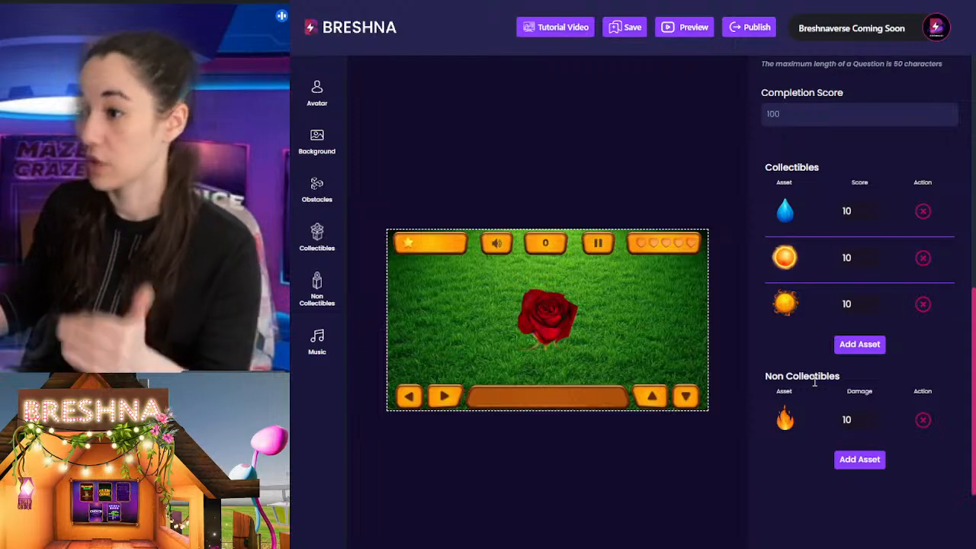
Step: Replace the level introduction with "Roses need water and sun to grow! Collect these to grow your stem!"
scroll(882, 186, "up", 3)
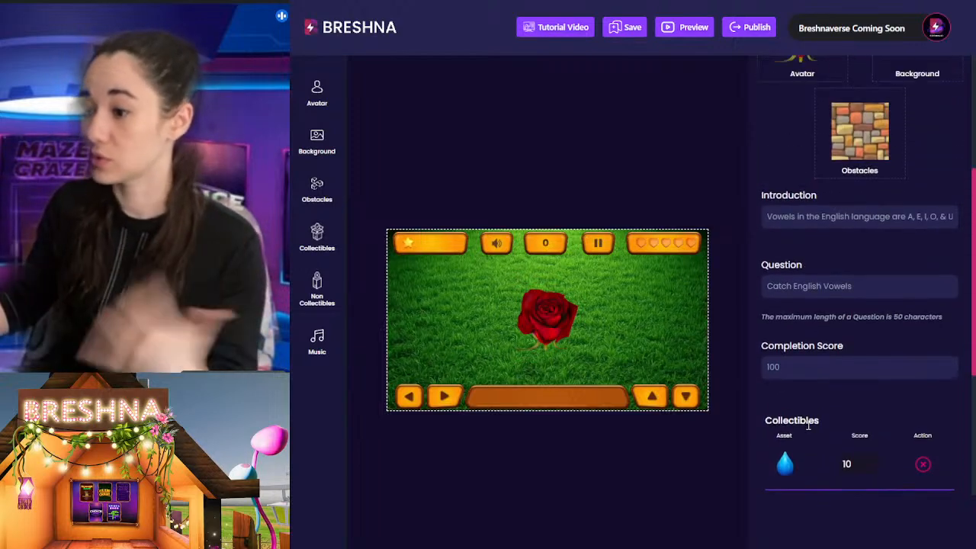
triple_click(830, 218)
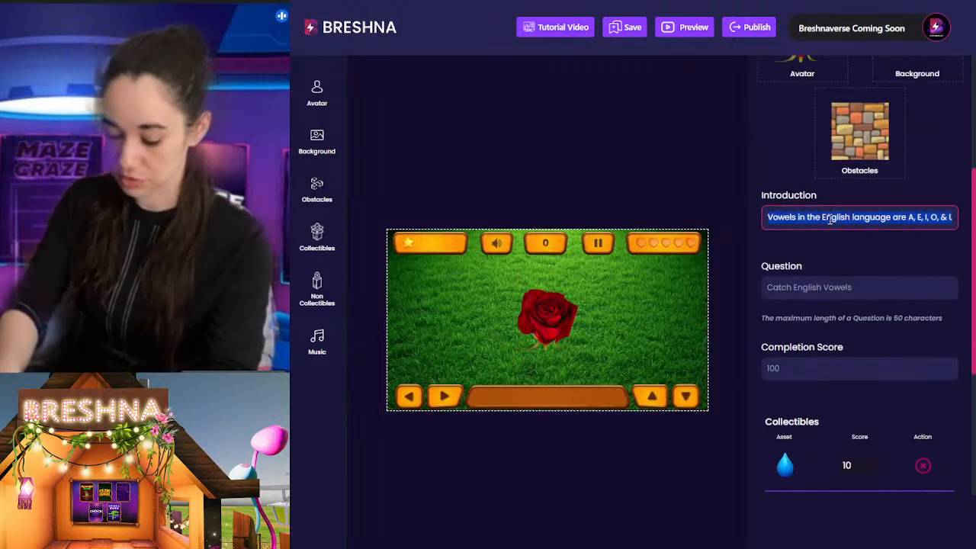
type("C")
key("BackSpace")
type("F")
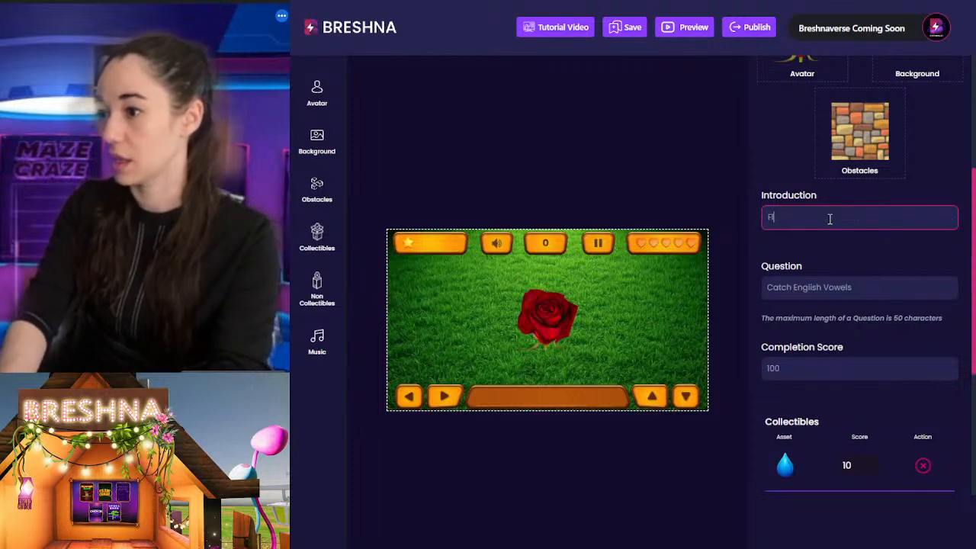
type("Ros")
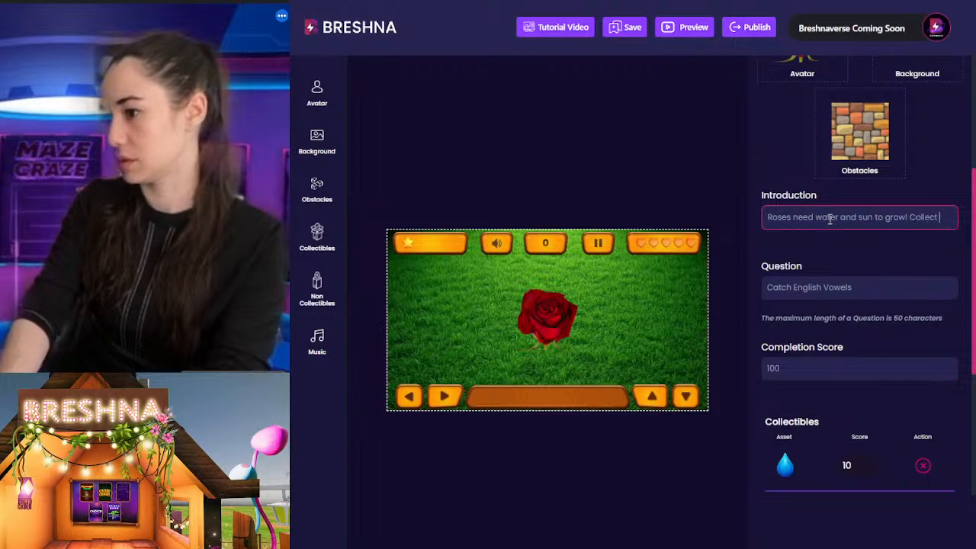
type("se to g")
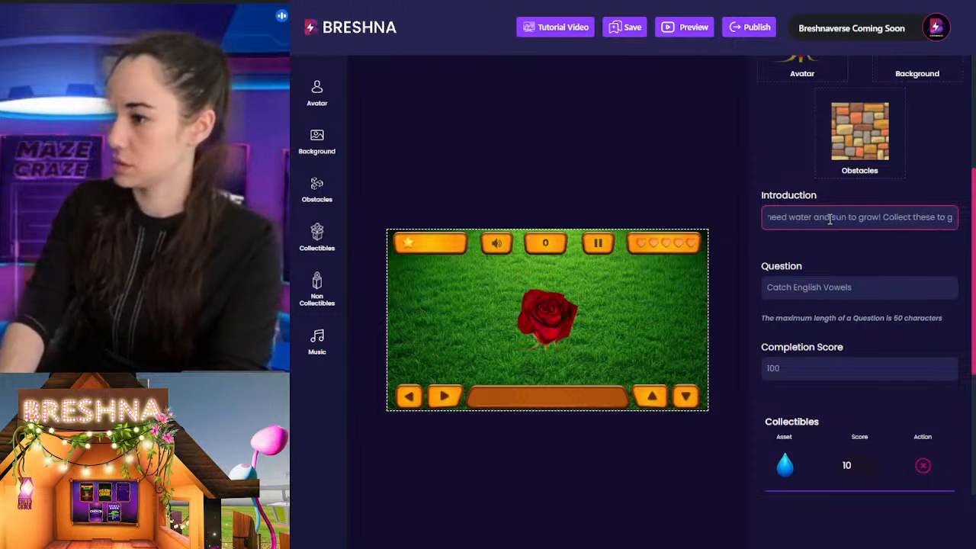
type("row your stem")
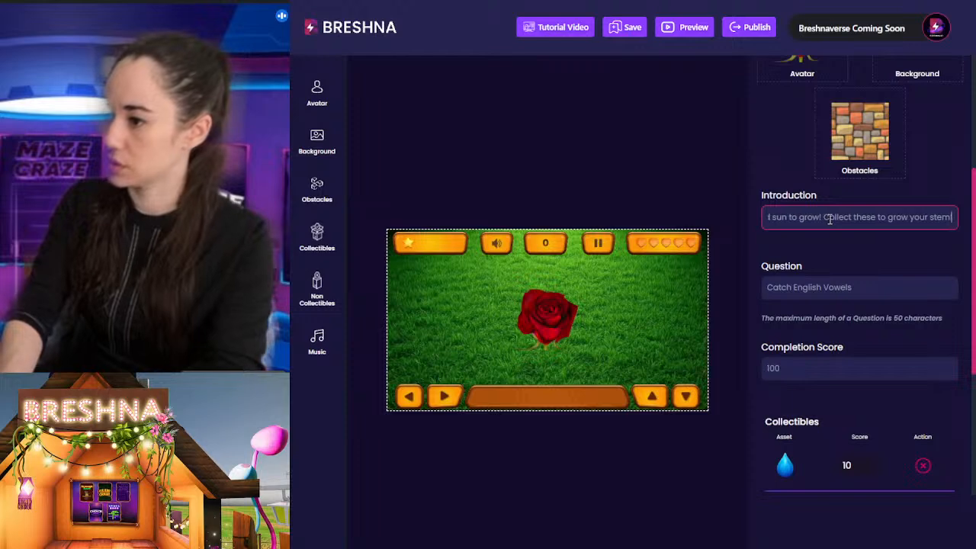
Step: Set the level's question to "Catch Sun and Water"
key("Tab")
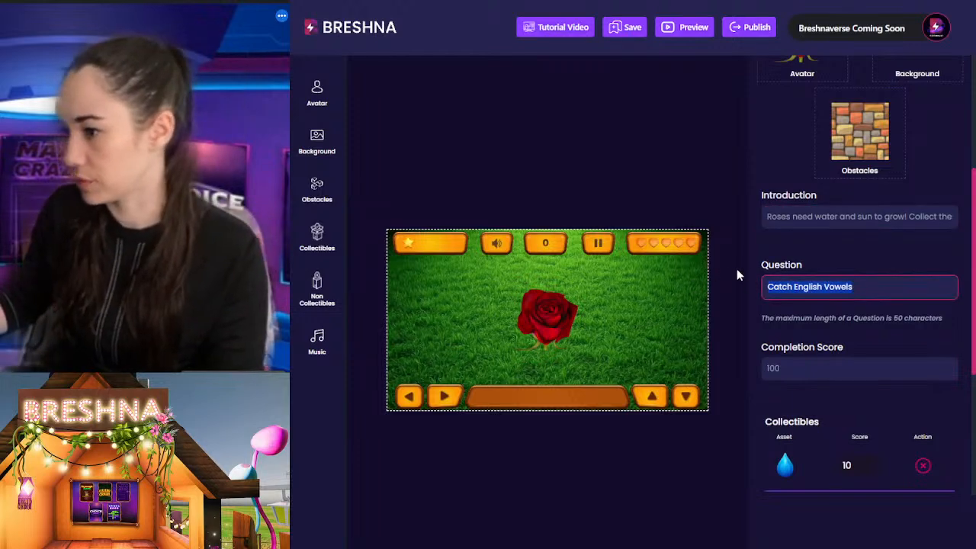
type("Catch Sun and Water")
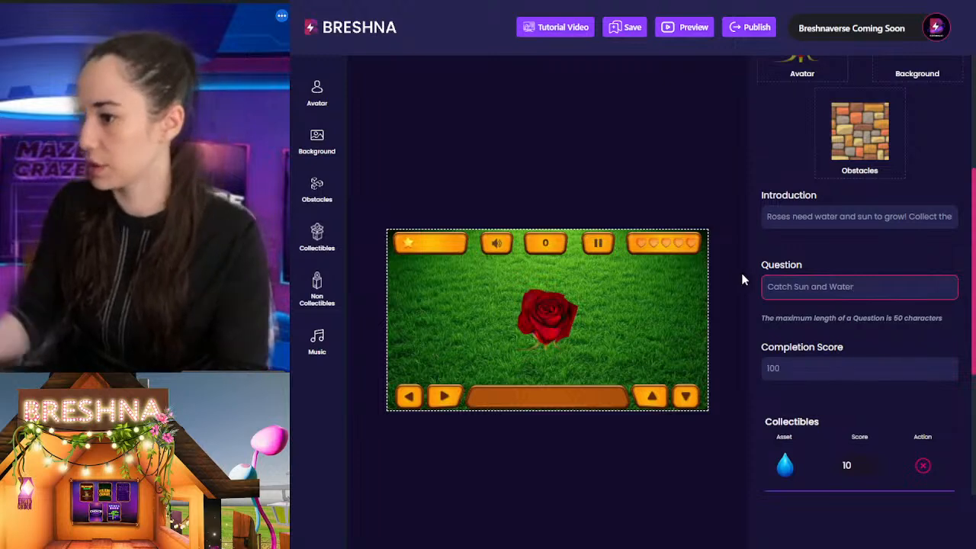
scroll(804, 336, "down", 3)
scroll(884, 290, "up", 5)
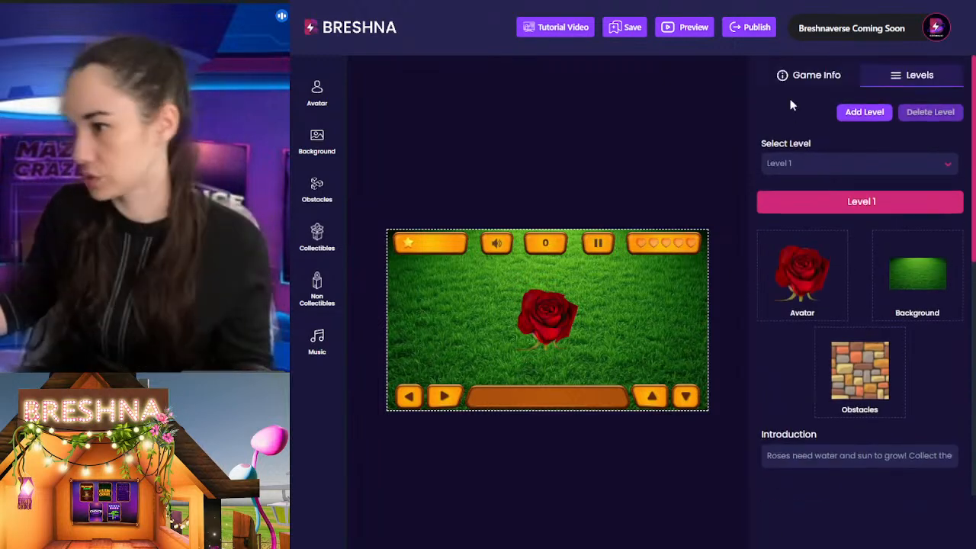
Step: Publish the rose game, open the live version and start playing its first level
left_click(753, 28)
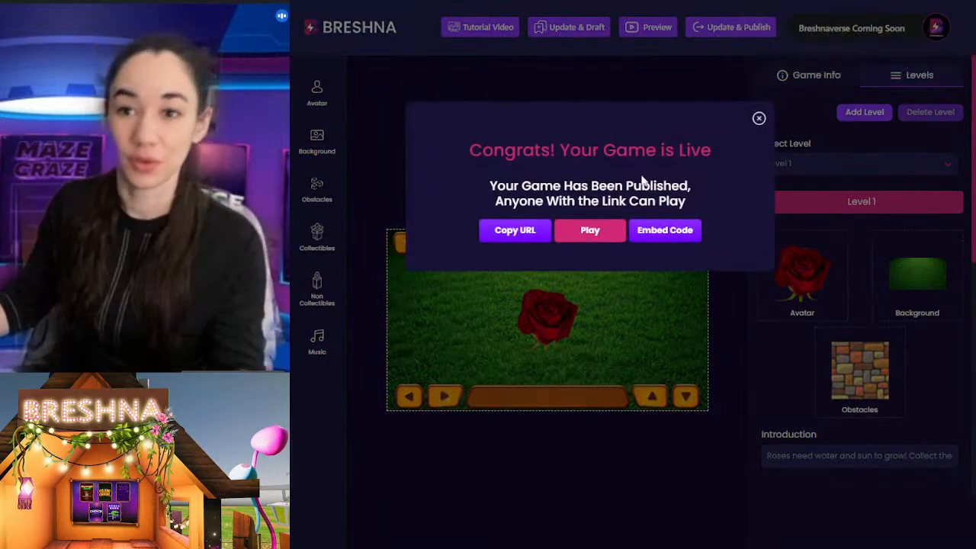
left_click(593, 236)
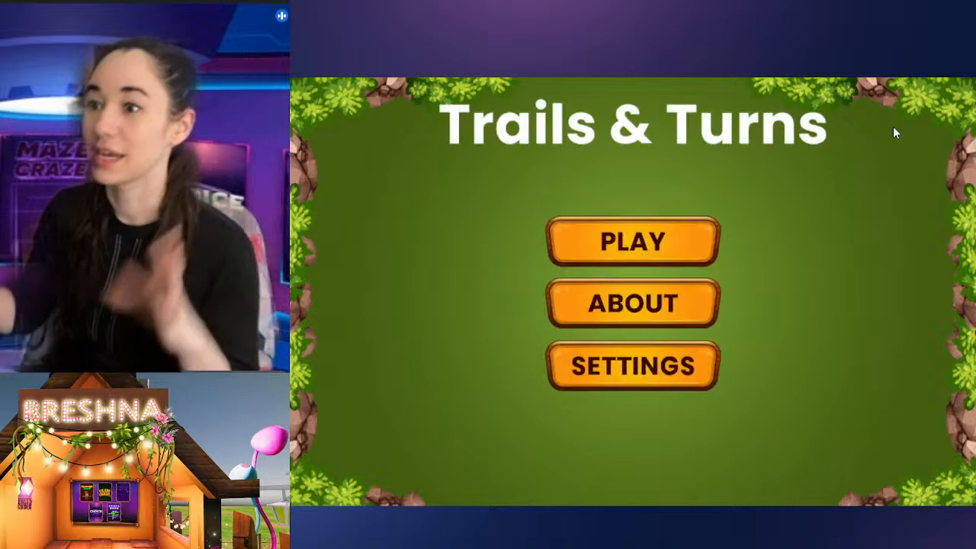
left_click(644, 243)
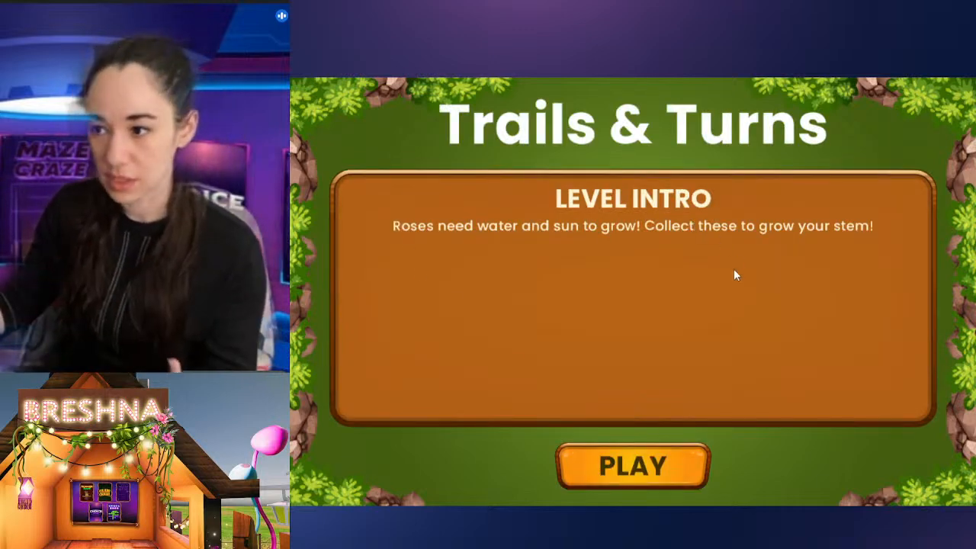
left_click(663, 463)
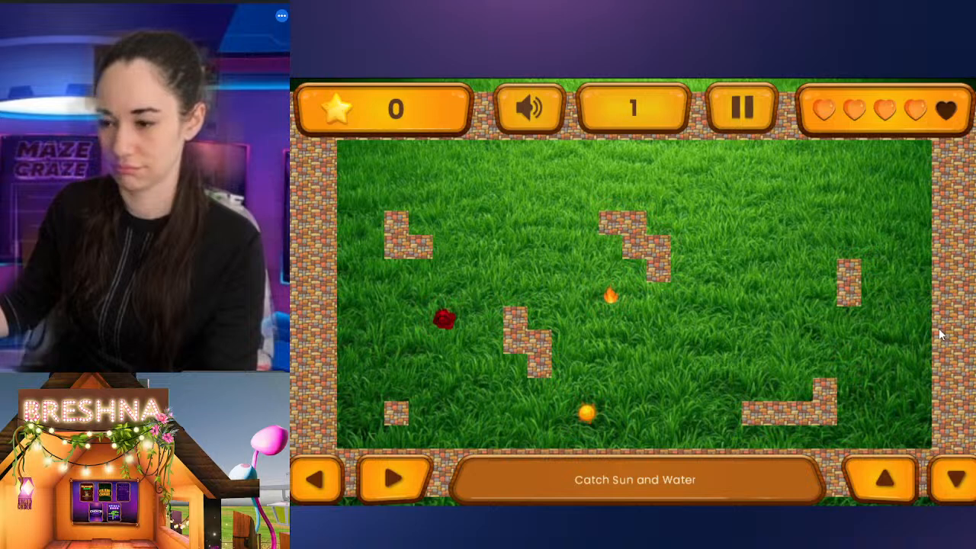
Step: Steer the rose through the grass maze to collect the sun and the water drop without hitting the brick walls or the flame
key("Right")
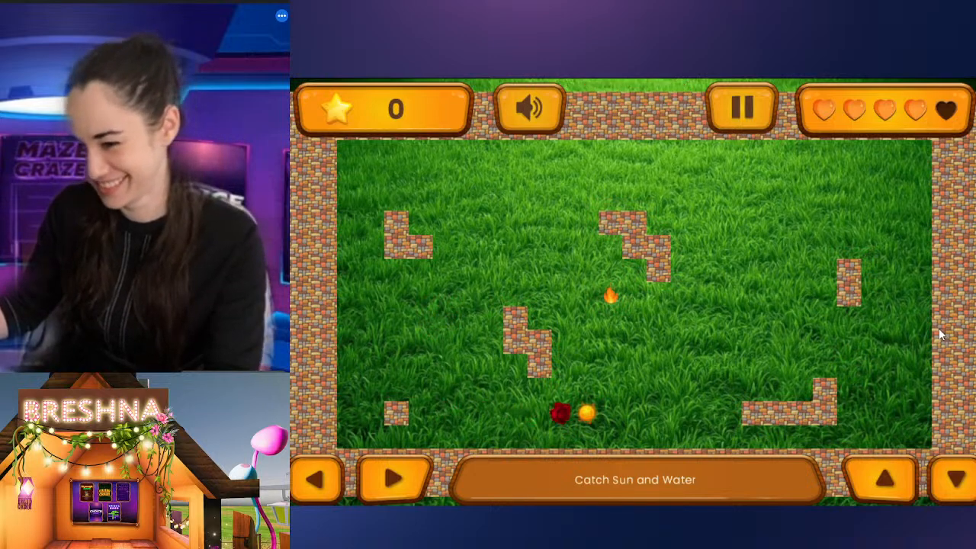
key("Up")
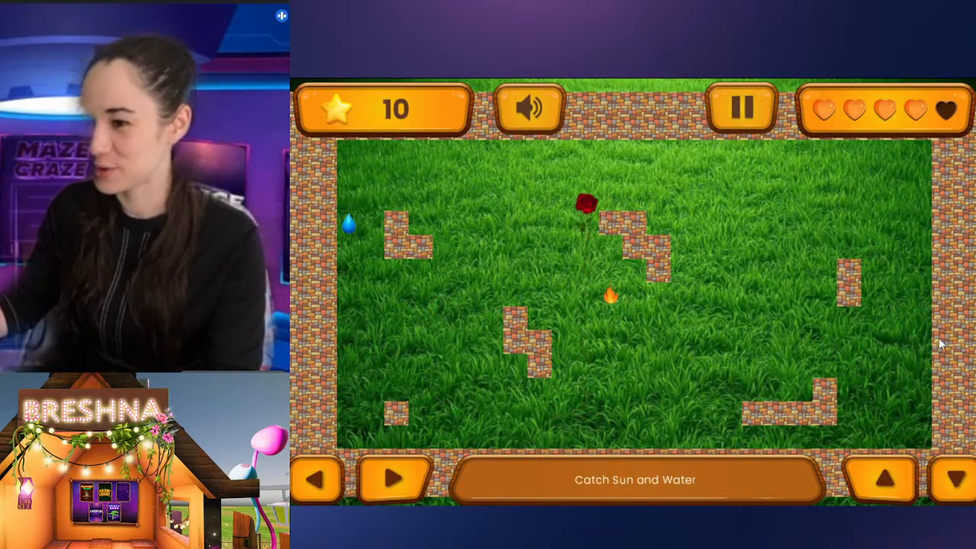
key("Left")
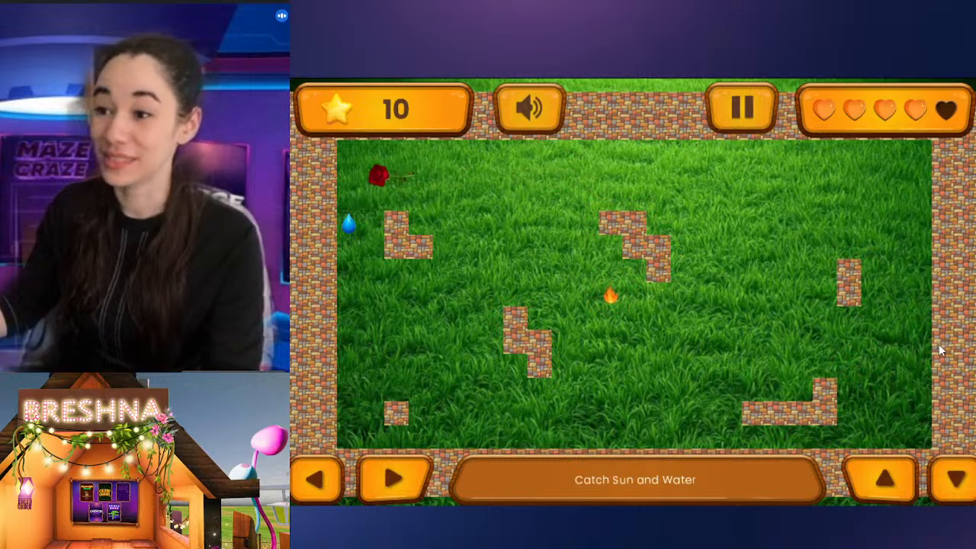
key("Down")
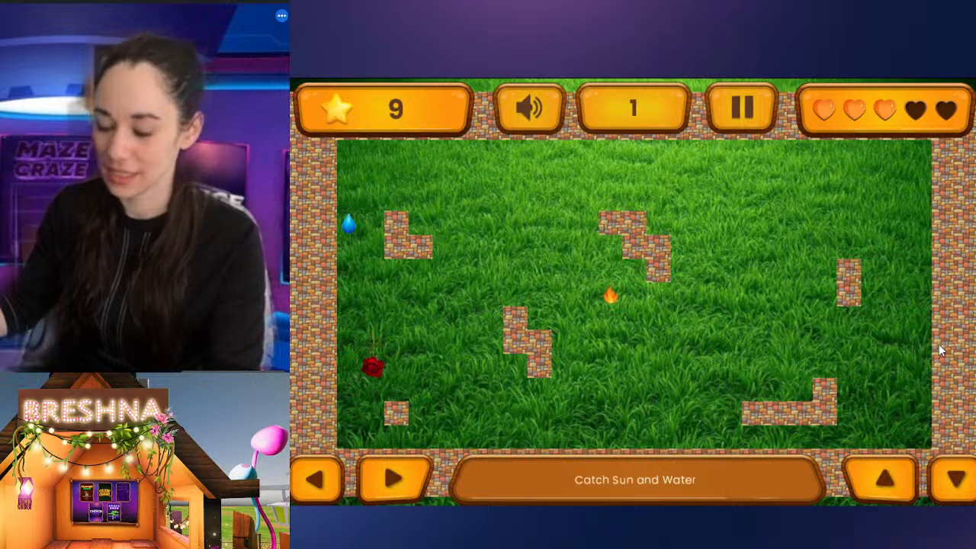
key("Right")
key("Up")
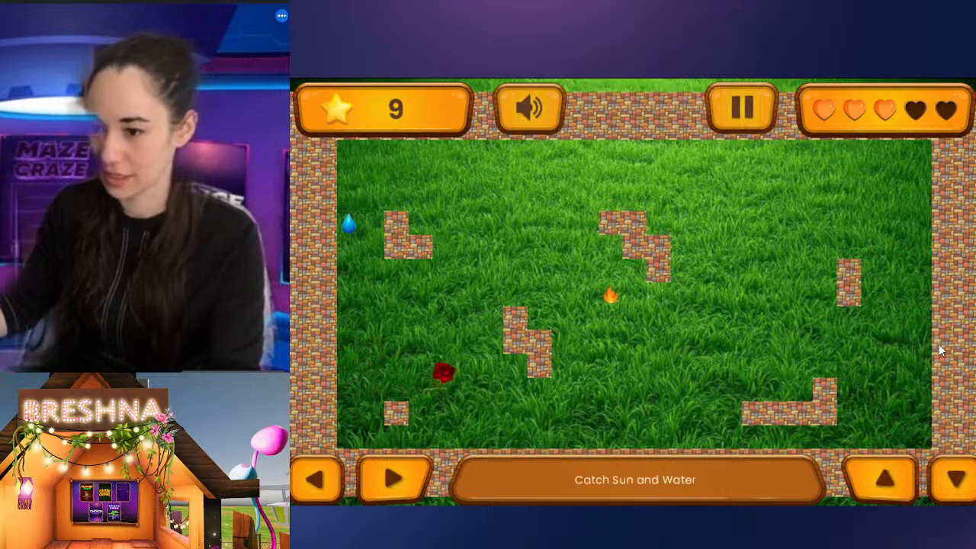
key("Left")
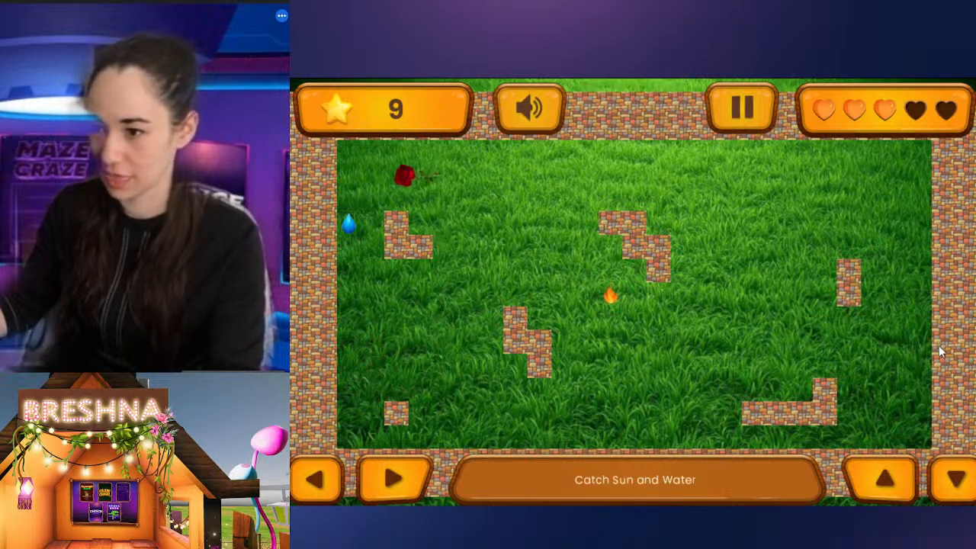
key("Down")
key("Right")
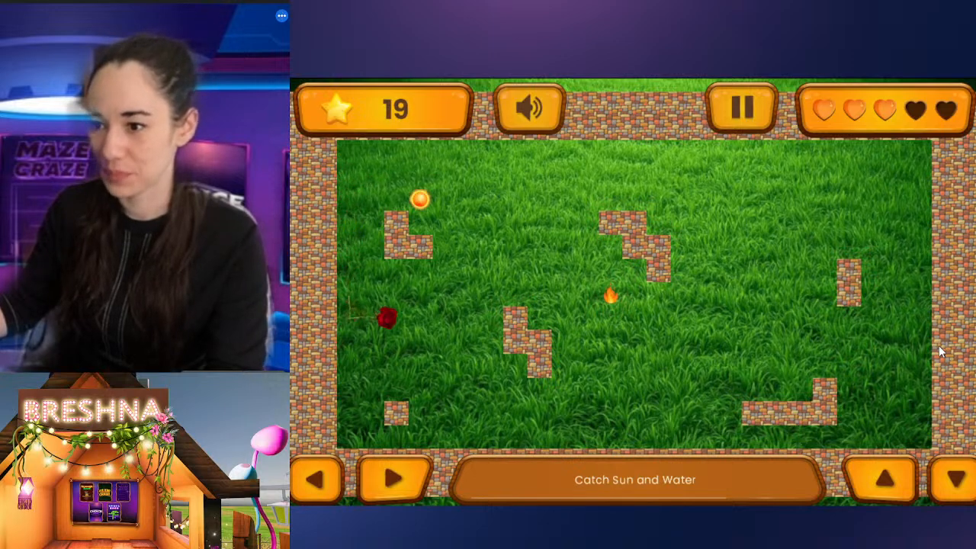
Step: Keep guiding the growing rose around the brick obstacles to gather more suns and water drops in the first level
key("Up")
key("Left")
key("Down")
key("Right")
key("Down")
key("Right")
key("Down")
key("Right")
key("Up")
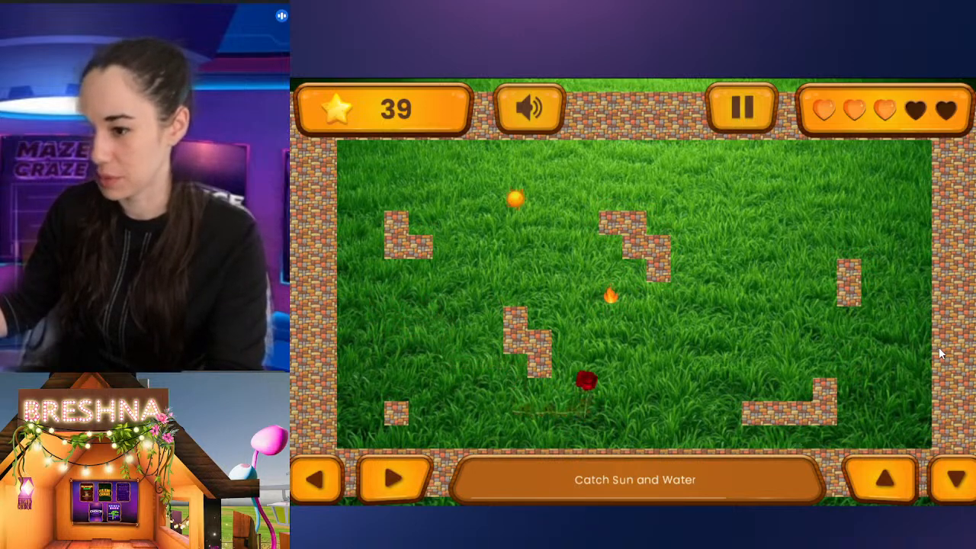
key("Left")
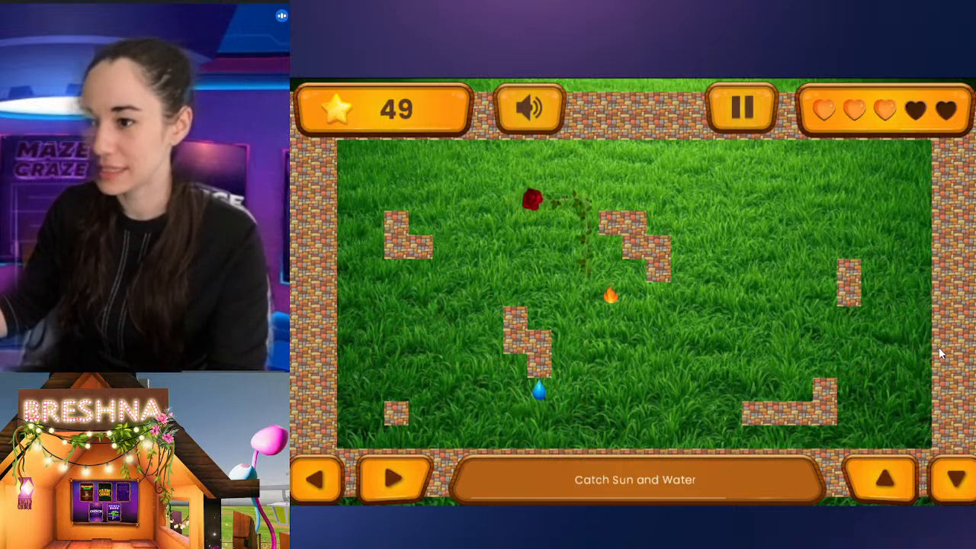
key("Down")
key("Right")
key("Down")
key("Left")
key("Up")
key("Right")
key("Down")
key("Left")
key("Up")
key("Right")
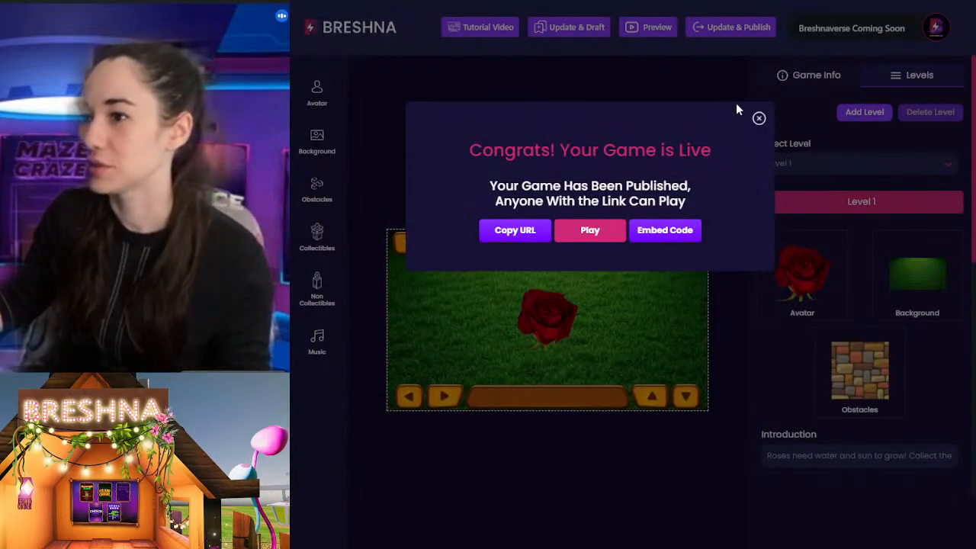
Step: Replace the level's background with the light green gradient grass image from your own uploaded backgrounds
left_click(759, 120)
left_click(320, 143)
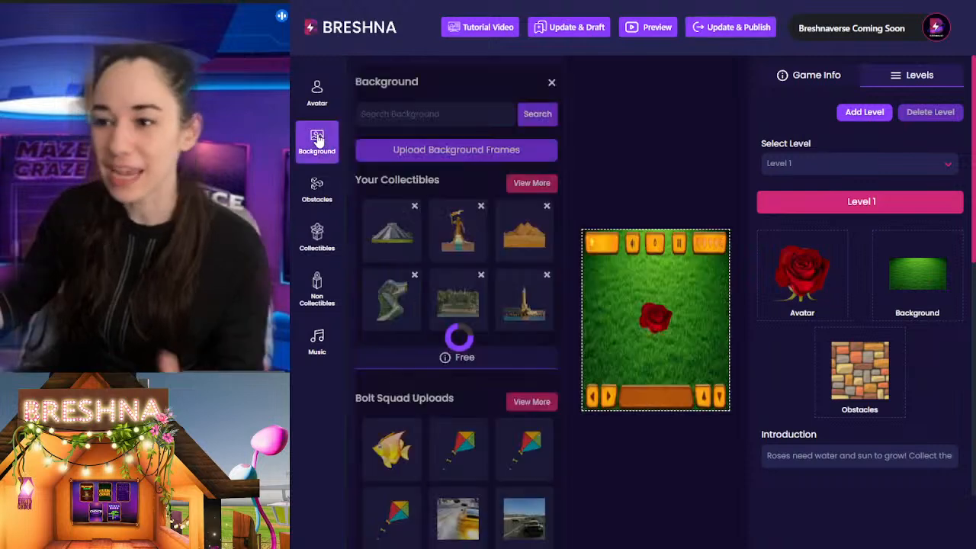
left_click(527, 184)
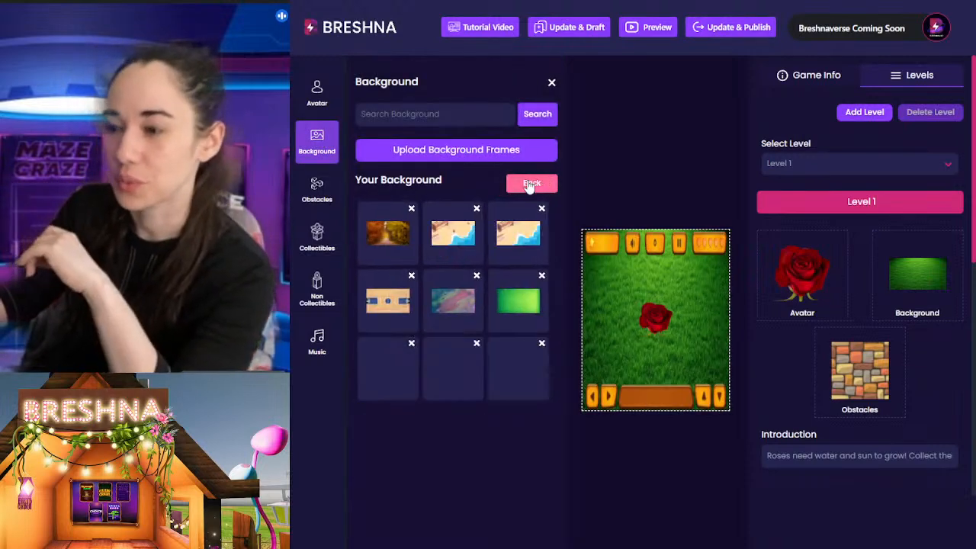
left_click(453, 369)
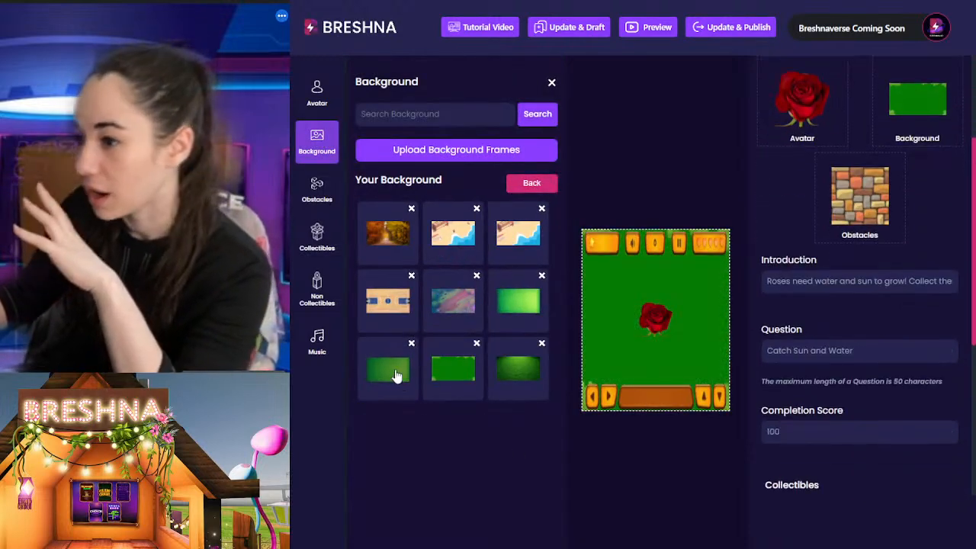
left_click(395, 371)
left_click(645, 465)
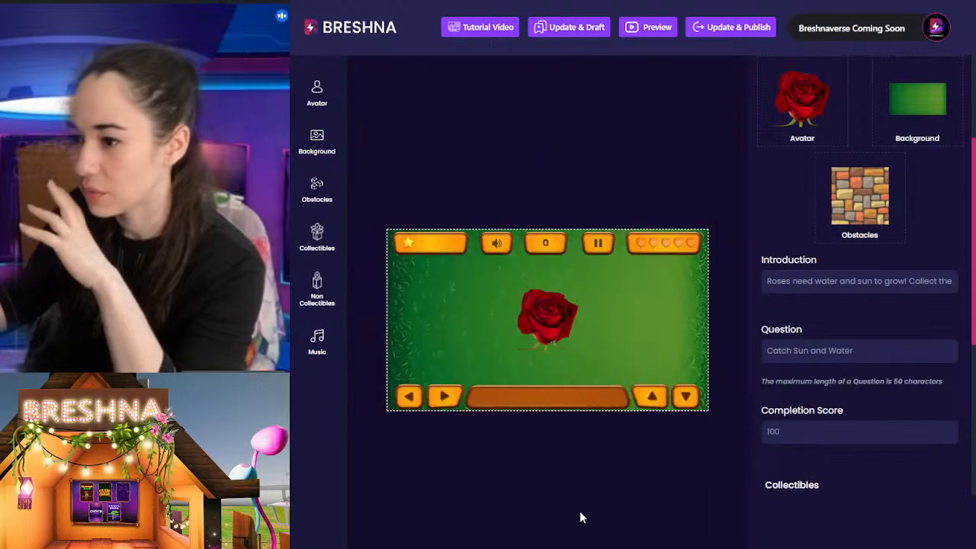
Step: Publish the game with its new green background, open the live version and start the level from its introduction
left_click(730, 27)
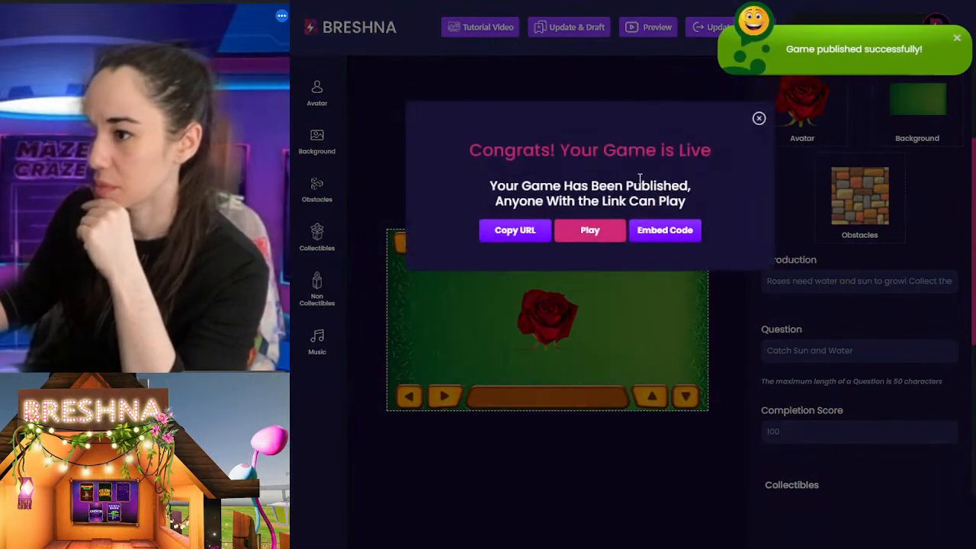
left_click(594, 239)
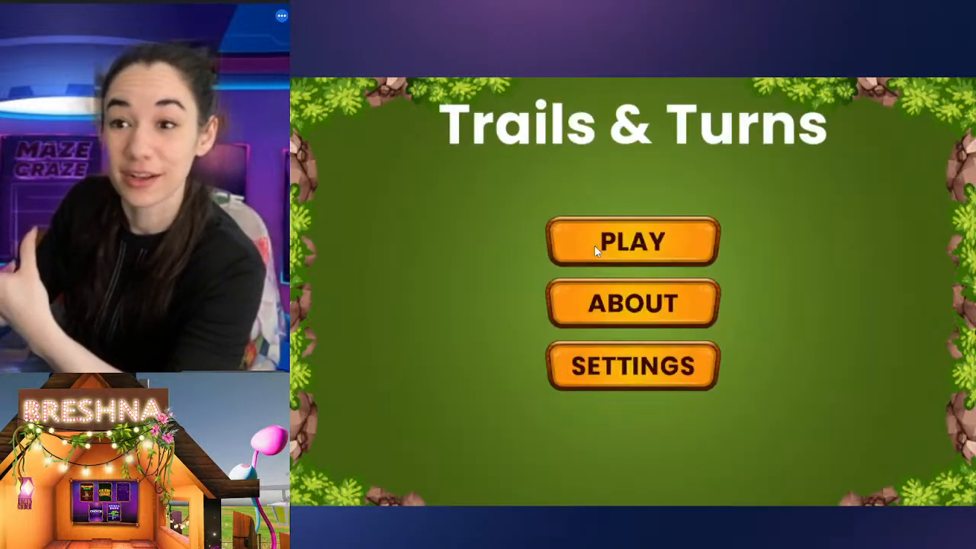
left_click(627, 245)
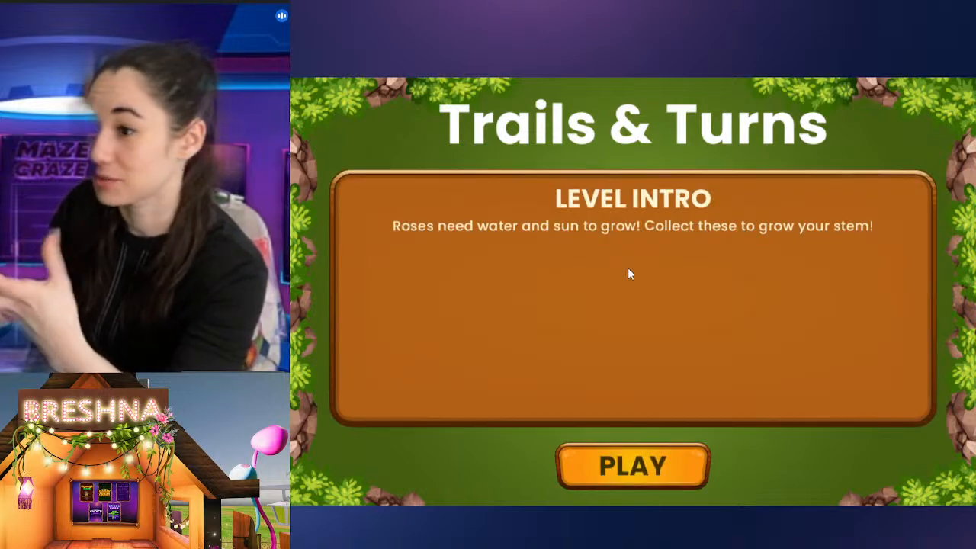
left_click(599, 477)
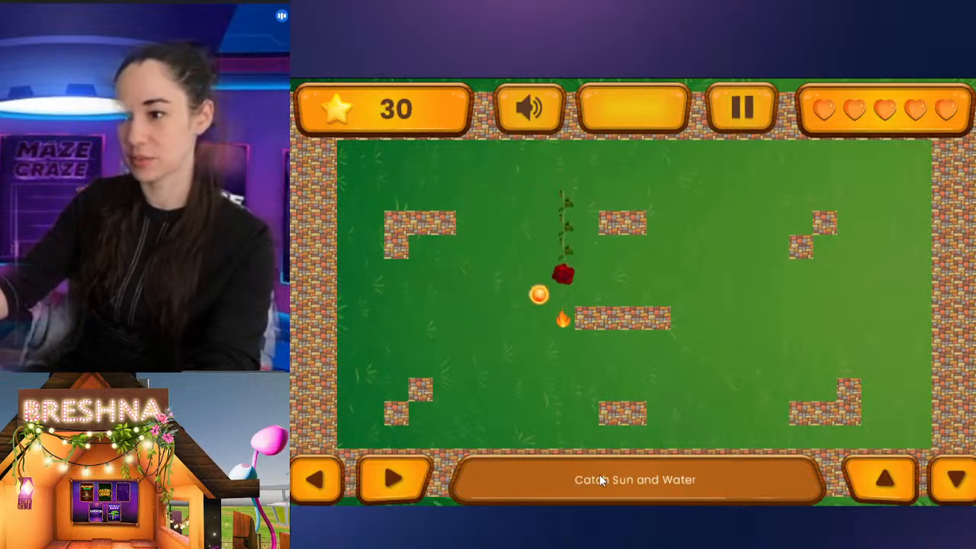
Step: Steer the rose across the plain green field to collect suns and water drops while avoiding the brick obstacles and the flame
key("Left")
key("Right")
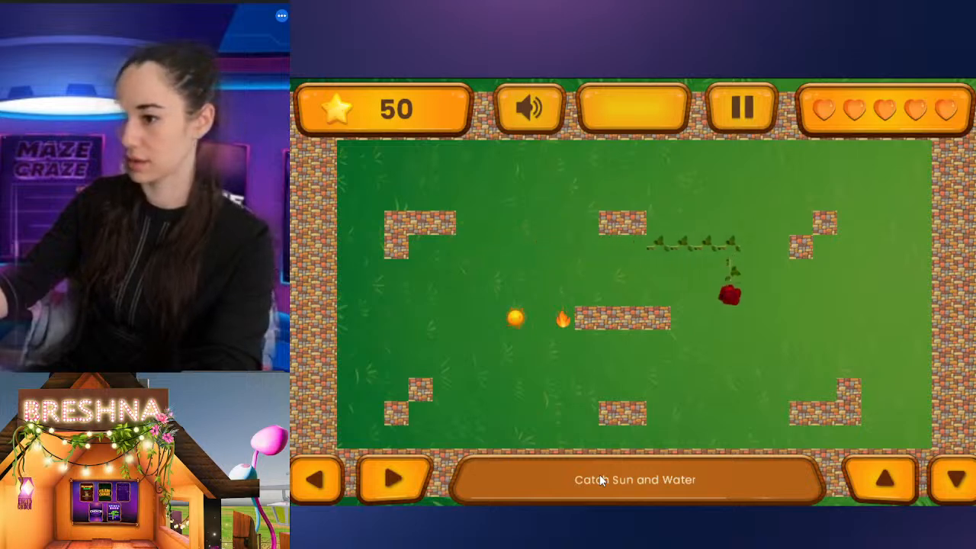
key("Left")
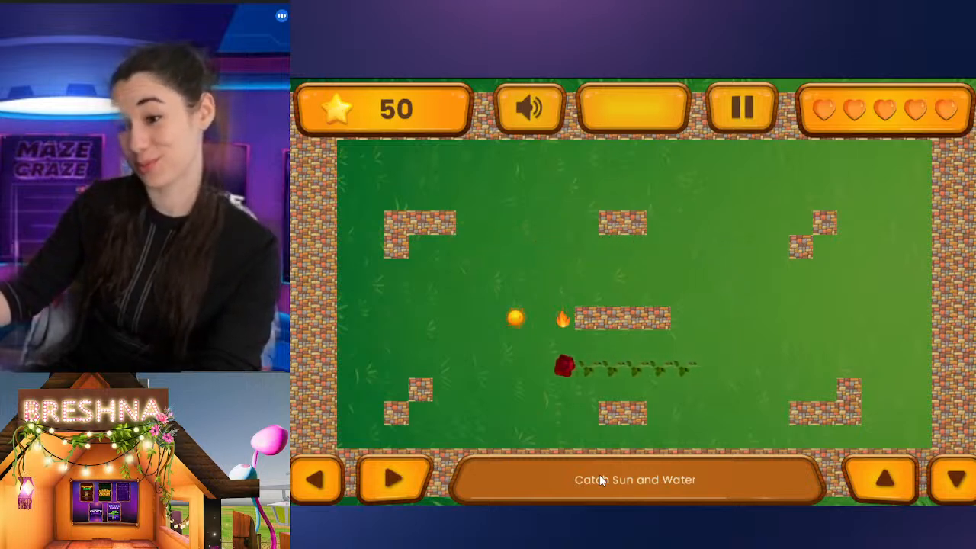
key("Up")
key("Left")
key("Up")
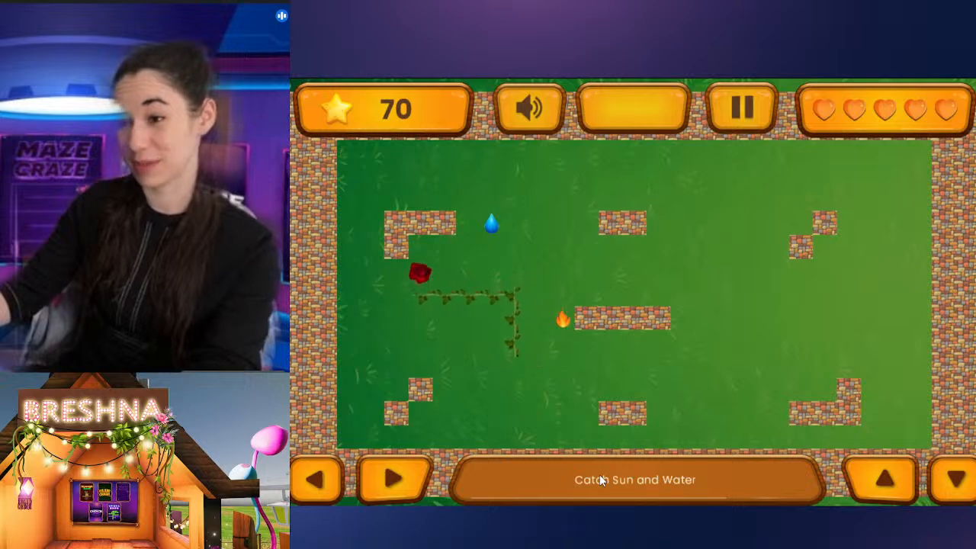
key("Right")
key("Up")
key("Left")
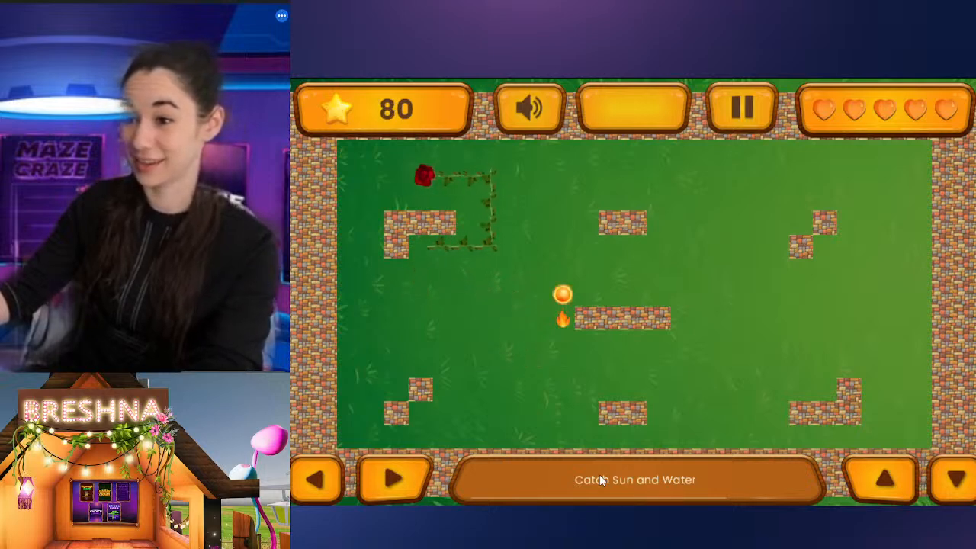
key("Down")
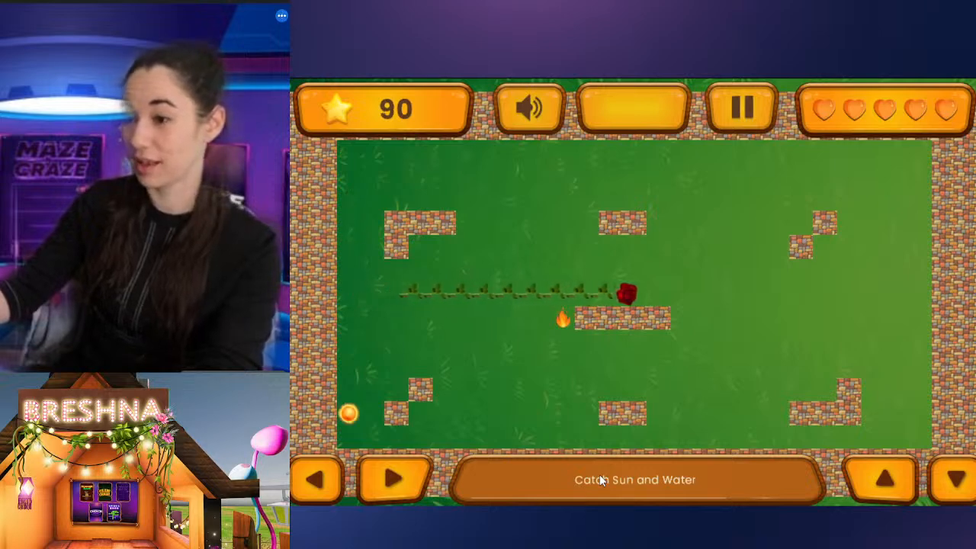
key("Down")
key("Left")
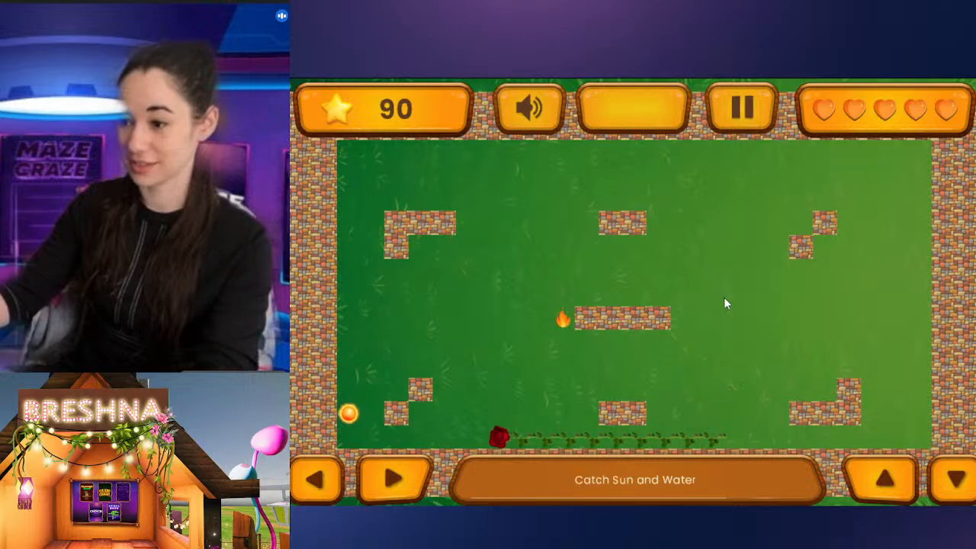
key("Up")
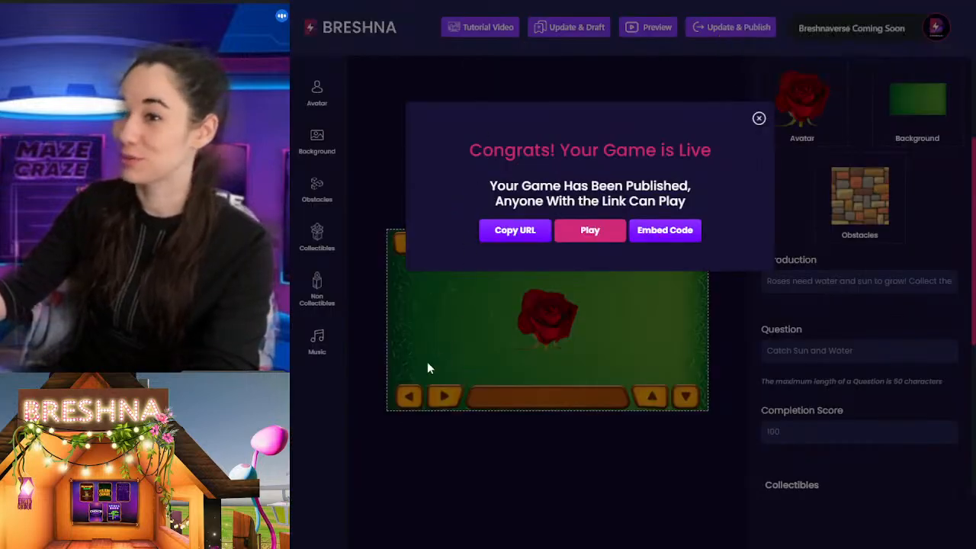
Step: Change the level's obstacles to the red brick wall with light mortar from the full obstacle library and publish the updated game
left_click(437, 355)
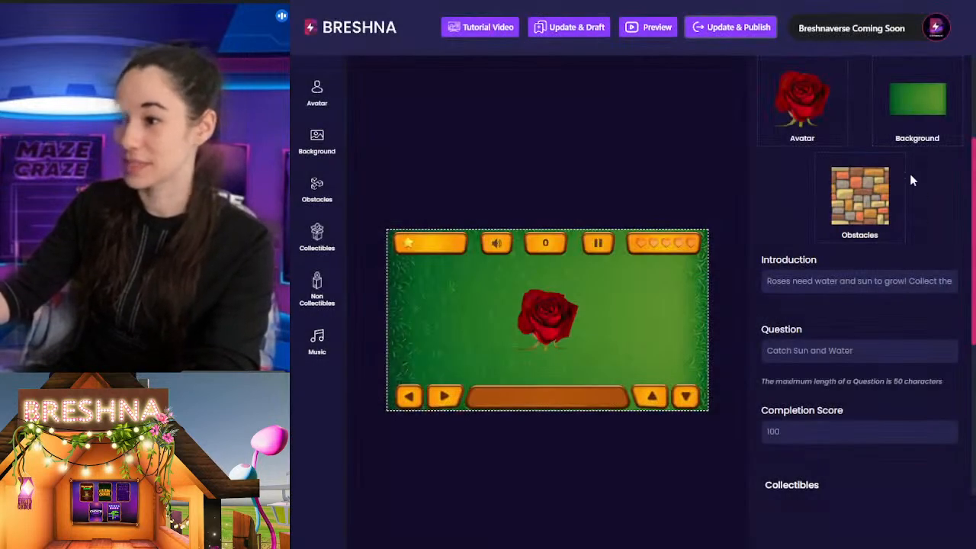
left_click(855, 200)
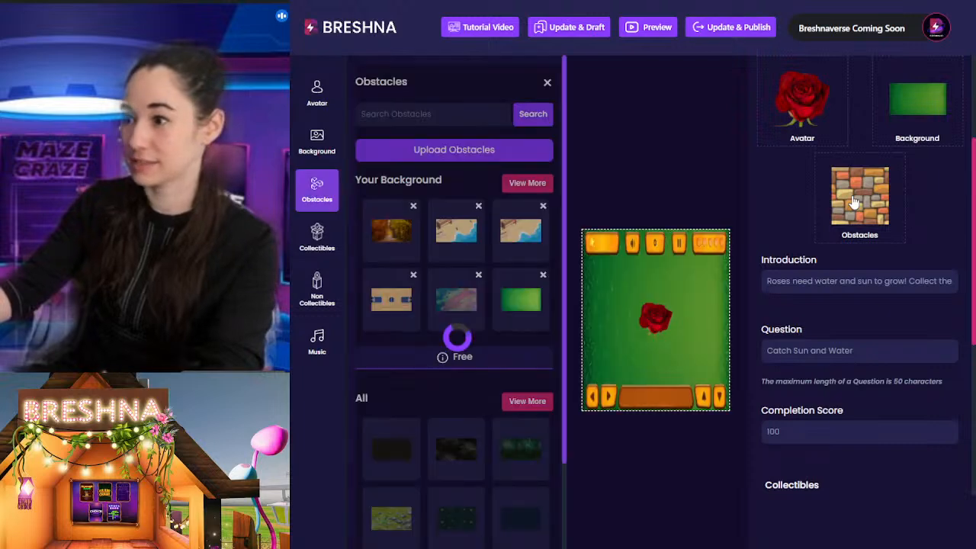
left_click(391, 452)
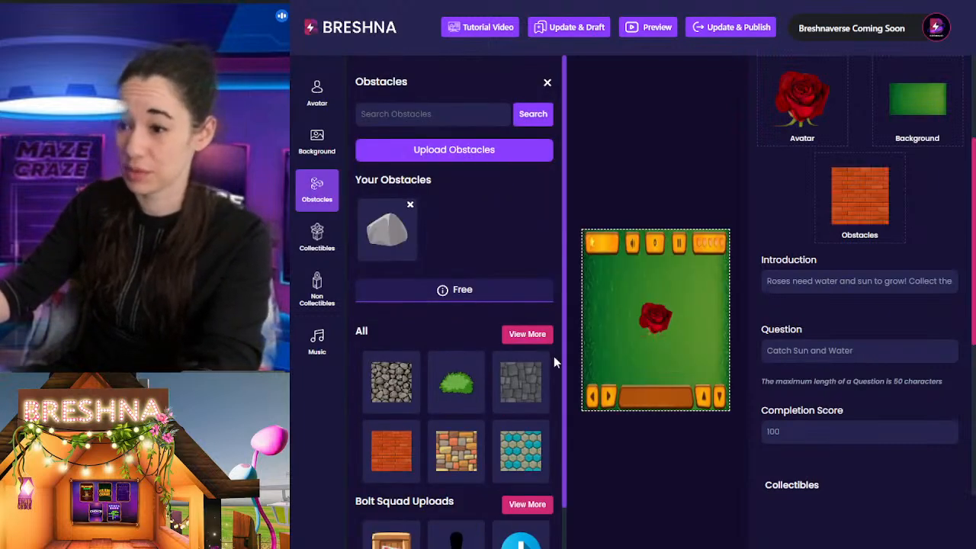
scroll(743, 238, "down", 1)
left_click(527, 334)
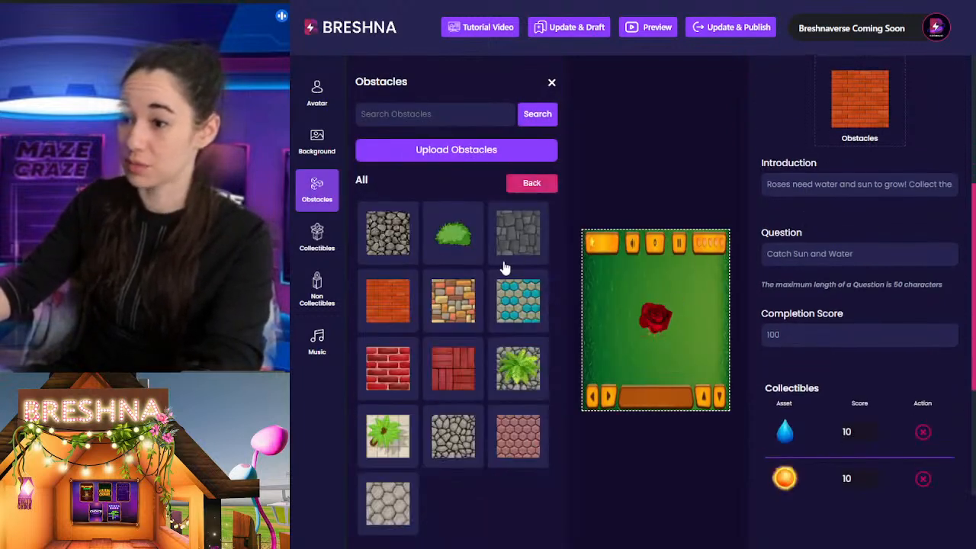
left_click(442, 376)
left_click(388, 374)
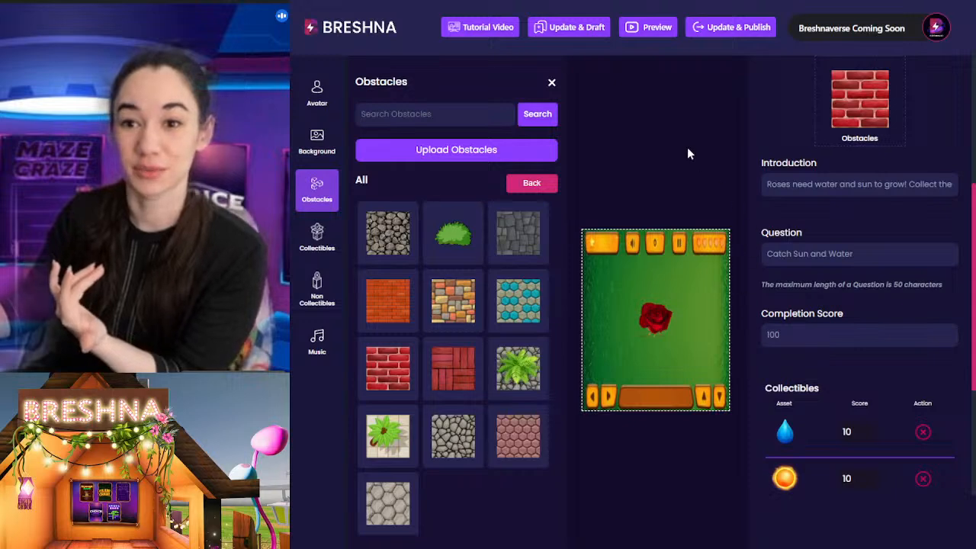
left_click(552, 83)
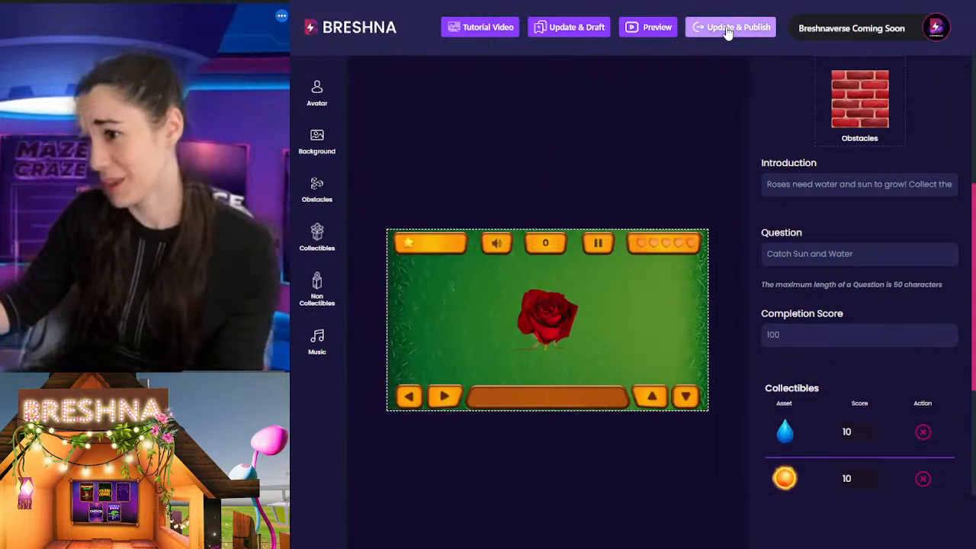
left_click(728, 30)
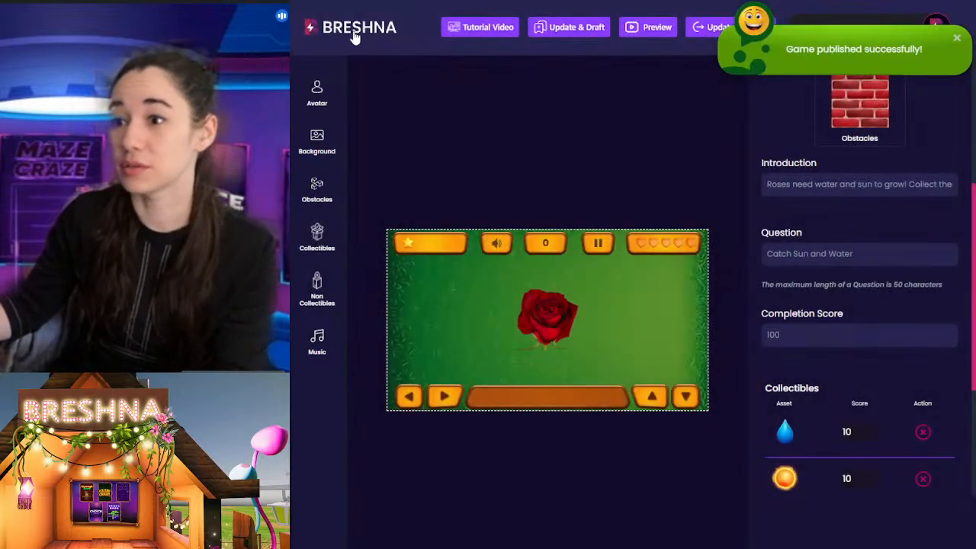
Step: Return to the Breshna home page and show the game templates under Make A Game Now
left_click(353, 30)
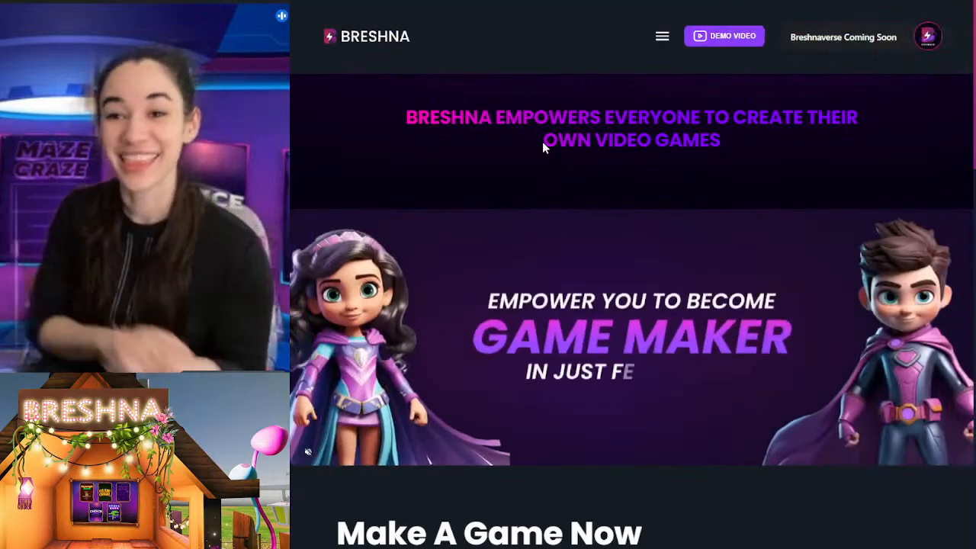
scroll(633, 195, "down", 2)
scroll(643, 214, "up", 2)
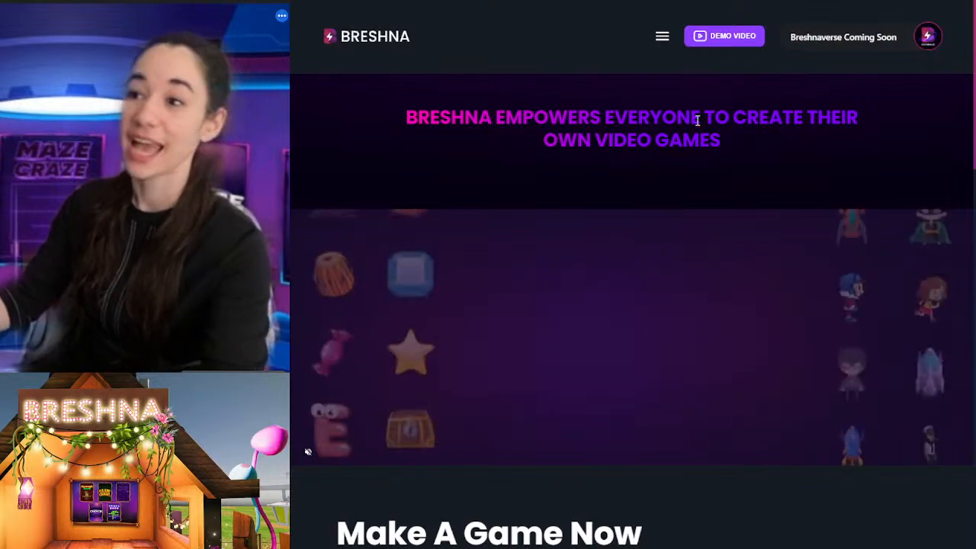
scroll(795, 341, "down", 10)
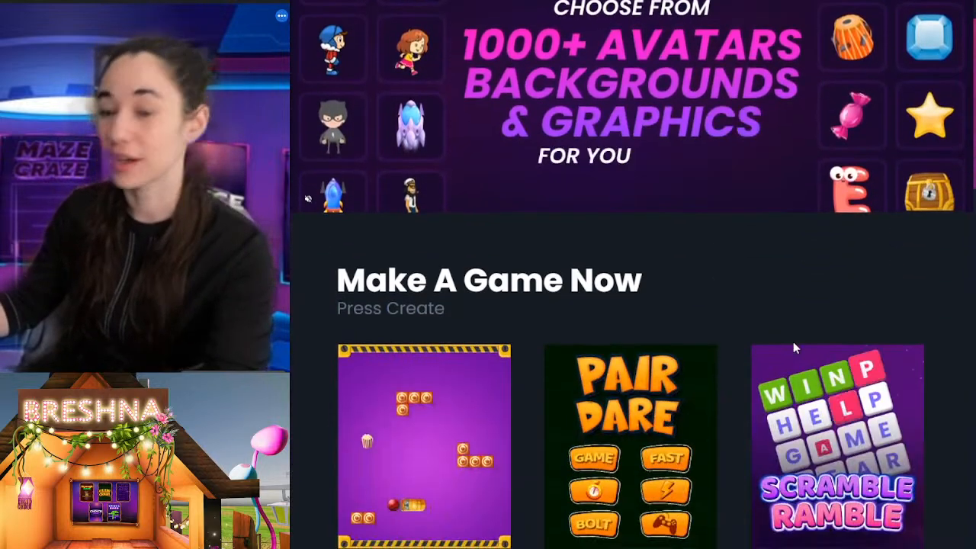
Step: Look through the game templates under Make A Game Now, down to Pic & Play and Tap Tumble
scroll(806, 351, "down", 3)
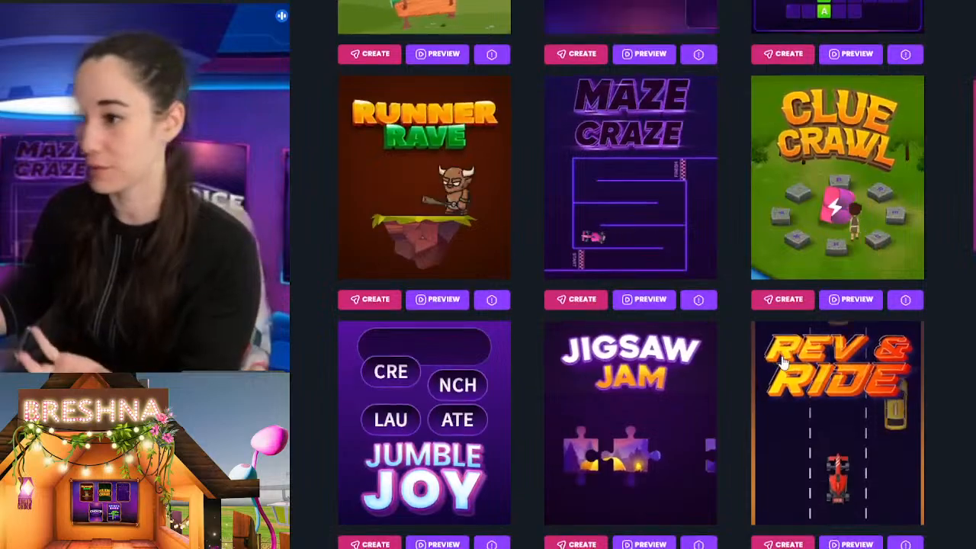
scroll(778, 359, "down", 8)
scroll(776, 364, "down", 8)
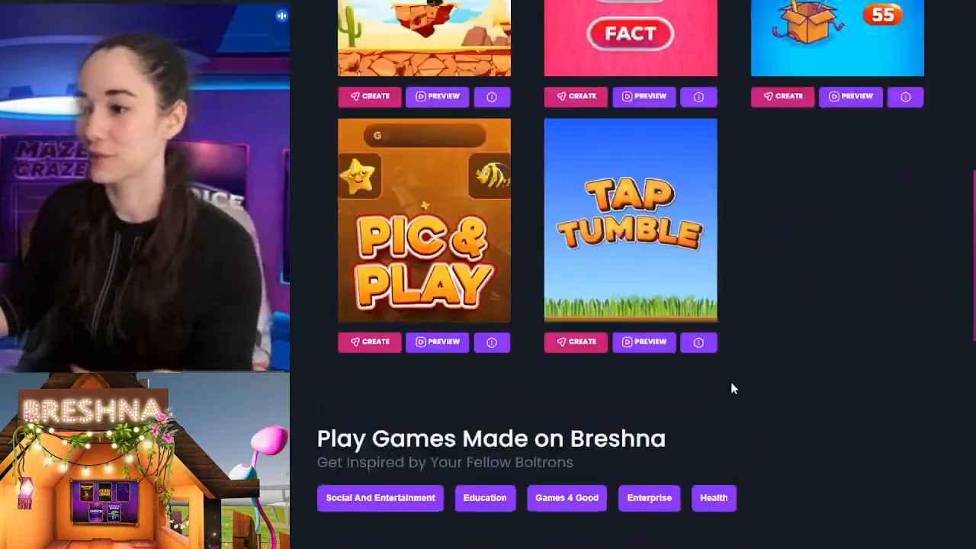
scroll(773, 394, "up", 3)
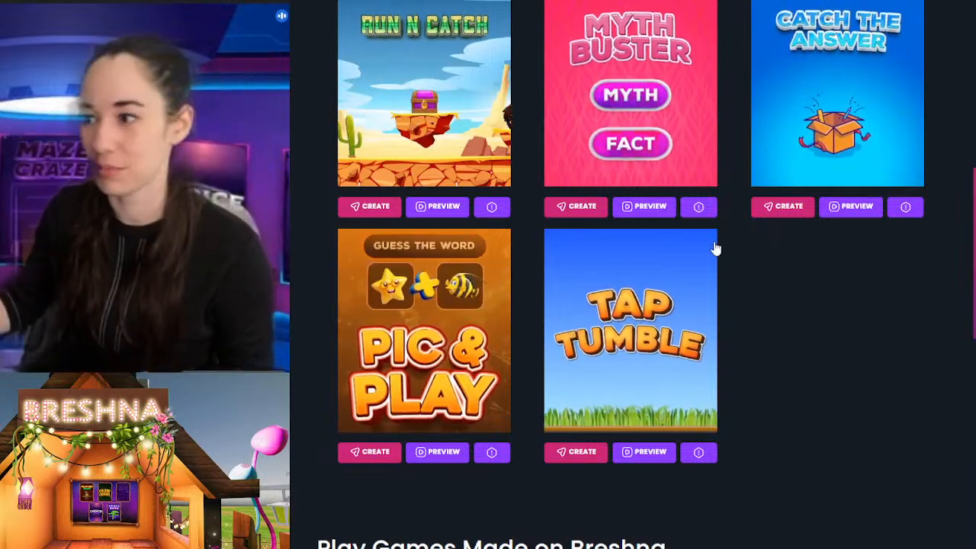
scroll(735, 366, "down", 2)
scroll(775, 407, "down", 1)
scroll(775, 408, "up", 3)
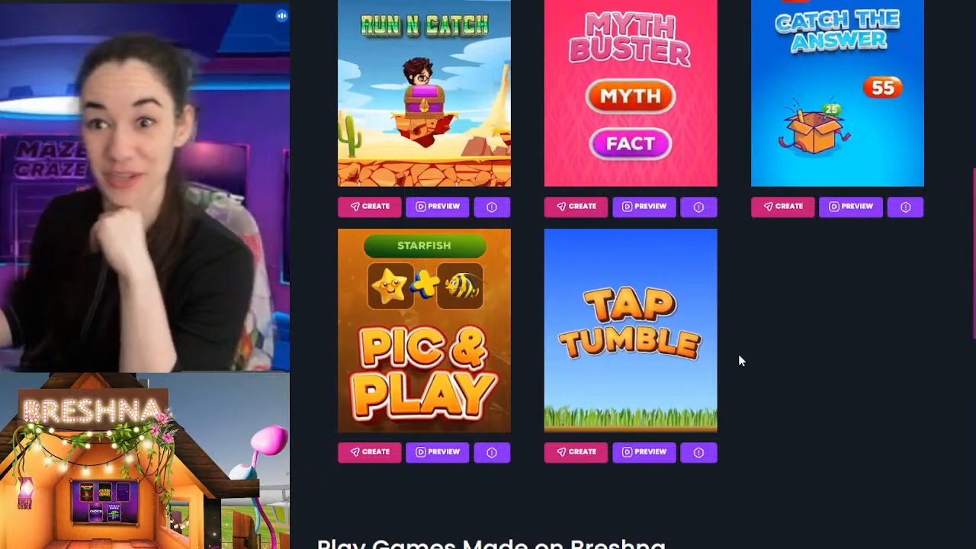
Step: Show the live demo booking option and the Let's Start a Conversation form at the end of the home page
scroll(730, 363, "down", 15)
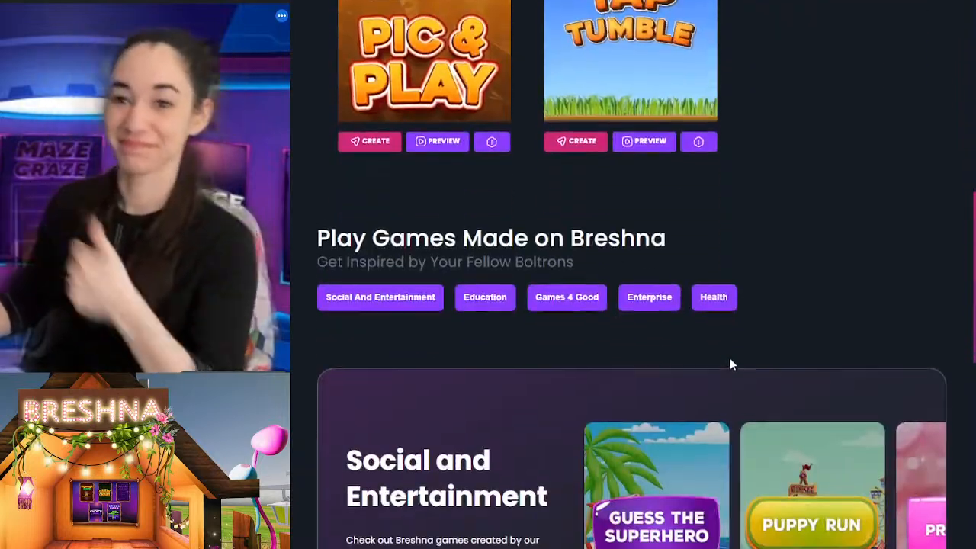
scroll(750, 409, "down", 15)
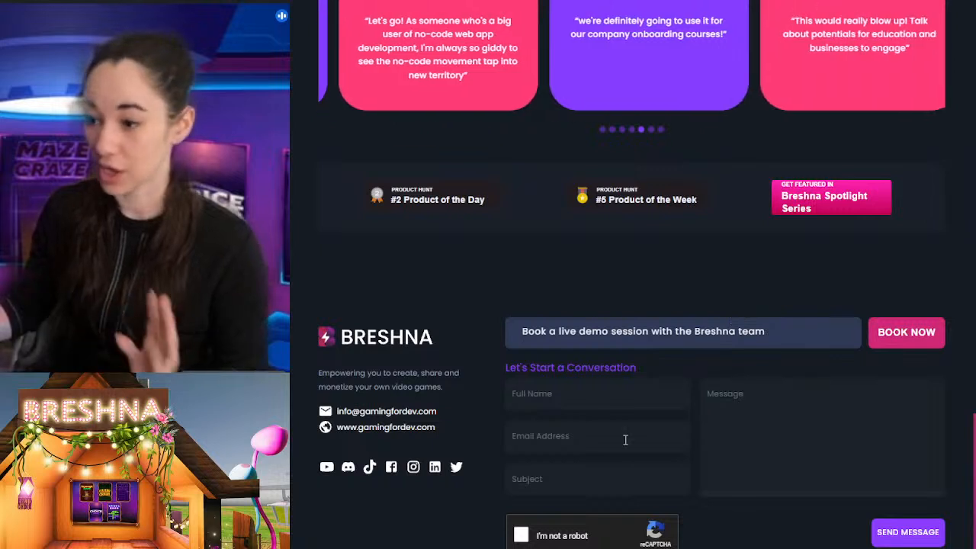
left_click(642, 395)
left_click(768, 327)
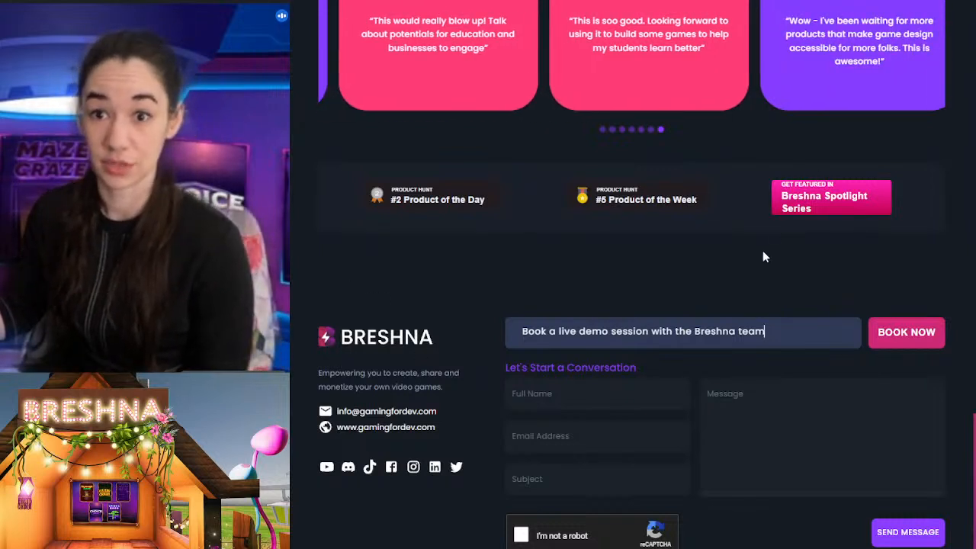
Step: Return to the start of the home page and show its introductory banner above Make A Game Now
scroll(763, 251, "up", 15)
scroll(747, 164, "up", 20)
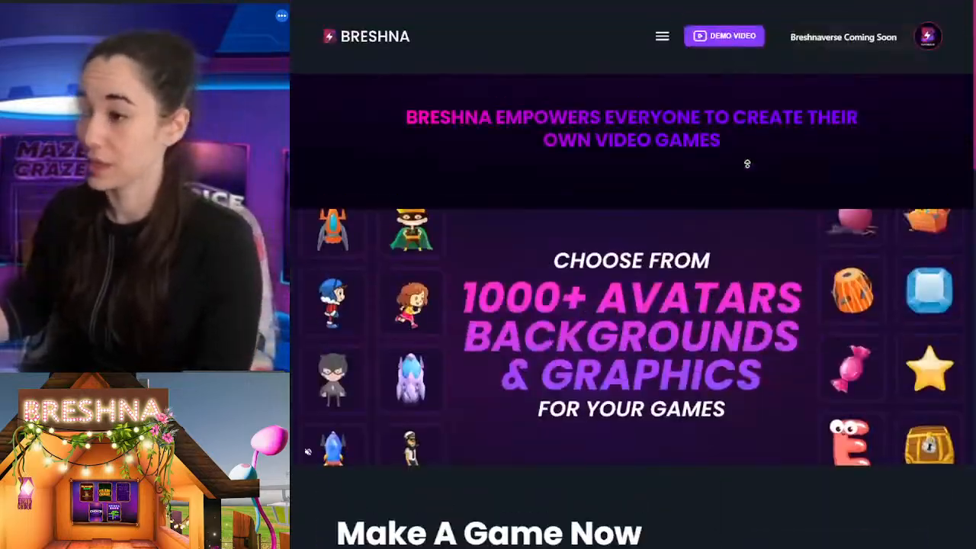
scroll(747, 163, "down", 1)
scroll(822, 394, "up", 1)
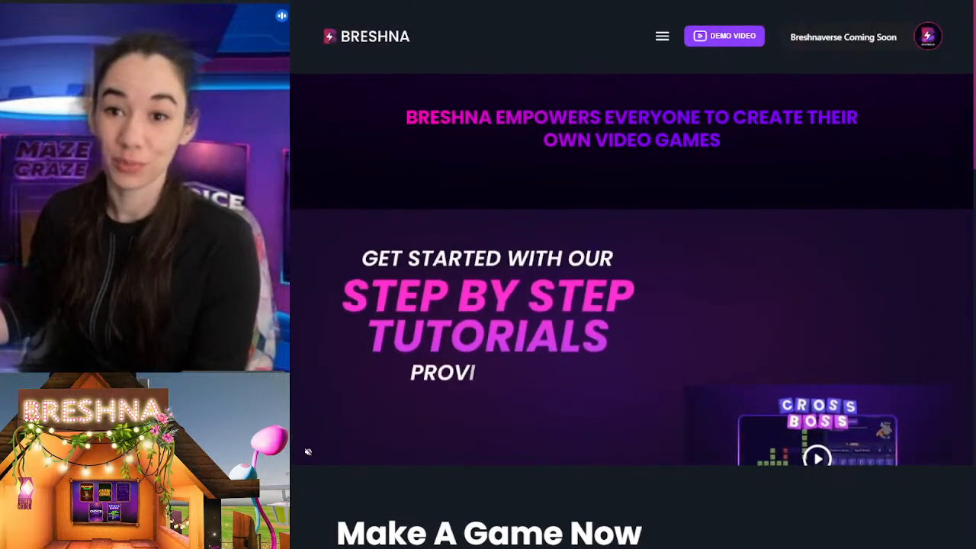